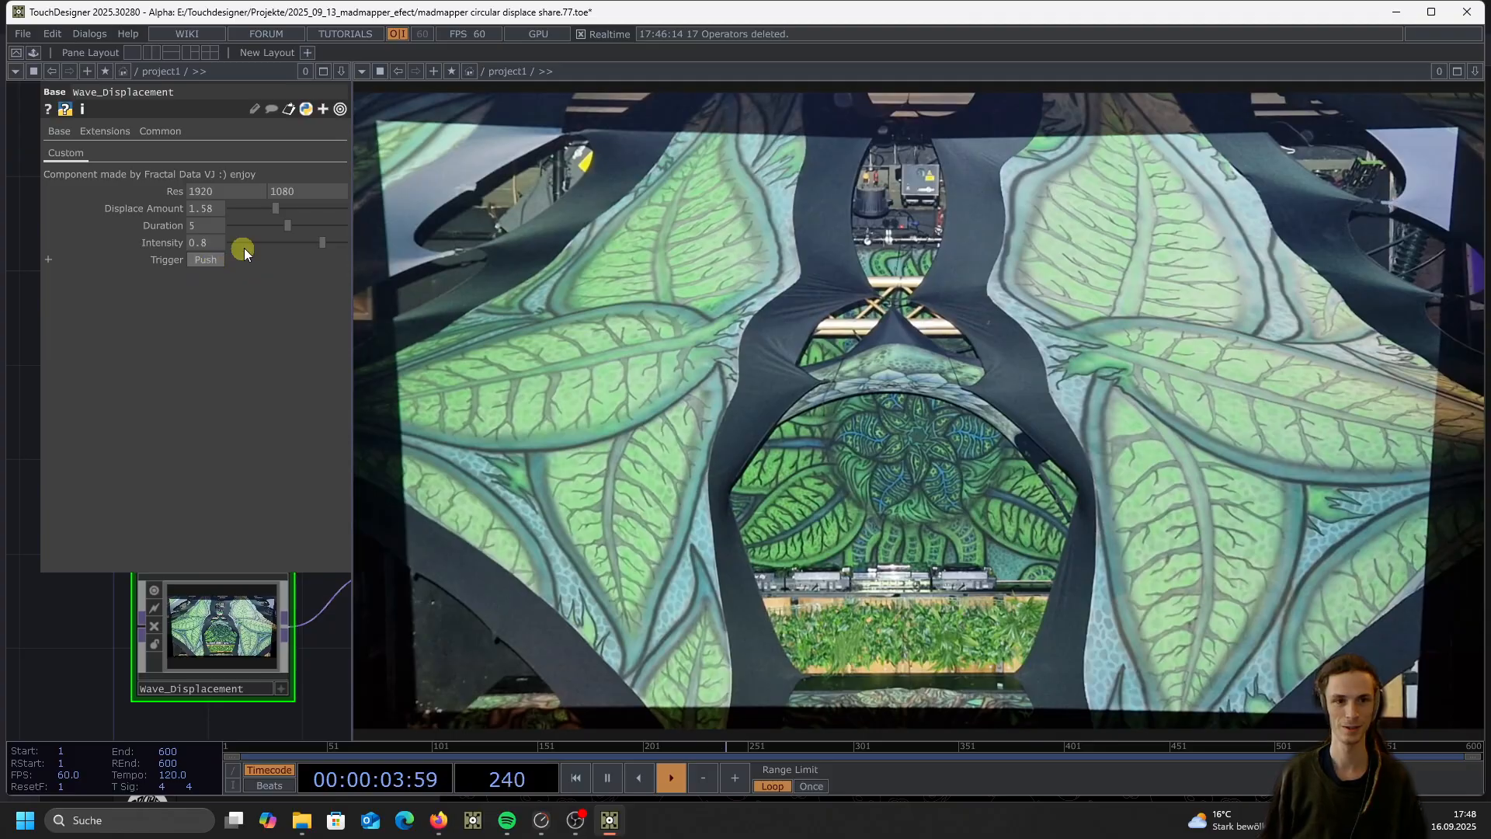
Tune Wave_Displacement to duration 4.66, intensity 0.671 and displace amount 2.23, triggering the wave to test the settings
left_click_drag(288, 226, 240, 227)
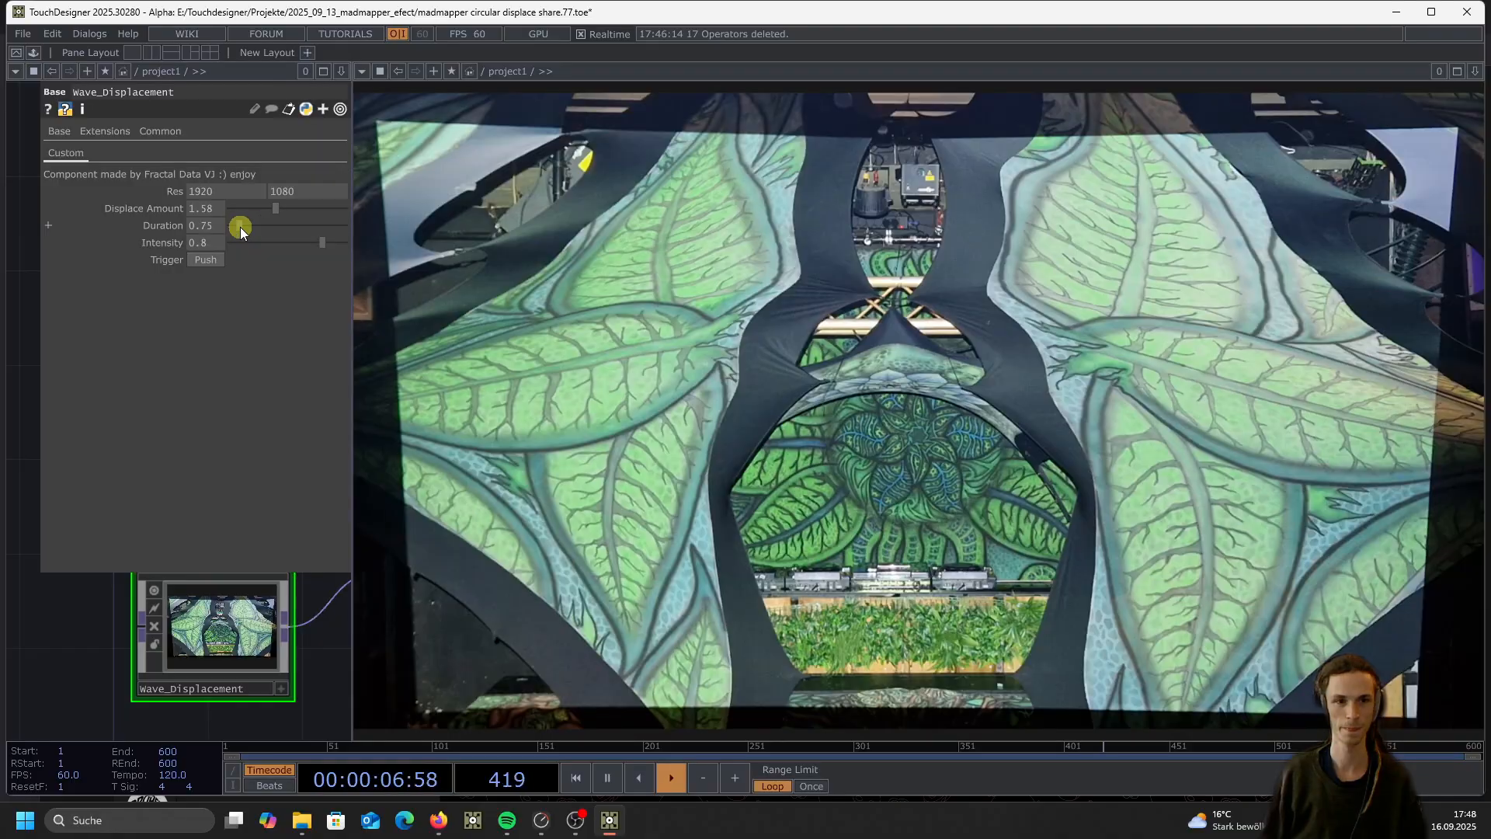
left_click(199, 259)
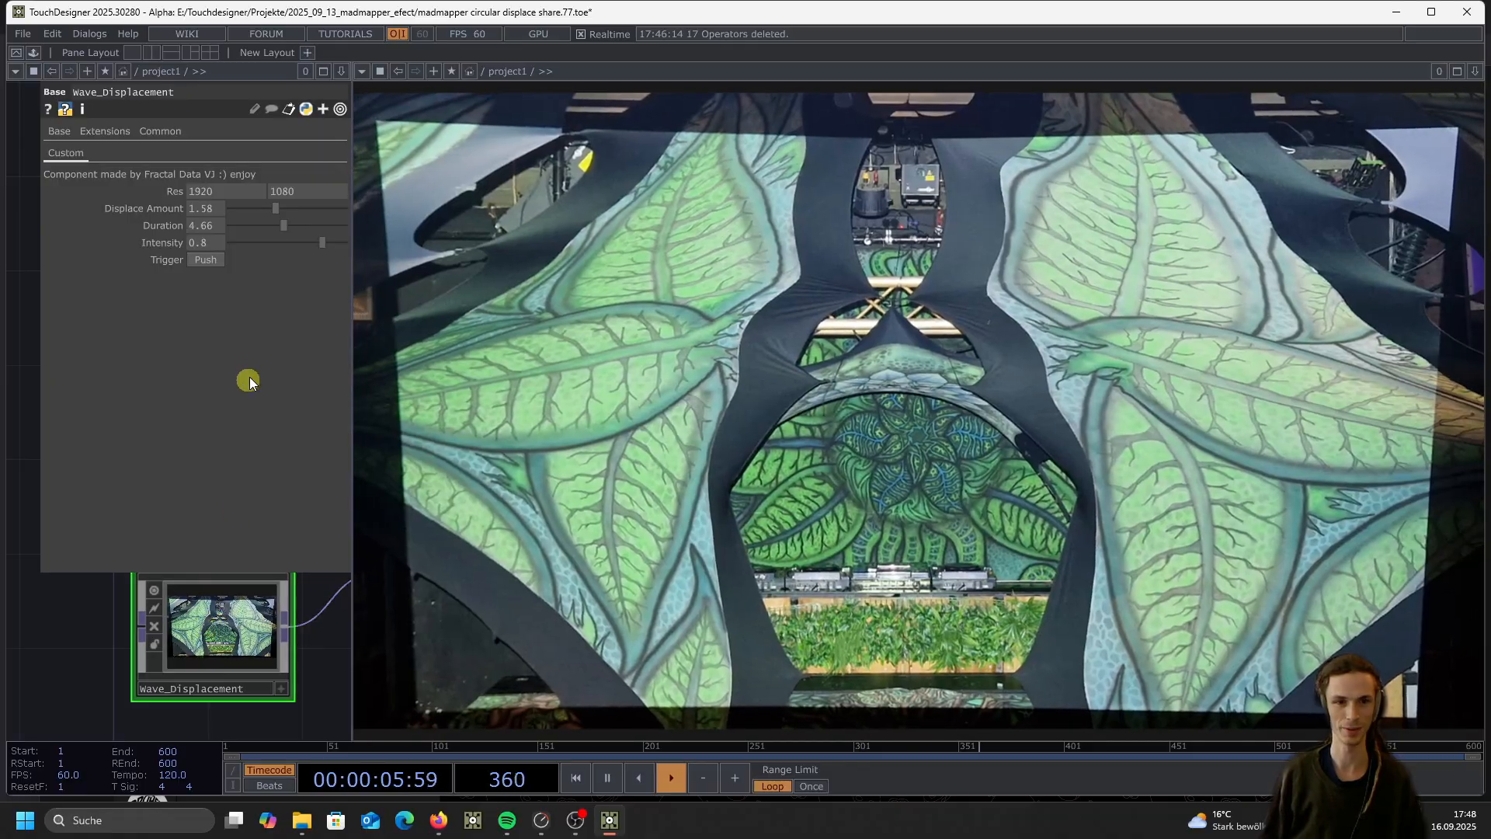
left_click(205, 261)
left_click_drag(309, 241, 293, 209)
left_click(210, 262)
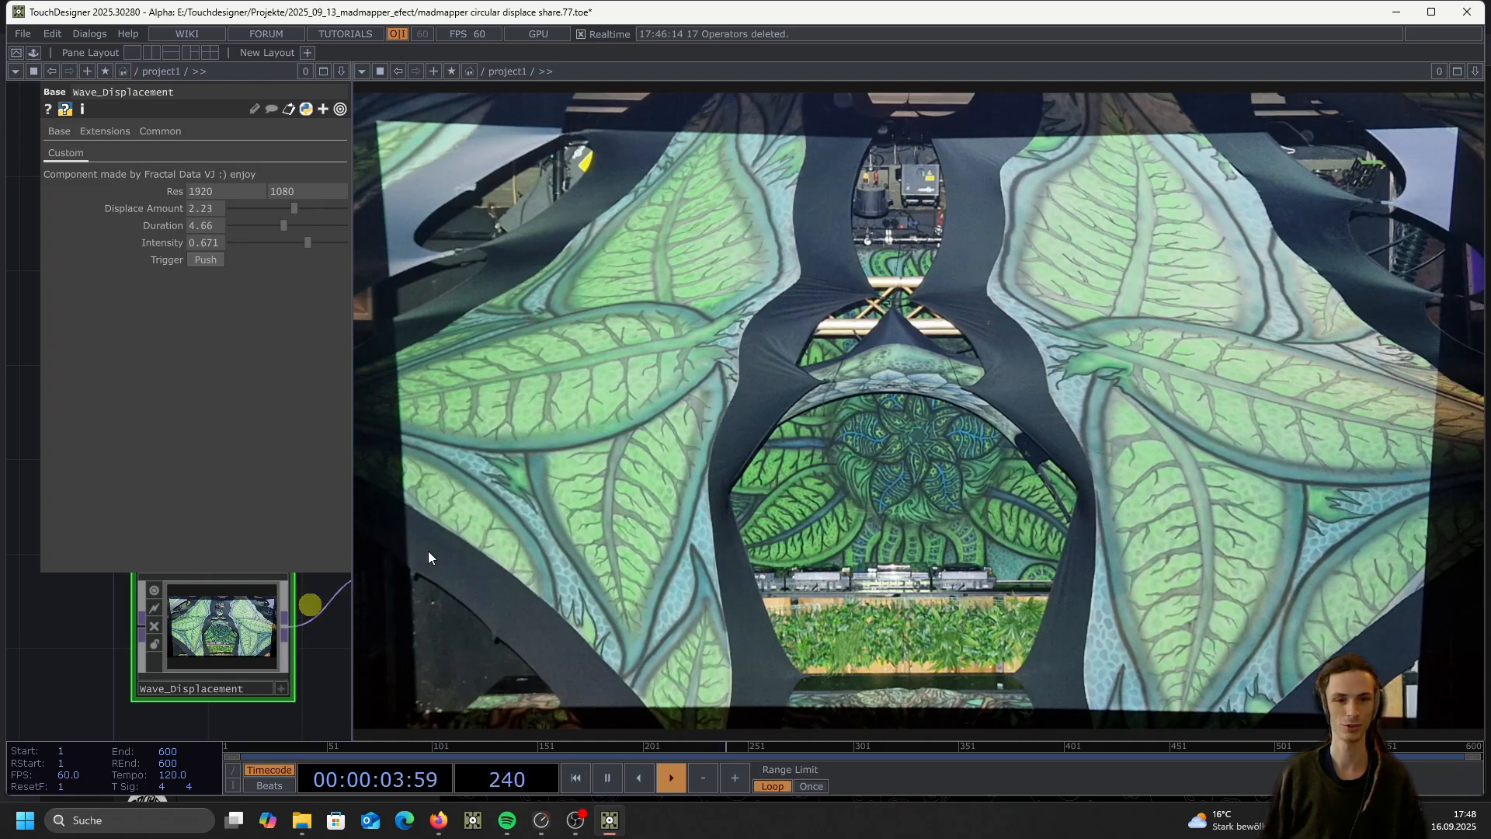
Close the second pane showing the output image so the network editor fills the workspace
left_click(1475, 72)
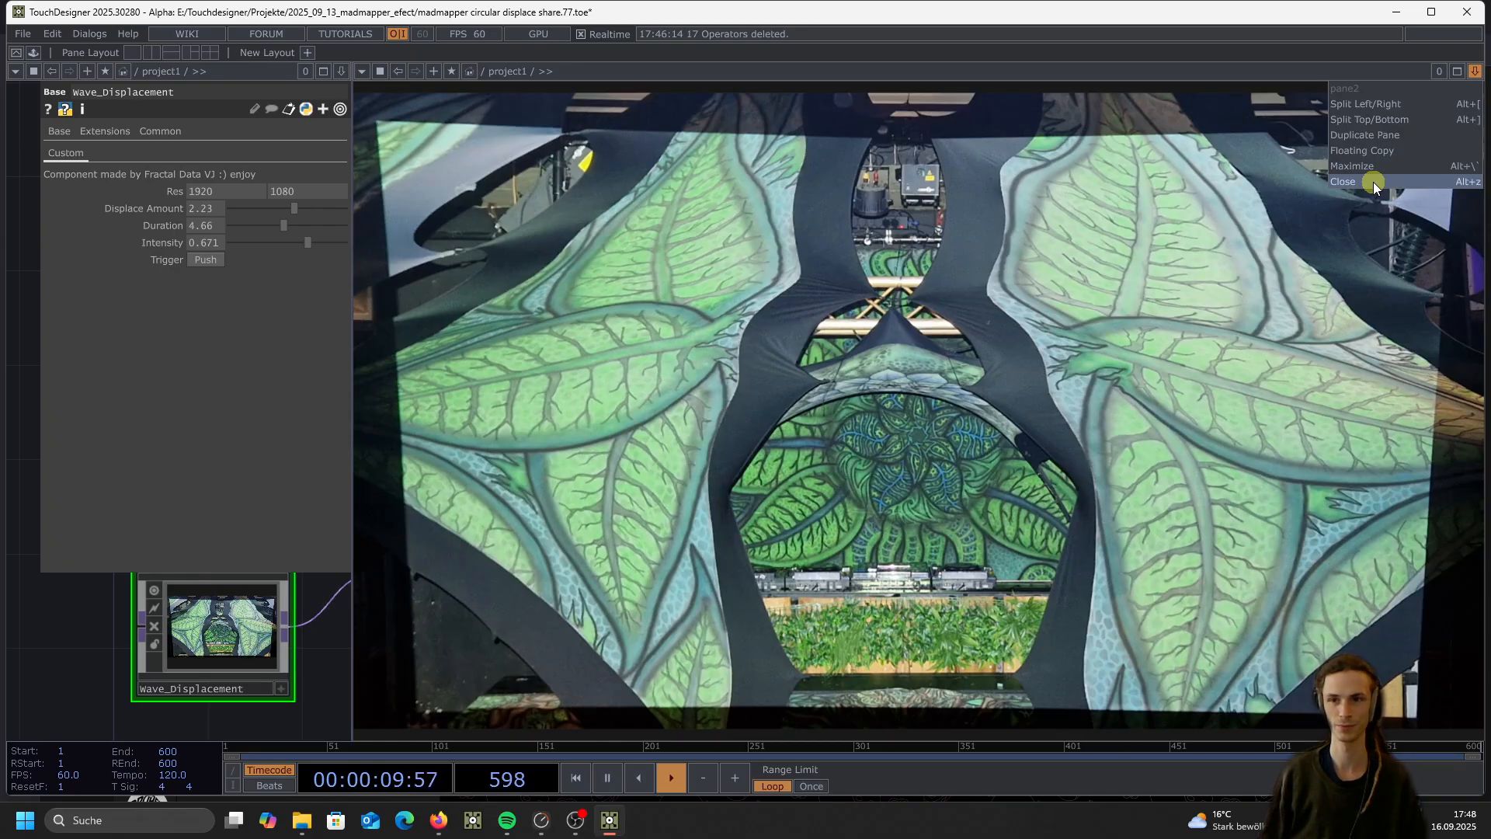
left_click(1373, 183)
scroll(777, 490, "down", 3)
scroll(779, 308, "up", 6)
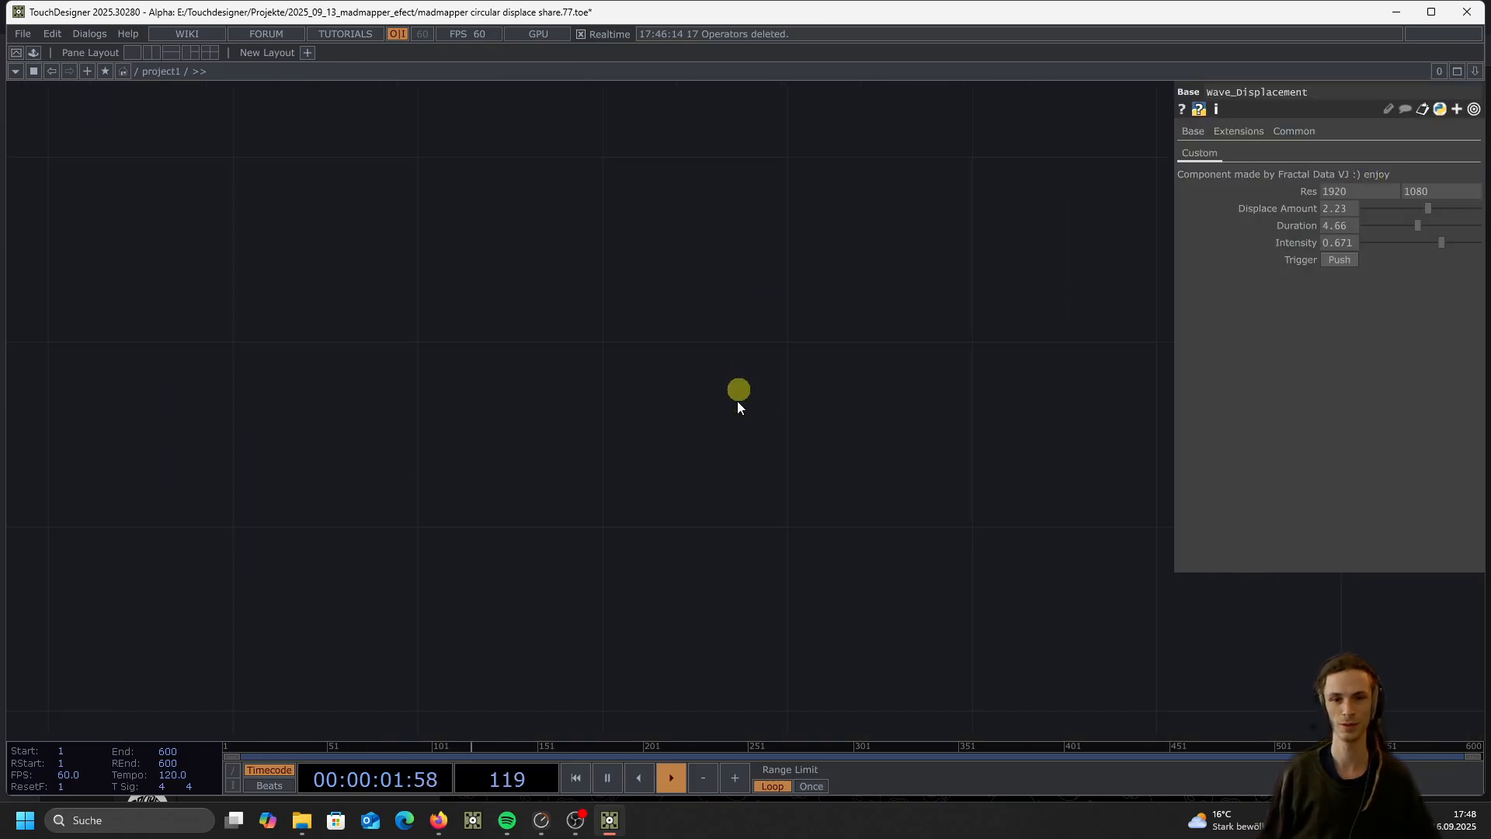
Add a Constant CHOP in an empty area of the project1 network
right_click(491, 362)
left_click(514, 209)
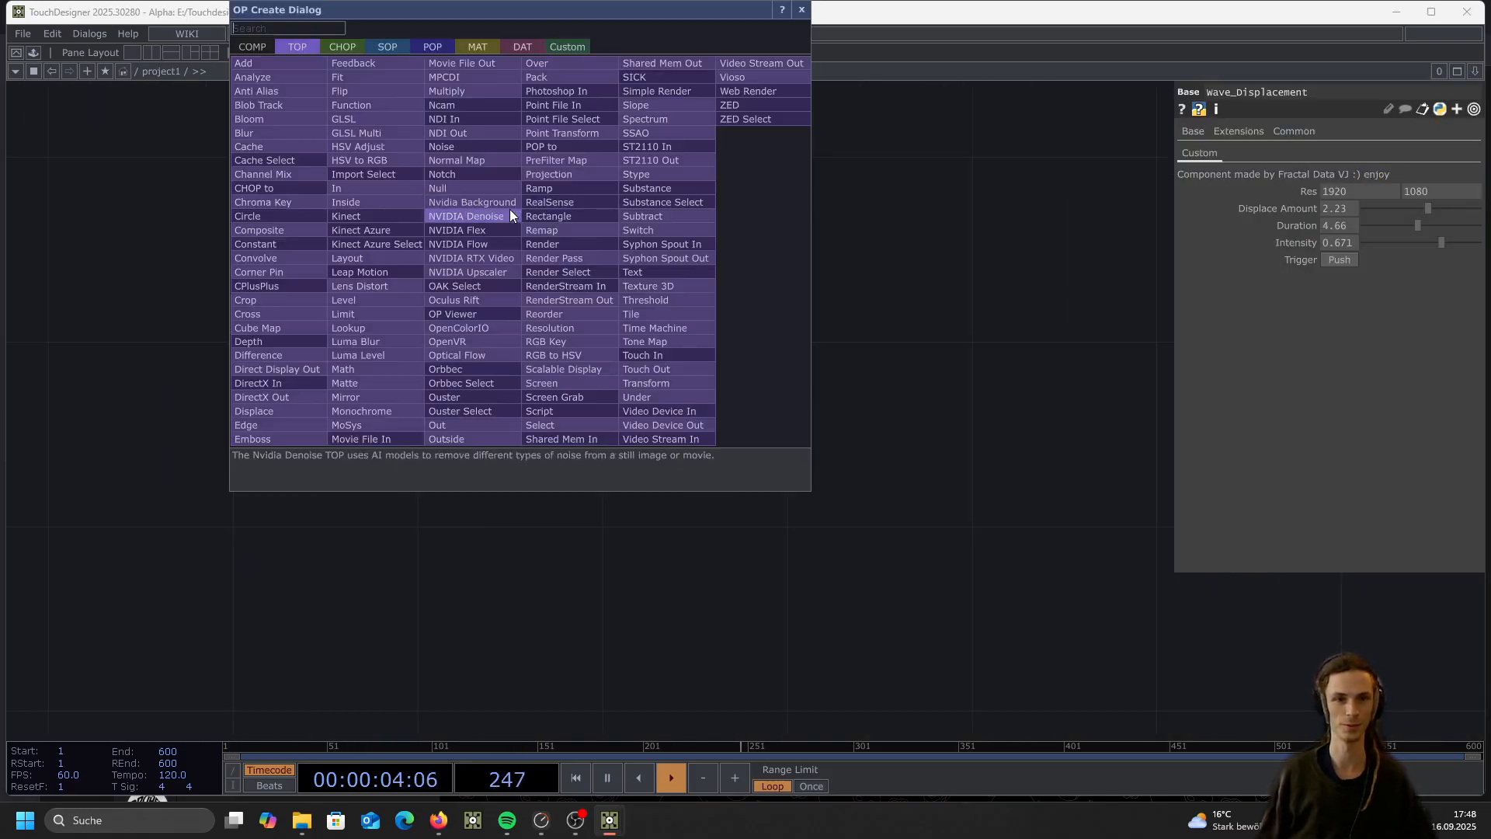
left_click(344, 45)
type("con")
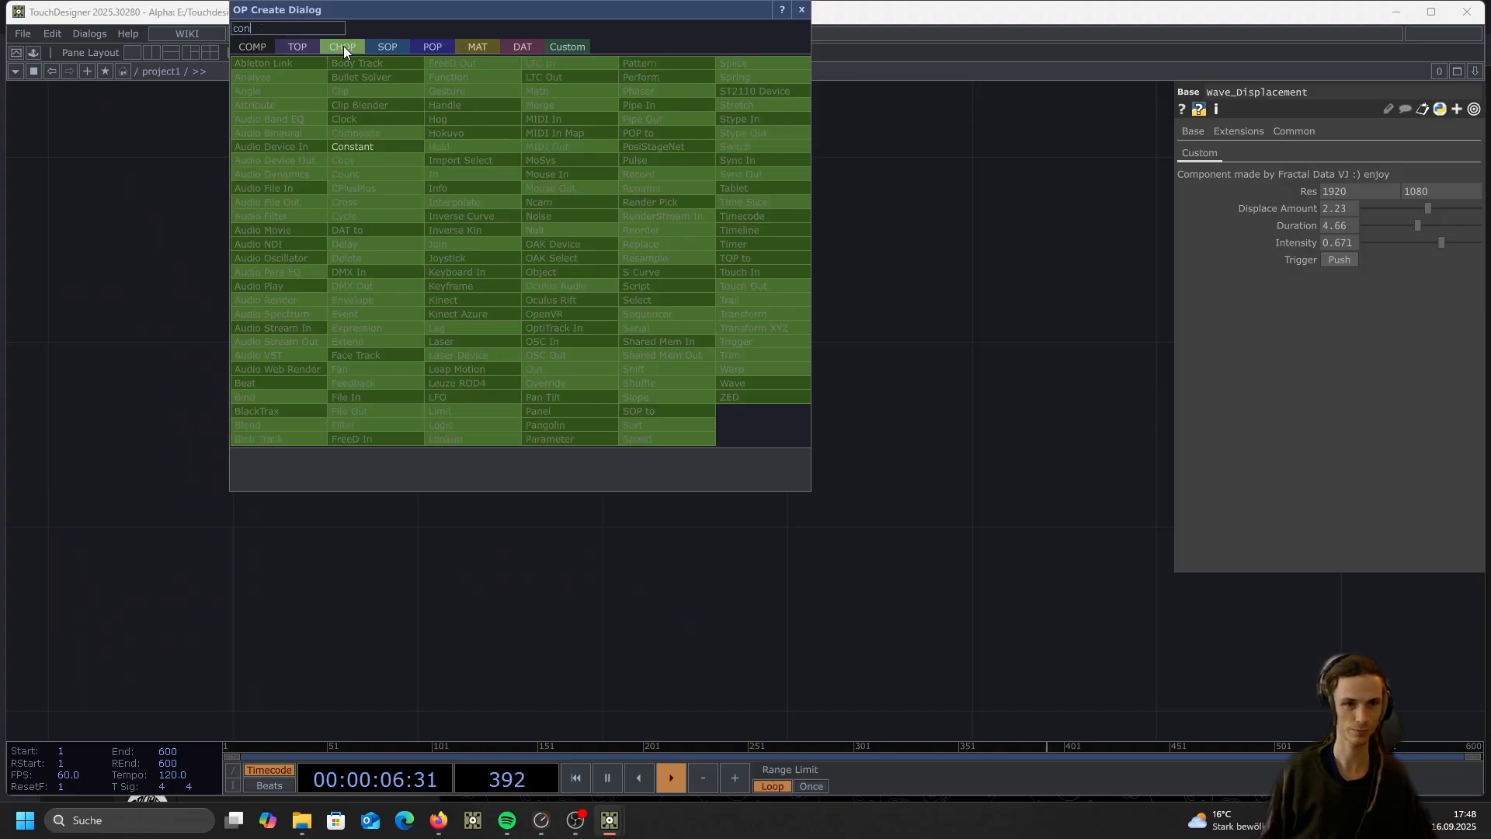
left_click(359, 146)
left_click(500, 320)
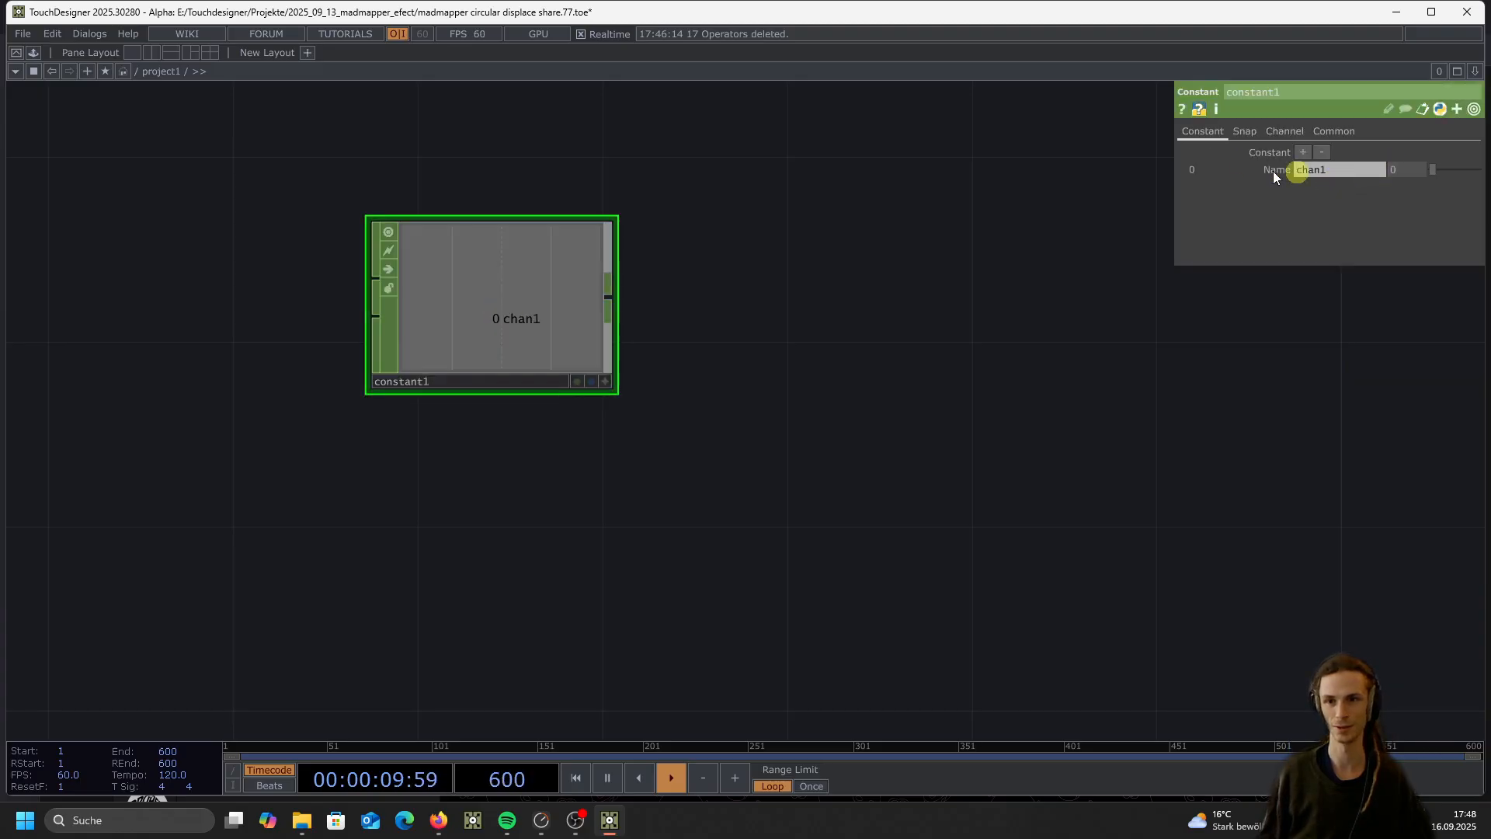
Give the Constant CHOP two channels: resX with value 1920 and resY with value 1080
type("resx")
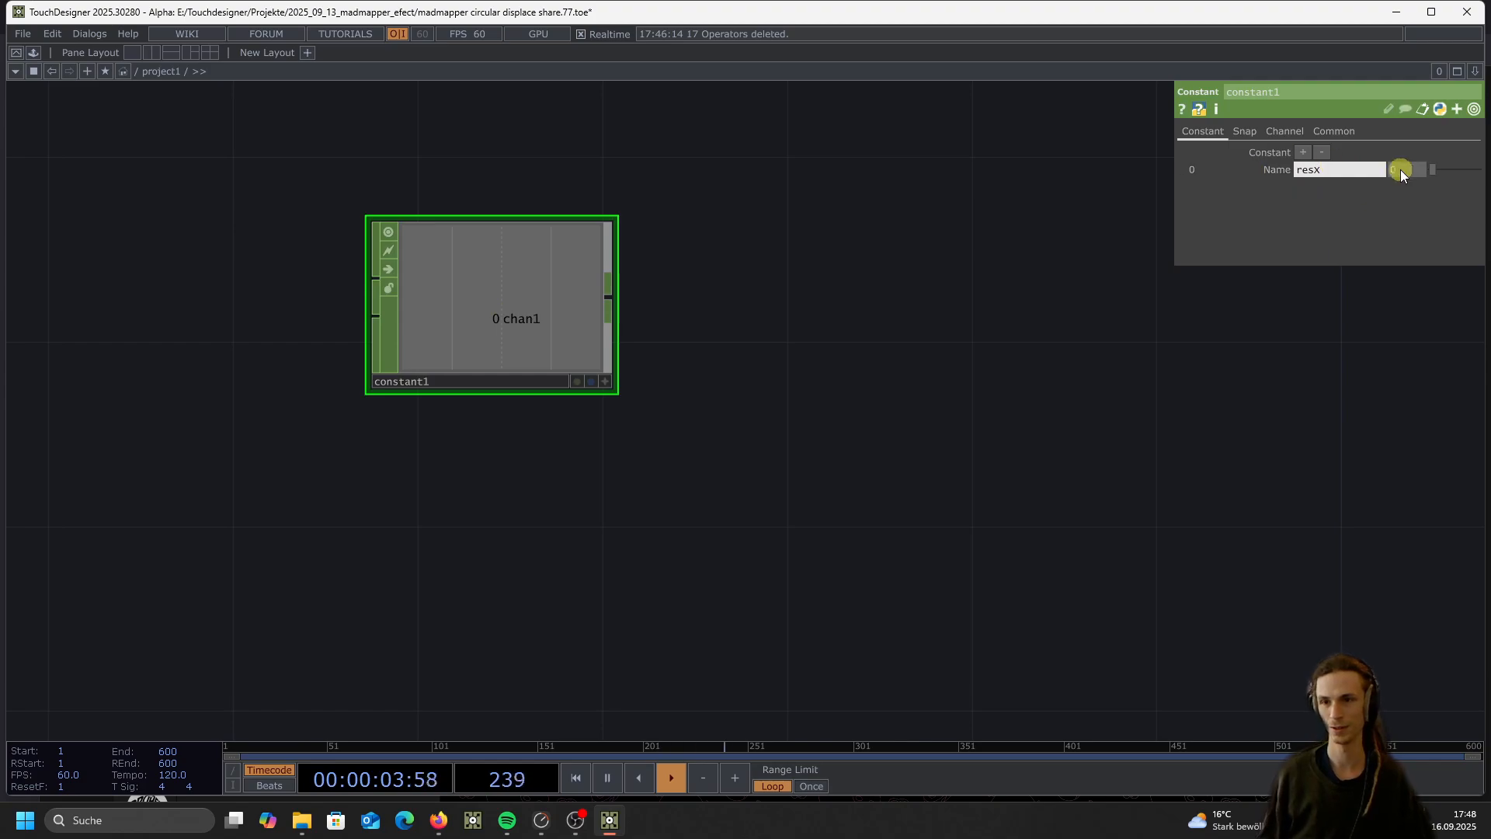
key("Return")
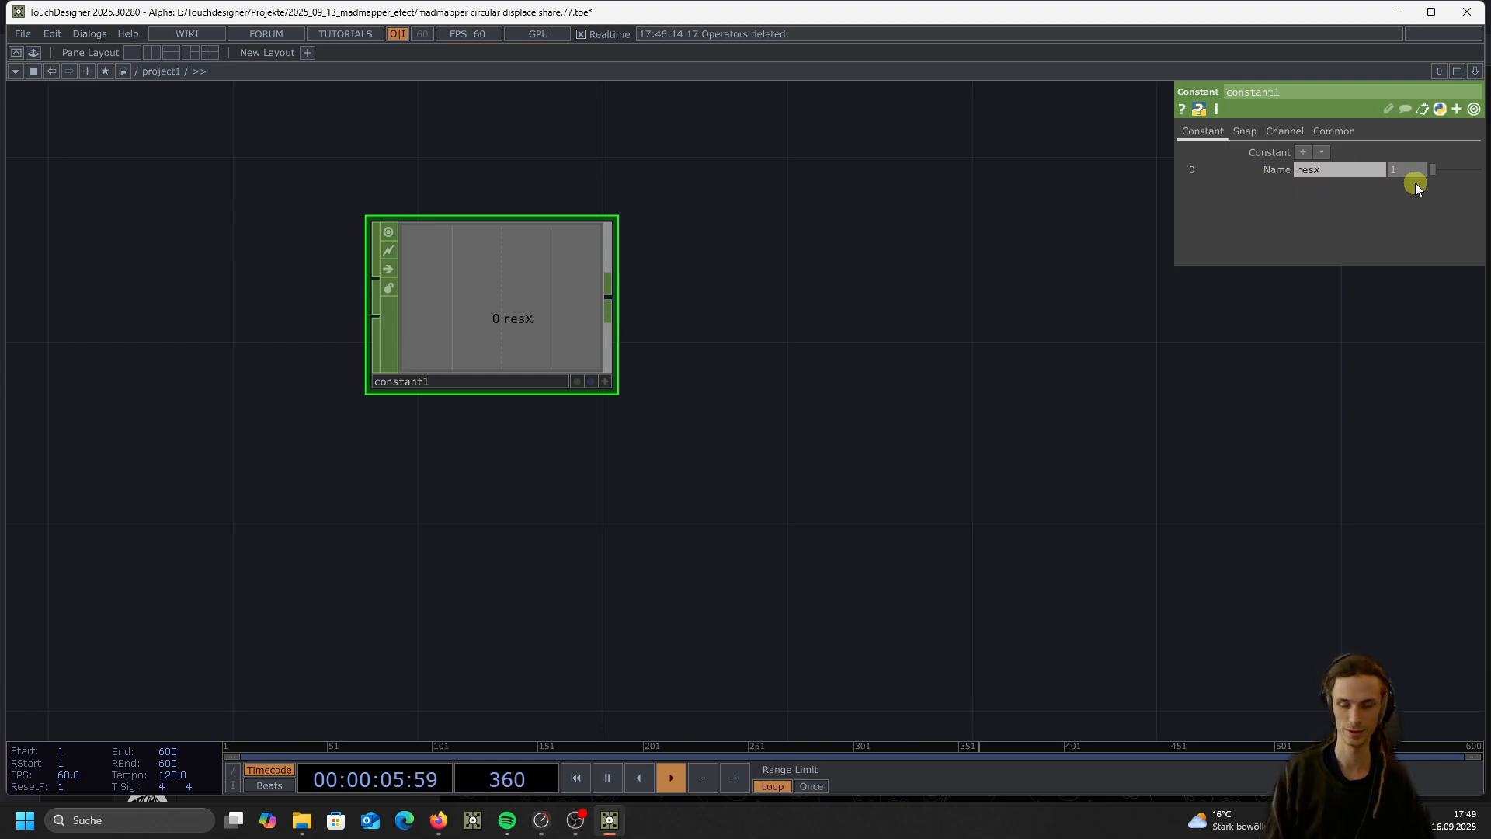
left_click(1305, 153)
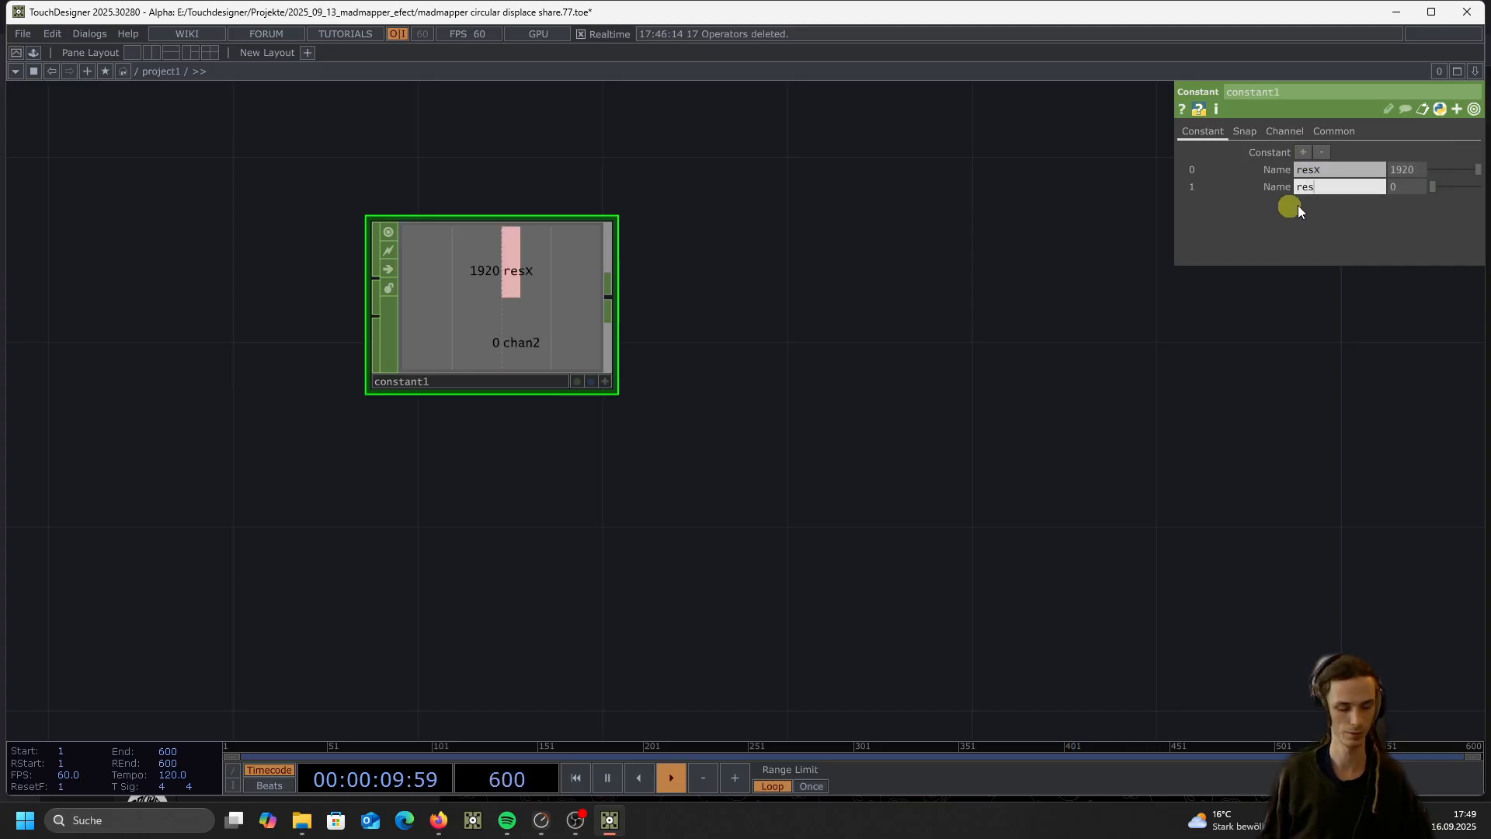
key("Tab")
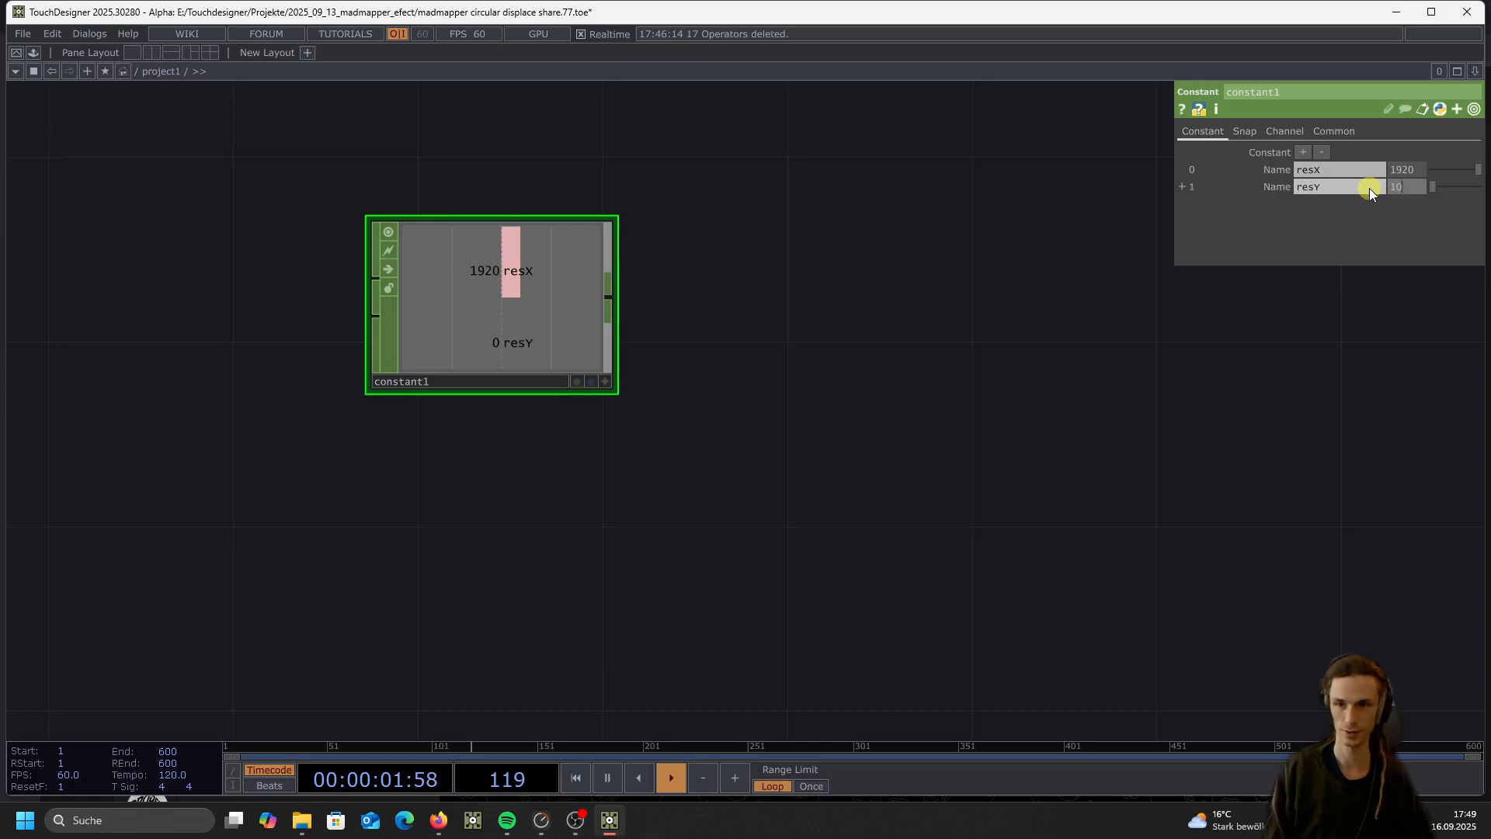
type("1080")
key("Return")
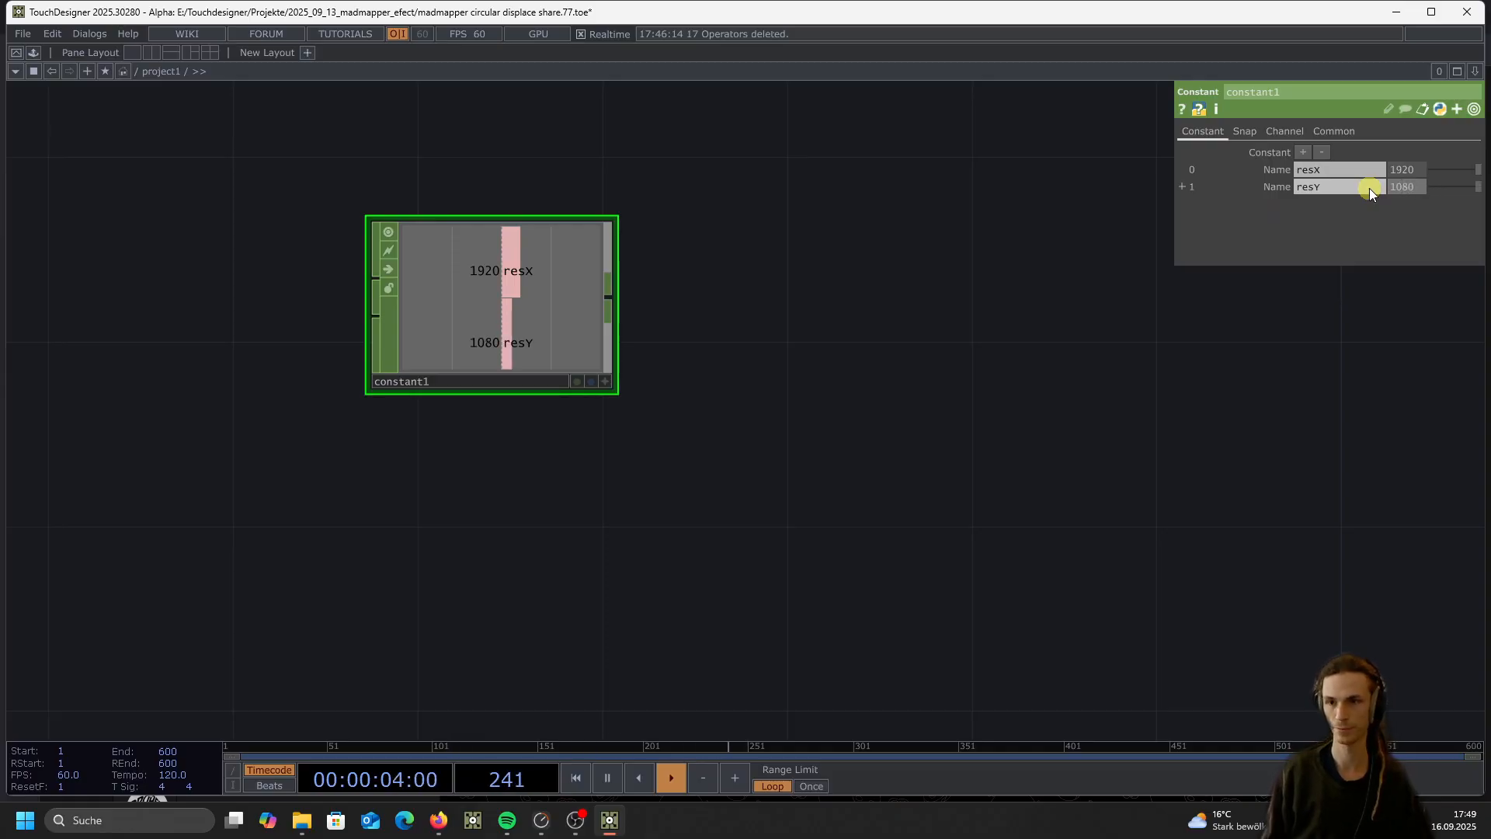
Add a Ramp TOP to the network below the Constant CHOP
scroll(784, 240, "down", 3)
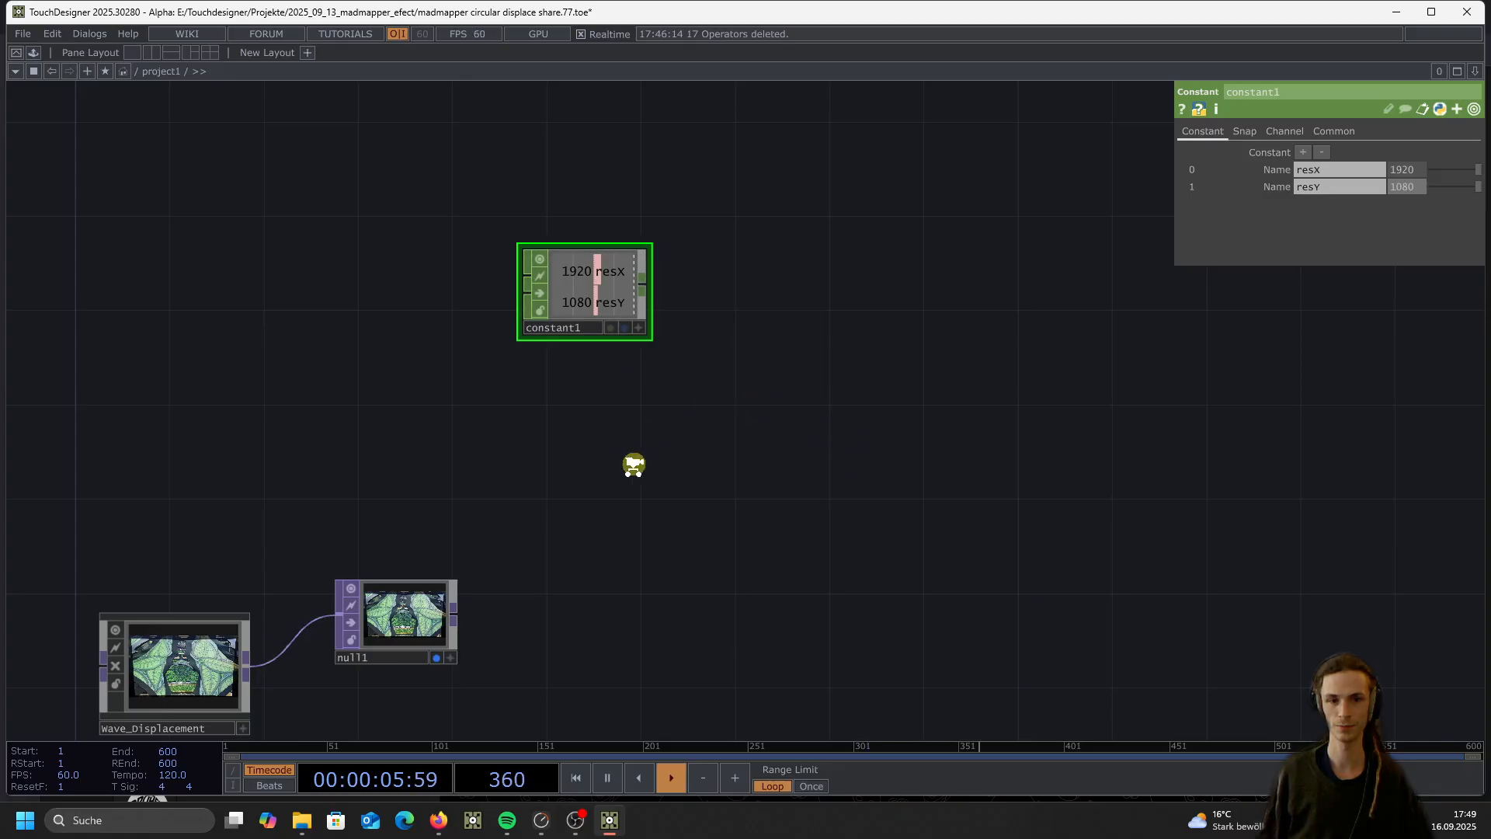
scroll(635, 474, "down", 3)
scroll(657, 285, "up", 3)
left_click_drag(573, 449, 549, 166)
scroll(565, 358, "down", 3)
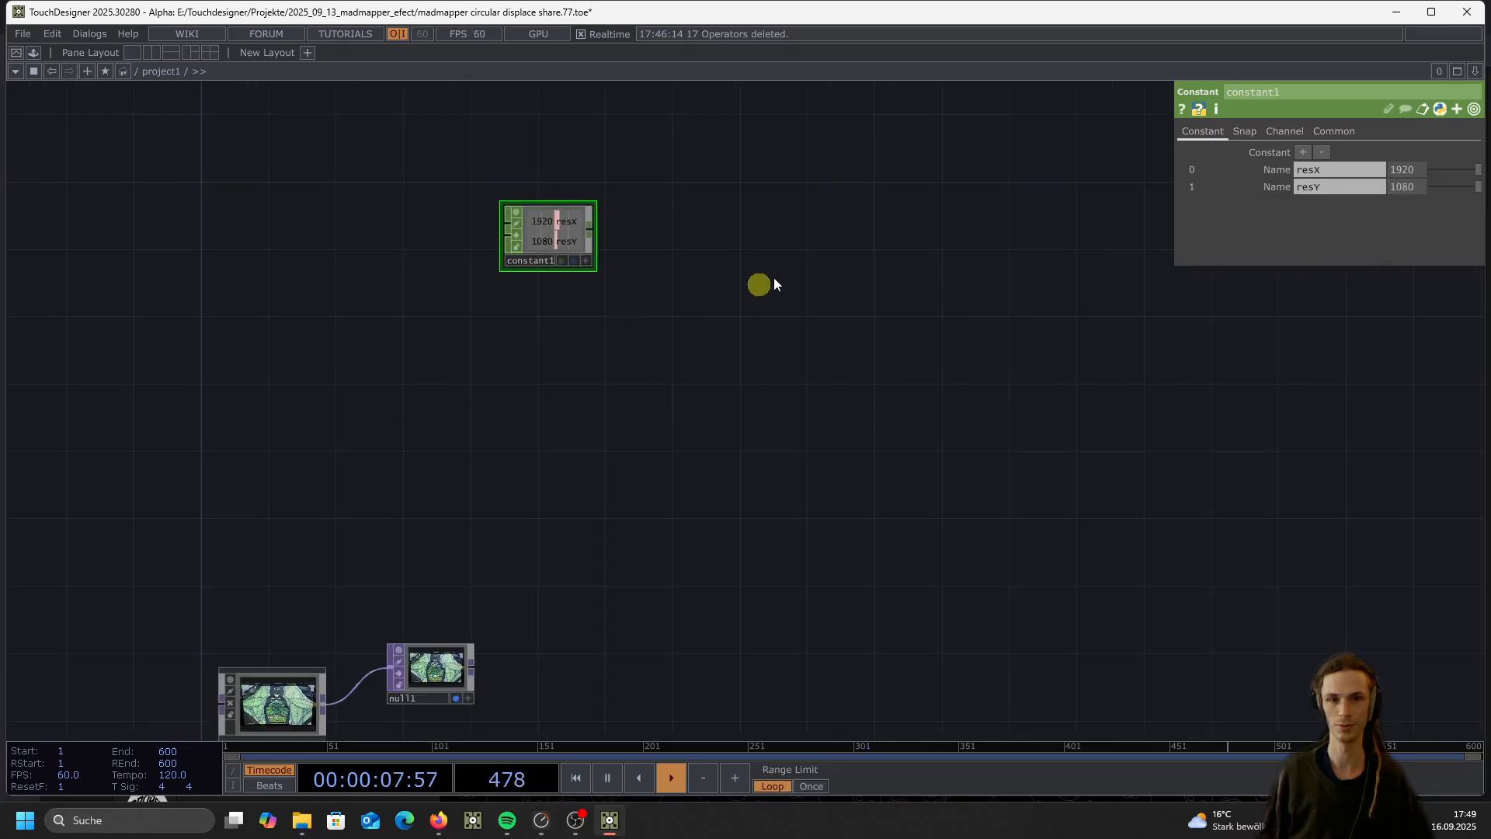
scroll(761, 281, "up", 3)
double_click(491, 468)
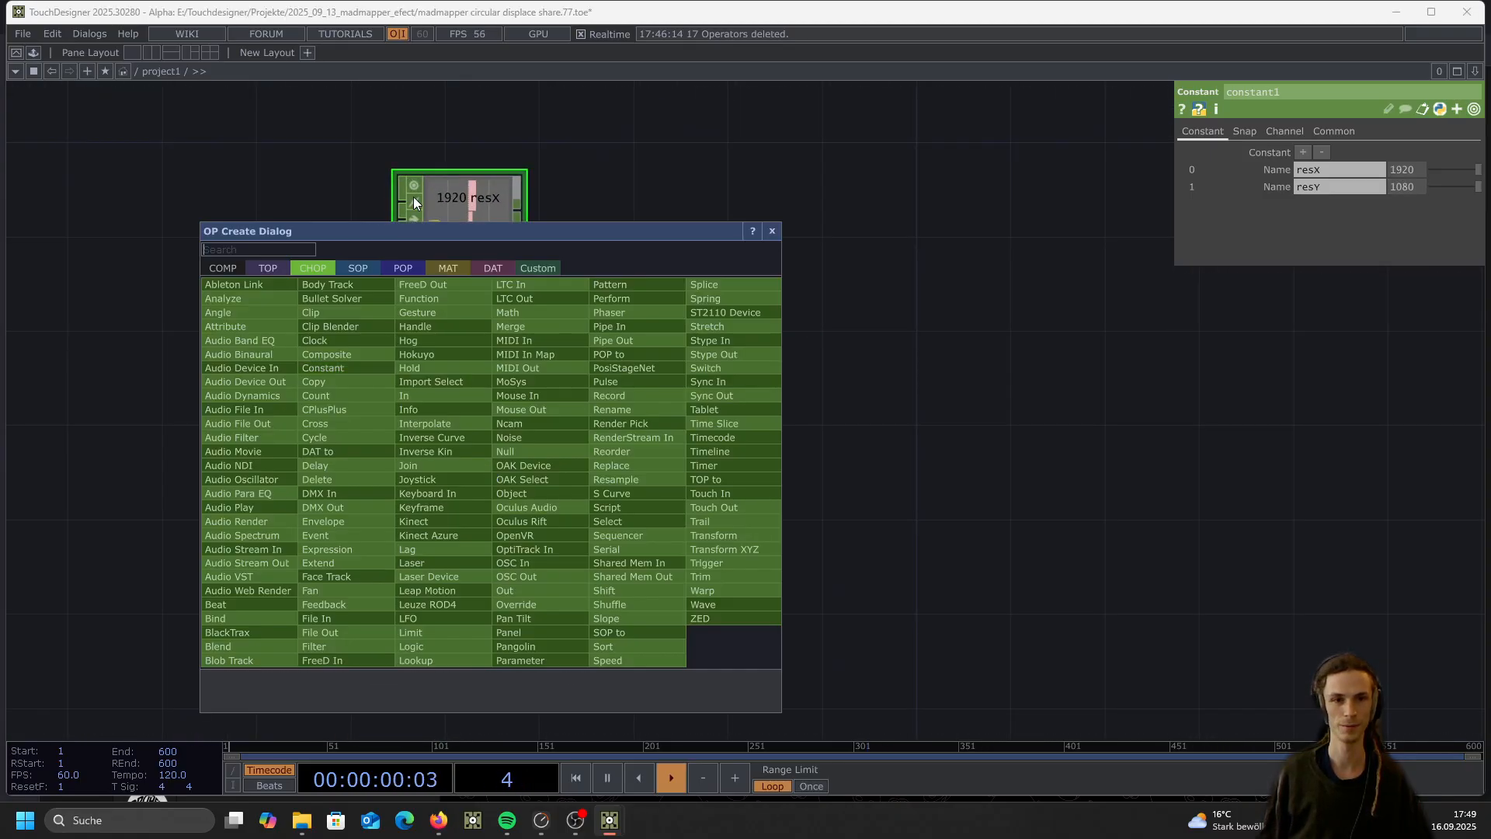
left_click(267, 268)
type("ra")
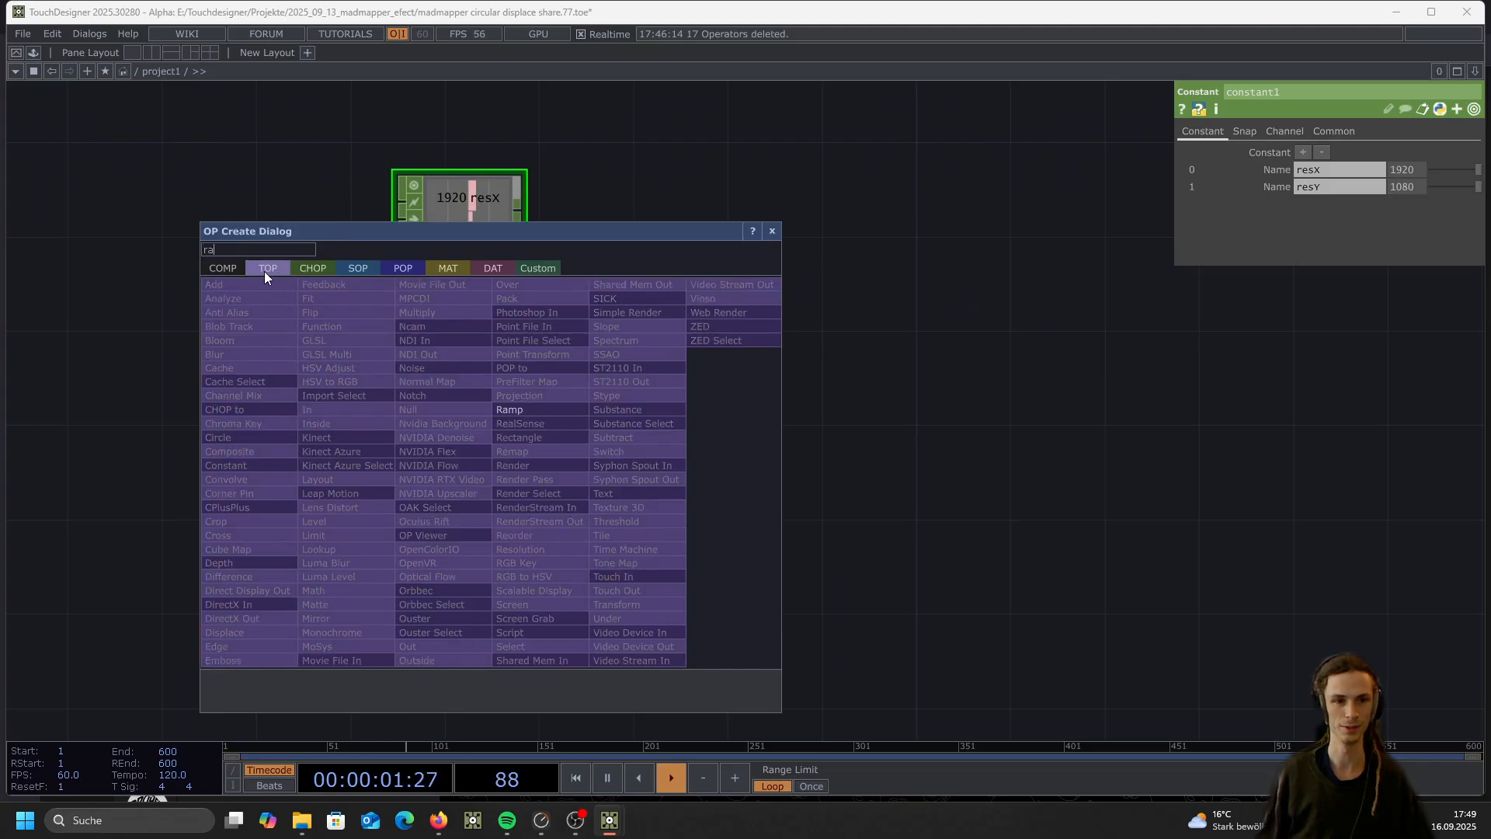
left_click(517, 412)
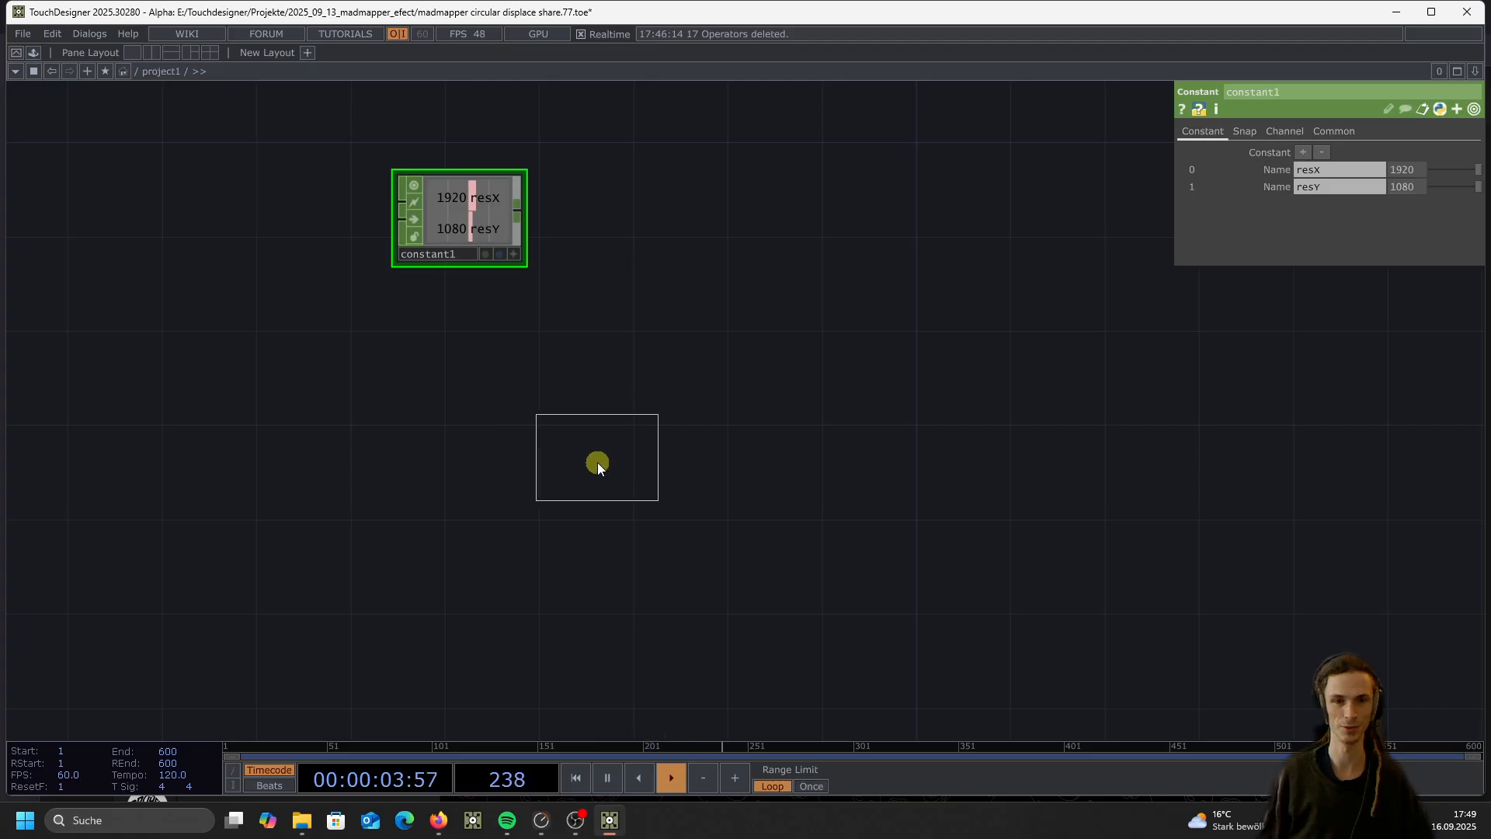
left_click(598, 460)
Set the Ramp TOP's pixel format to 32-bit float (Mono)
scroll(598, 459, "up", 2)
scroll(575, 455, "down", 2)
scroll(596, 234, "up", 2)
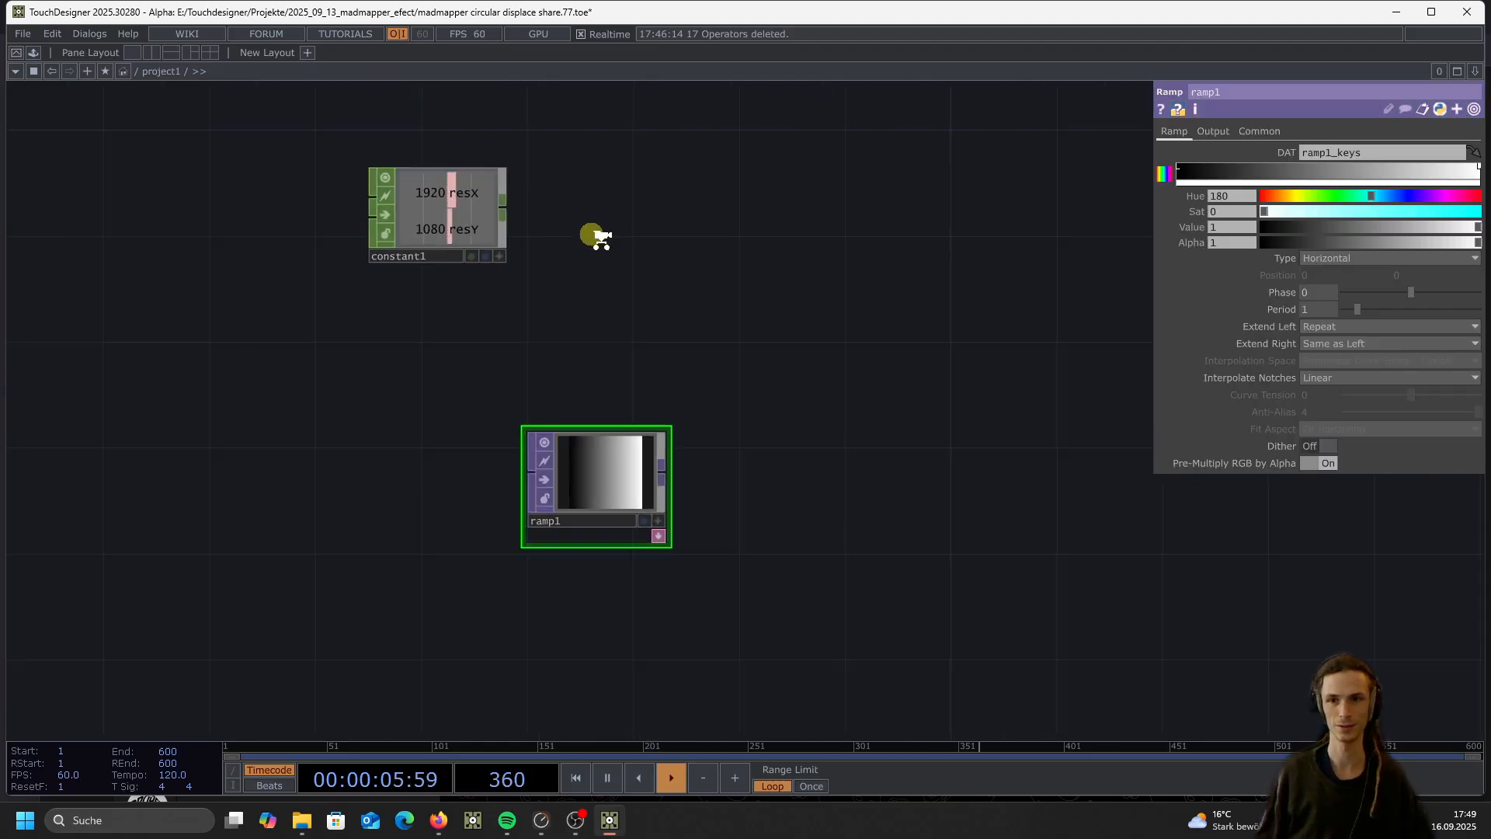
left_click(1259, 132)
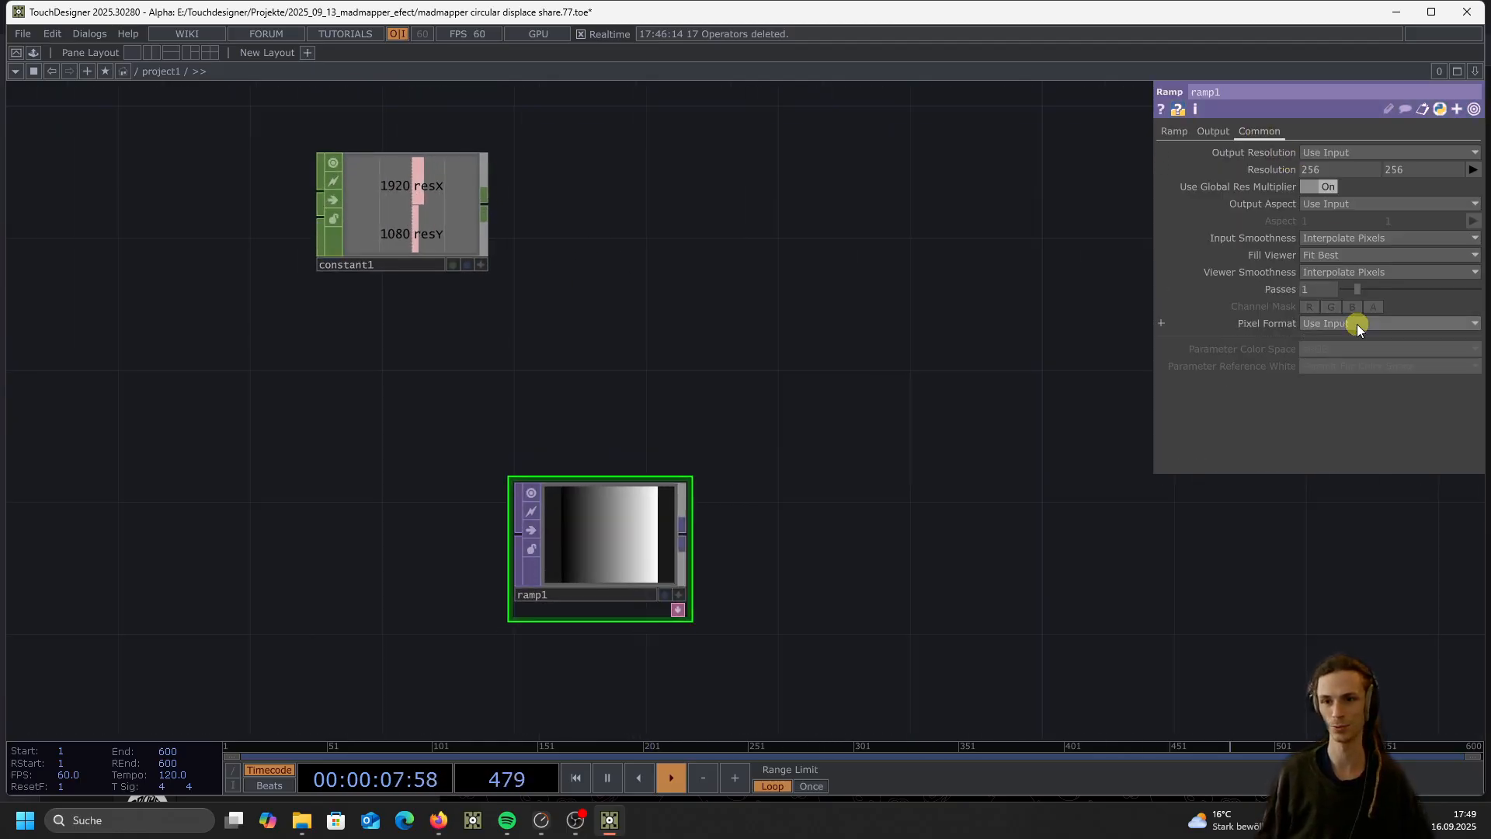
left_click(1358, 324)
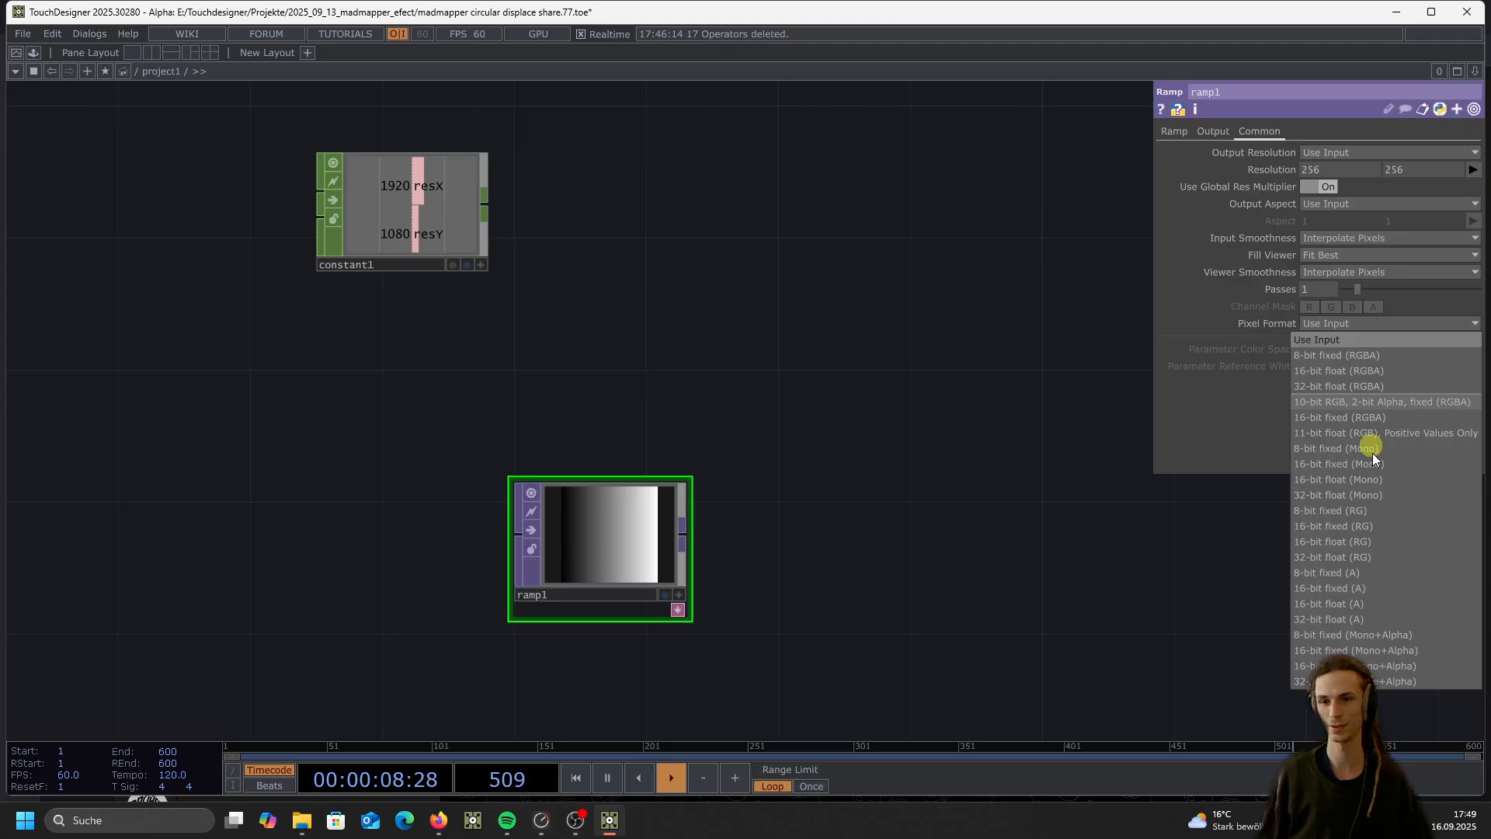
left_click(1376, 495)
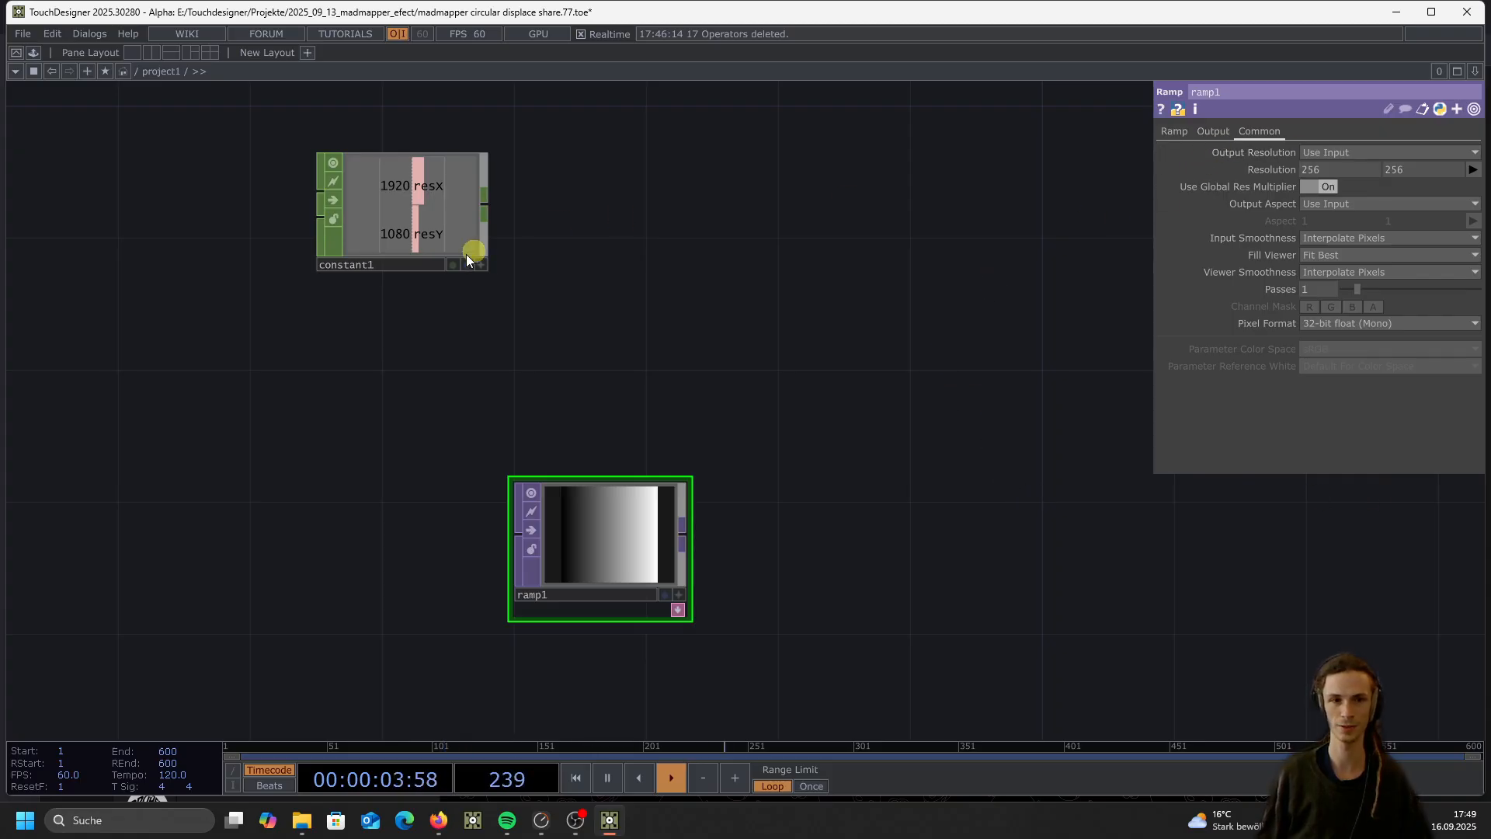
Link the Ramp TOP's resolution width and height to the Constant CHOP's resX and resY channels
left_click(483, 264)
left_click_drag(410, 179, 1331, 161)
left_click(1331, 158)
left_click_drag(411, 233, 1415, 166)
left_click(1365, 160)
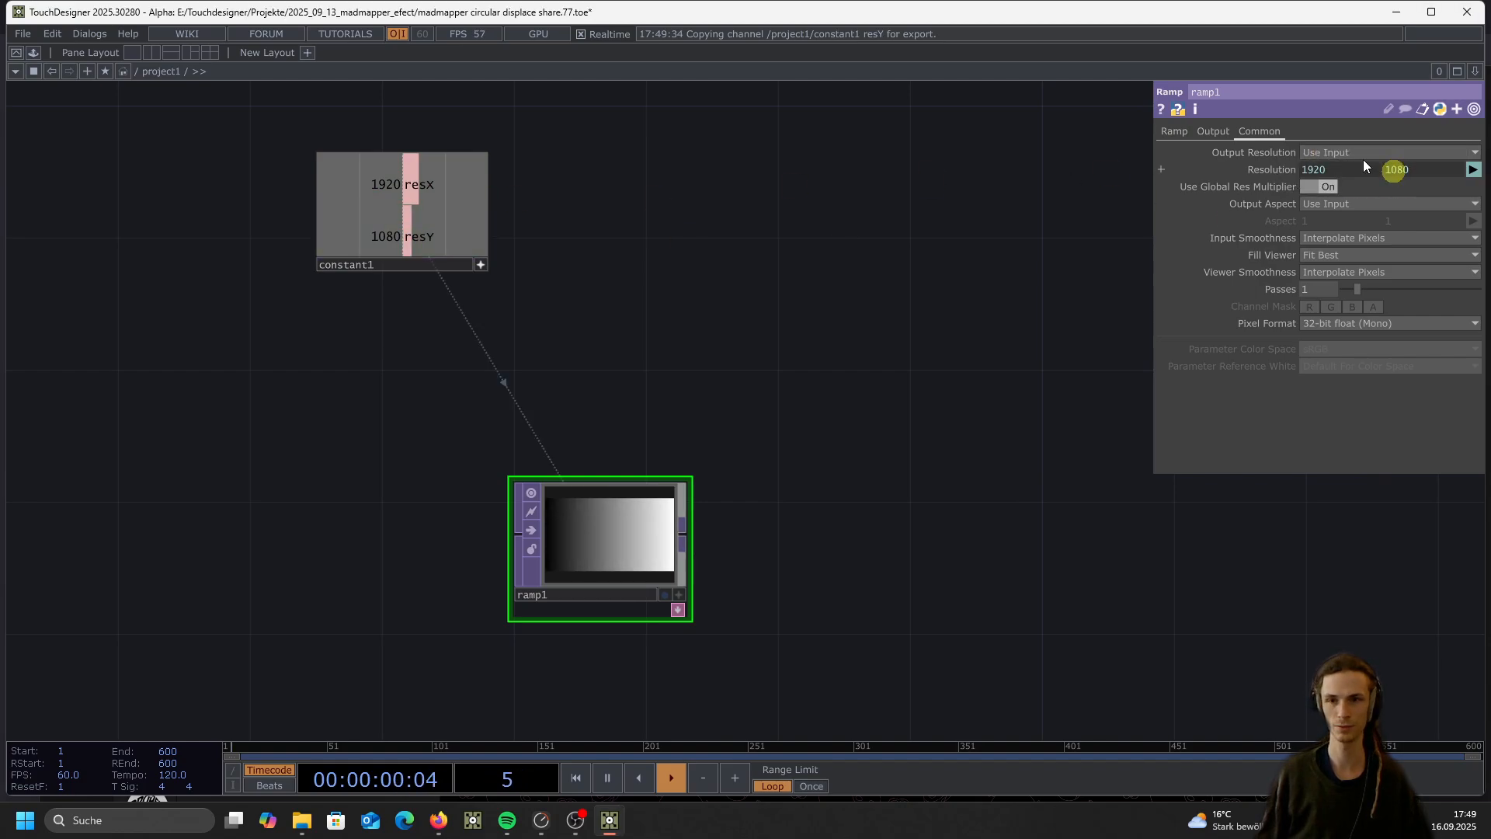
Change the Ramp TOP's type to Circular
left_click(1175, 133)
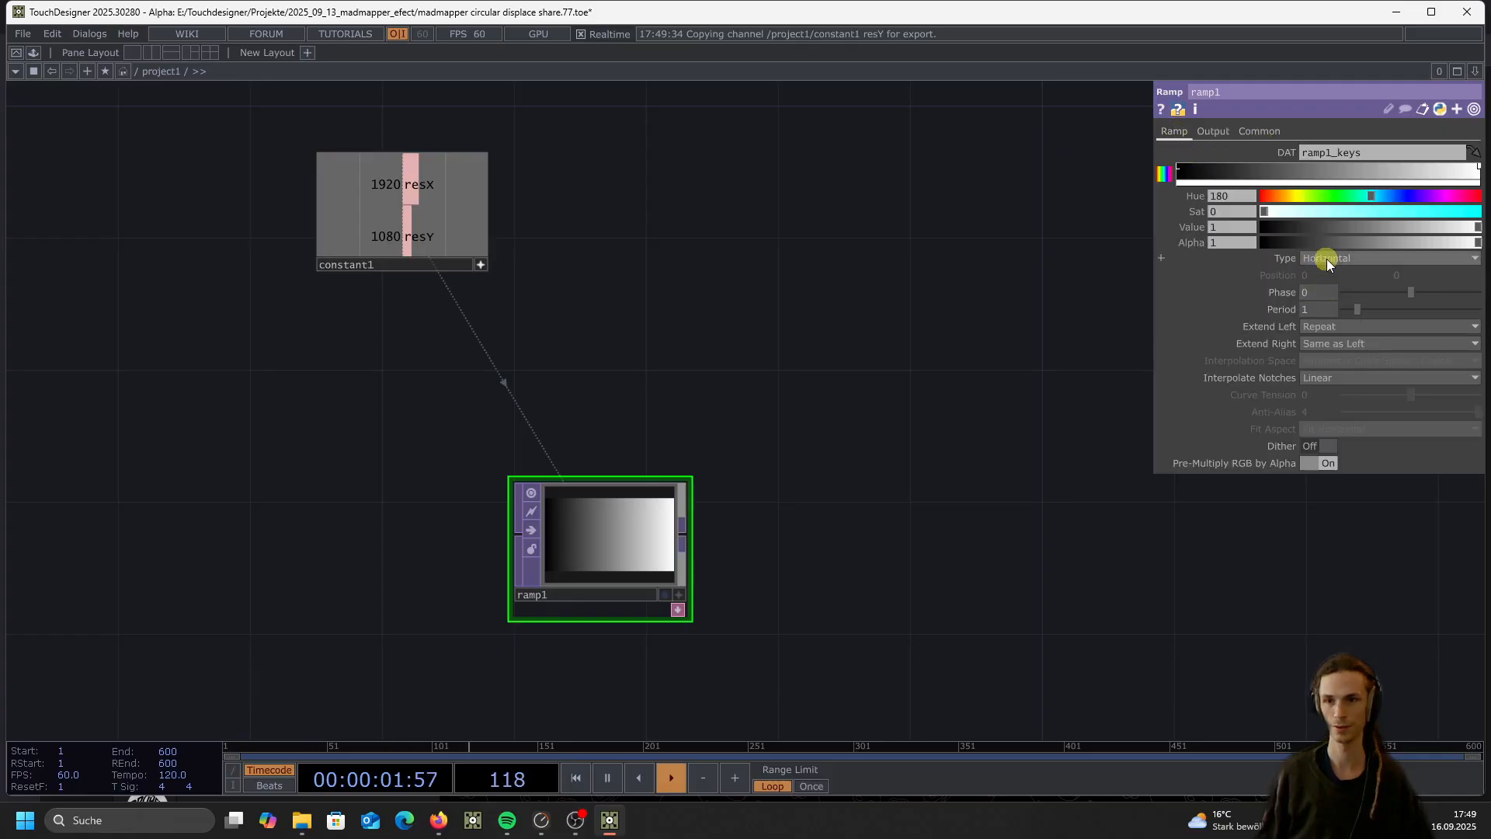
left_click(1326, 259)
left_click(1320, 321)
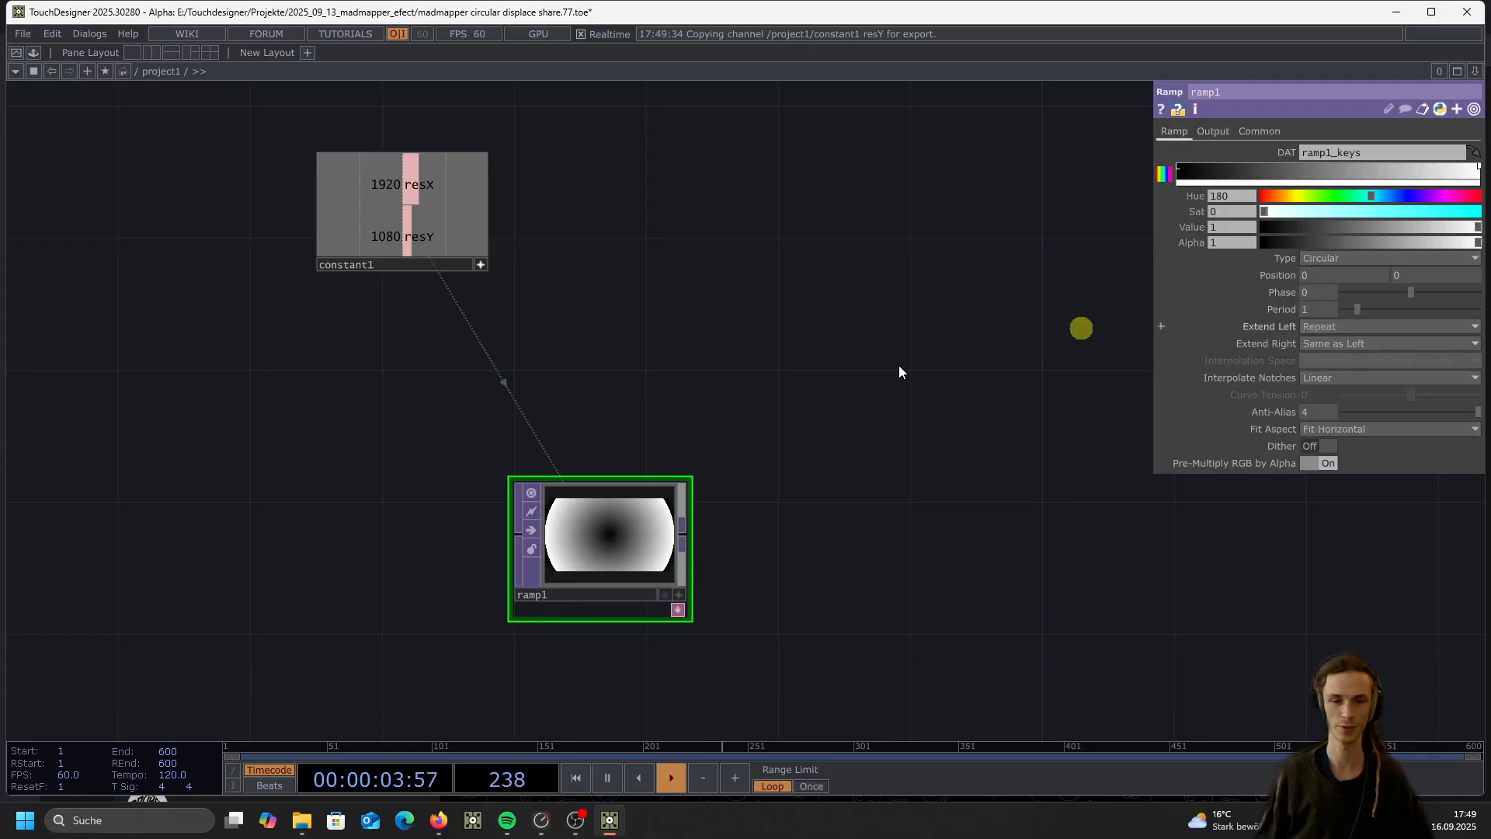
Add a light color key near the middle of the ramp gradient and set the end key's value to 0
scroll(431, 466, "up", 3)
scroll(862, 466, "down", 3)
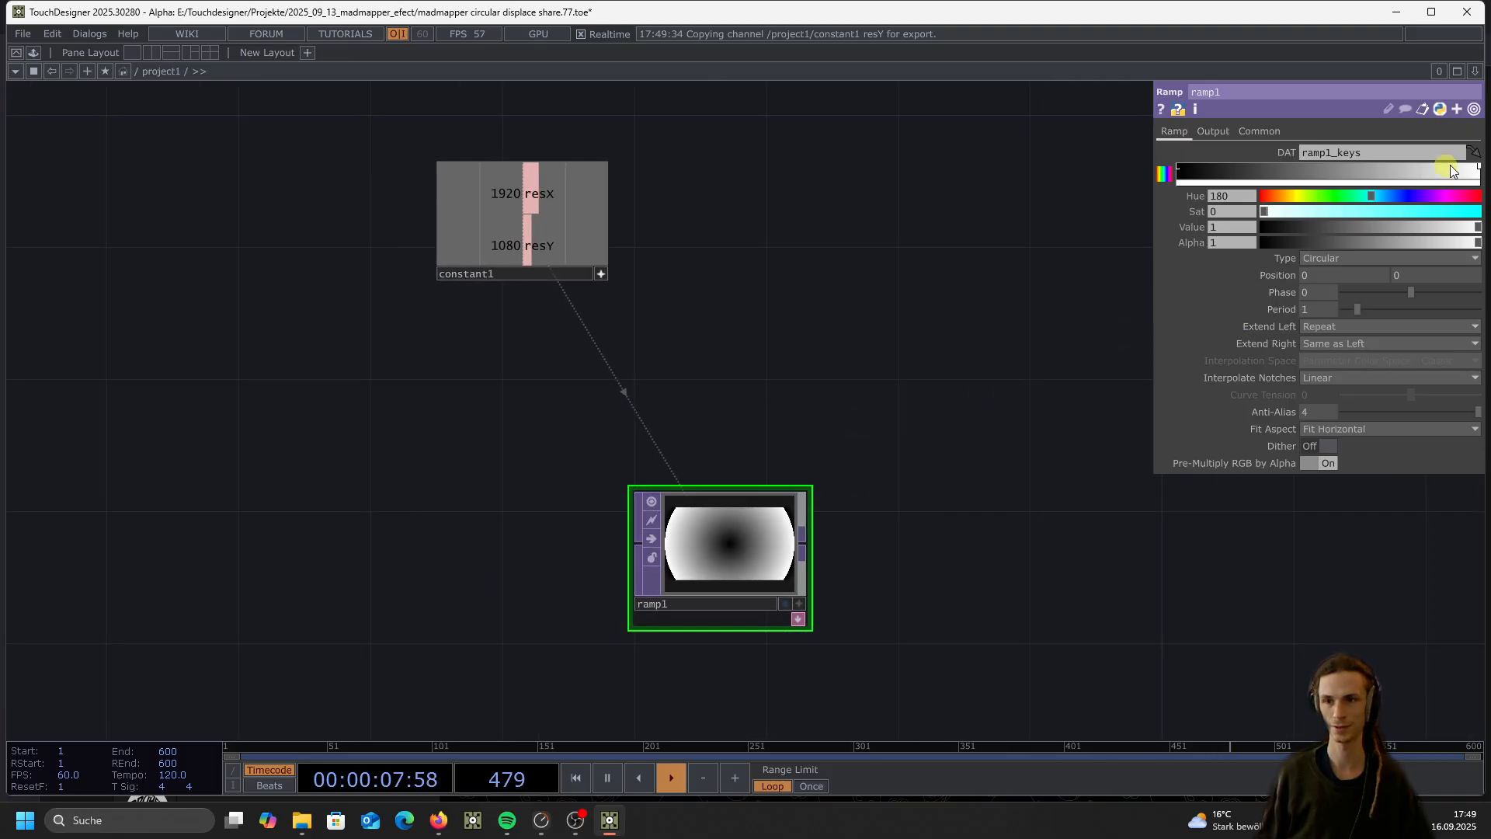
left_click_drag(1463, 166, 1334, 175)
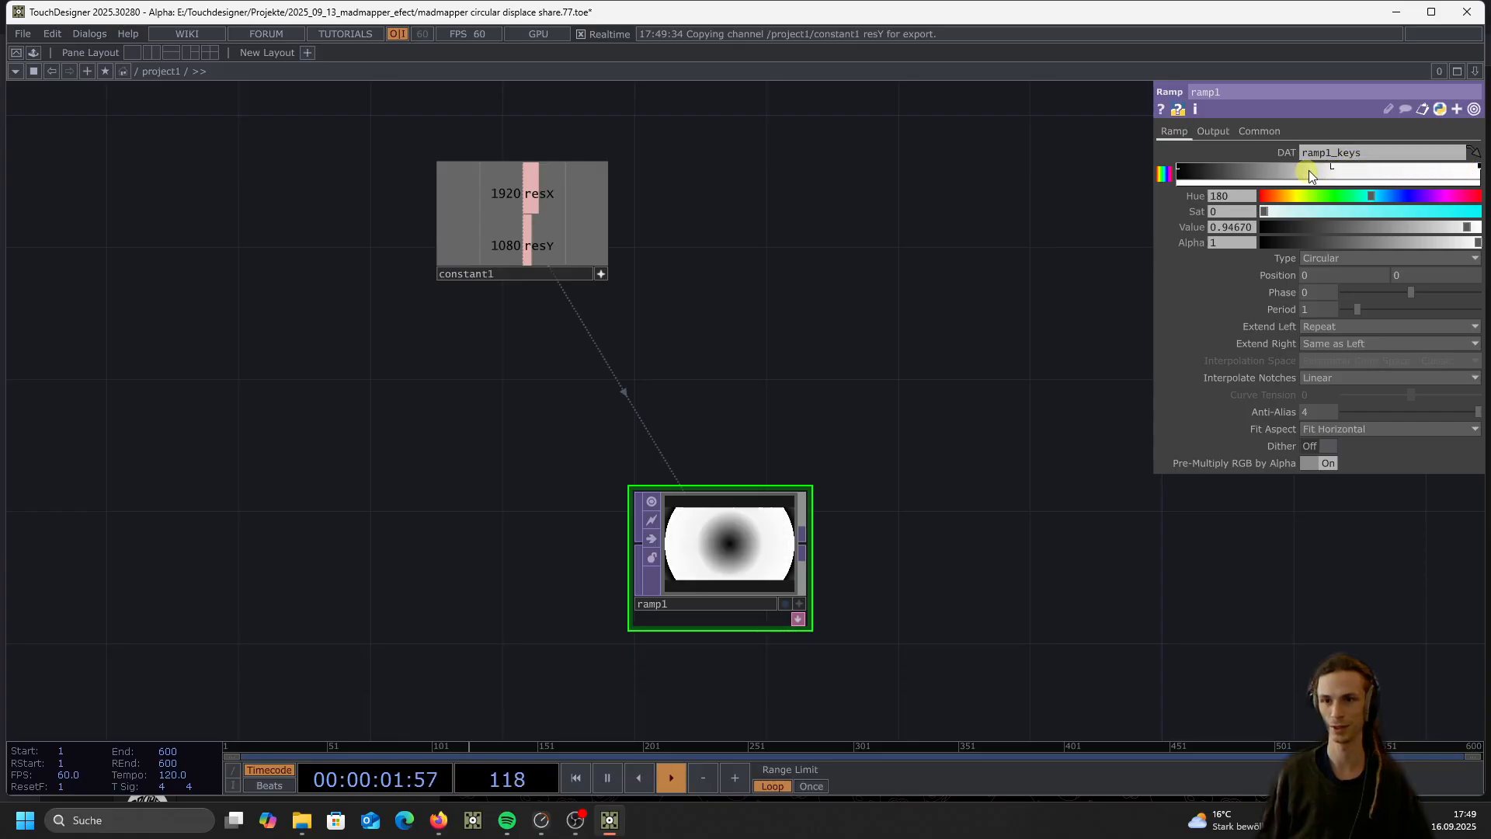
left_click(1478, 169)
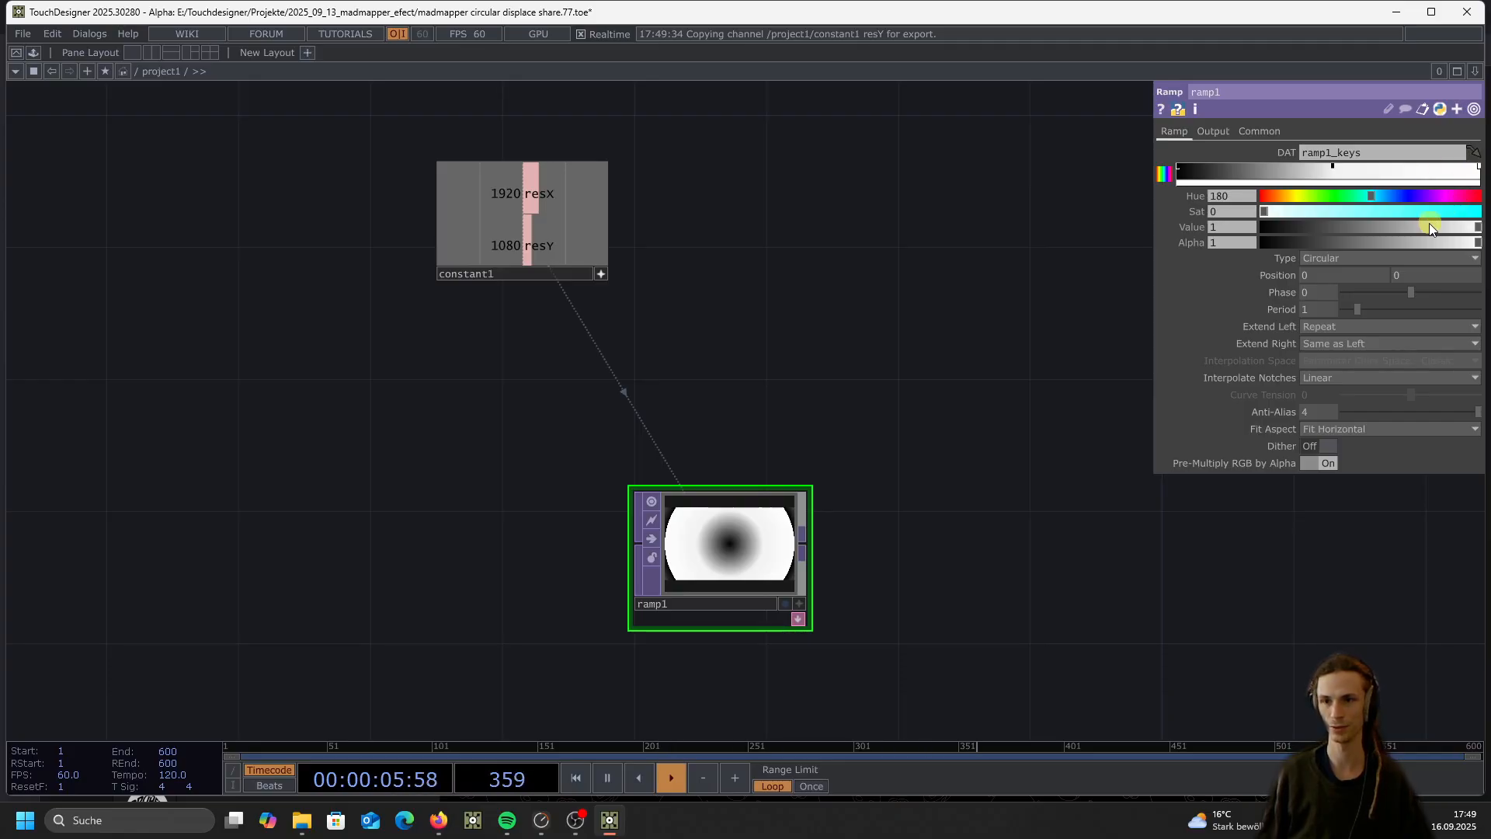
left_click_drag(1428, 225, 1209, 235)
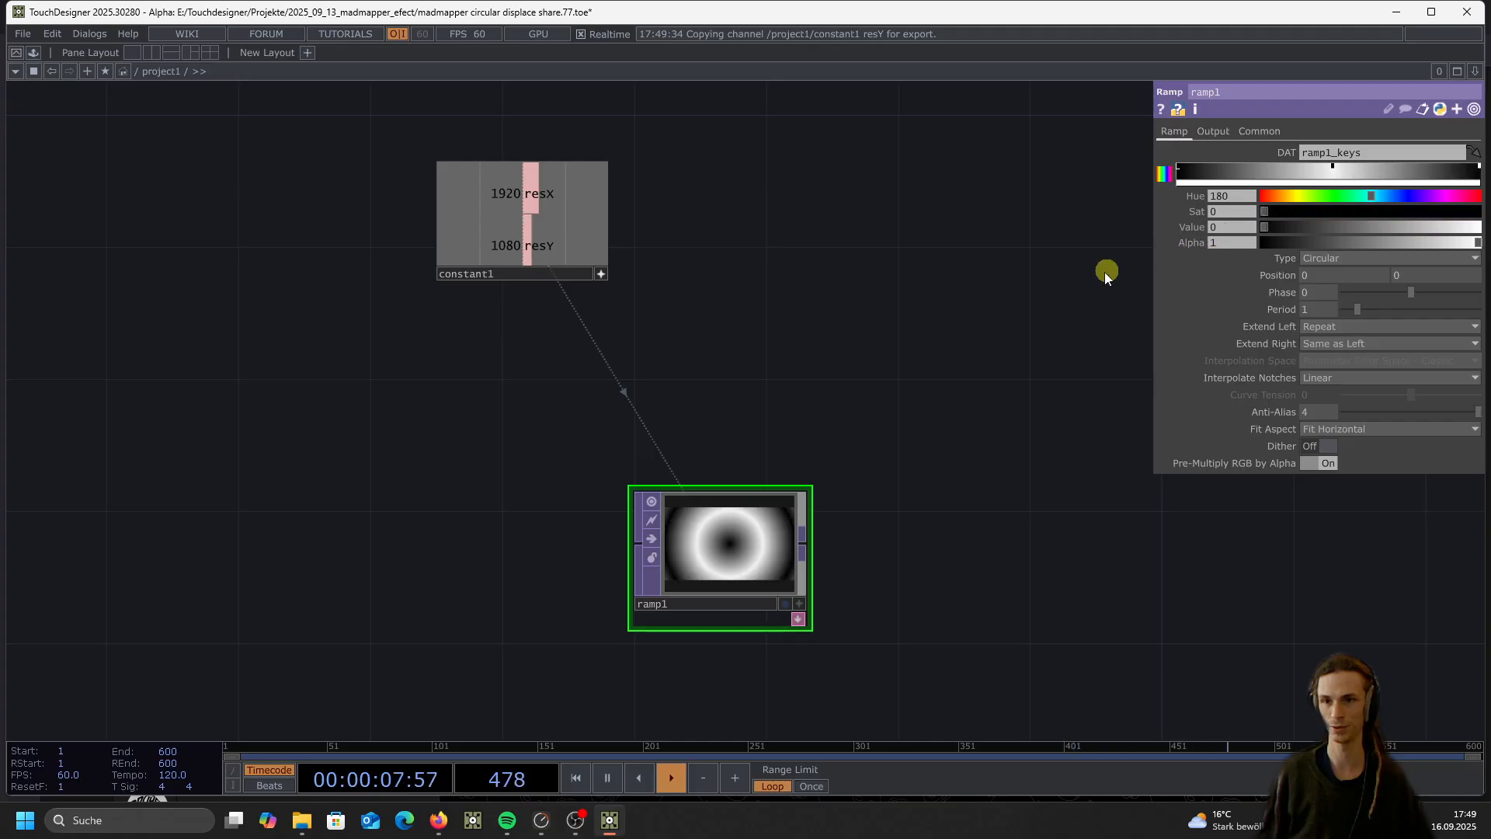
Expand the ramp's docked keys table and set the middle gradient key's value to 1
scroll(733, 579, "up", 2)
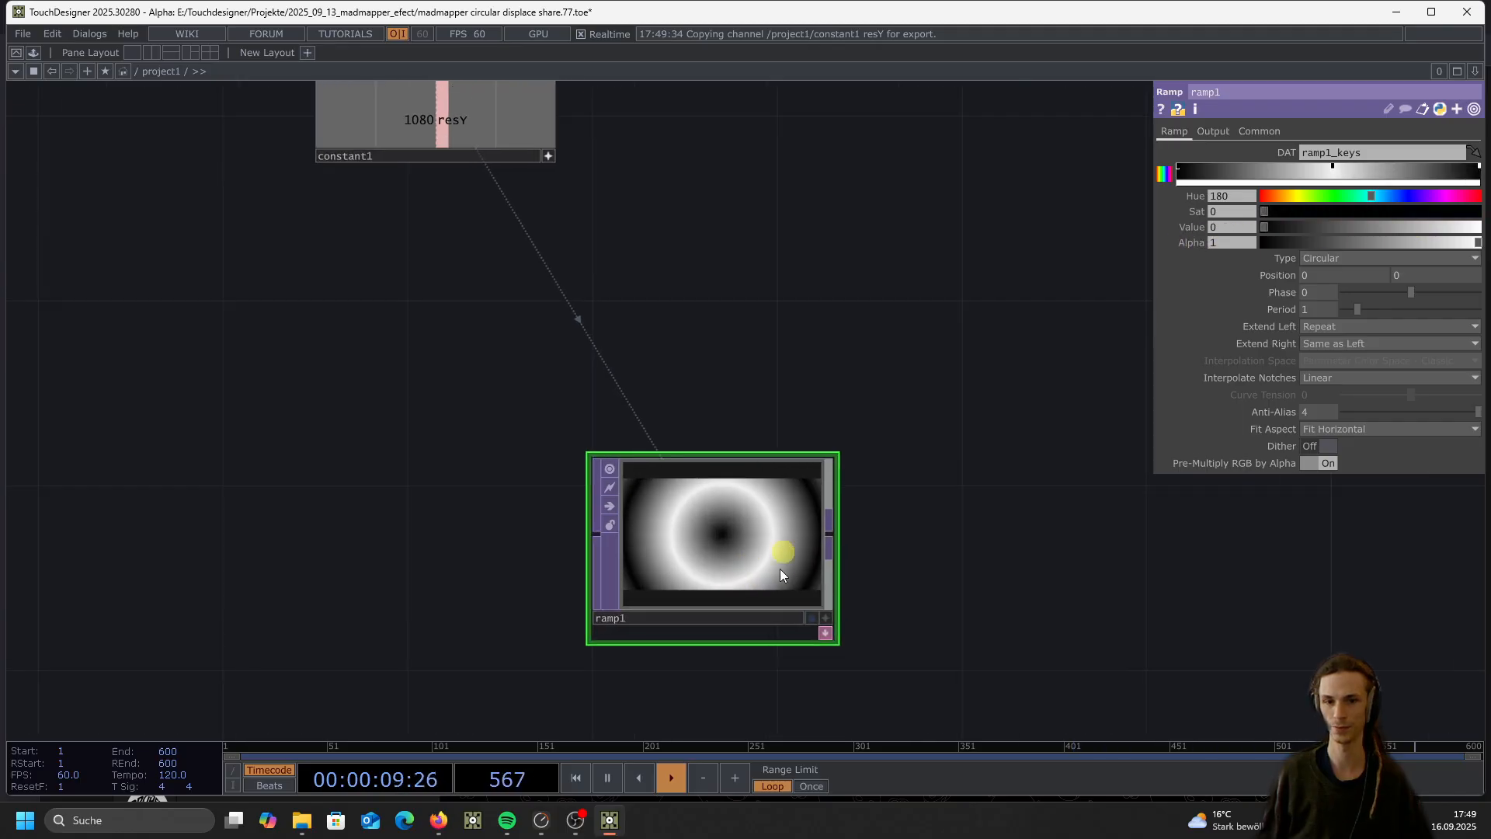
left_click(824, 639)
scroll(909, 408, "down", 3)
scroll(872, 587, "up", 5)
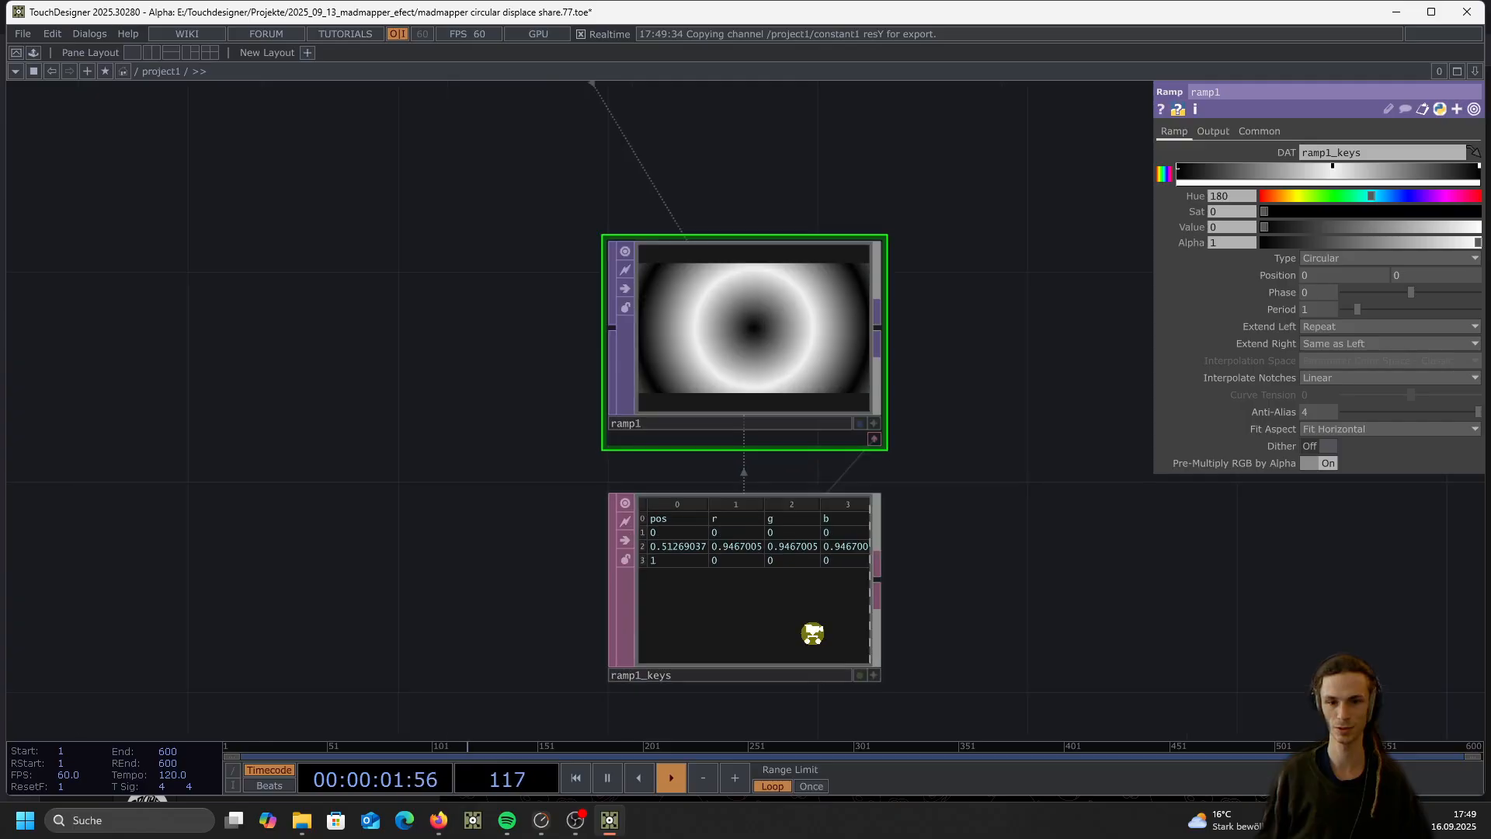
left_click(1334, 166)
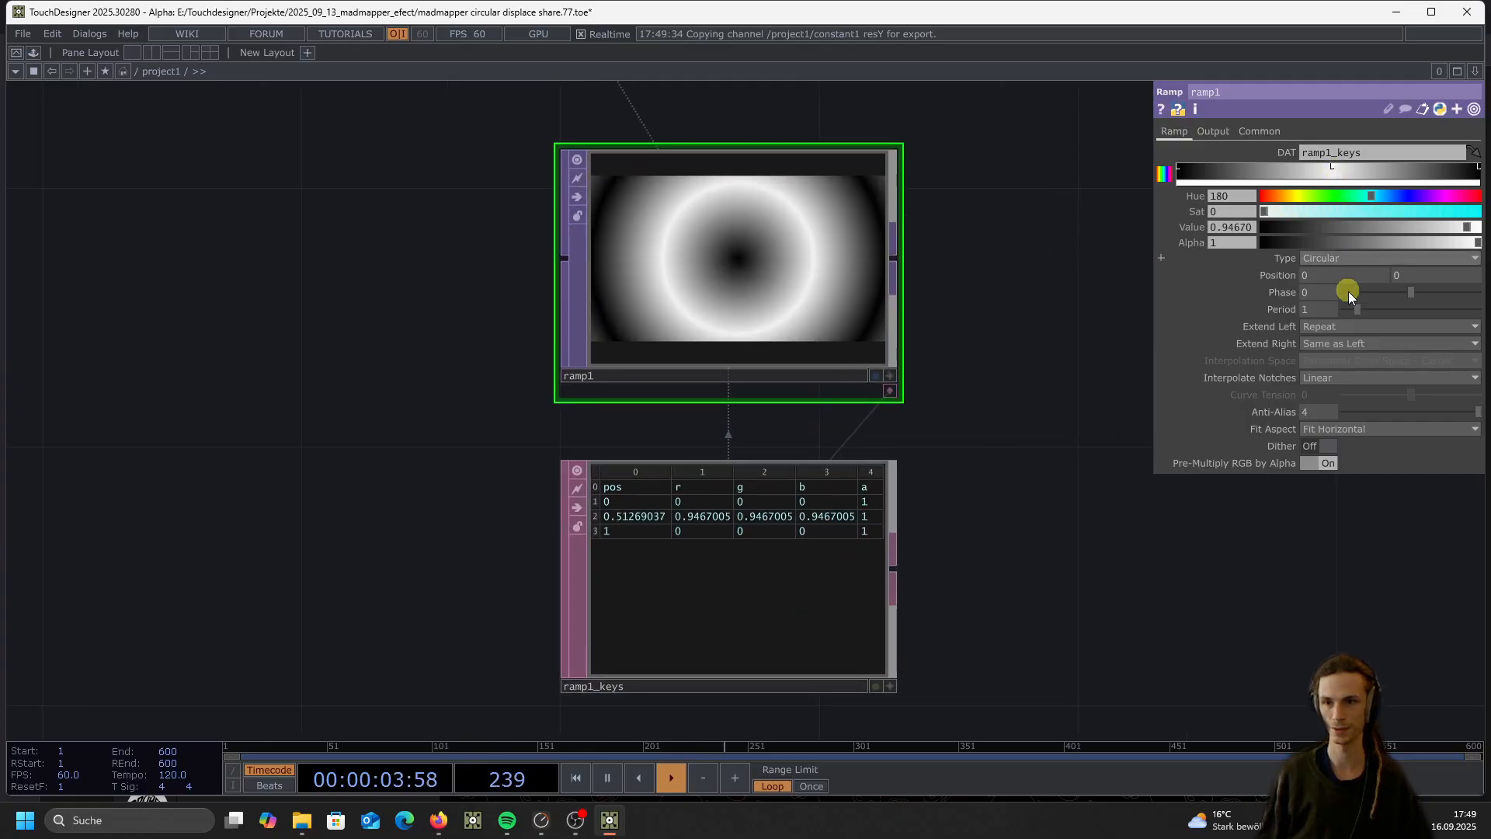
left_click_drag(1470, 231, 1481, 232)
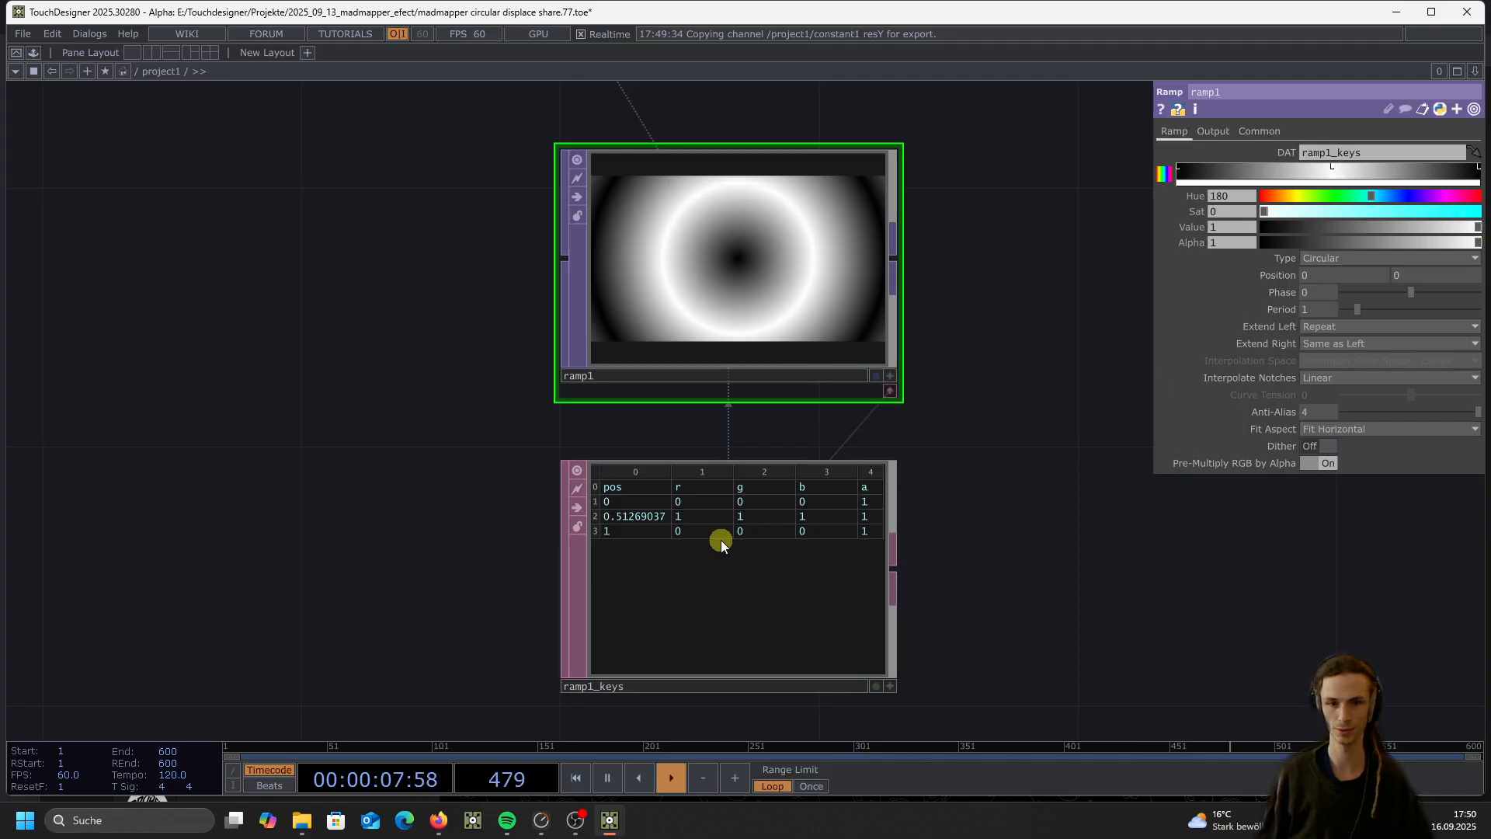
Set the position of the middle key in the ramp's keys table to .5
scroll(711, 535, "up", 2)
scroll(606, 513, "down", 2)
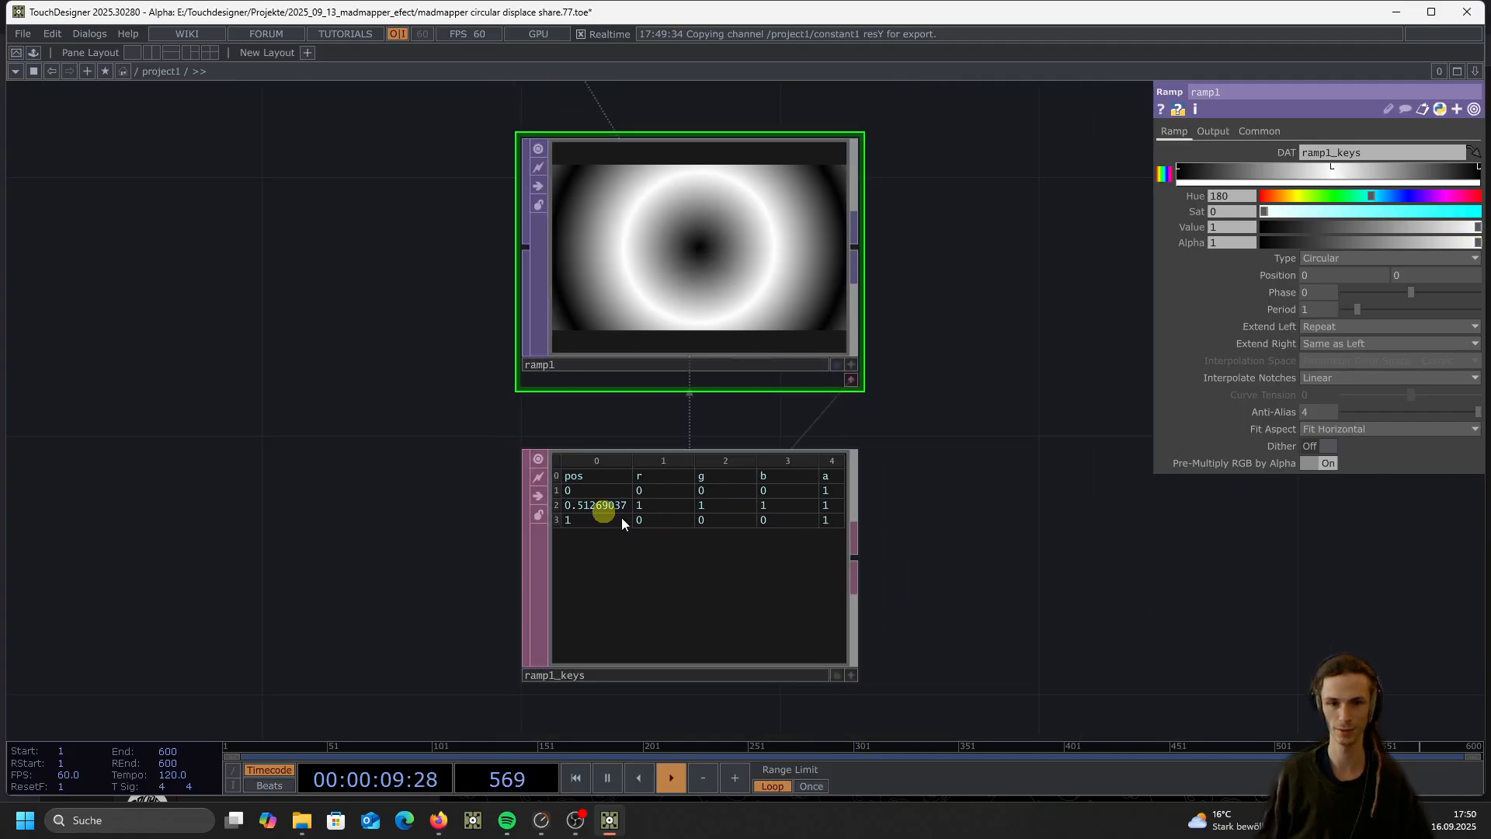
left_click(850, 674)
double_click(574, 510)
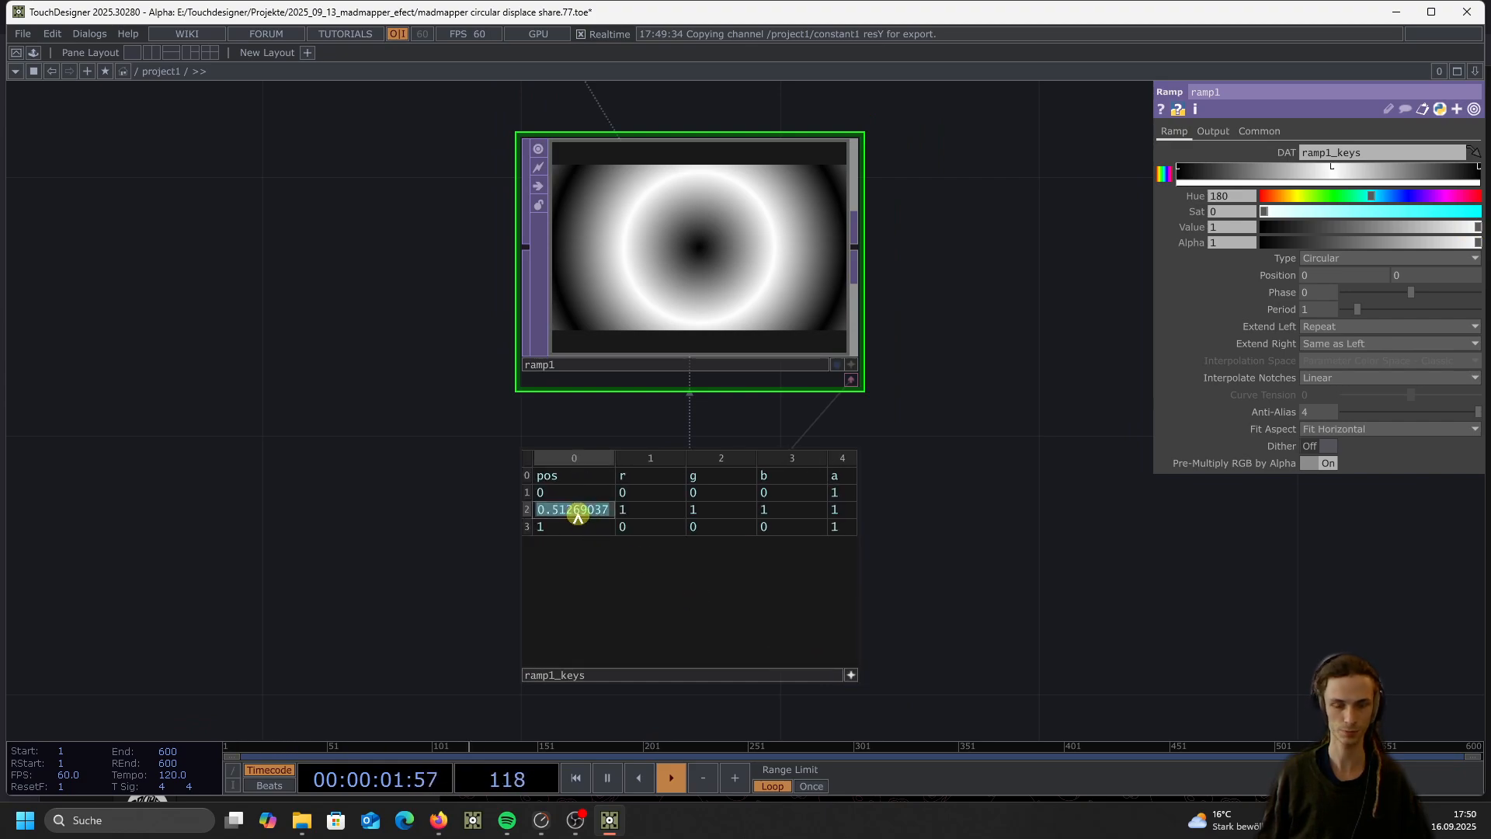
type(".5")
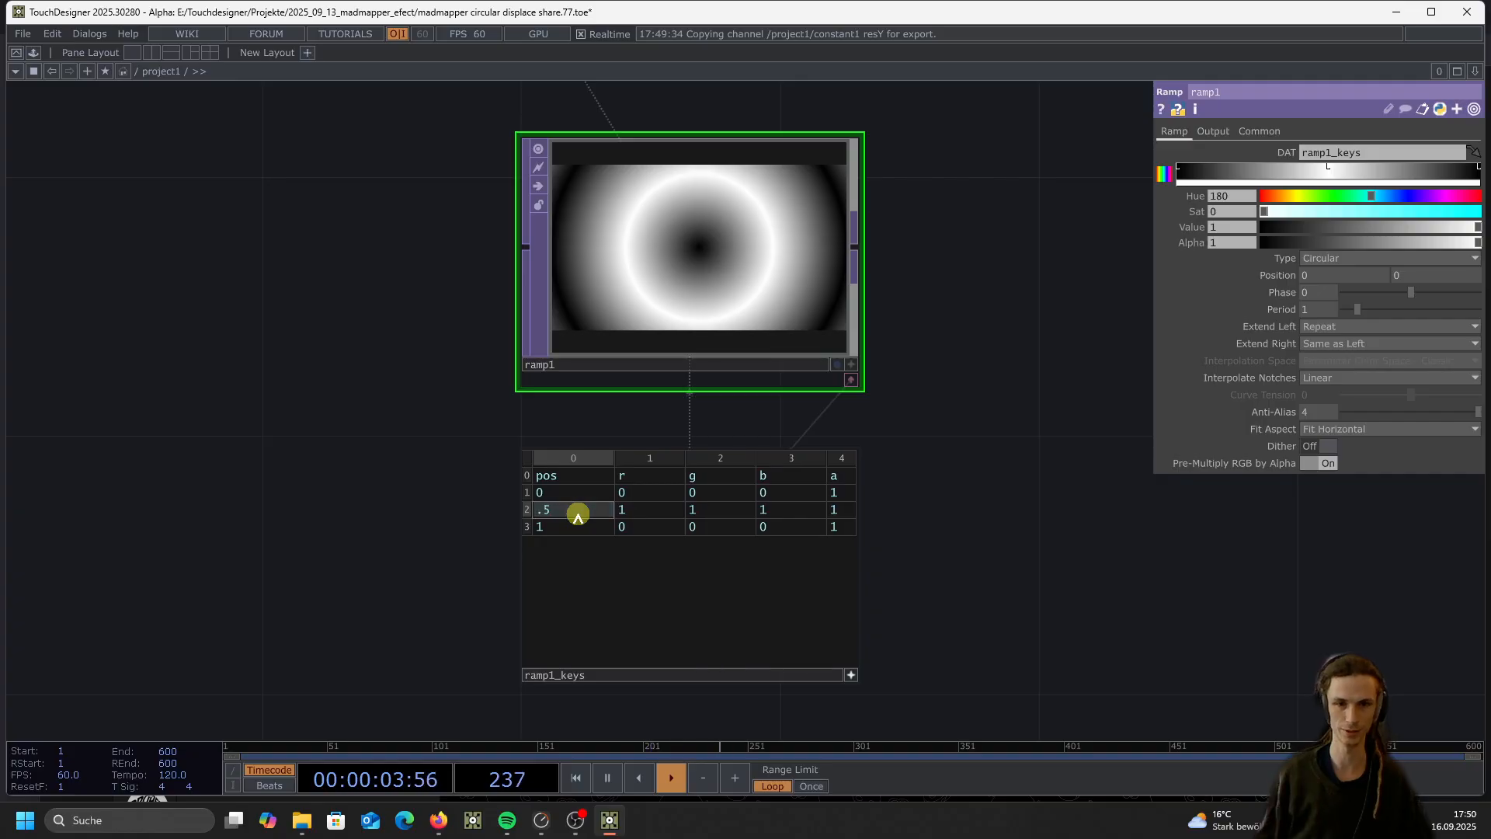
left_click(851, 675)
Add a Math TOP connected to the Ramp TOP's output
scroll(446, 621, "down", 3)
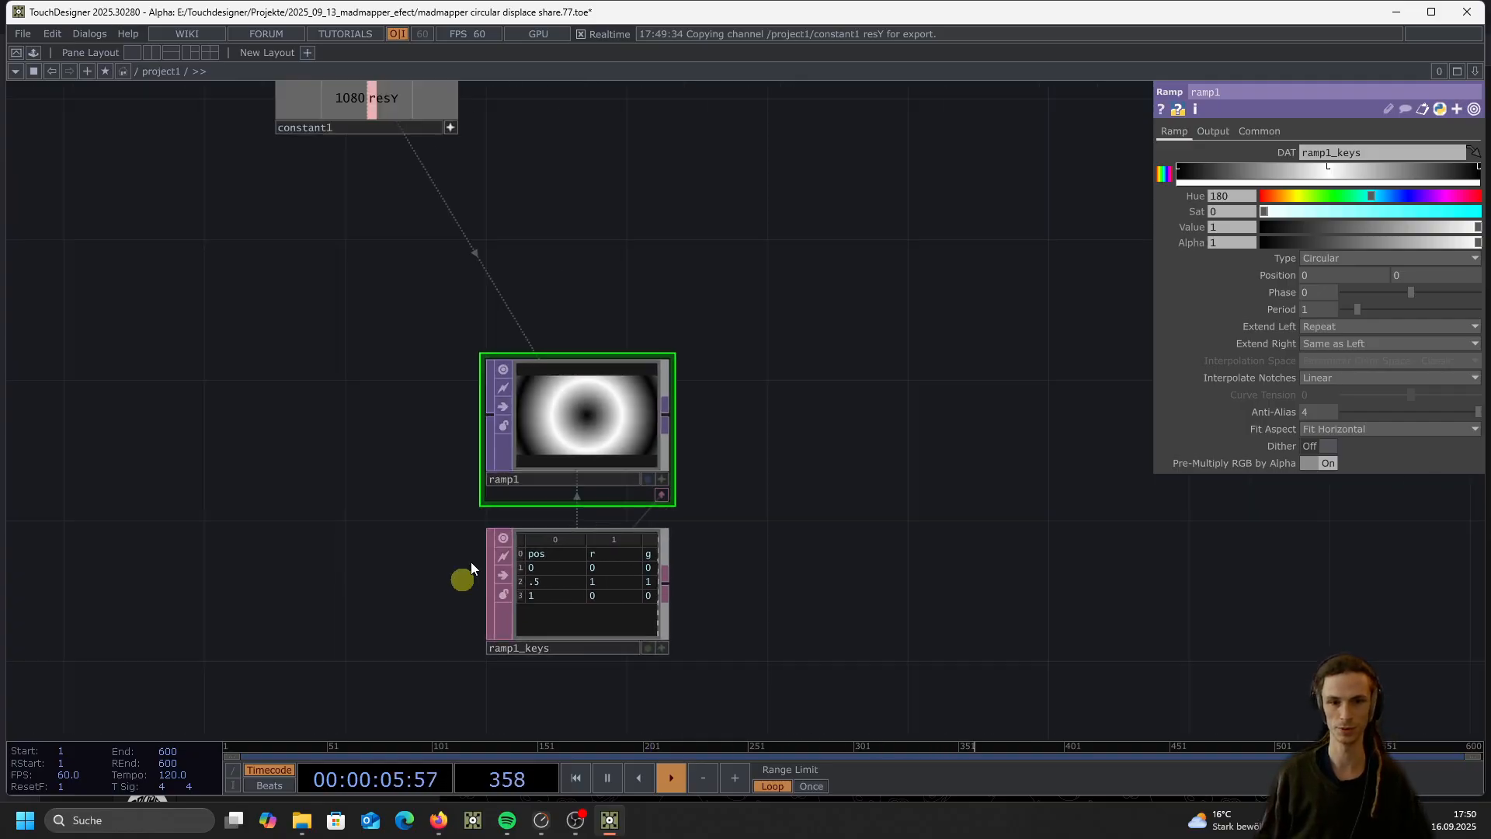
scroll(571, 427, "down", 2)
scroll(598, 429, "up", 2)
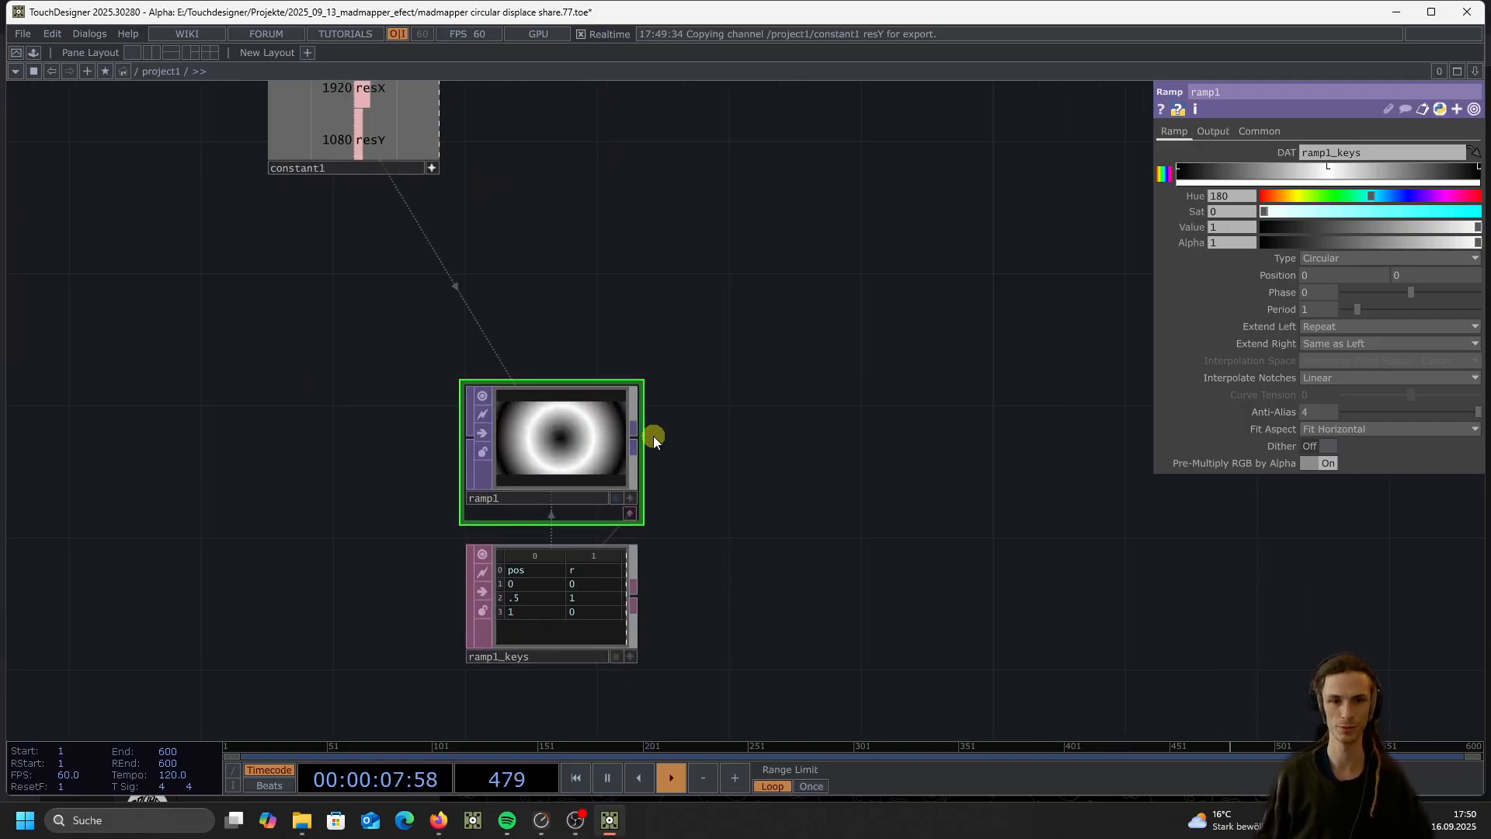
left_click(640, 440)
left_click(809, 441)
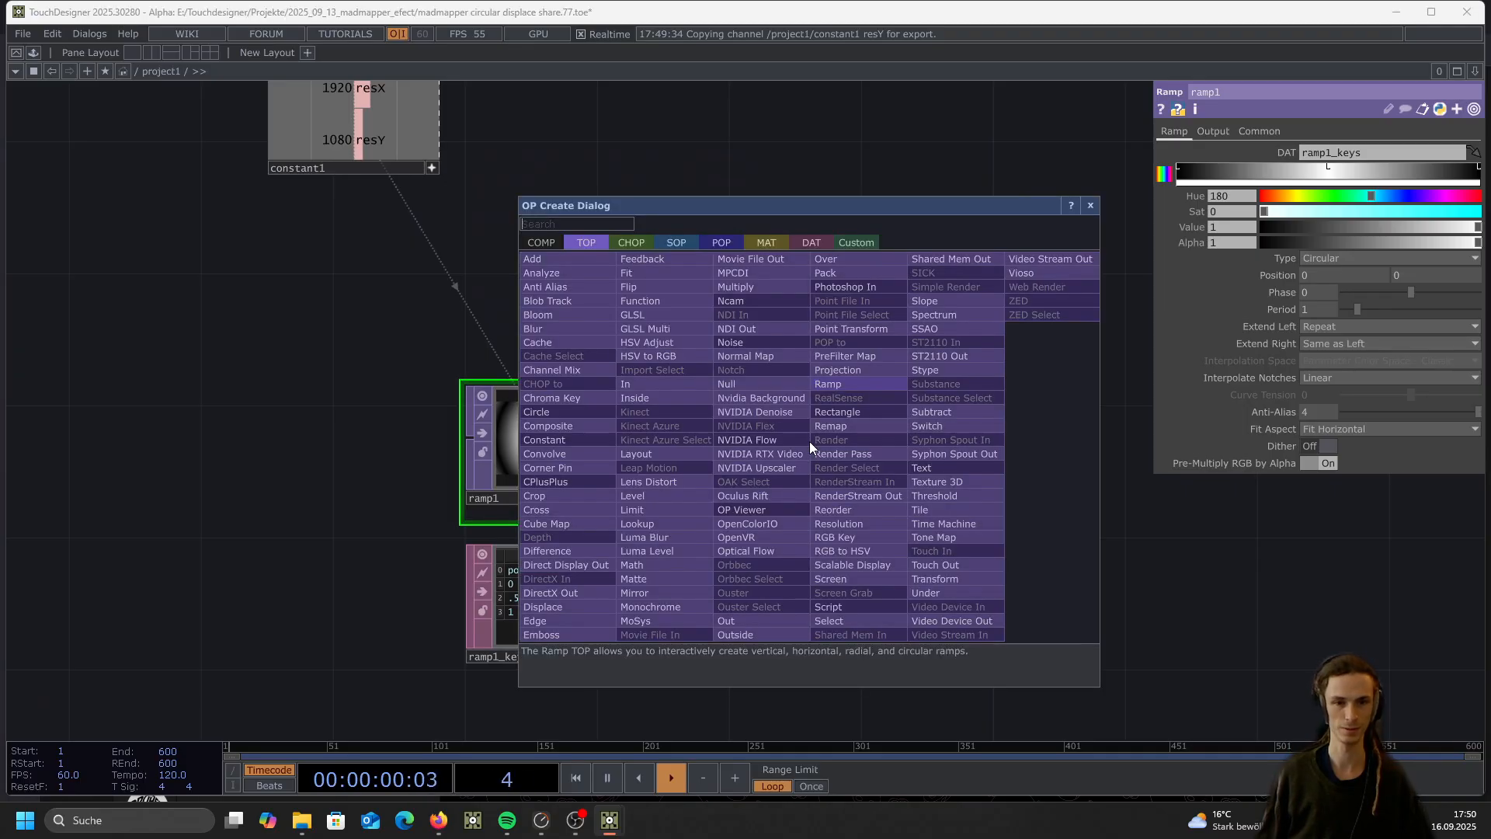
type("math")
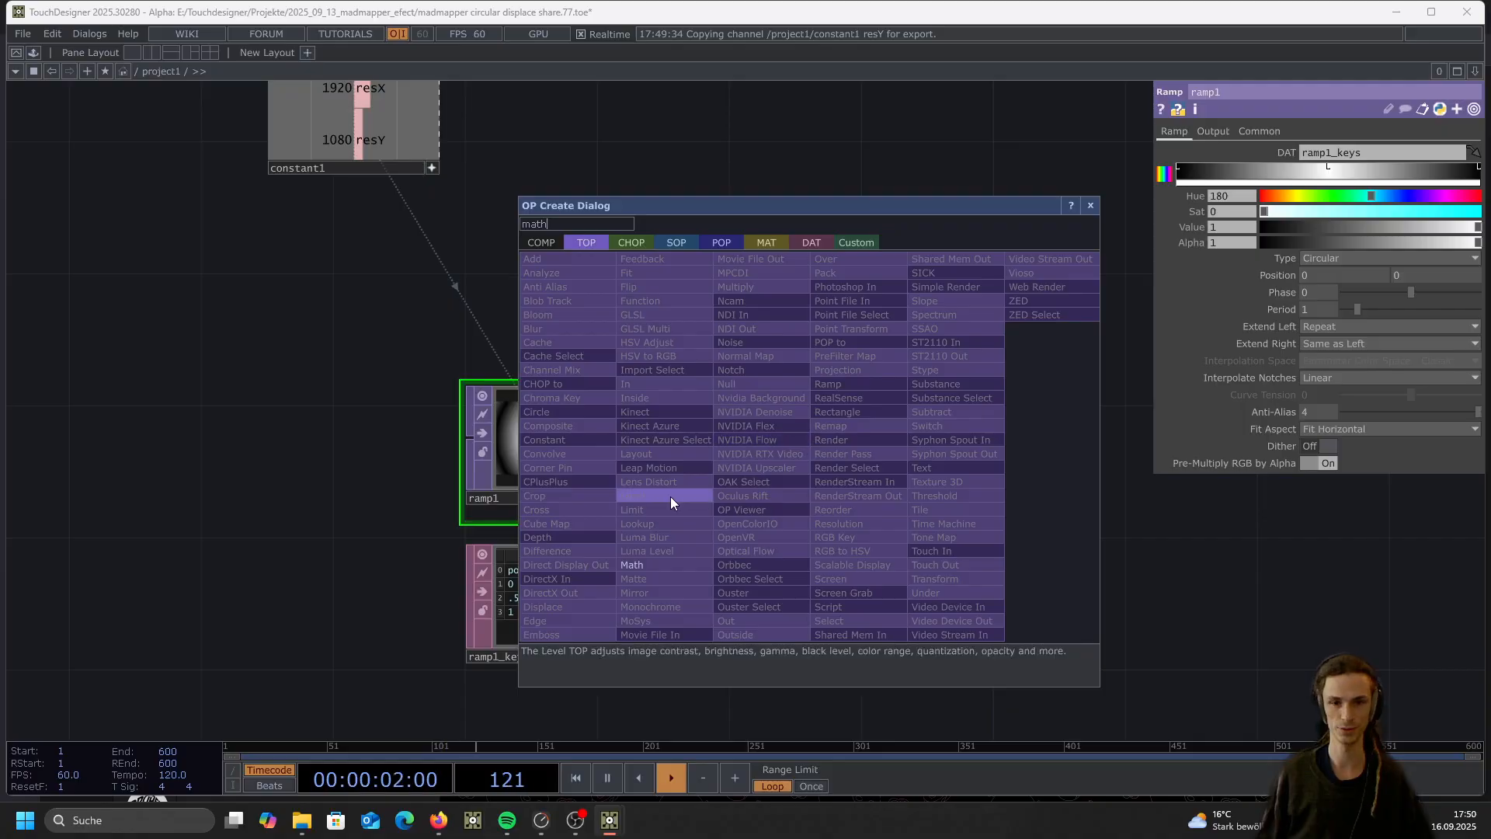
left_click(633, 564)
left_click(808, 458)
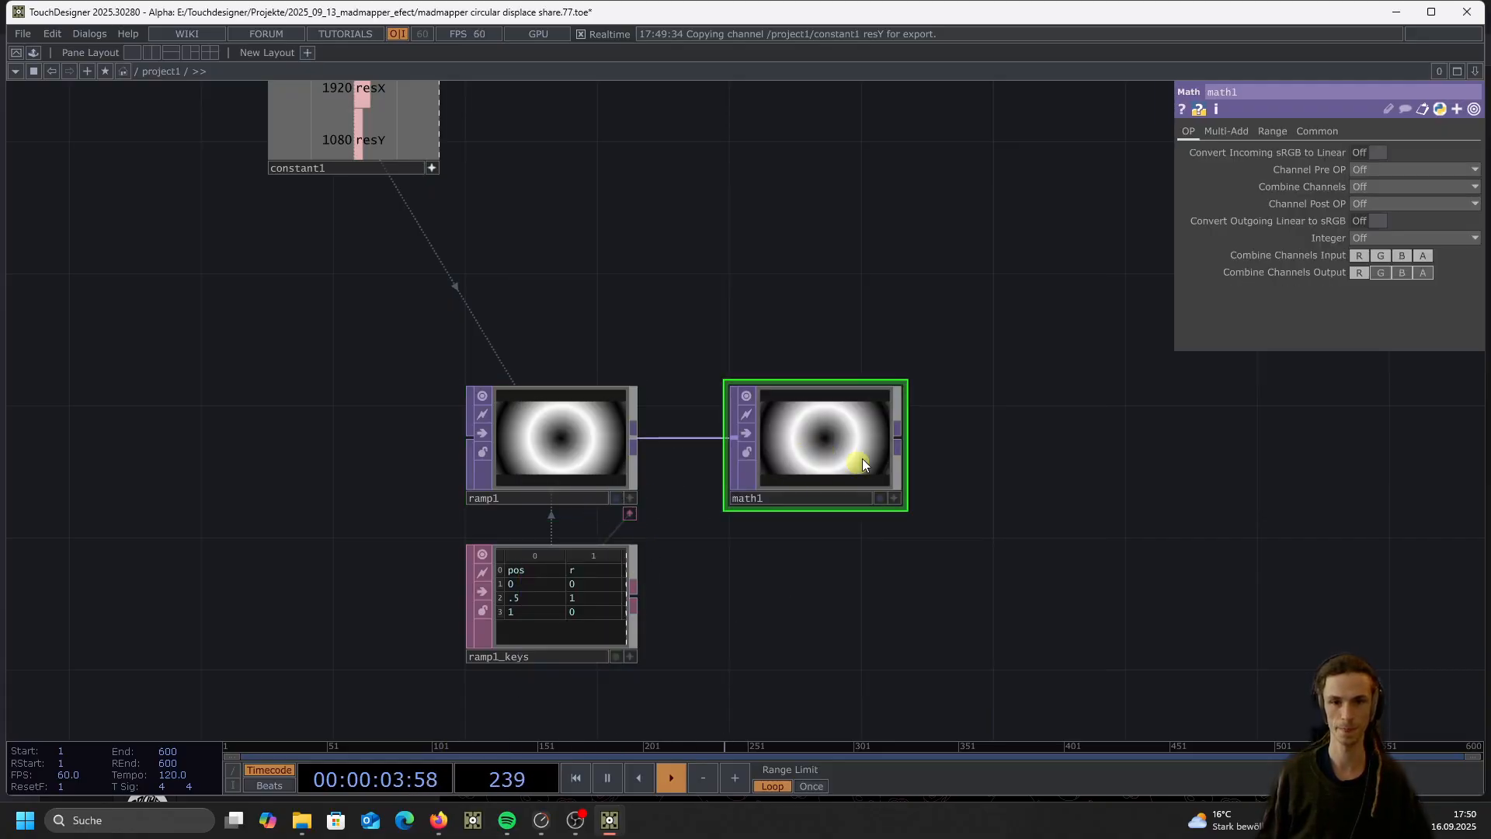
Add a Function TOP after the Math TOP and set its RGBA function to Cosine
left_click(899, 440)
left_click(974, 440)
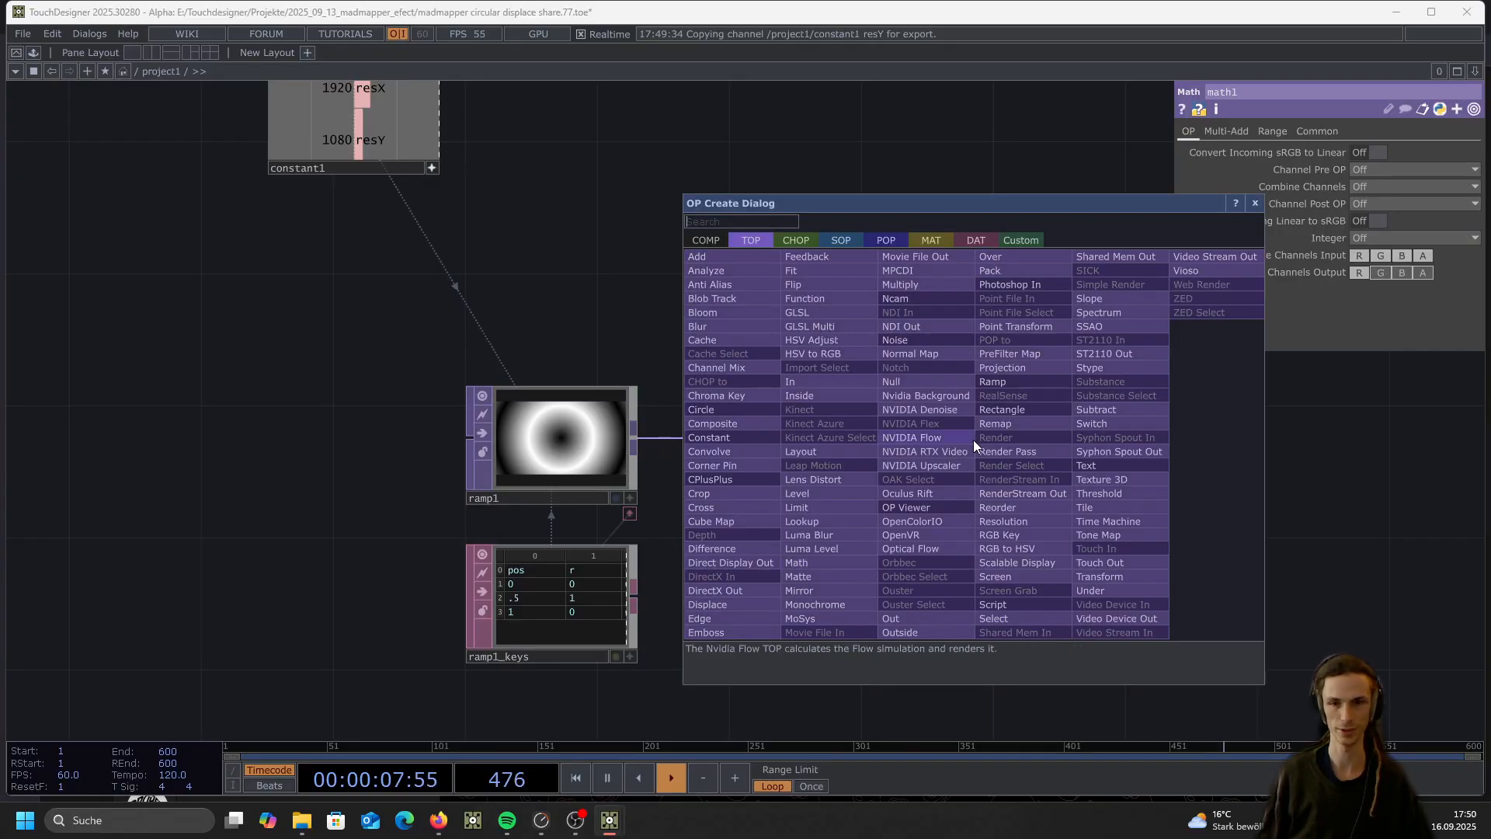
type("fun")
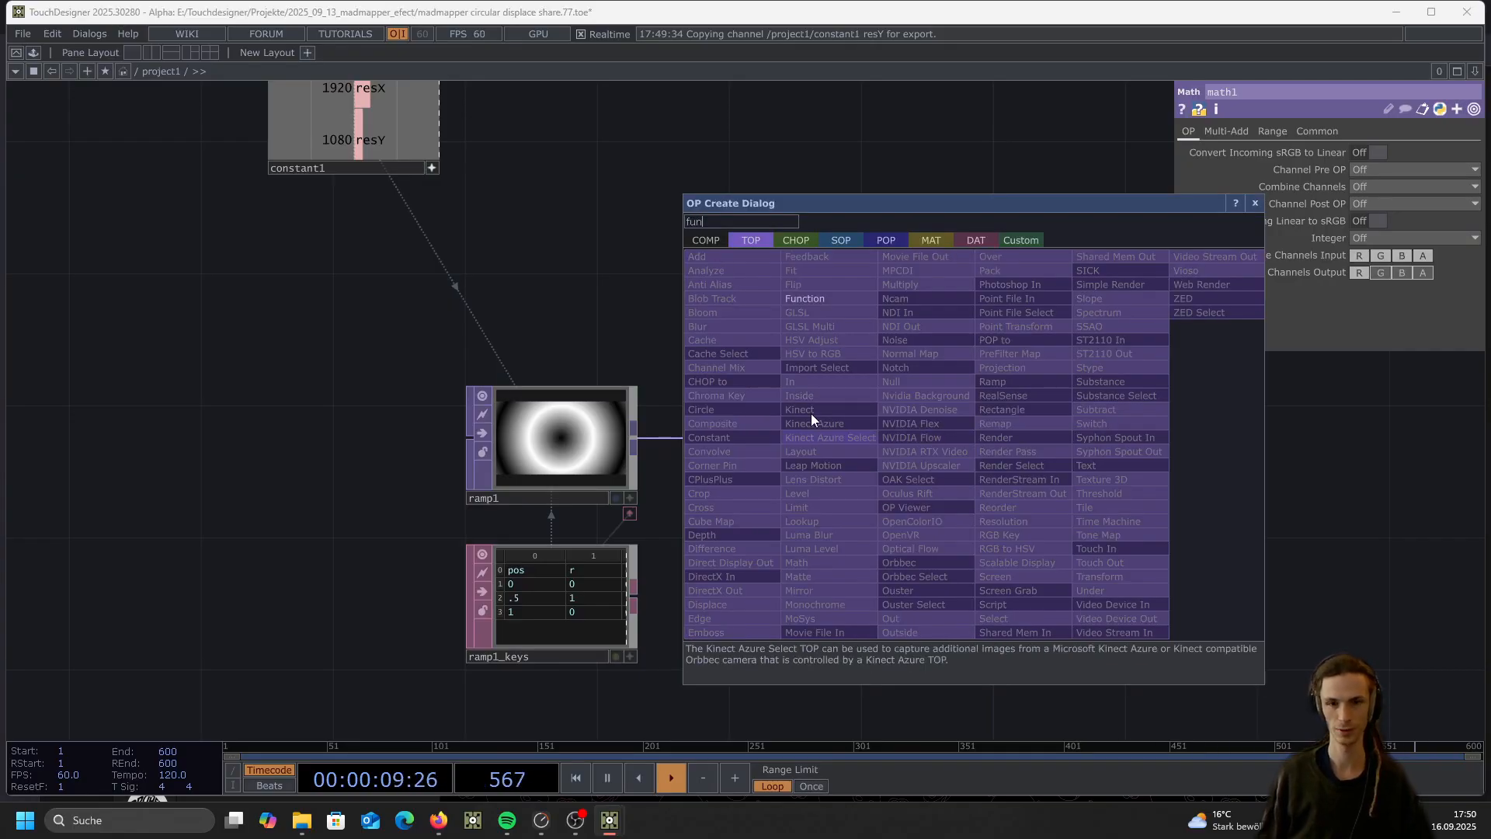
left_click(818, 300)
left_click(1042, 438)
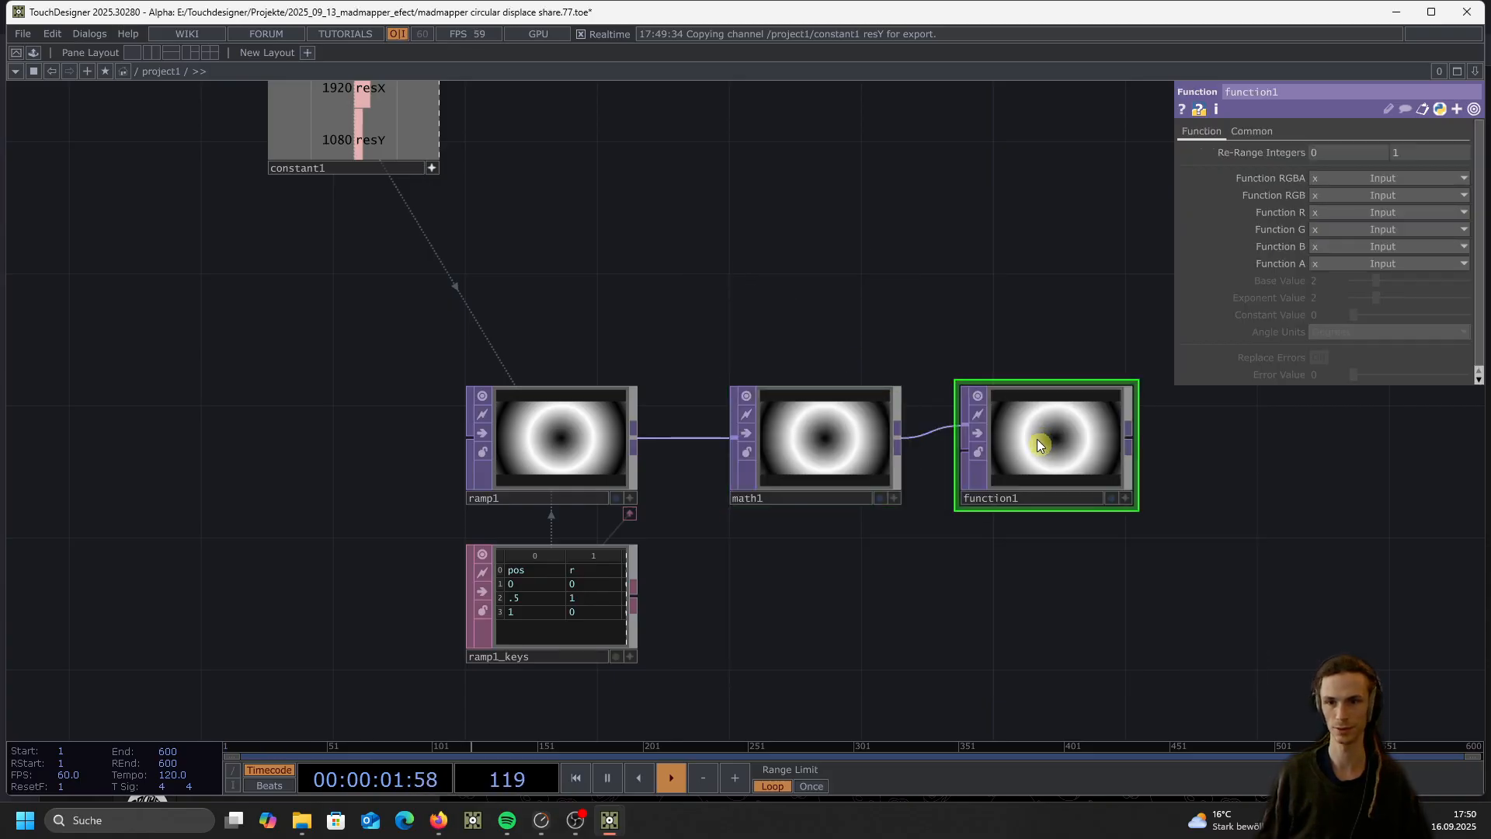
left_click(1347, 178)
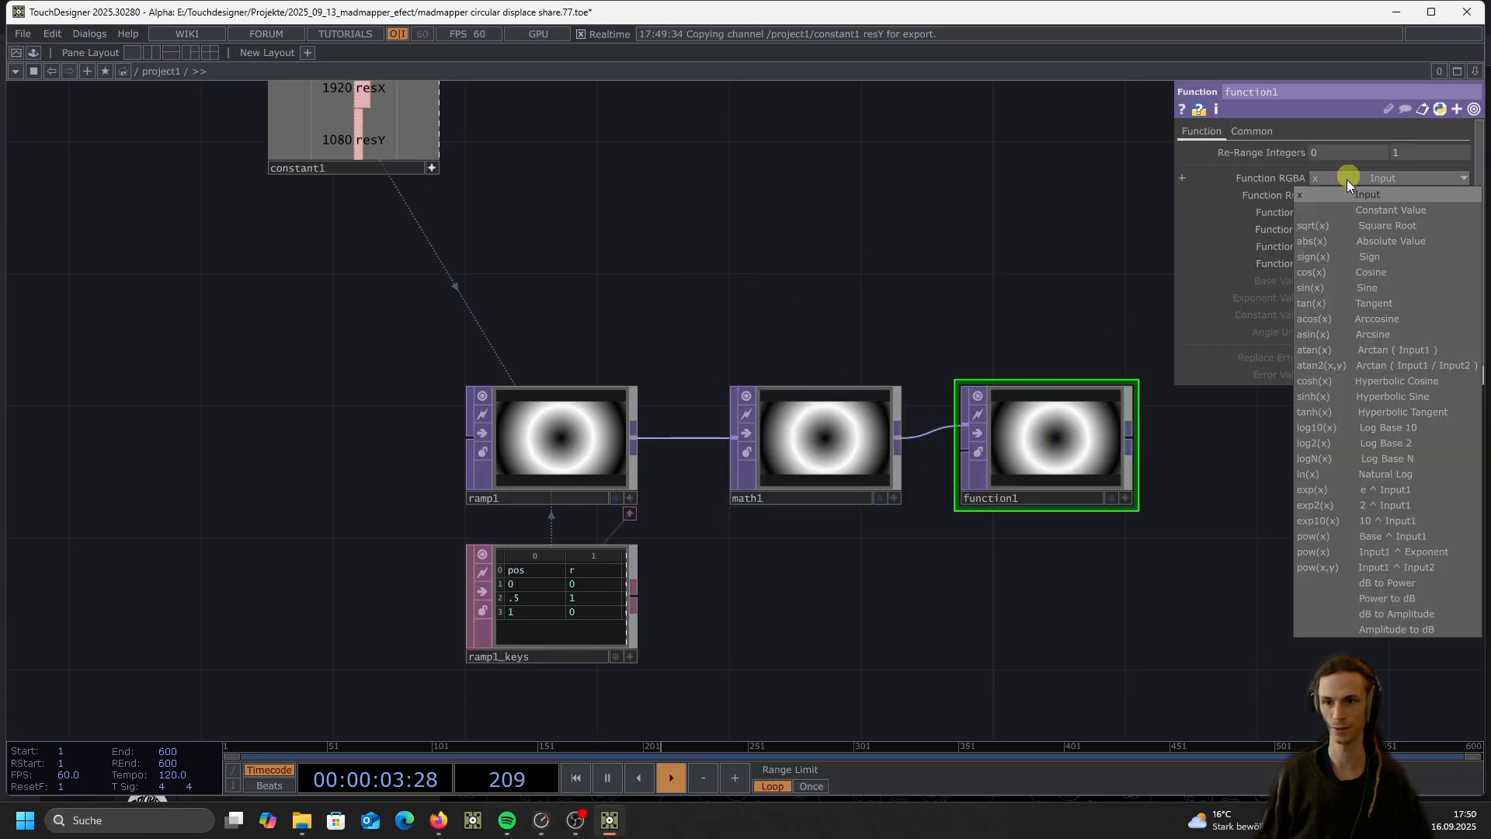
left_click(1368, 274)
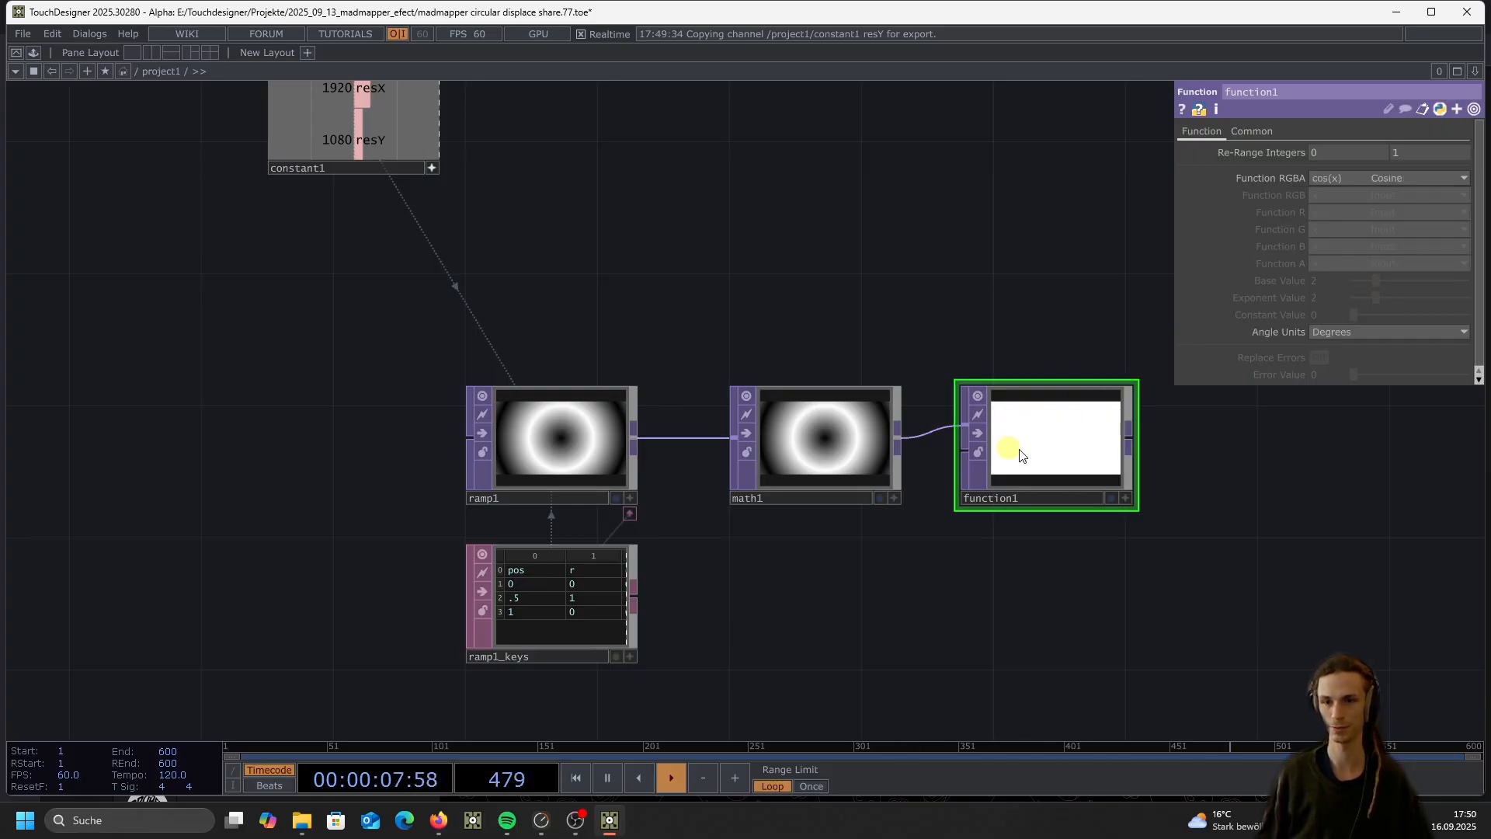
Set the Math TOP's Multiply value to 180
scroll(831, 450, "up", 4)
left_click(830, 449)
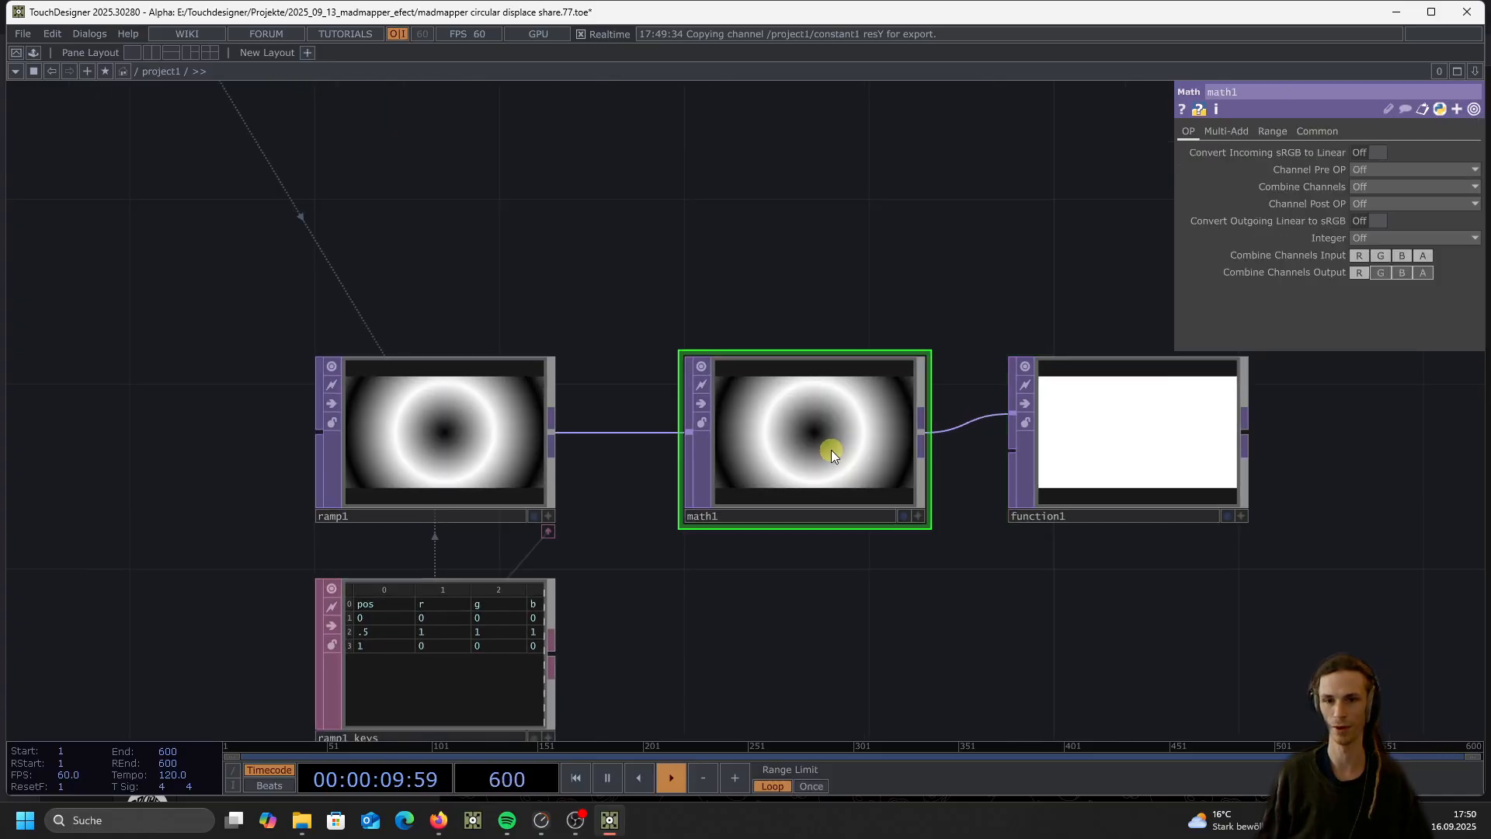
left_click(1227, 131)
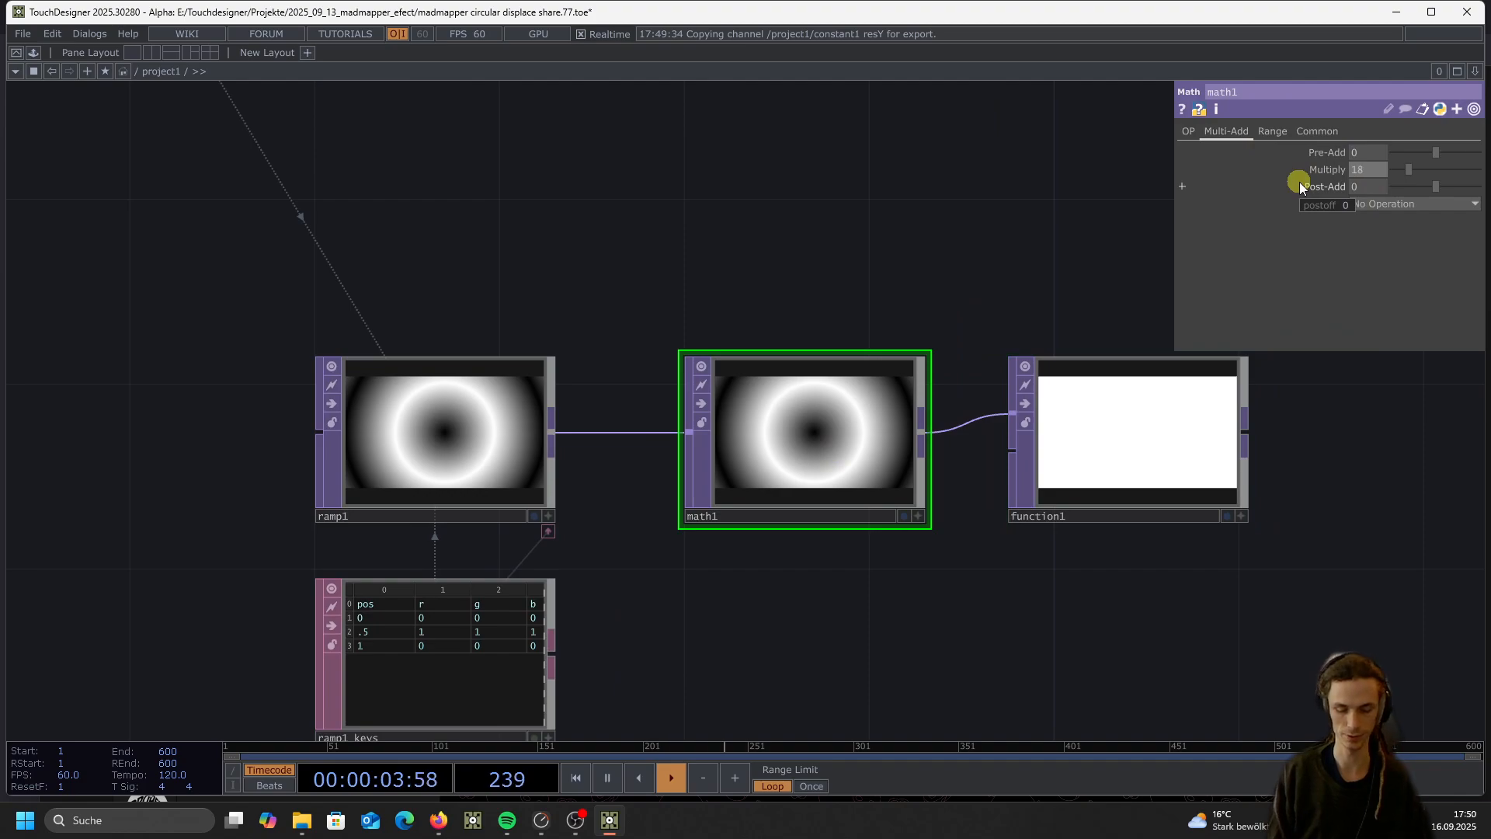
type("0")
key("Return")
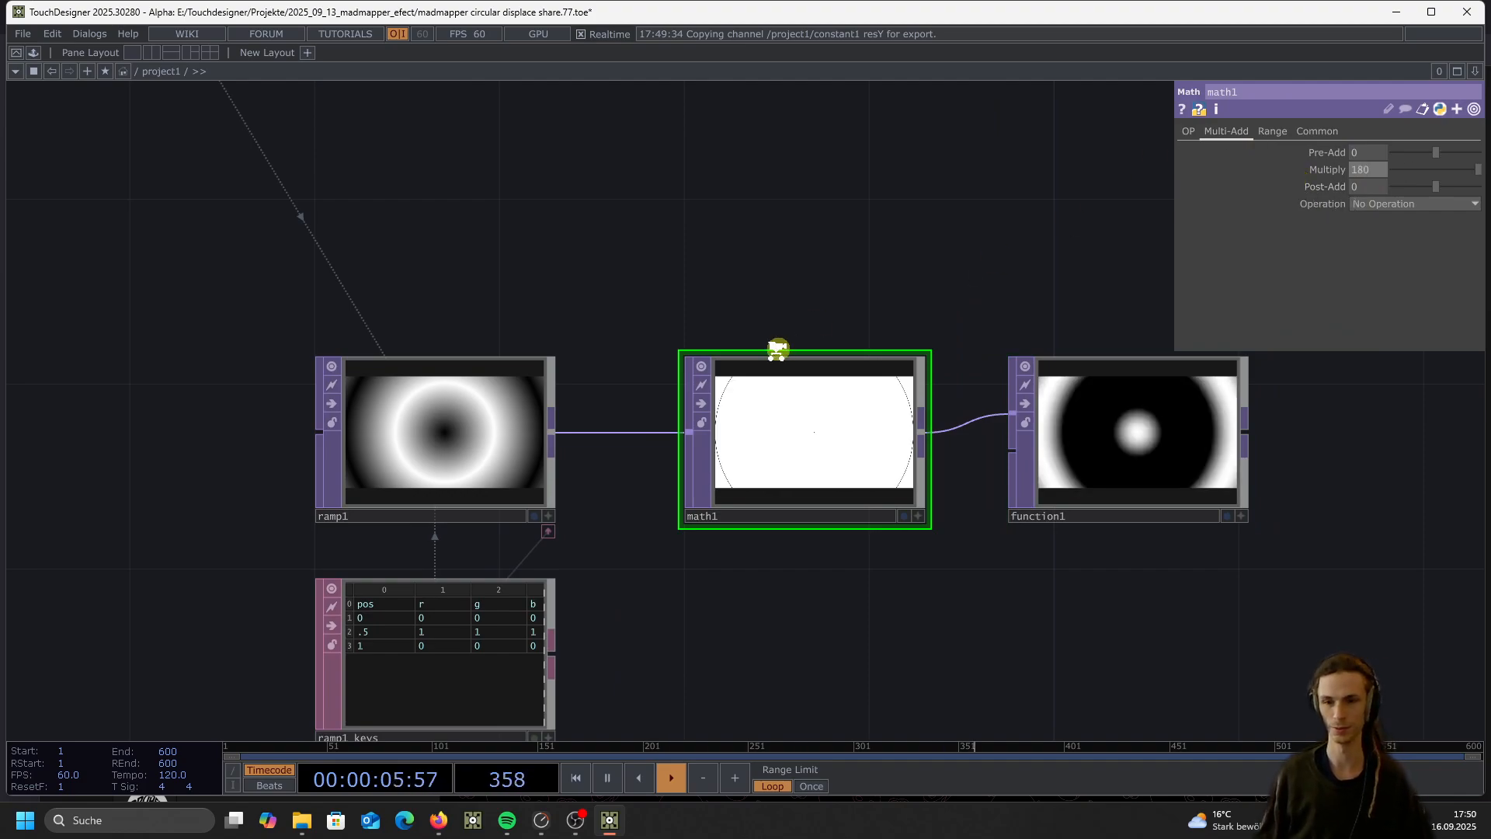
Animate the Ramp TOP's Phase with a time-driven expression so the rings move continuously
scroll(776, 349, "down", 3)
scroll(696, 426, "up", 3)
scroll(736, 429, "down", 3)
scroll(550, 453, "up", 1)
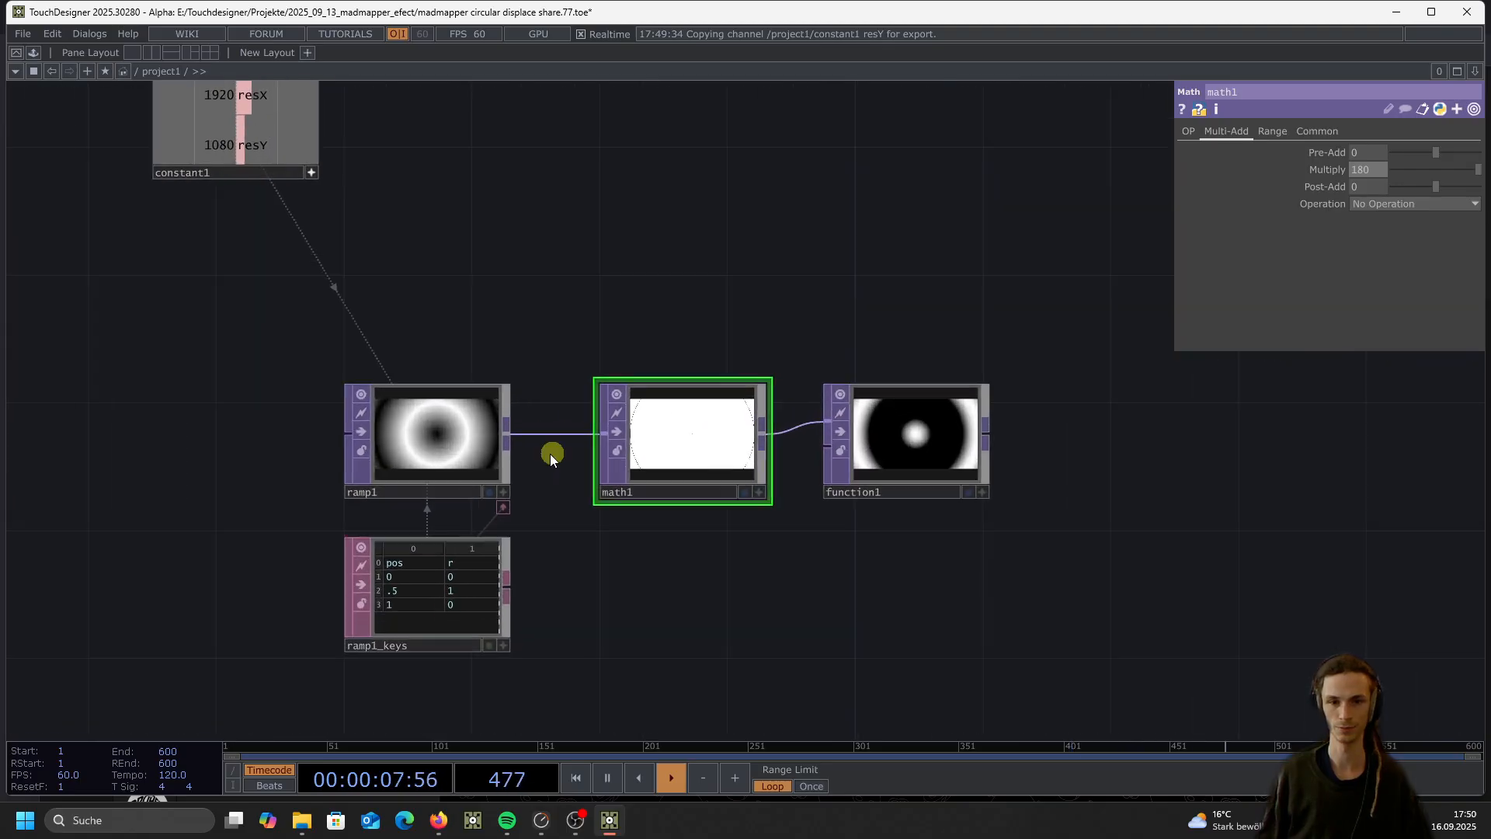
left_click(439, 450)
scroll(1028, 419, "up", 2)
scroll(652, 489, "down", 2)
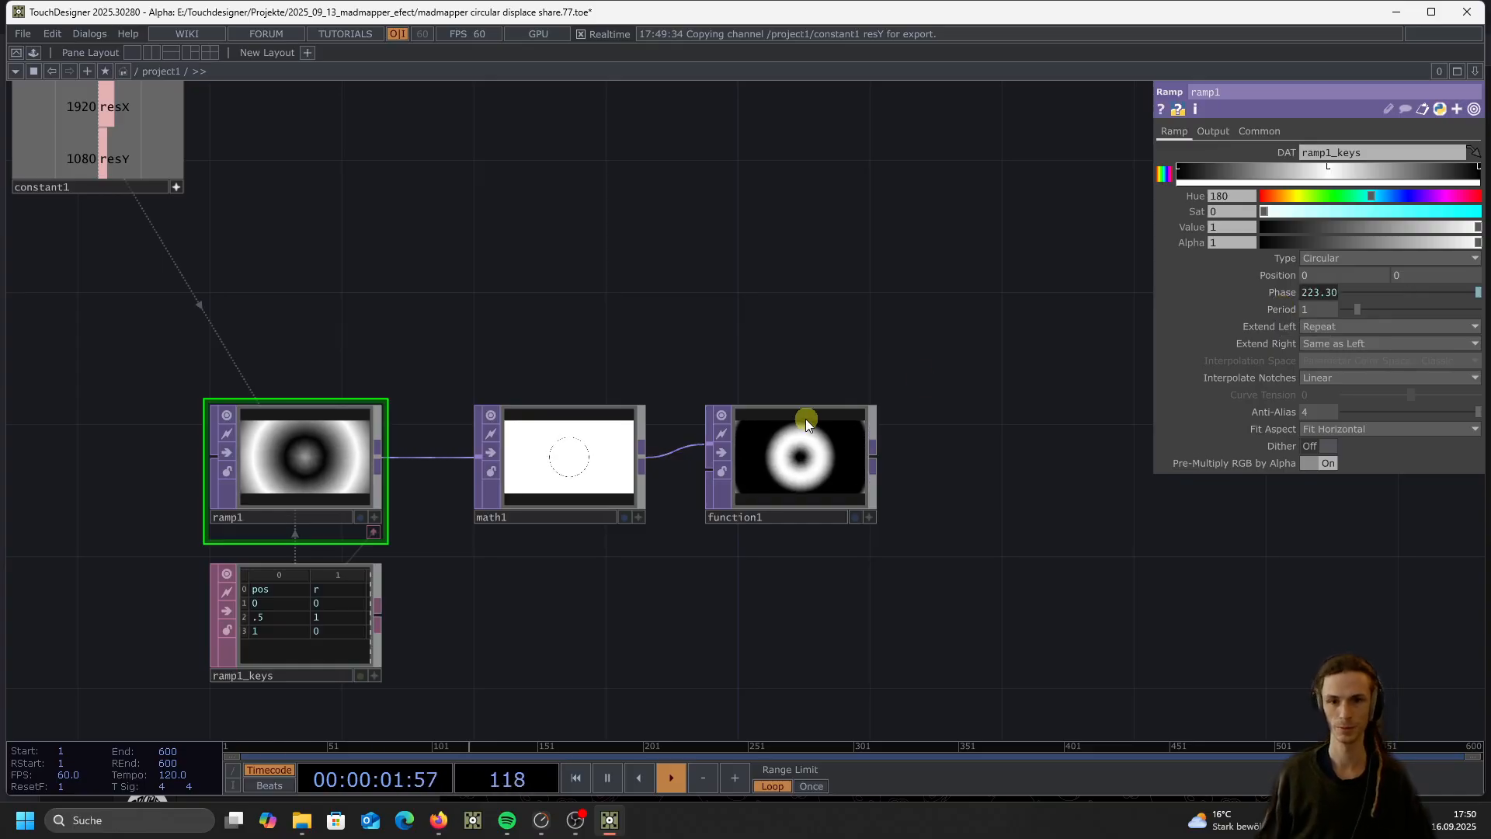
Add a Null TOP connected to the Function TOP's output, leaving some space between them
left_click(875, 456)
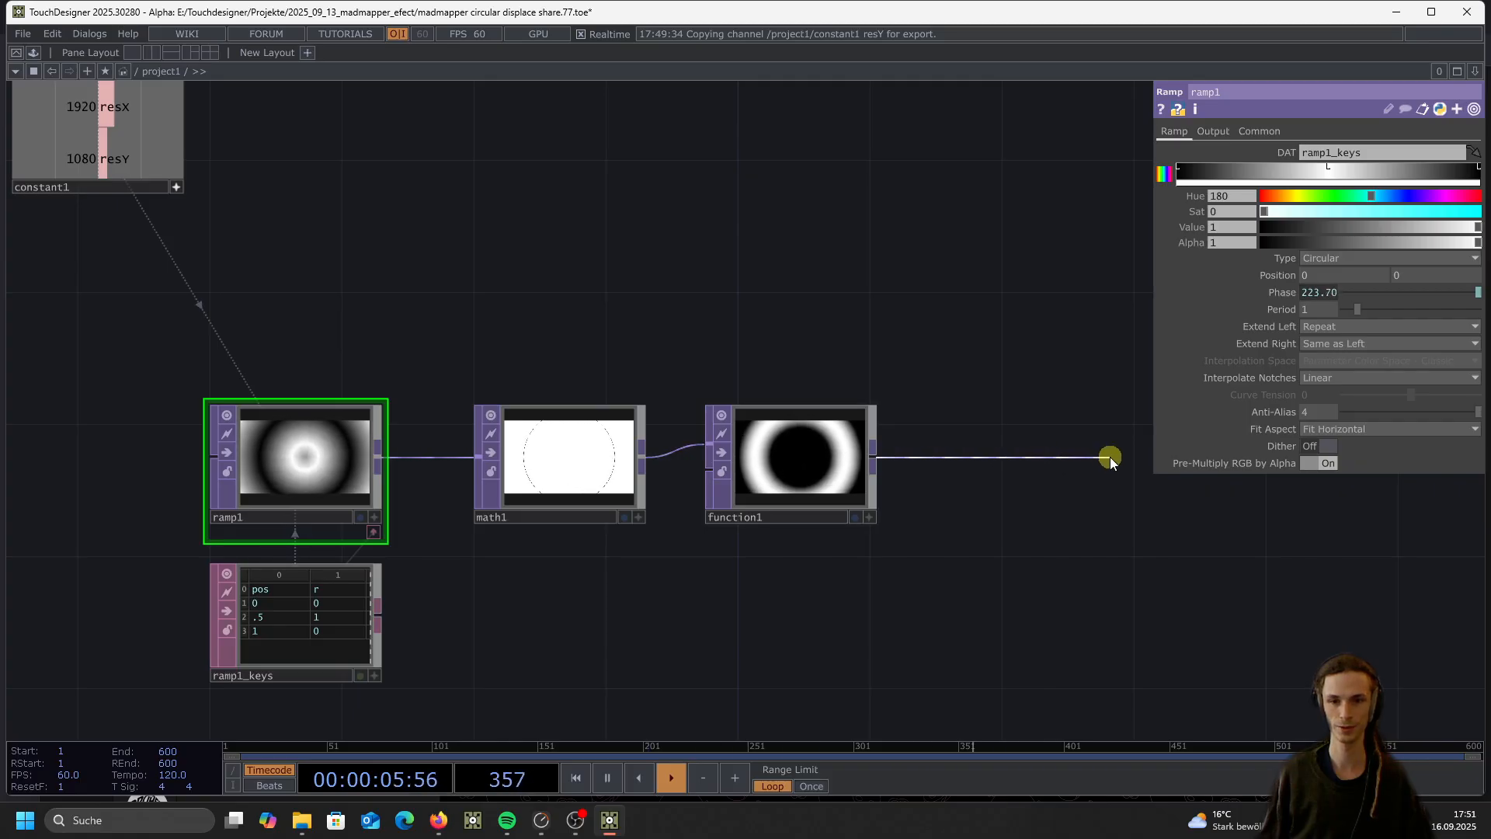
left_click(1110, 457)
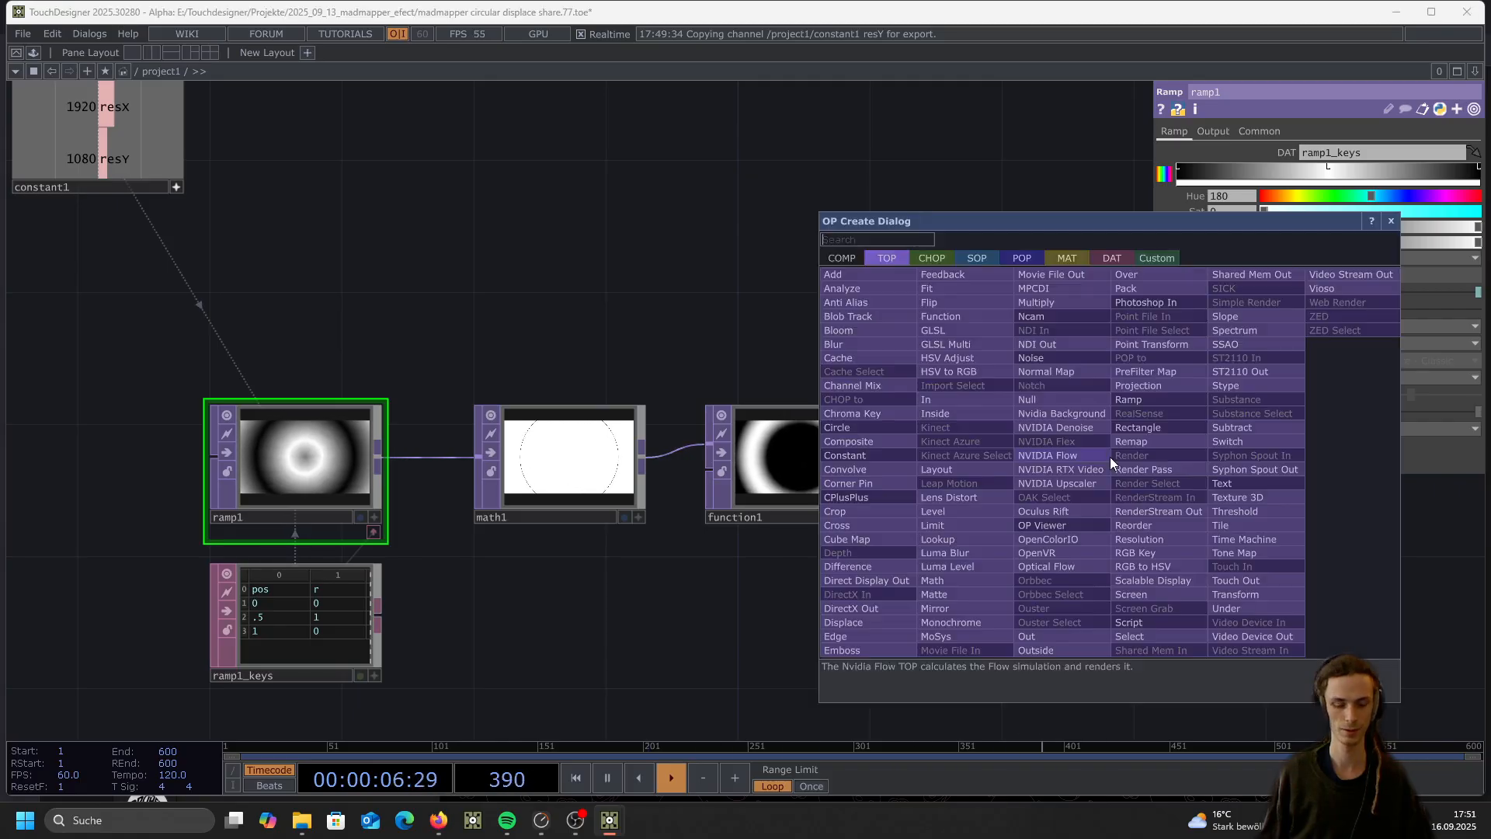
left_click(1047, 399)
scroll(862, 475, "down", 2)
left_click(941, 482)
scroll(858, 490, "down", 2)
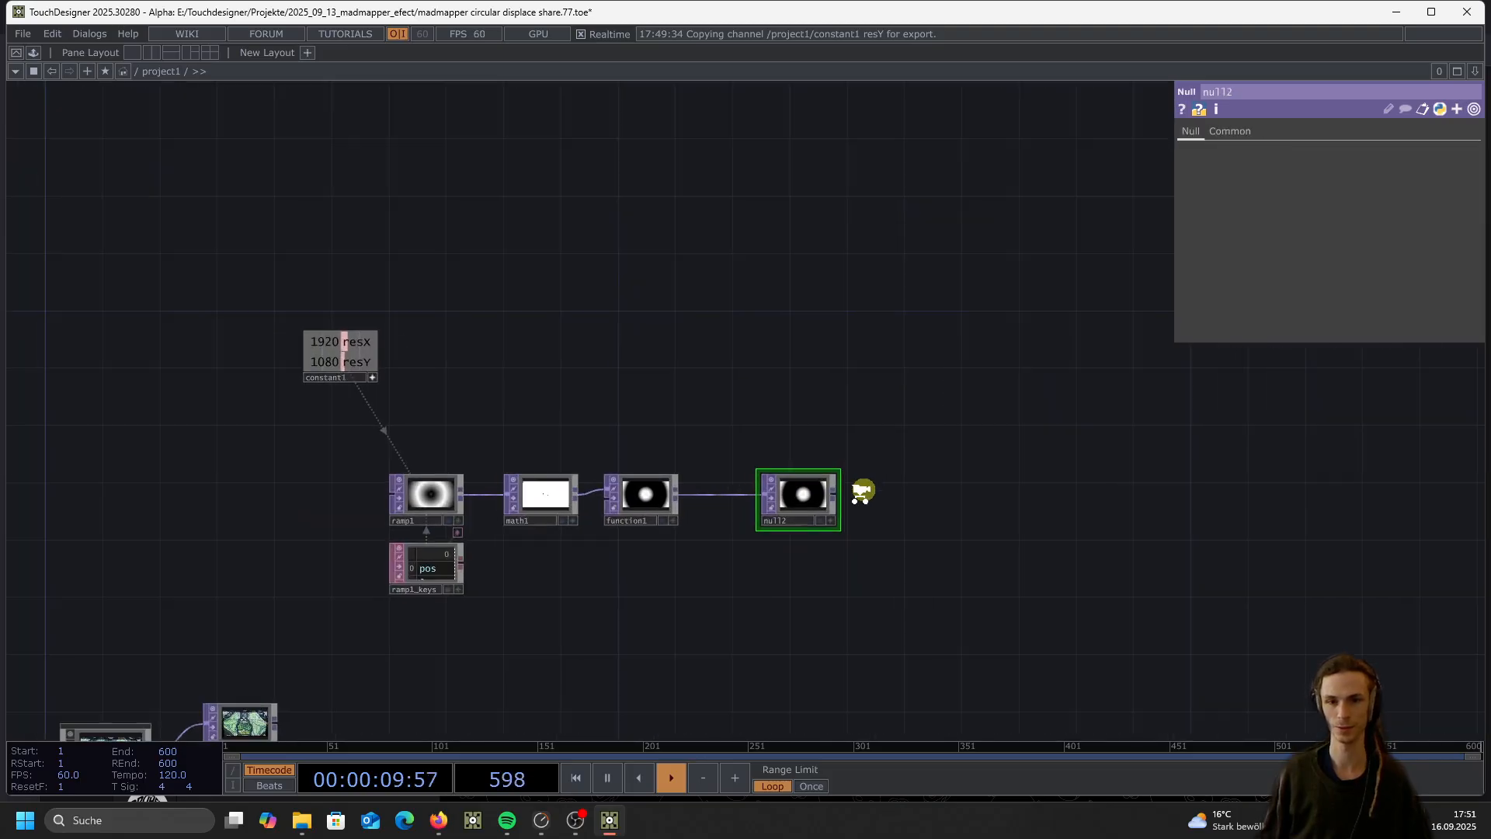
Add a Slope TOP connected to the output of the new Null TOP
scroll(825, 505, "up", 3)
left_click(824, 505)
left_click(887, 501)
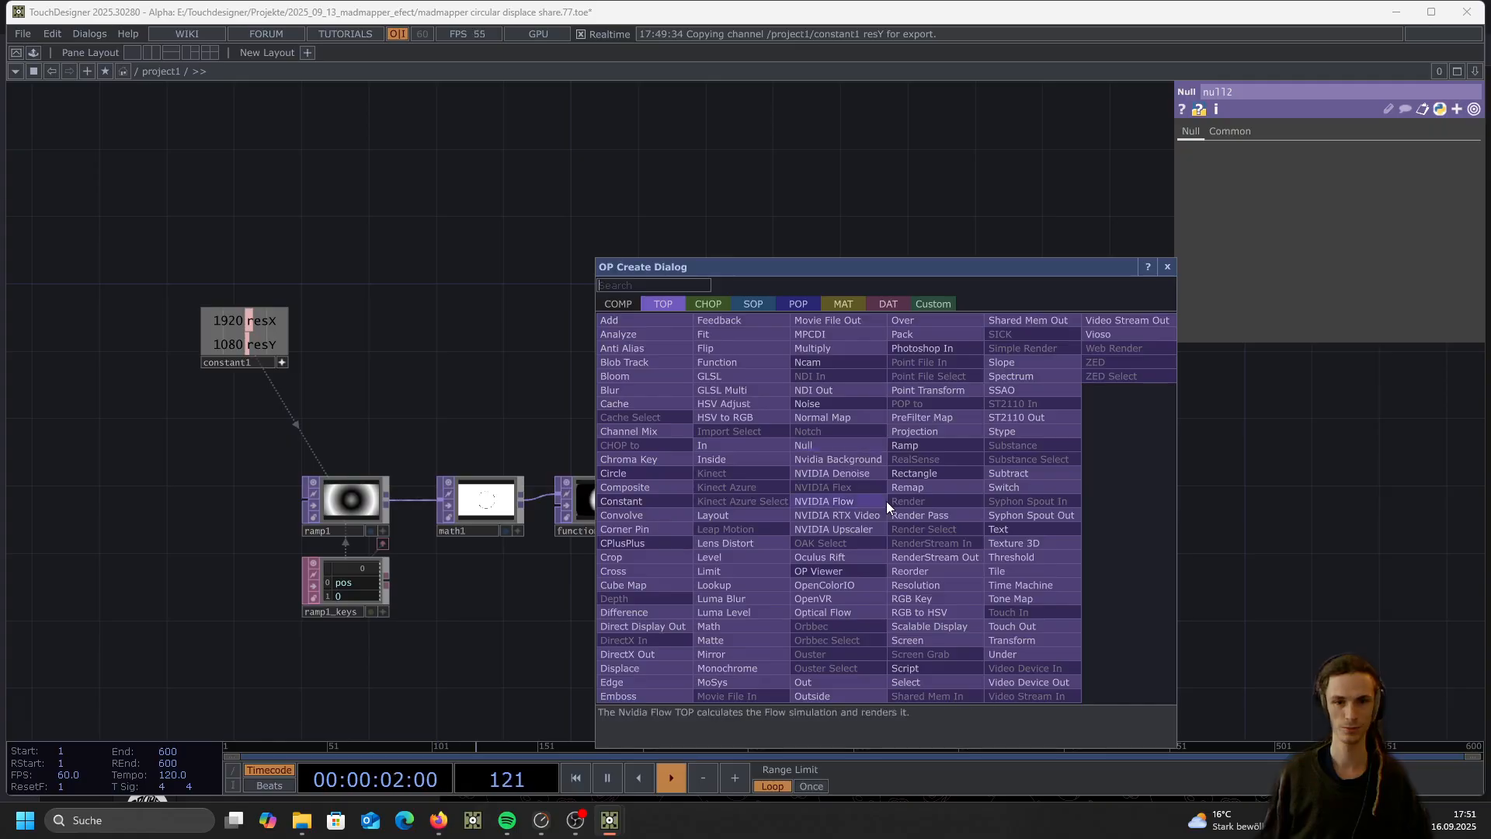
type("slo")
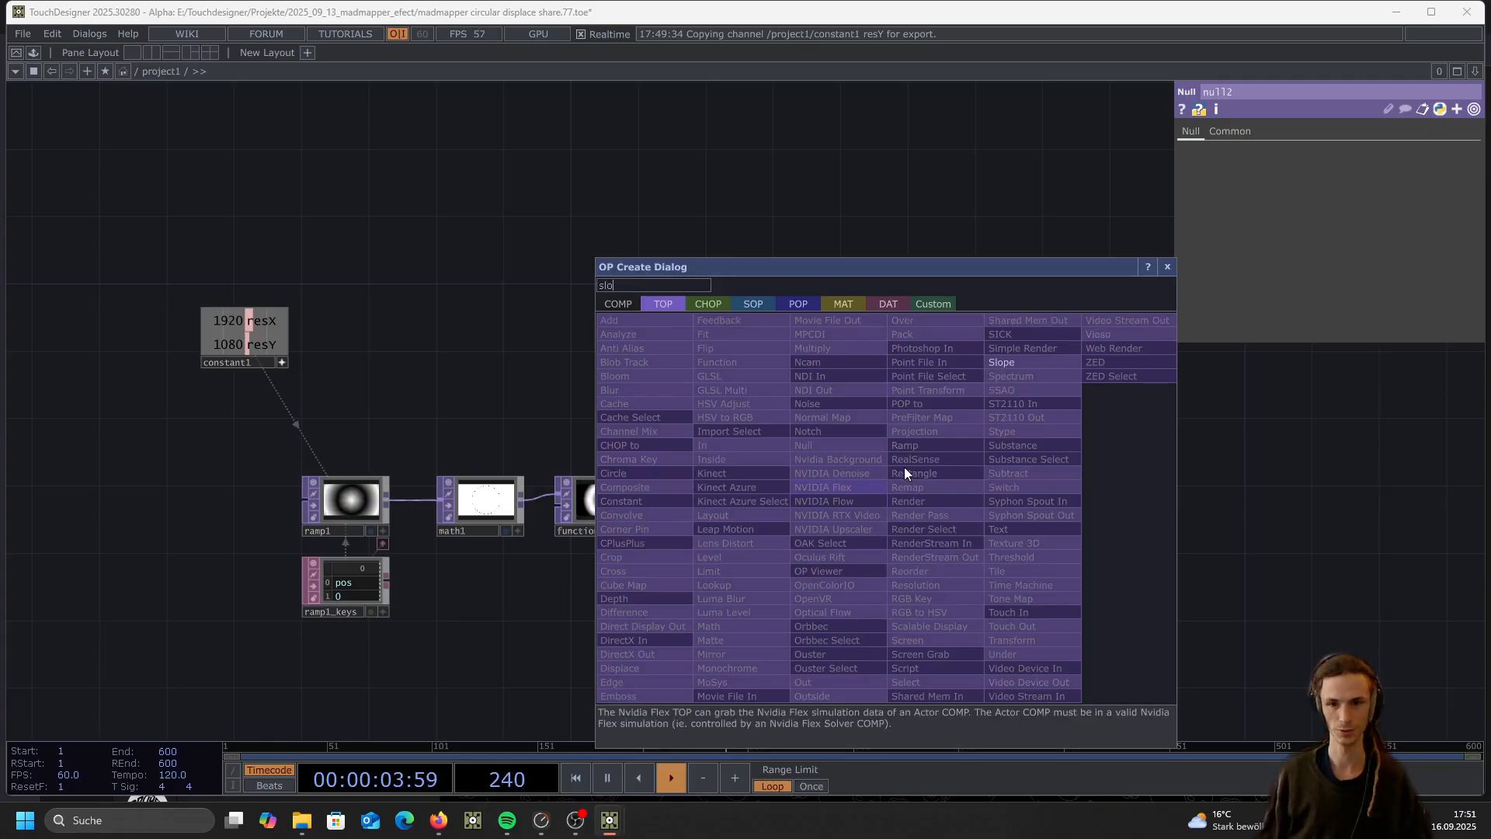
left_click(999, 365)
left_click(911, 510)
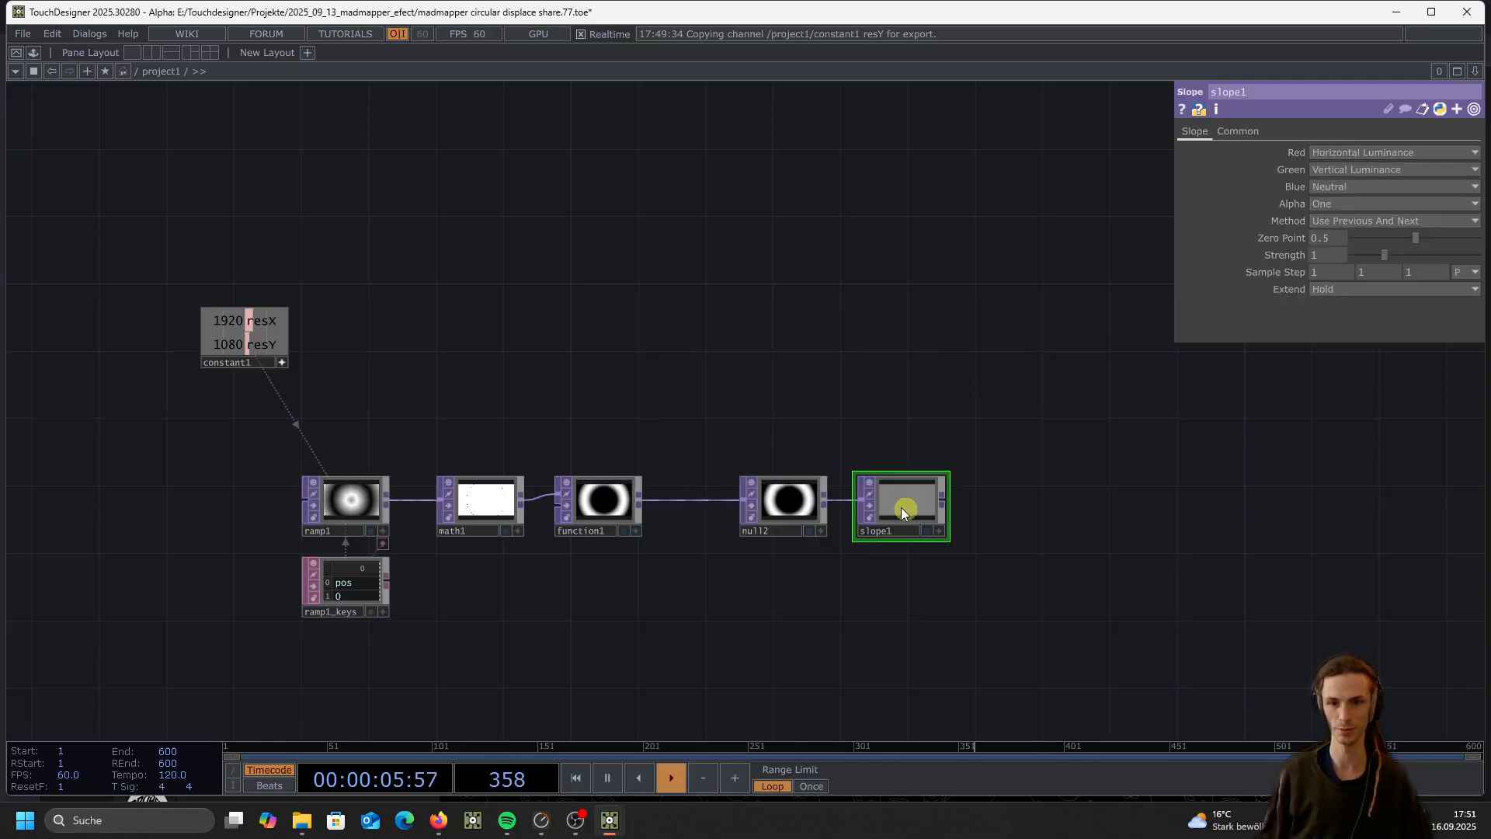
Set the Slope TOP's Blue channel to Zero
scroll(897, 512, "up", 3)
scroll(890, 514, "up", 3)
scroll(890, 515, "down", 2)
scroll(906, 502, "up", 1)
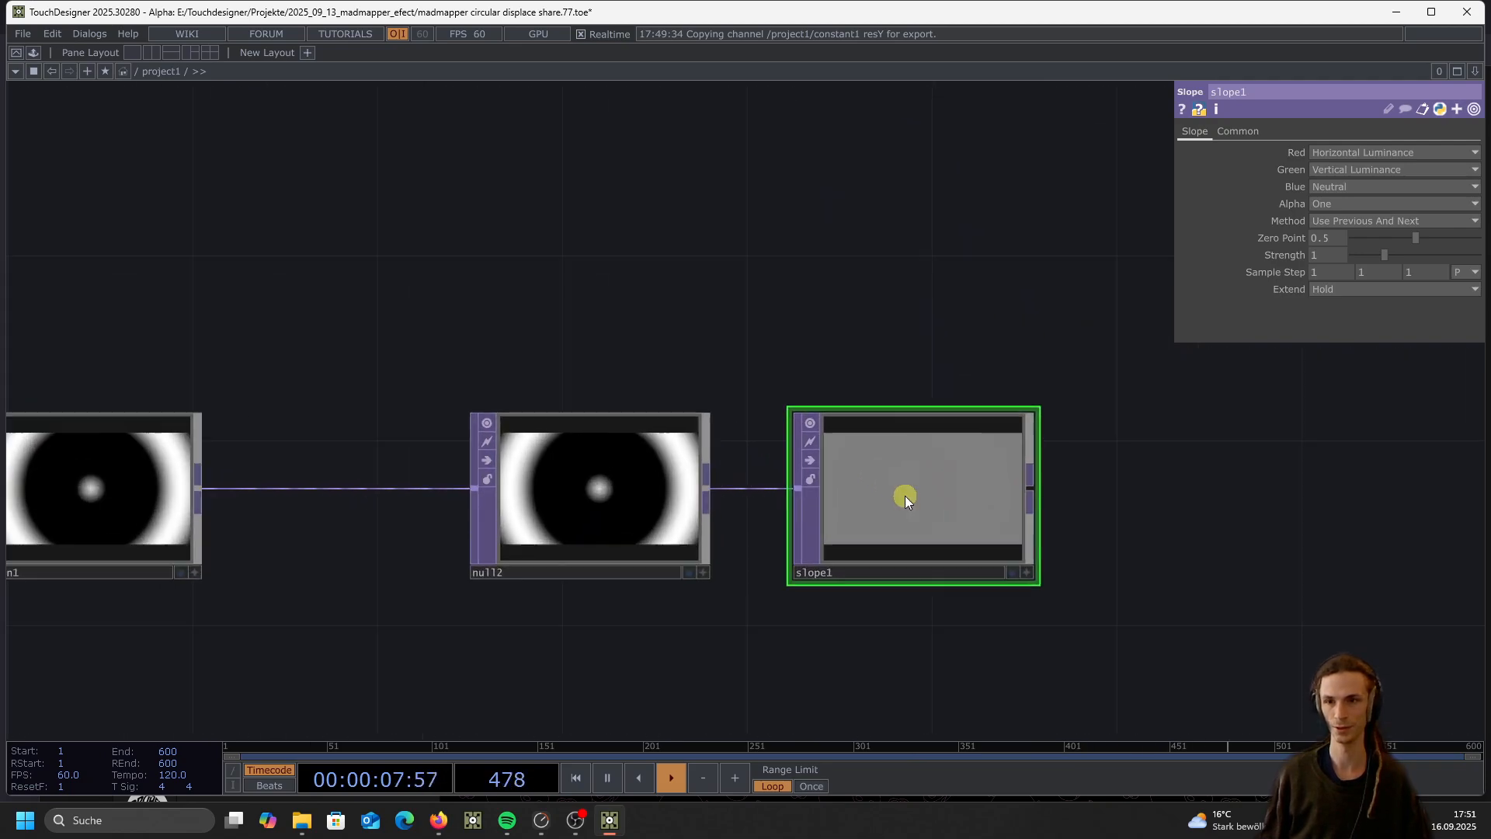
left_click(1340, 185)
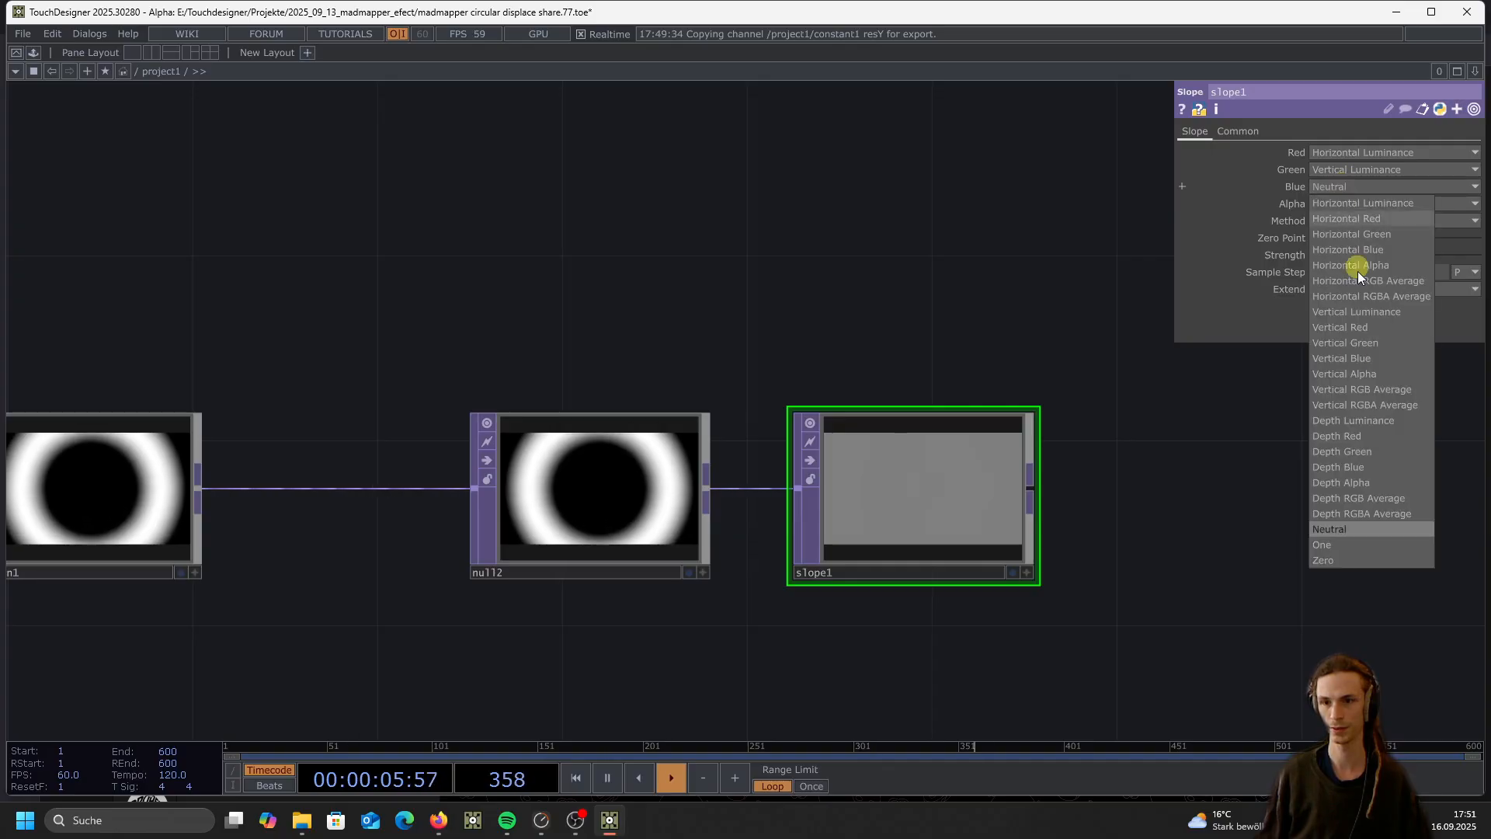
left_click(1322, 560)
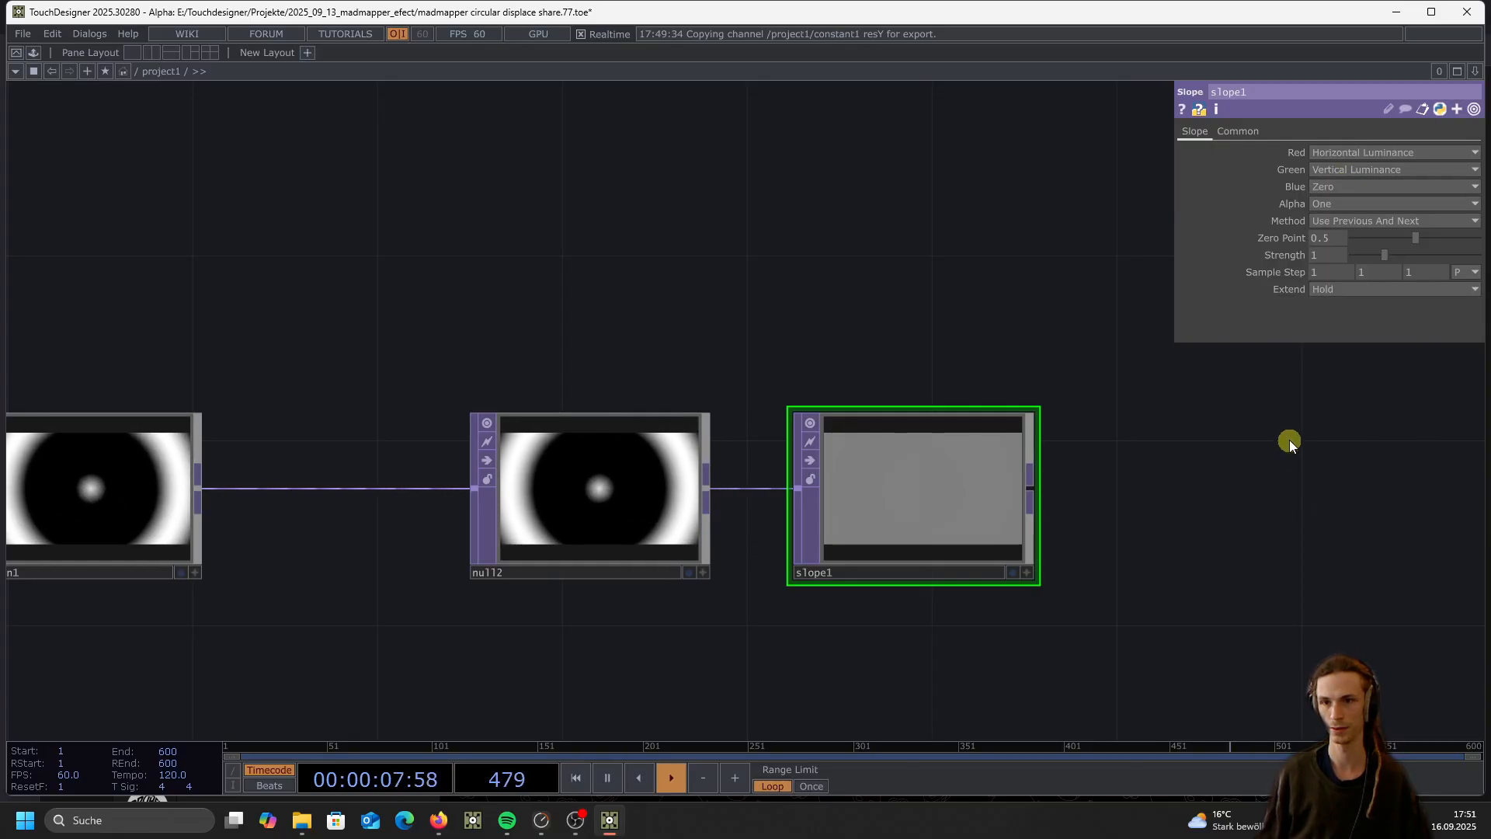
Set the Slope TOP's pixel format to 32-bit float (RG)
scroll(881, 508, "down", 4)
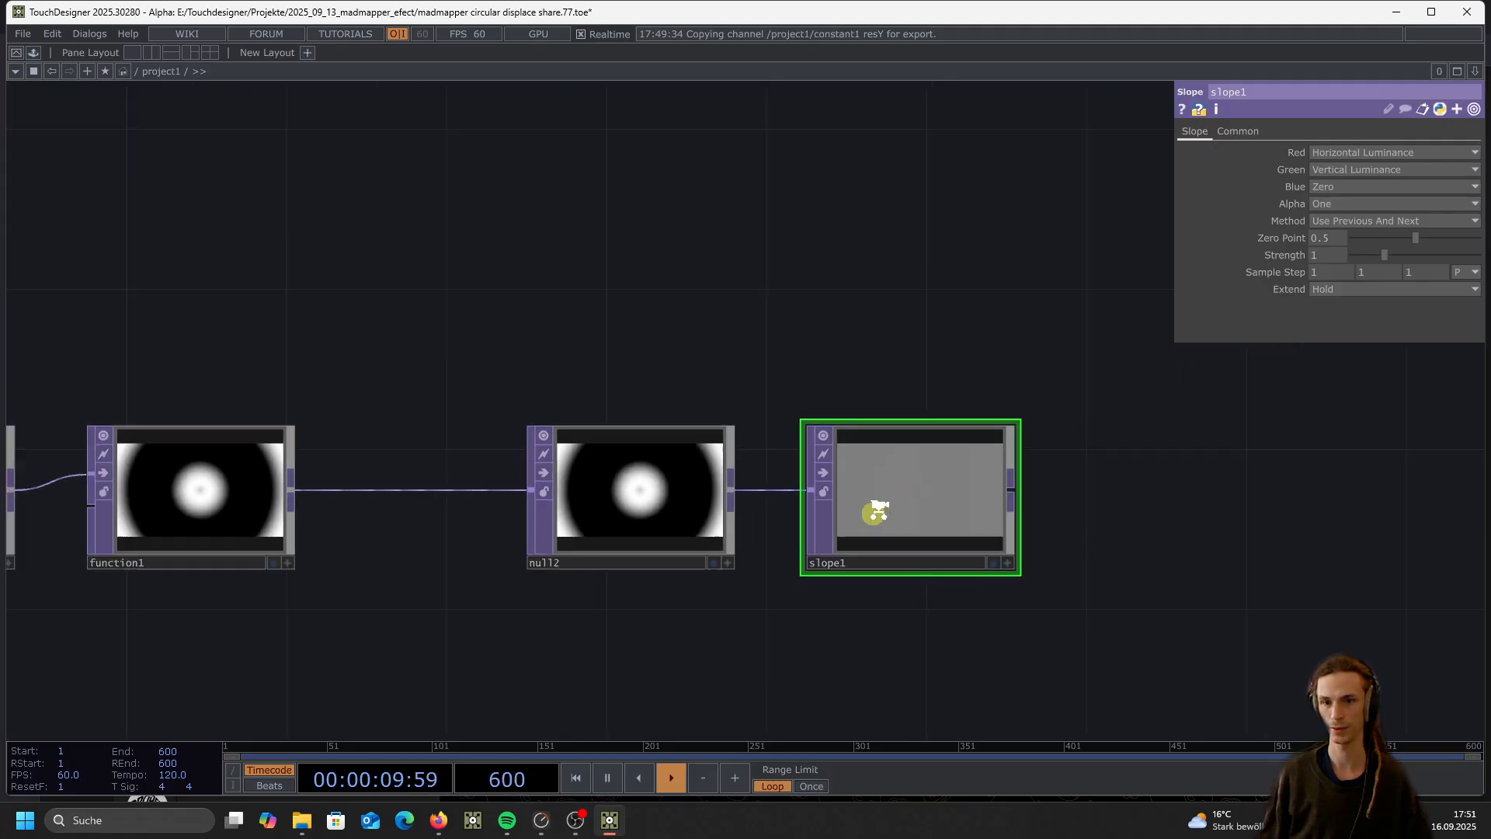
scroll(934, 505, "up", 4)
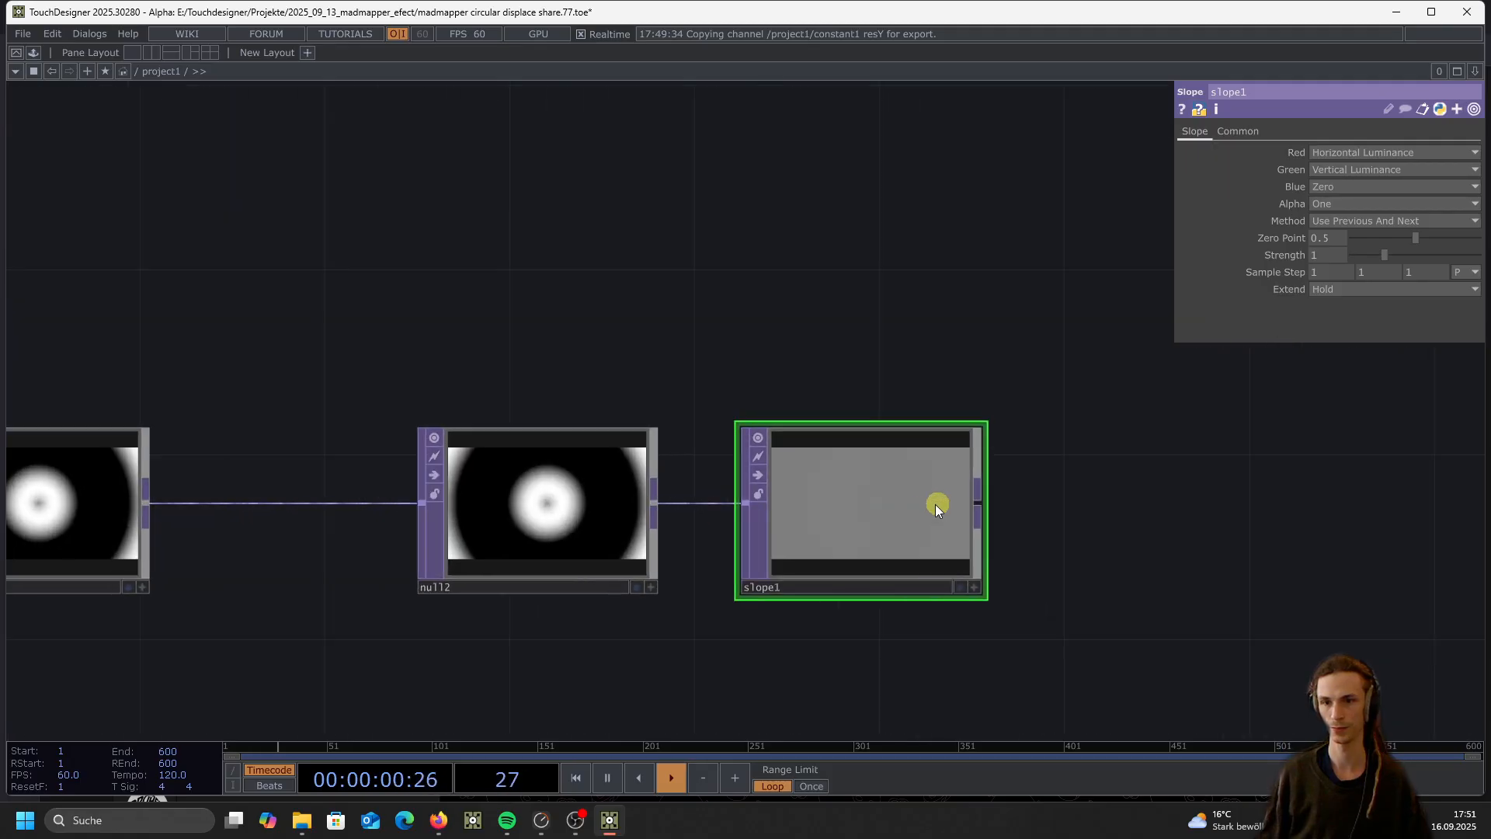
left_click(1237, 130)
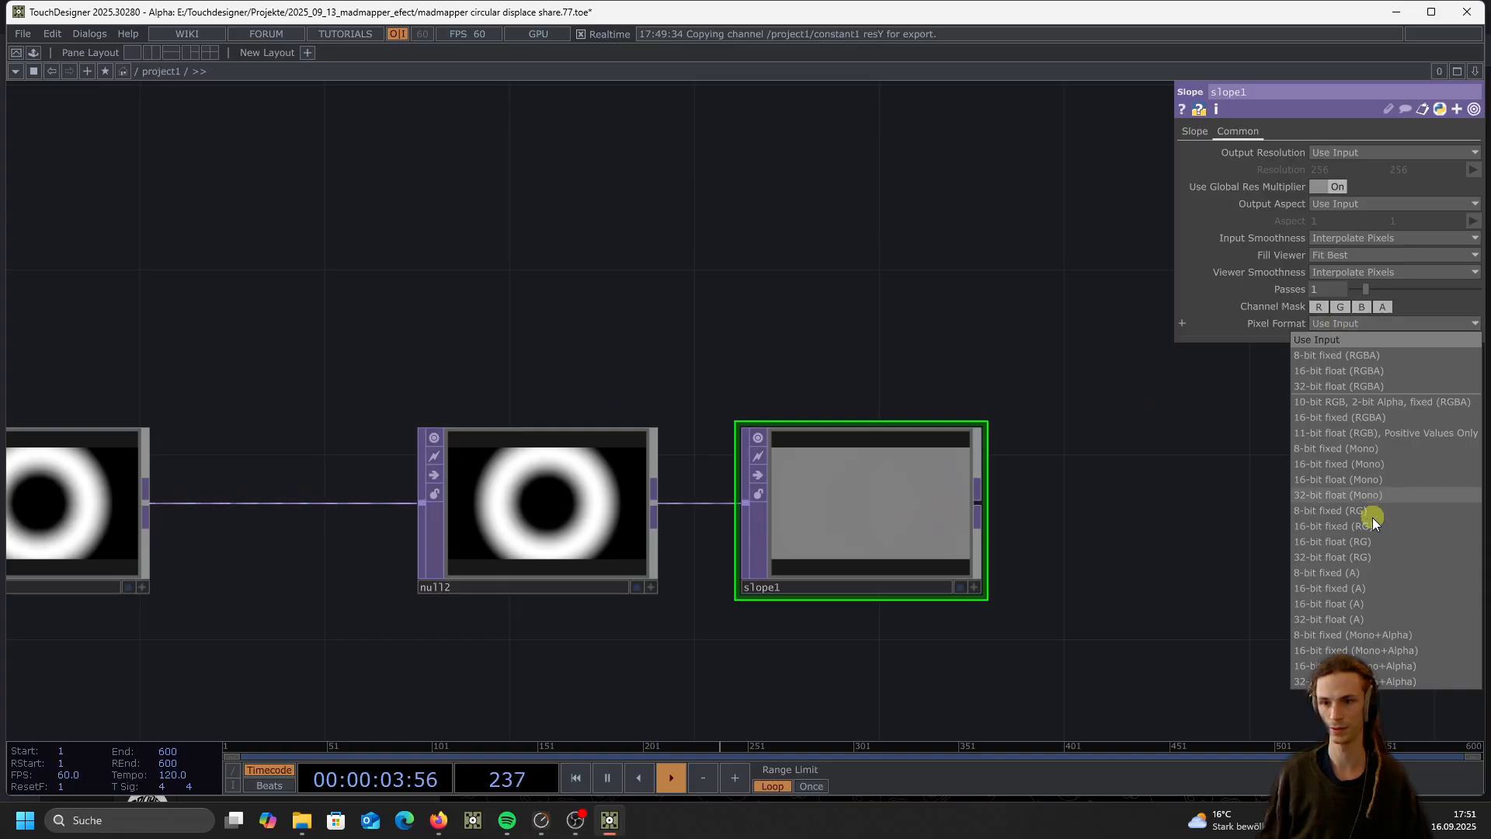
left_click(1368, 556)
Open the Slope TOP in a separate viewer in Normalized Split display mode and examine its red and green channels
scroll(828, 546, "down", 3)
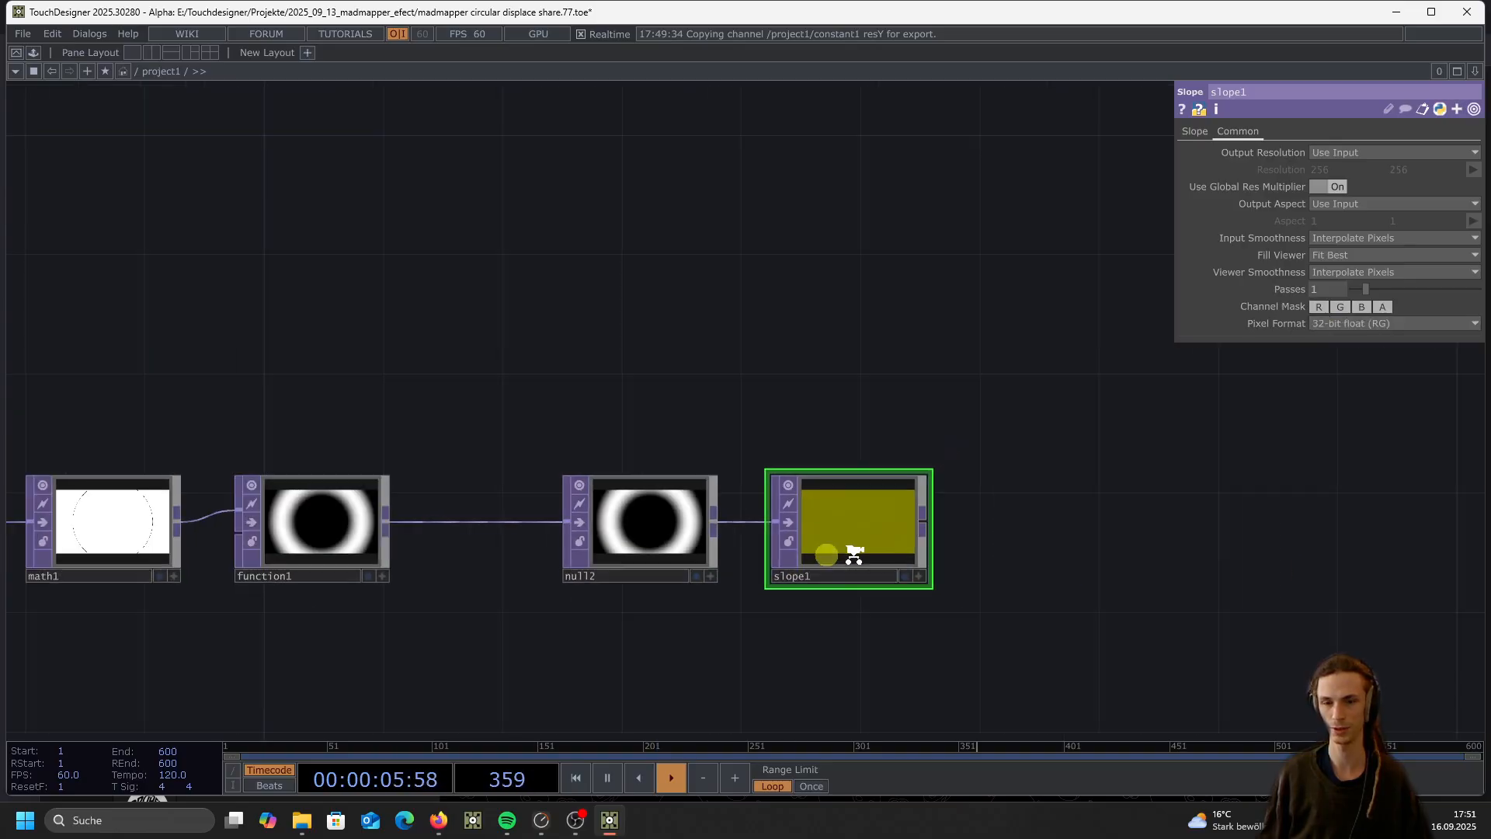
scroll(859, 542, "up", 8)
right_click(847, 525)
left_click(868, 529)
right_click(834, 450)
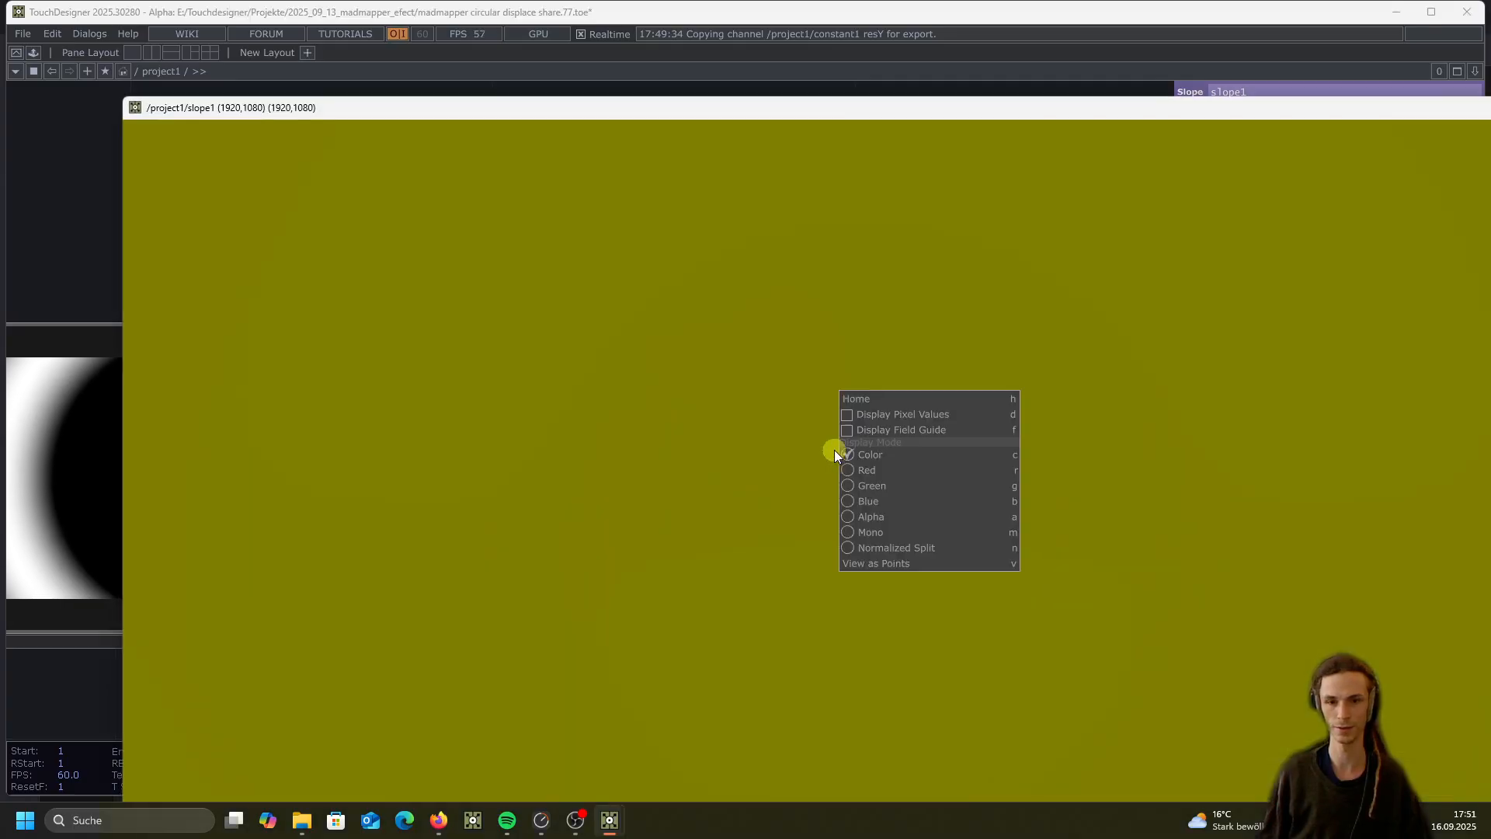
left_click(887, 546)
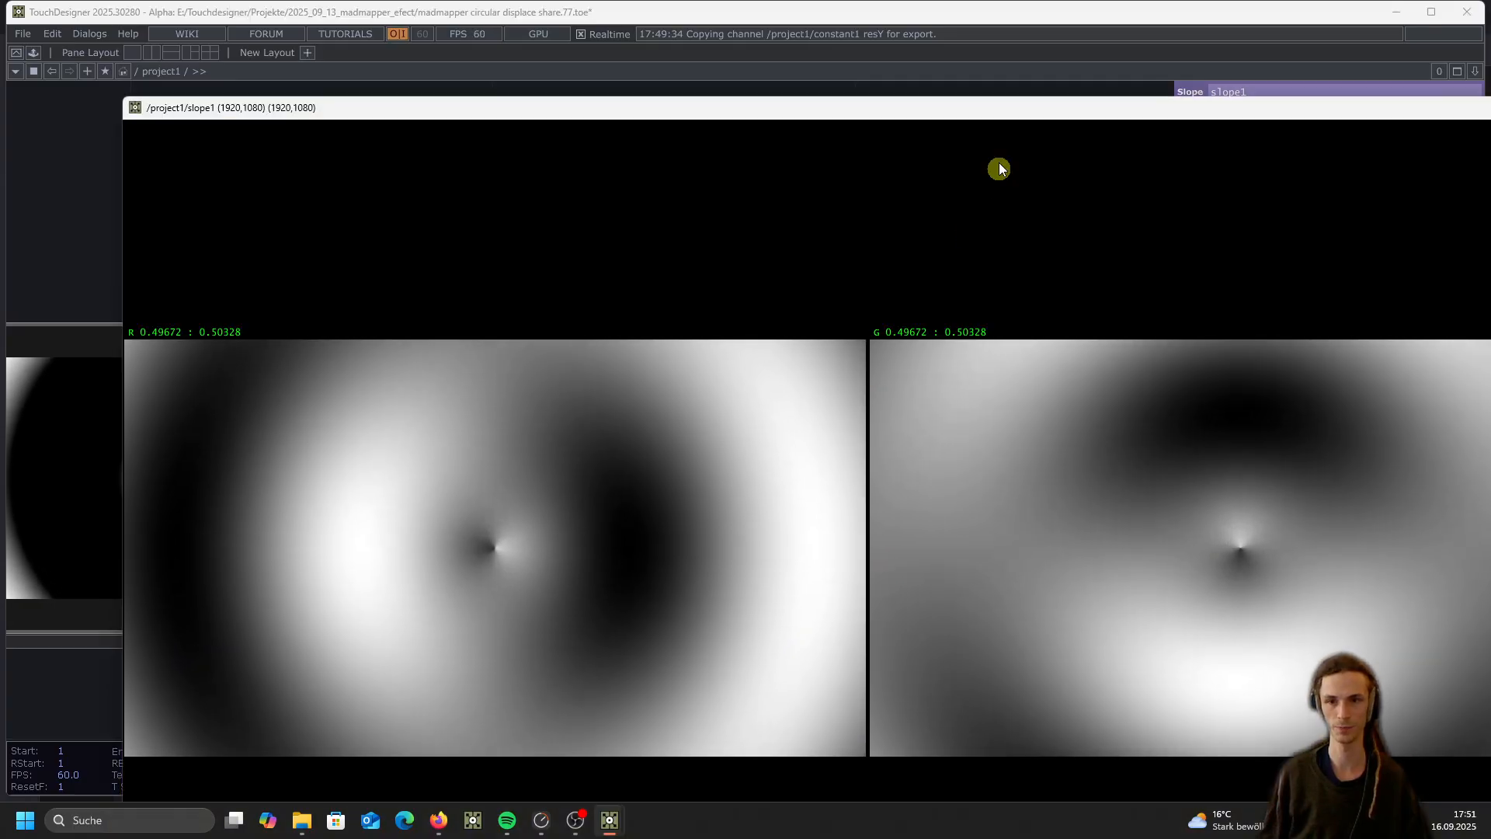
left_click_drag(996, 115, 837, 74)
left_click_drag(1088, 71, 1087, 62)
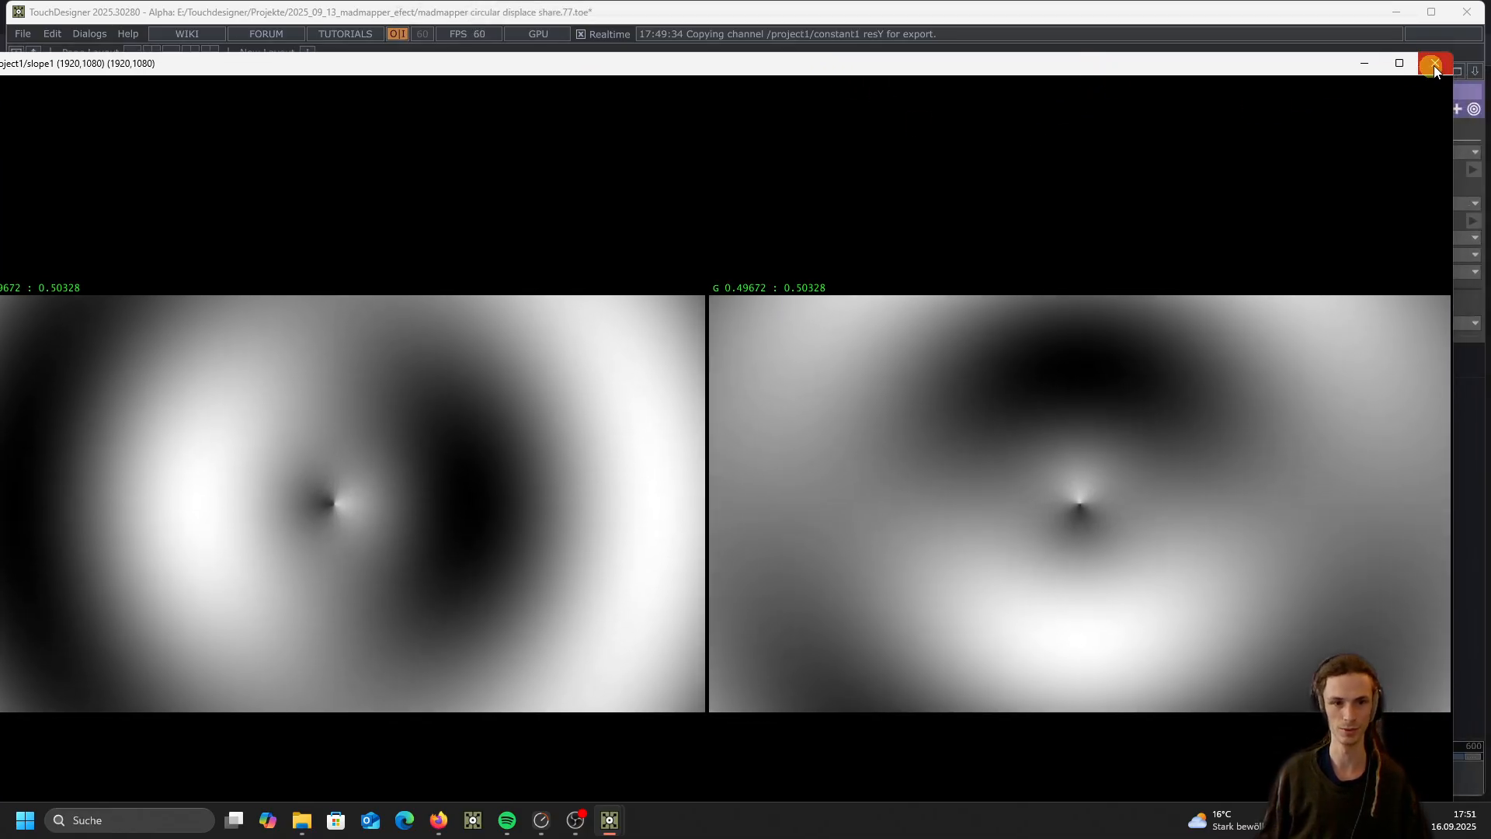
left_click_drag(1292, 63, 1242, 70)
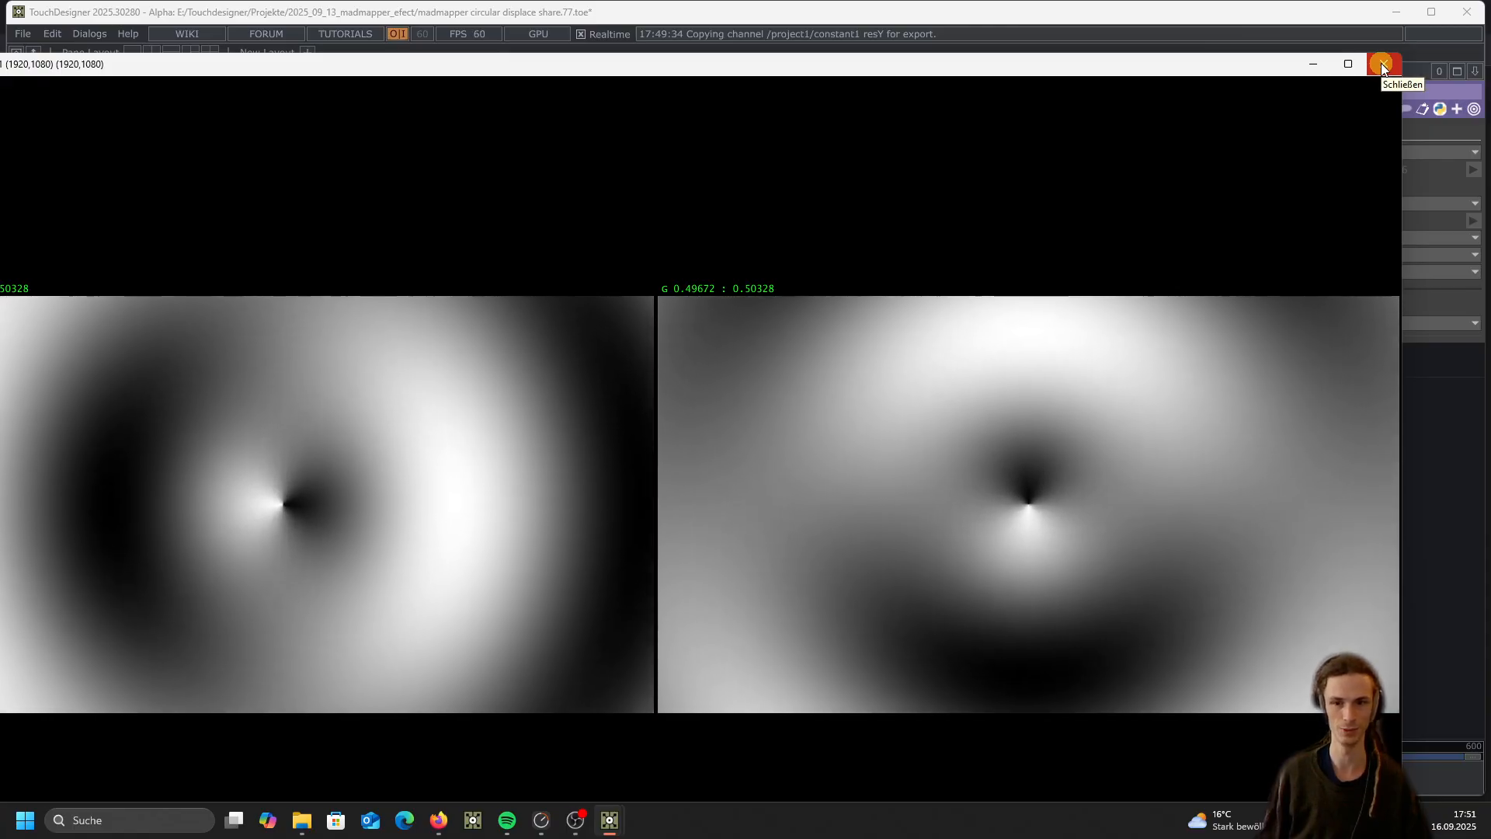
Close the separate viewer and add a Blur TOP connected to the Slope TOP's output
left_click(1383, 67)
scroll(505, 474, "down", 5)
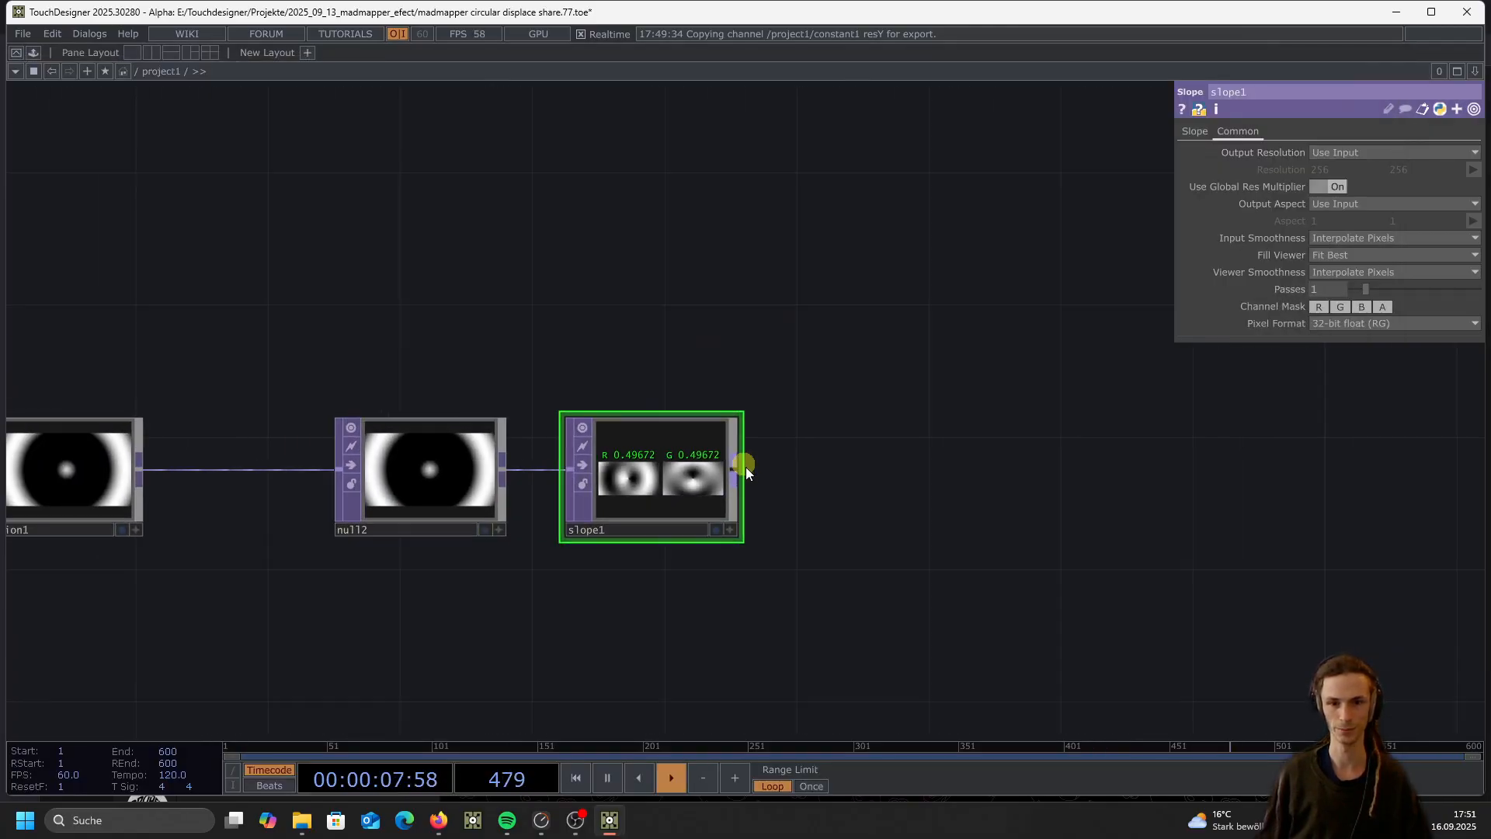
left_click(736, 476)
left_click(822, 471)
type("bl")
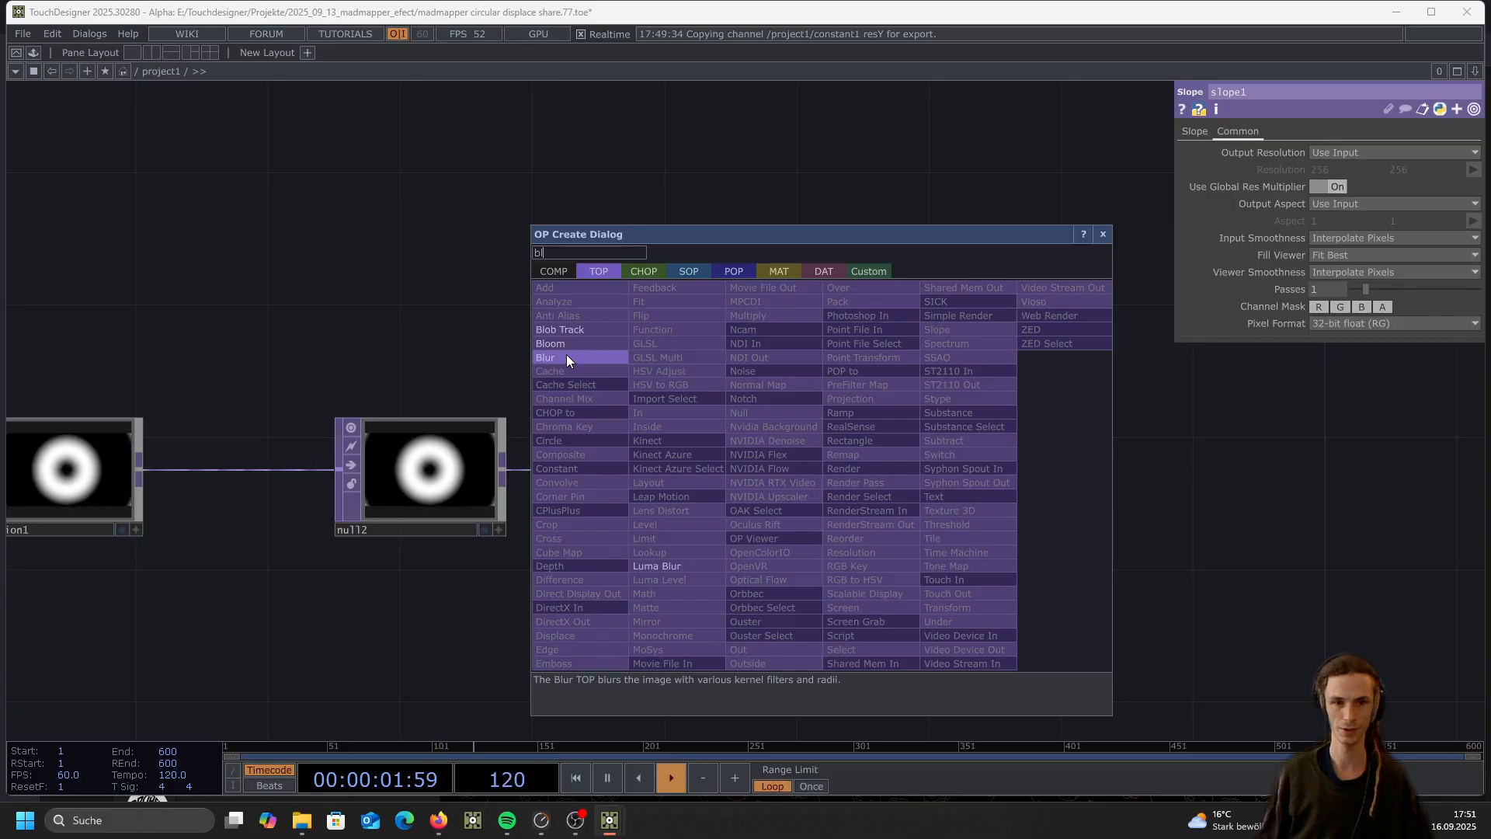
left_click(566, 356)
left_click(878, 471)
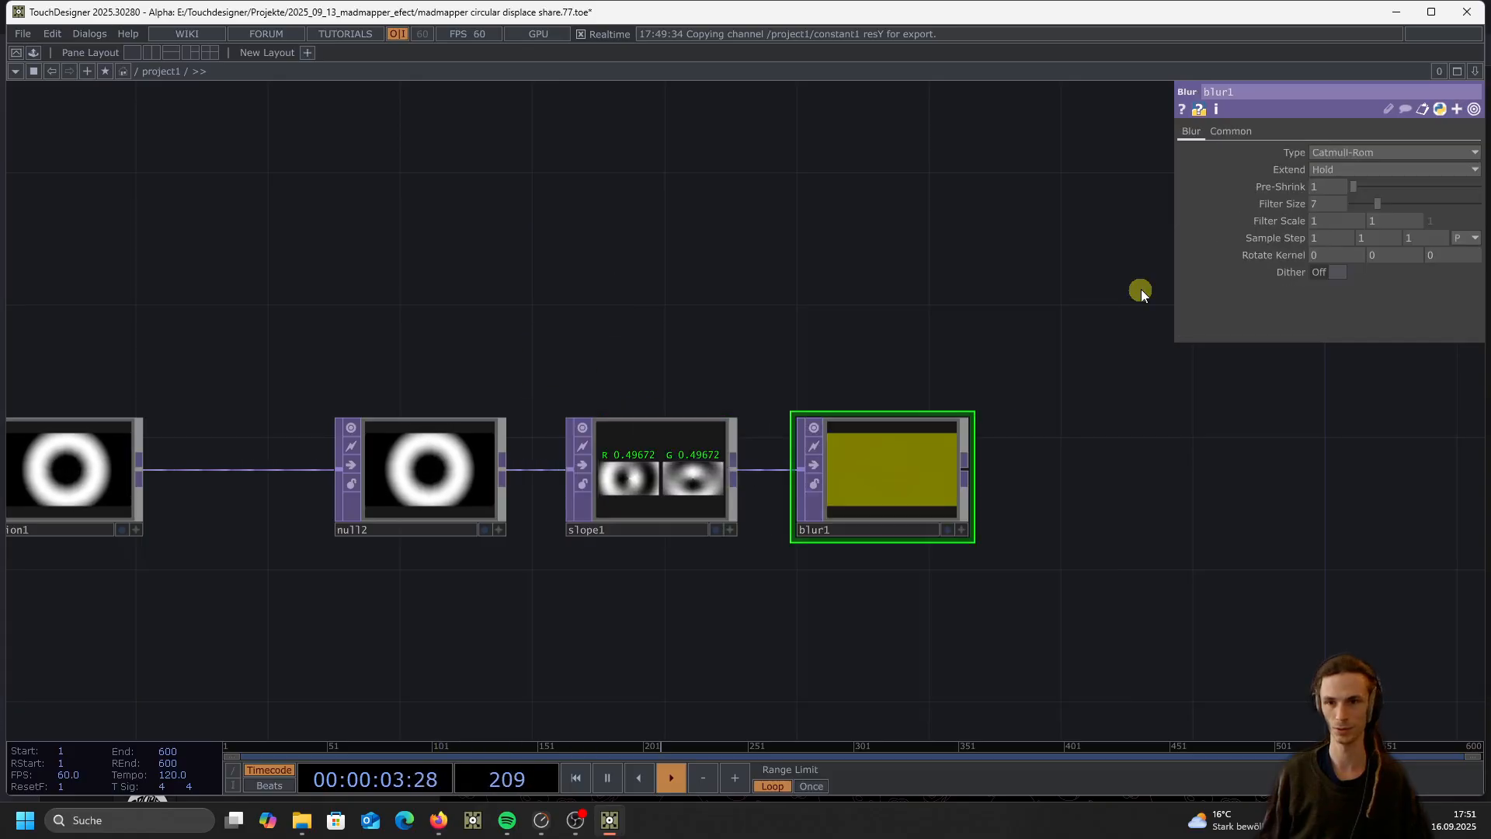
Set the Blur TOP's Pre-Shrink to 3 and its Filter Size to 15
left_click(1390, 190)
left_click_drag(1378, 203, 1406, 204)
scroll(667, 450, "up", 6)
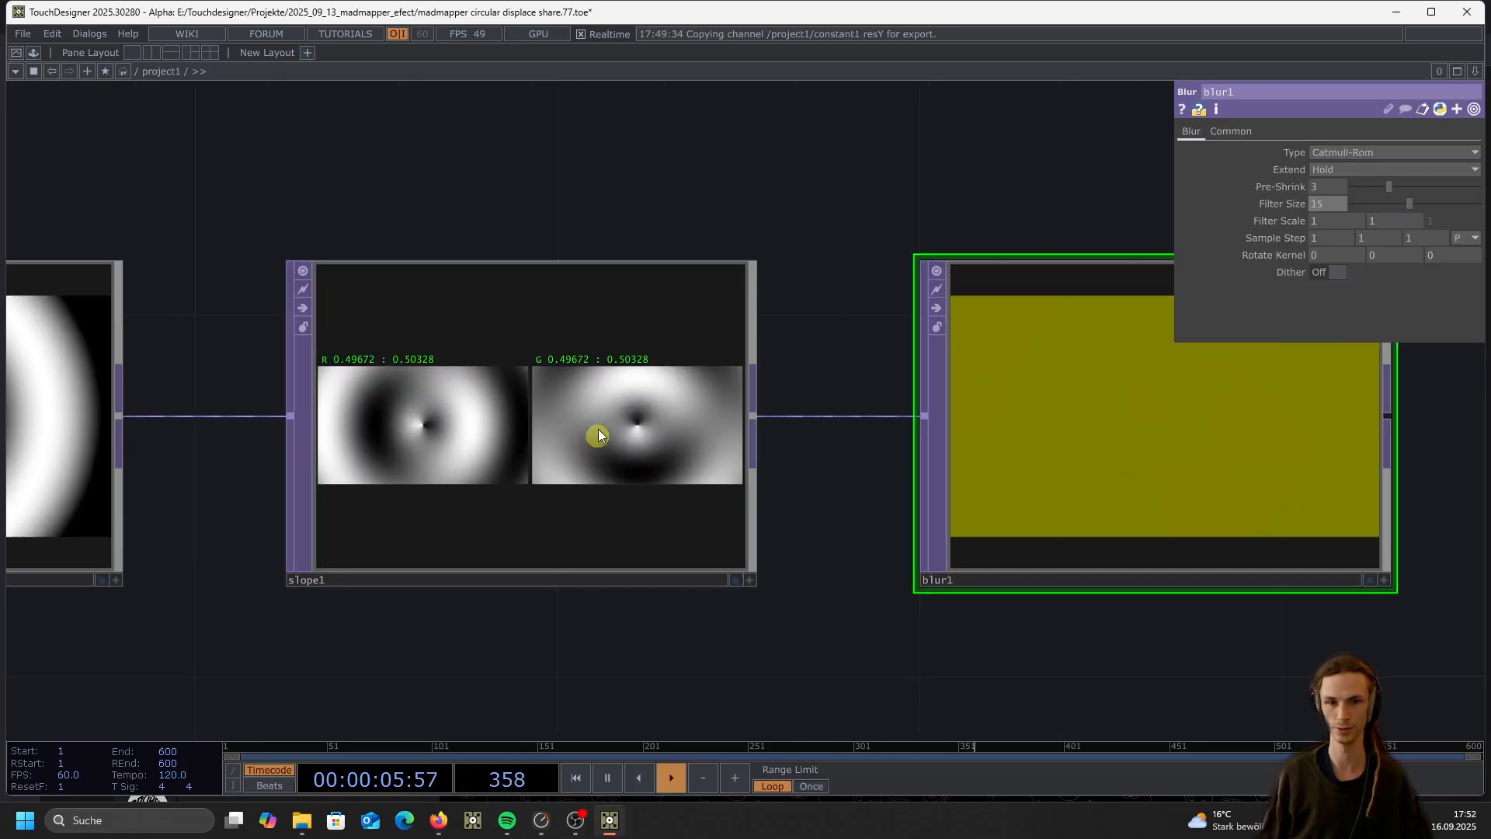
scroll(582, 433, "down", 6)
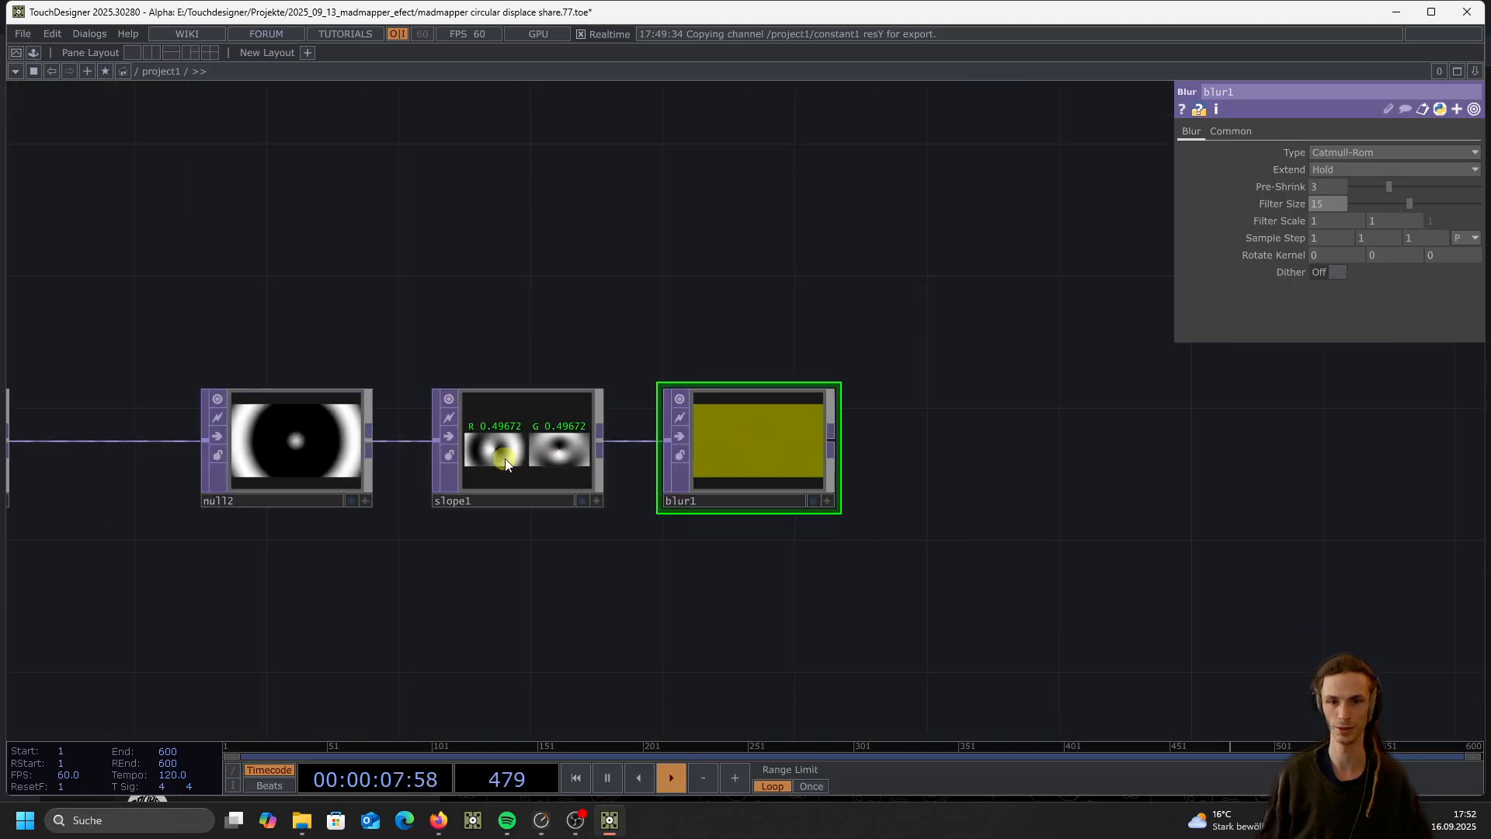
scroll(577, 476, "down", 2)
scroll(688, 450, "up", 4)
Add a Null TOP connected to the Blur TOP's output at the end of the chain
left_click_drag(684, 455, 766, 454)
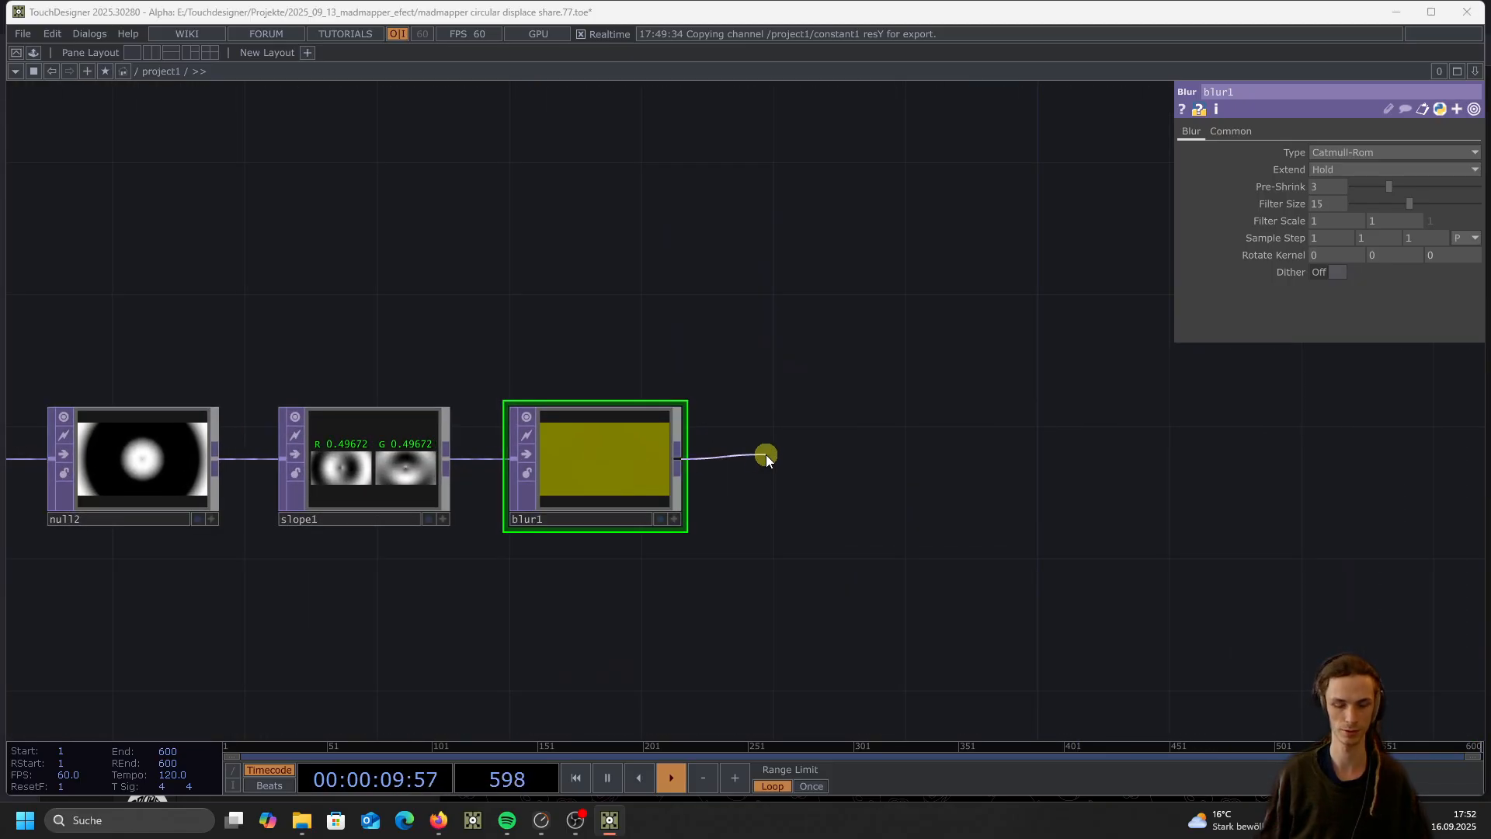
type("null")
left_click(705, 397)
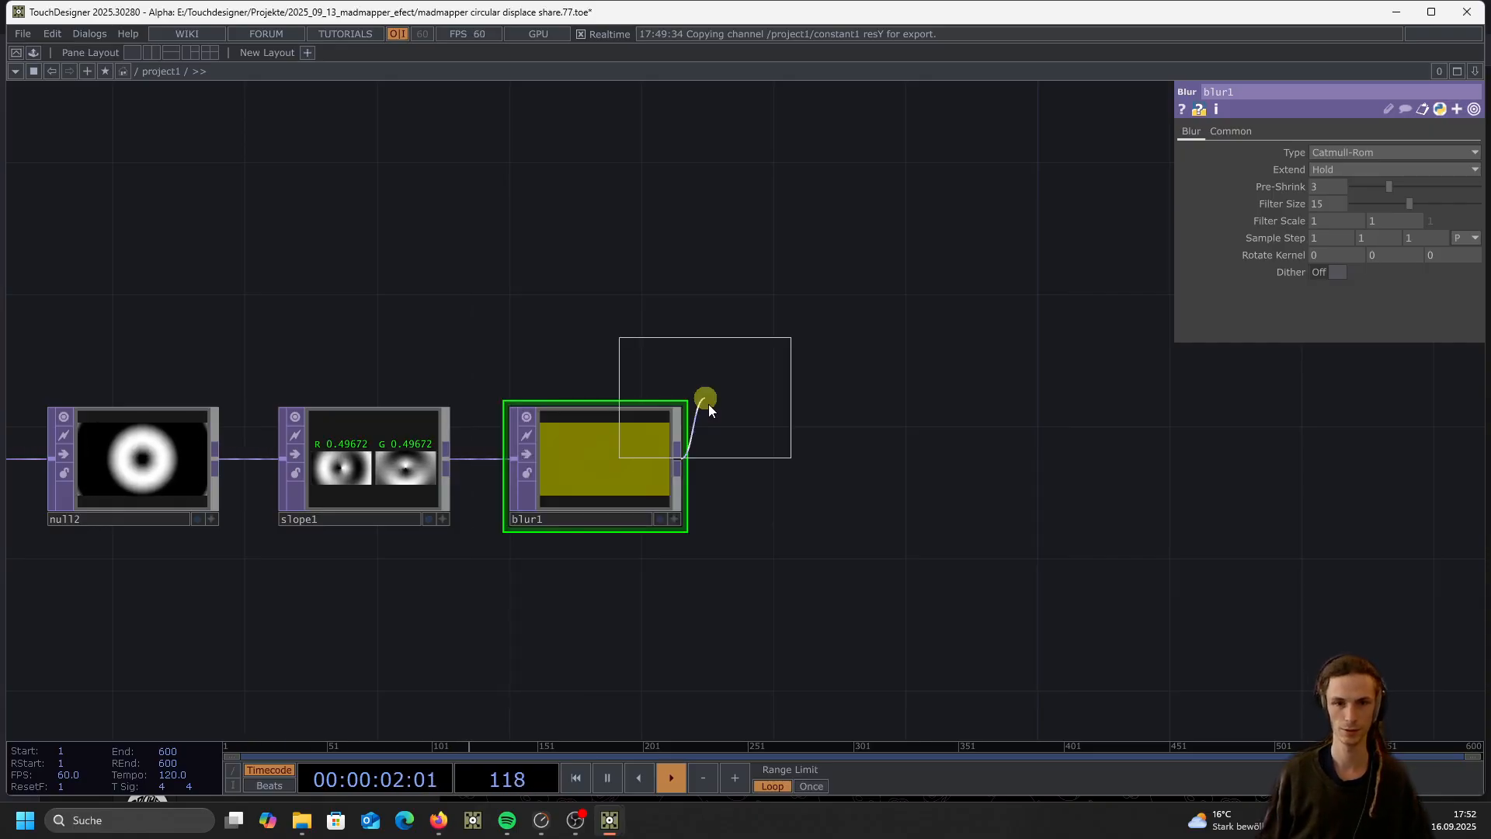
left_click(829, 478)
scroll(816, 470, "down", 6)
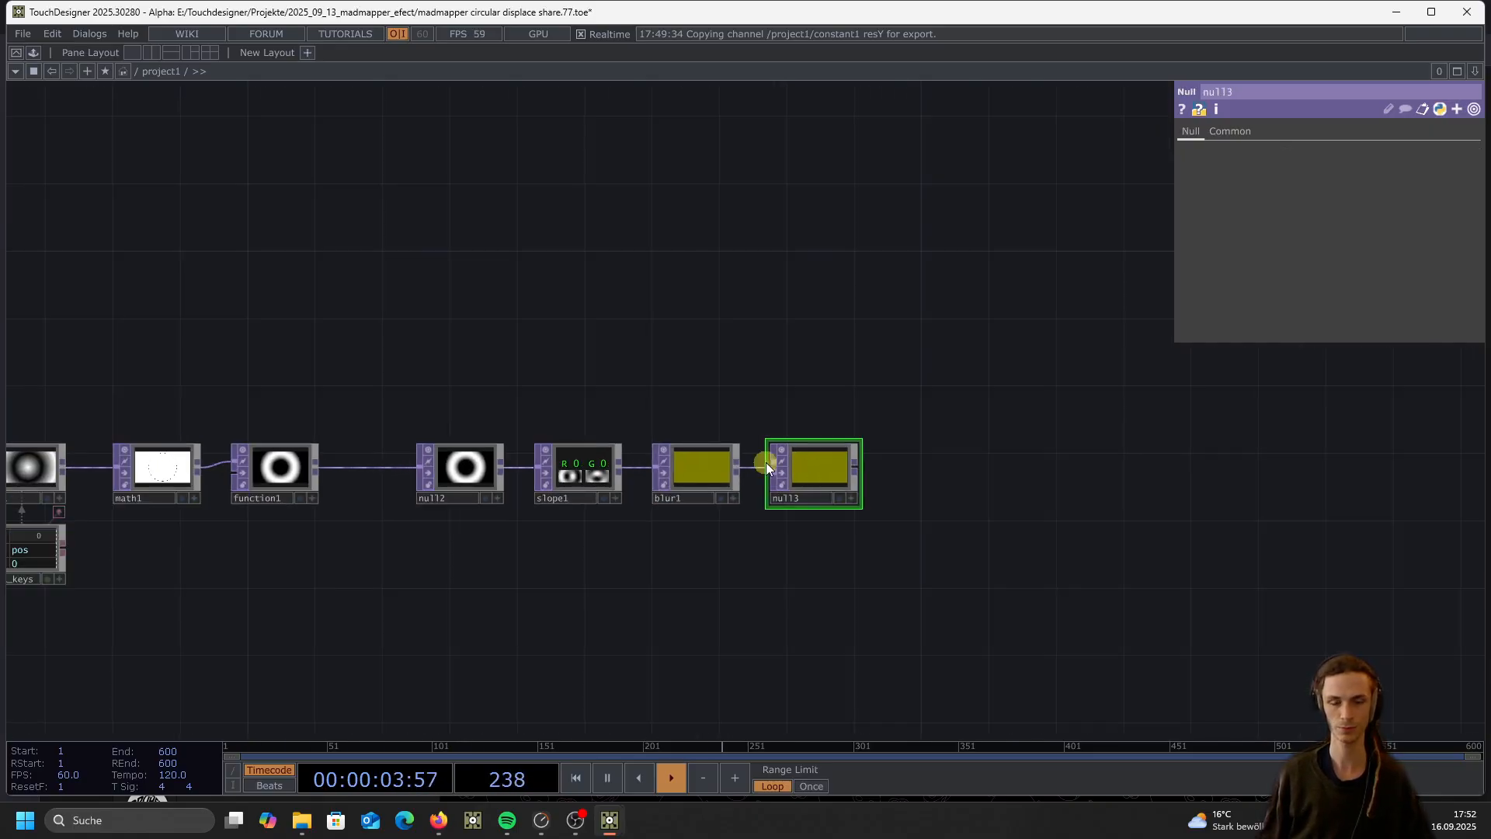
scroll(784, 458, "up", 6)
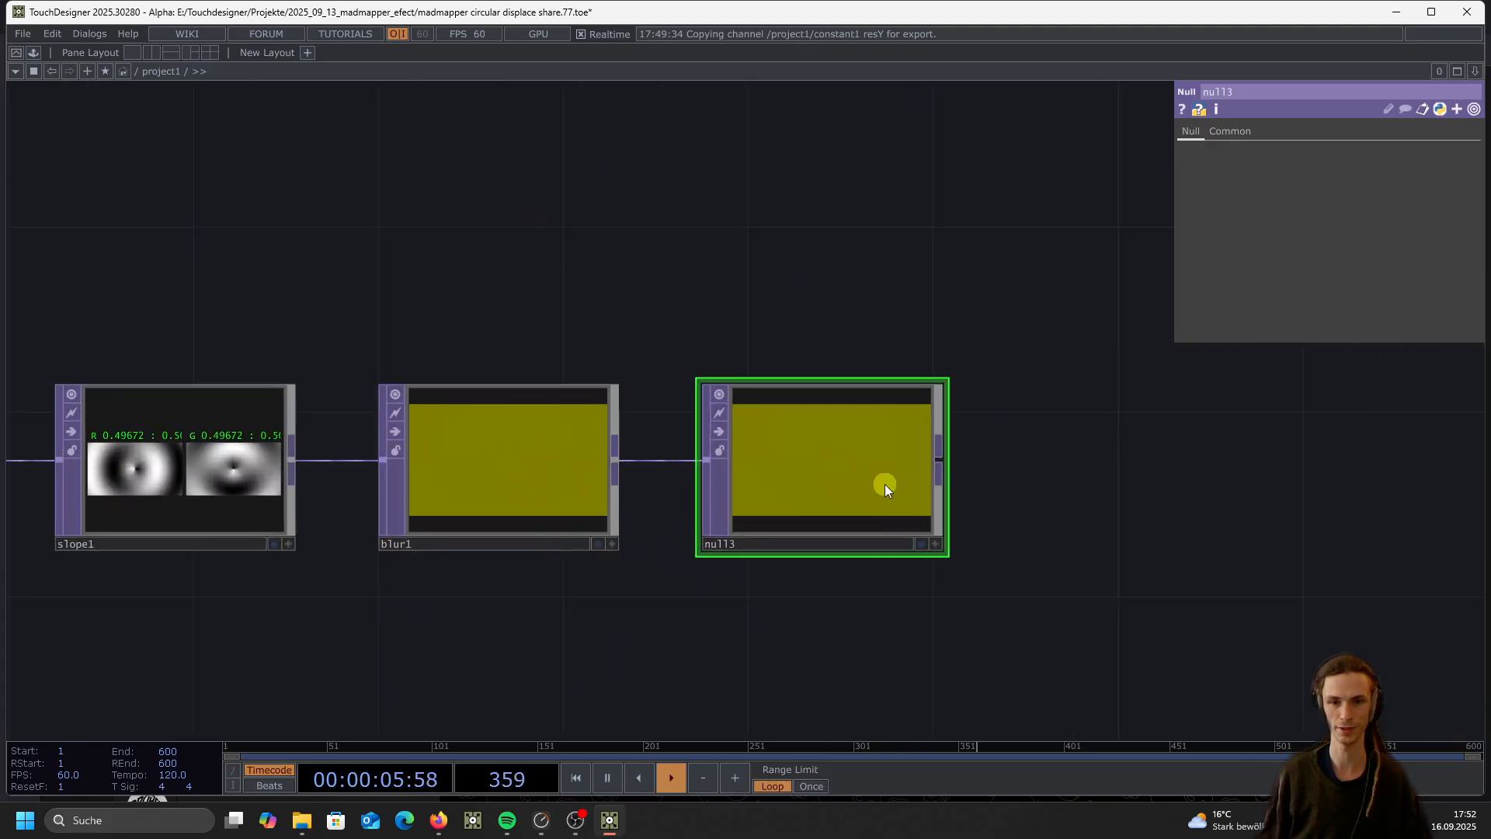
scroll(850, 506, "down", 6)
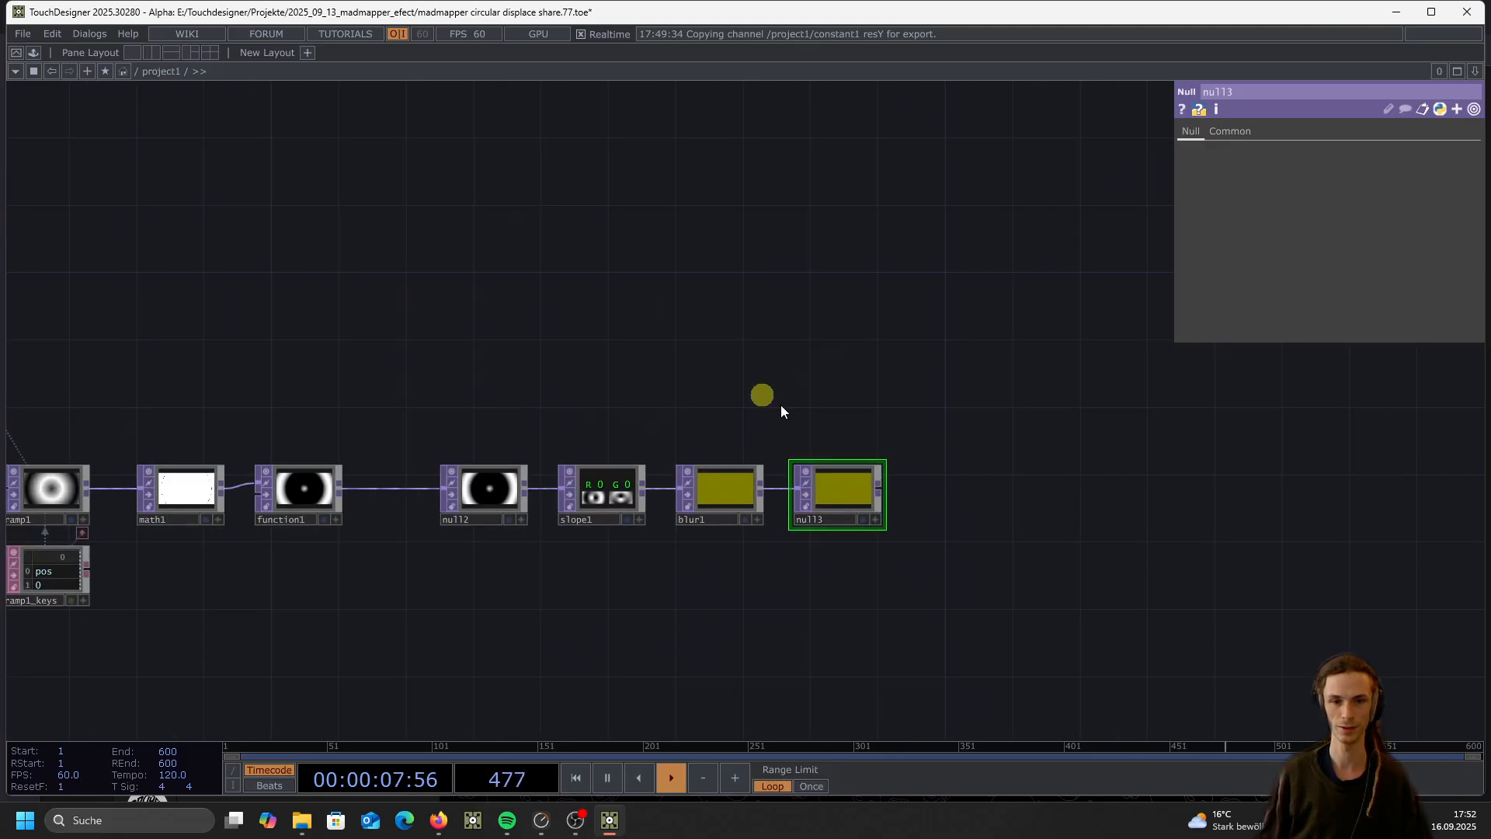
scroll(812, 470, "down", 3)
scroll(781, 388, "up", 3)
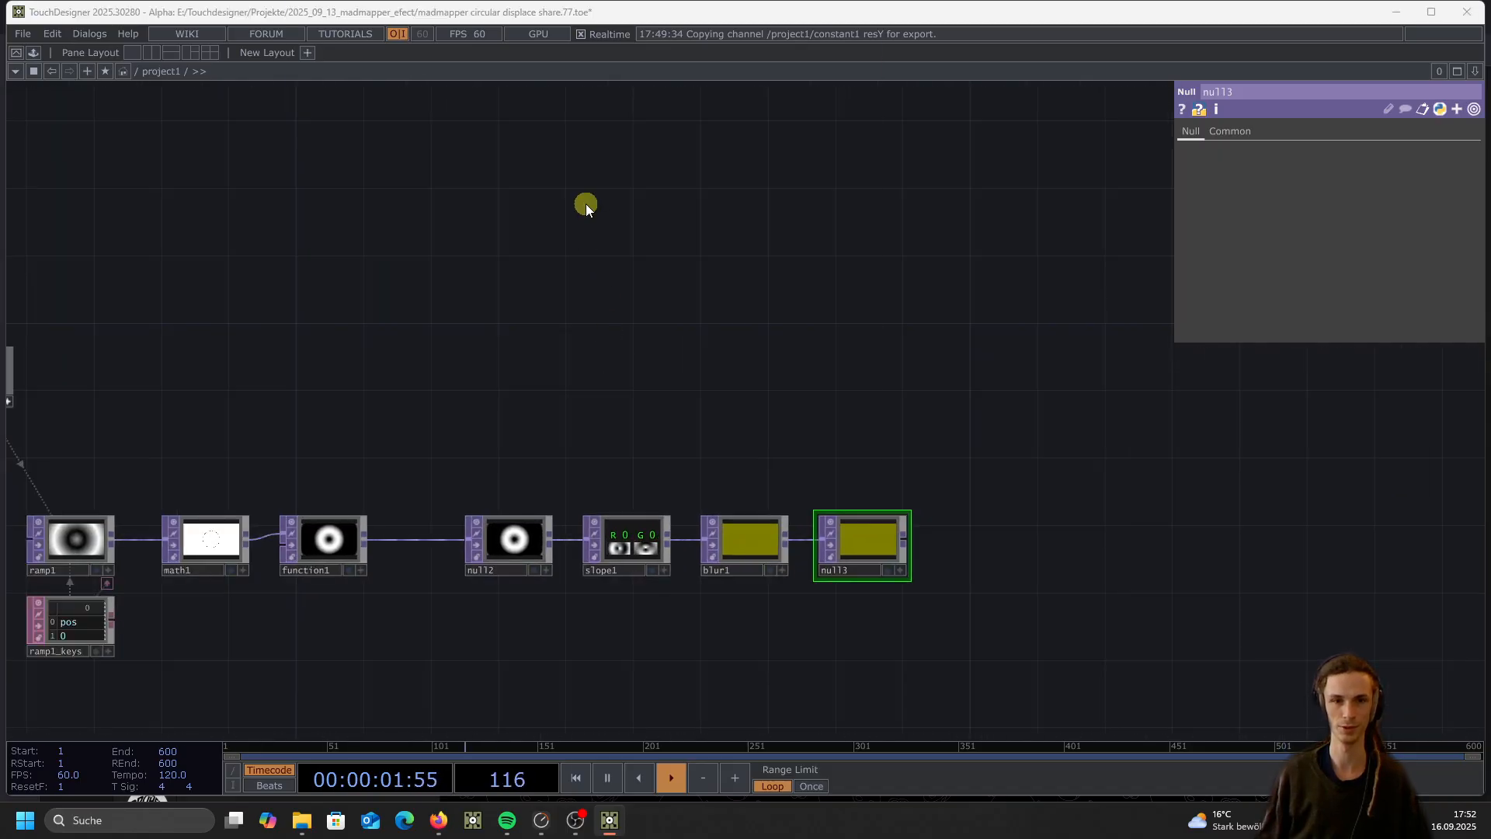
Create a separate Ramp TOP in the empty area above the existing chain
key("Tab")
type("ramp")
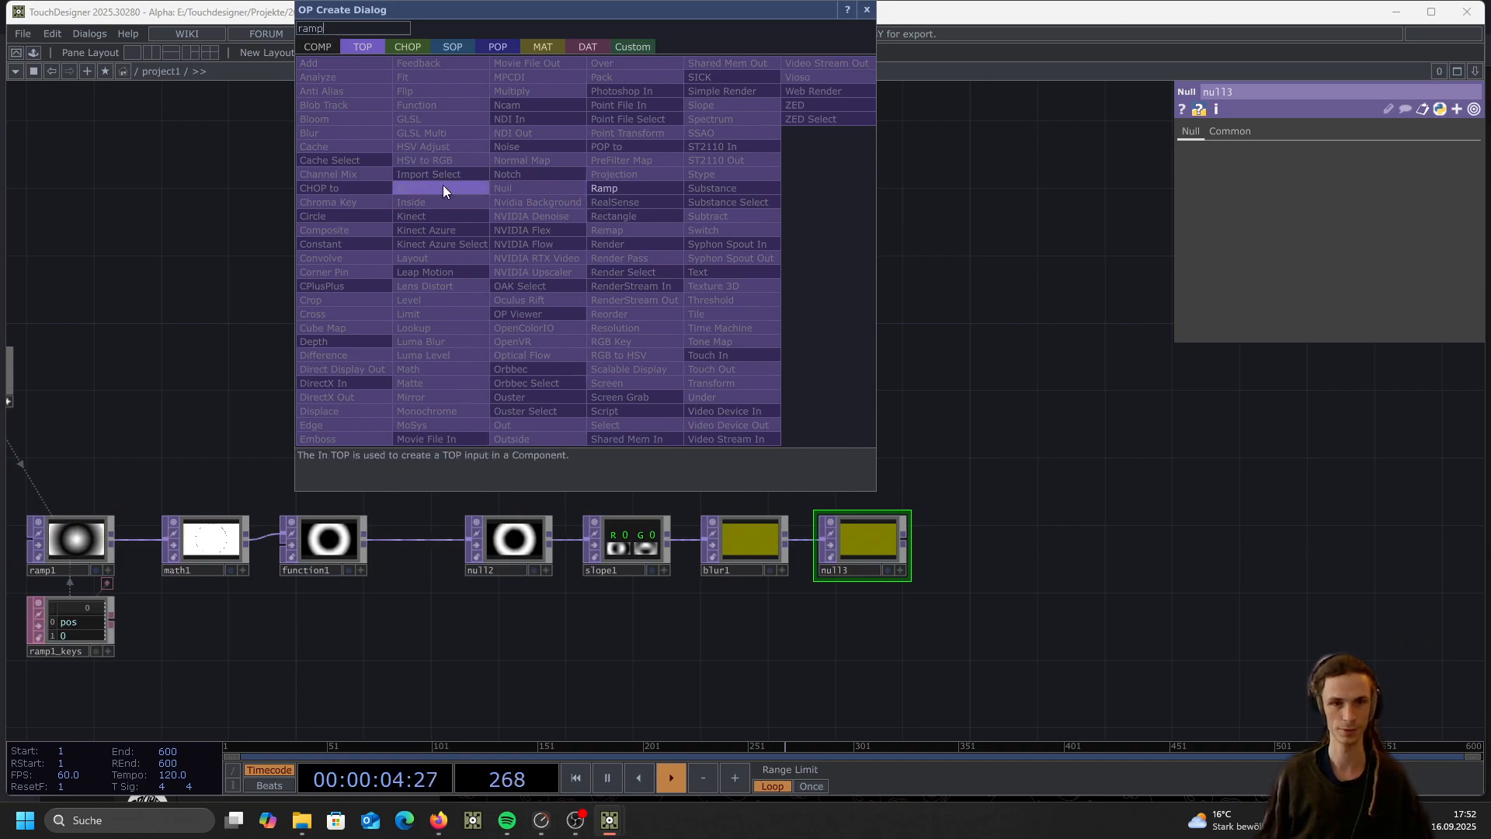
left_click(603, 188)
left_click(573, 311)
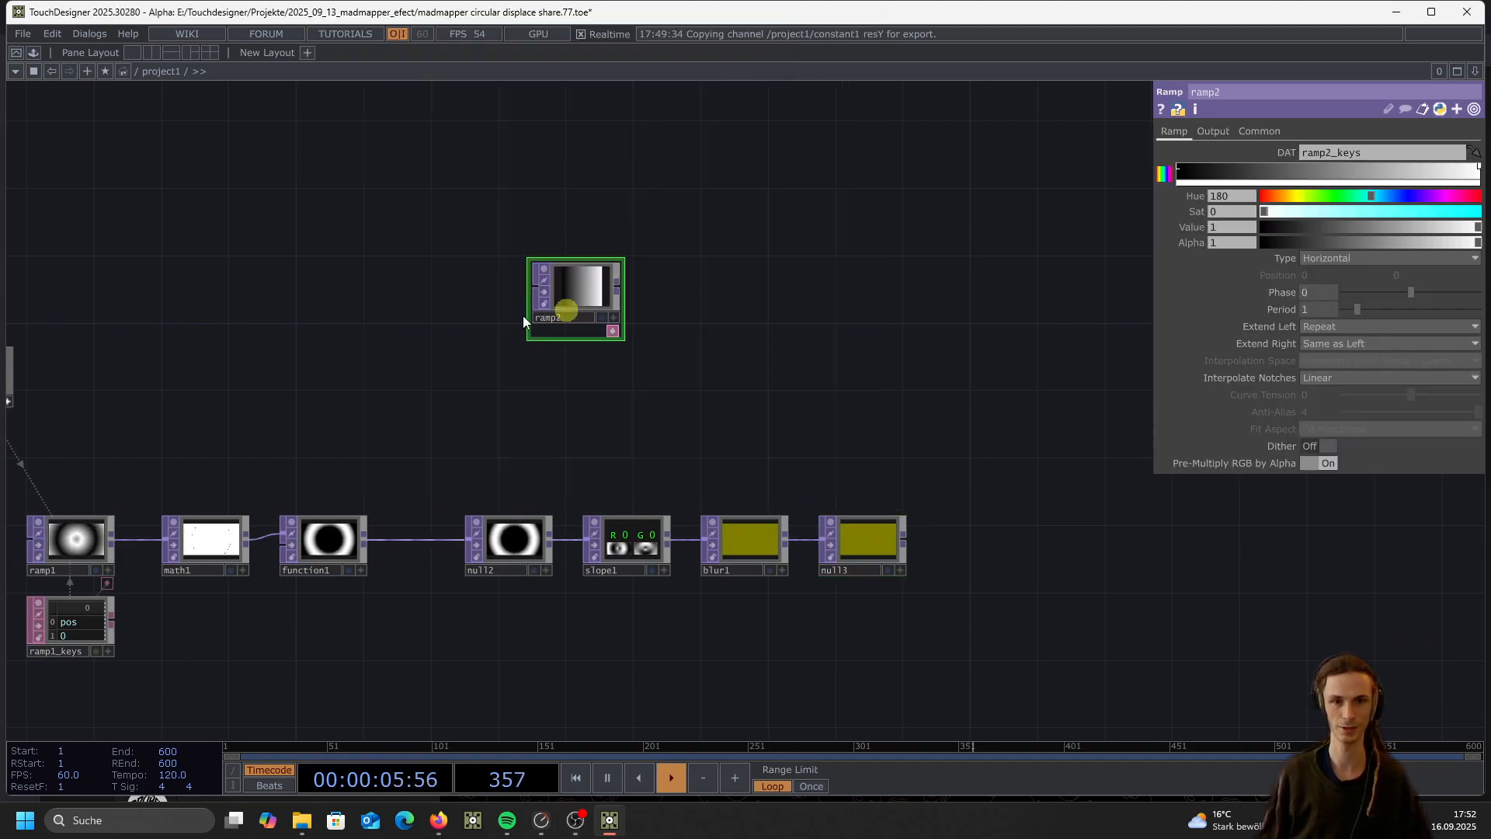
scroll(523, 315, "up", 3)
scroll(857, 351, "down", 3)
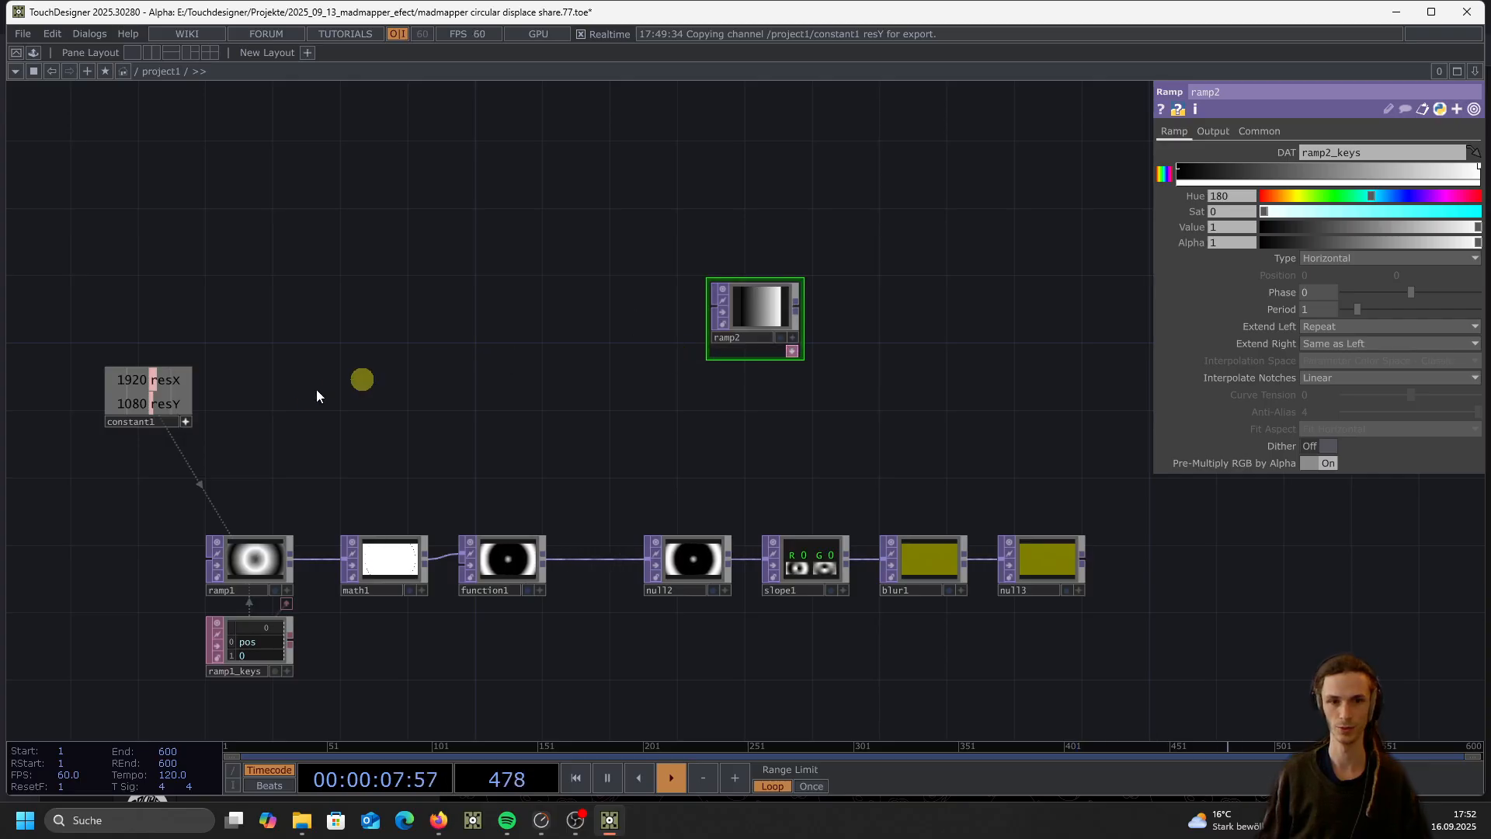
Drive the new Ramp TOP's resolution with the Constant CHOP's resX and resY channels, giving 1920 by 1080
left_click(1258, 131)
scroll(427, 366, "up", 2)
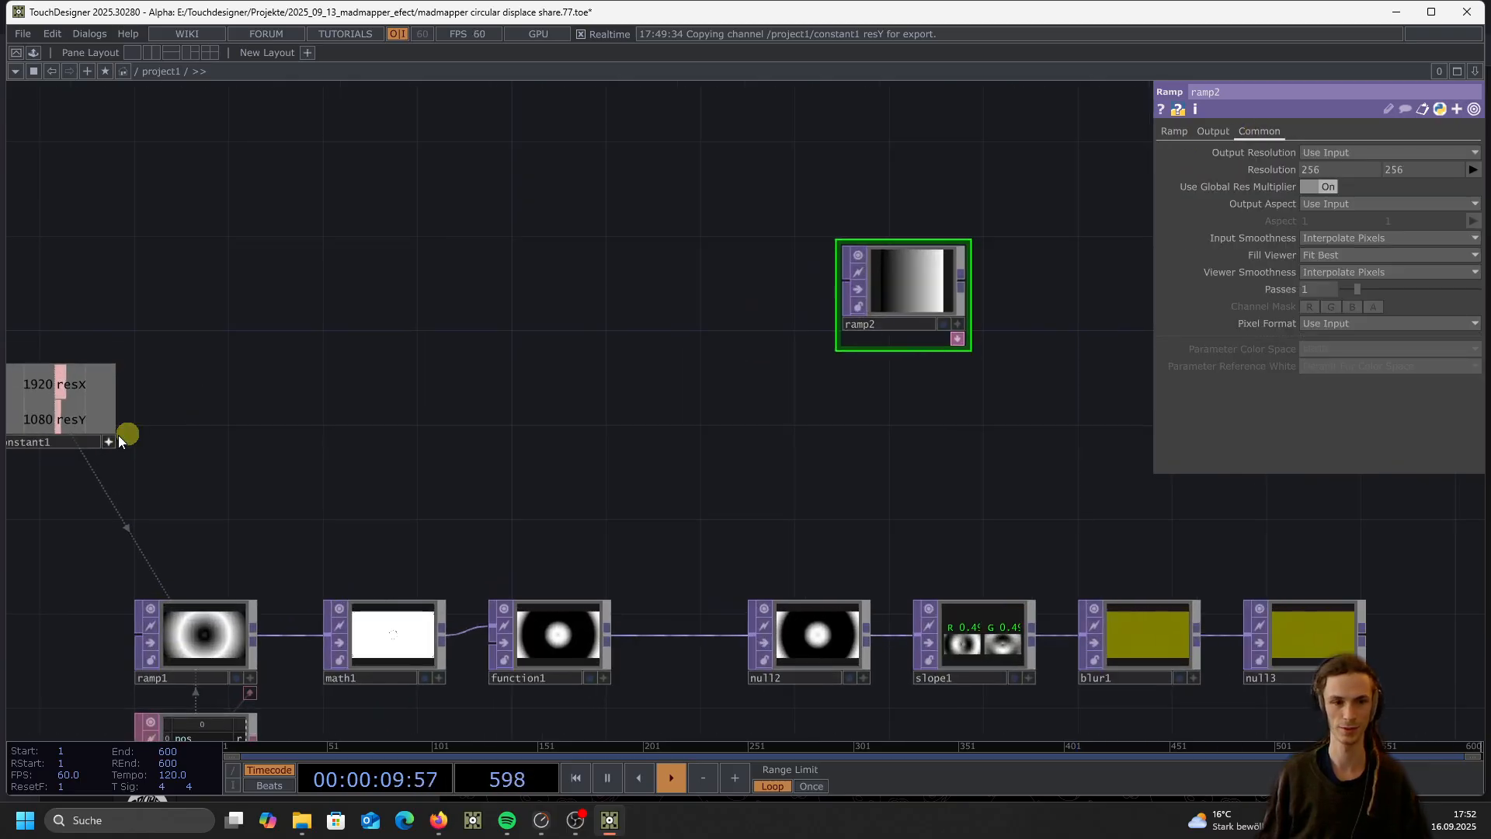
left_click_drag(61, 384, 1333, 172)
left_click(1333, 166)
left_click_drag(59, 420, 1396, 165)
left_click(1395, 160)
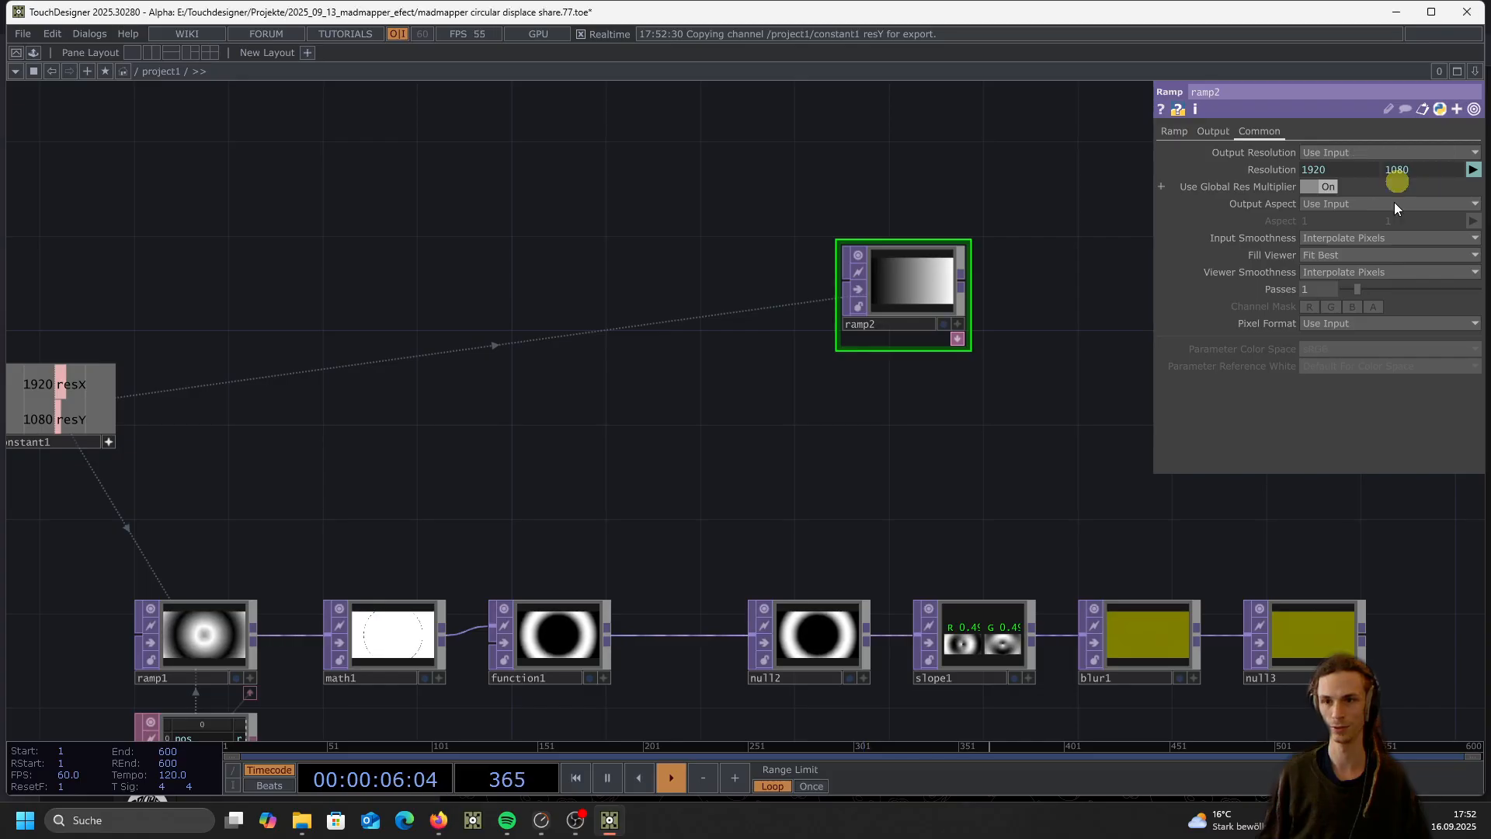
Set the new Ramp TOP's pixel format to 32-bit float (Mono)
left_click(1354, 326)
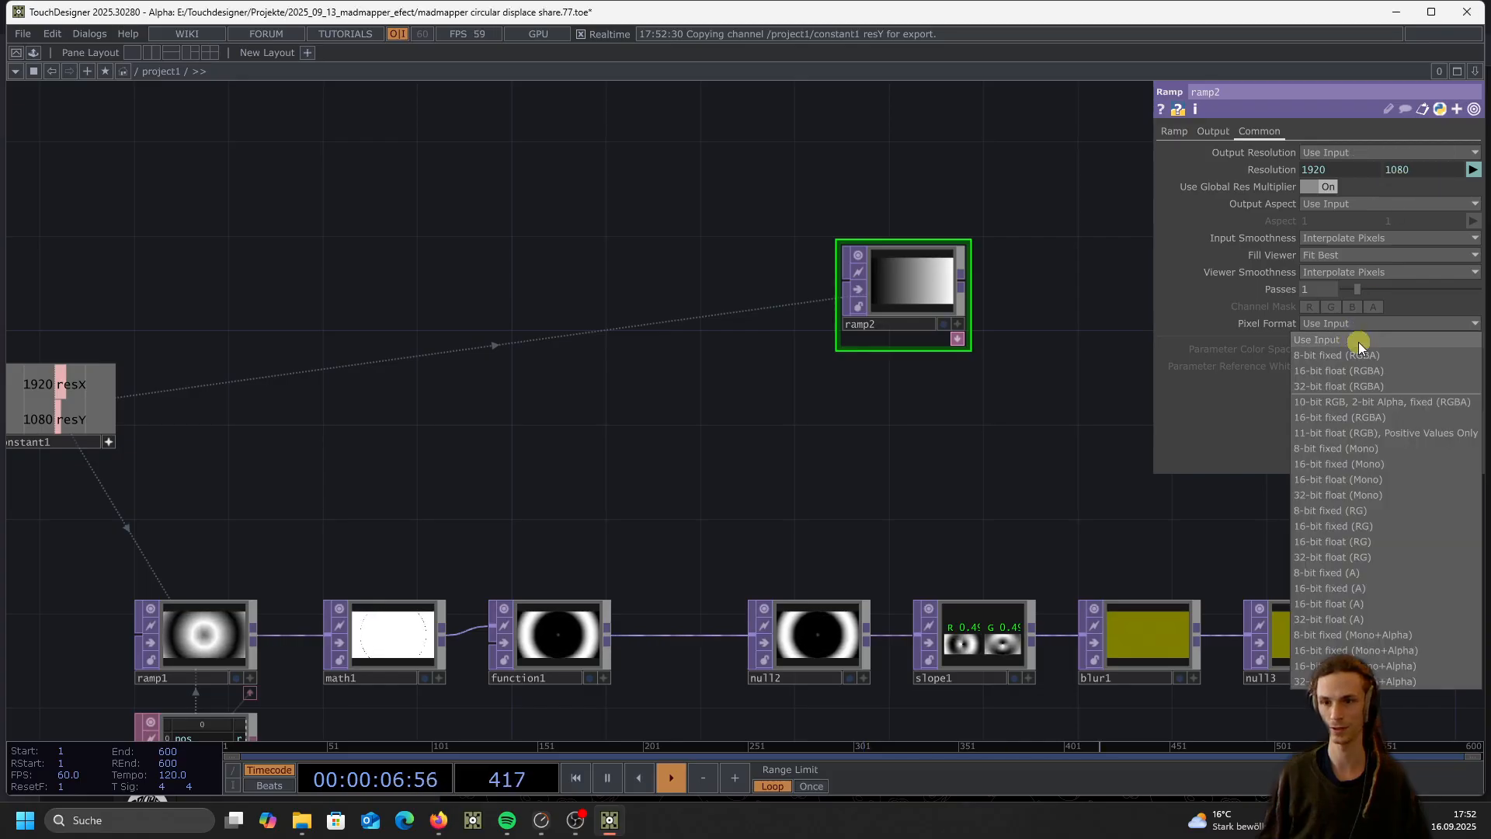
left_click(1372, 496)
scroll(916, 278, "up", 3)
Duplicate the horizontal Ramp TOP, place the copy directly below the original, and set the copy's type to Vertical
left_click_drag(917, 272, 624, 199)
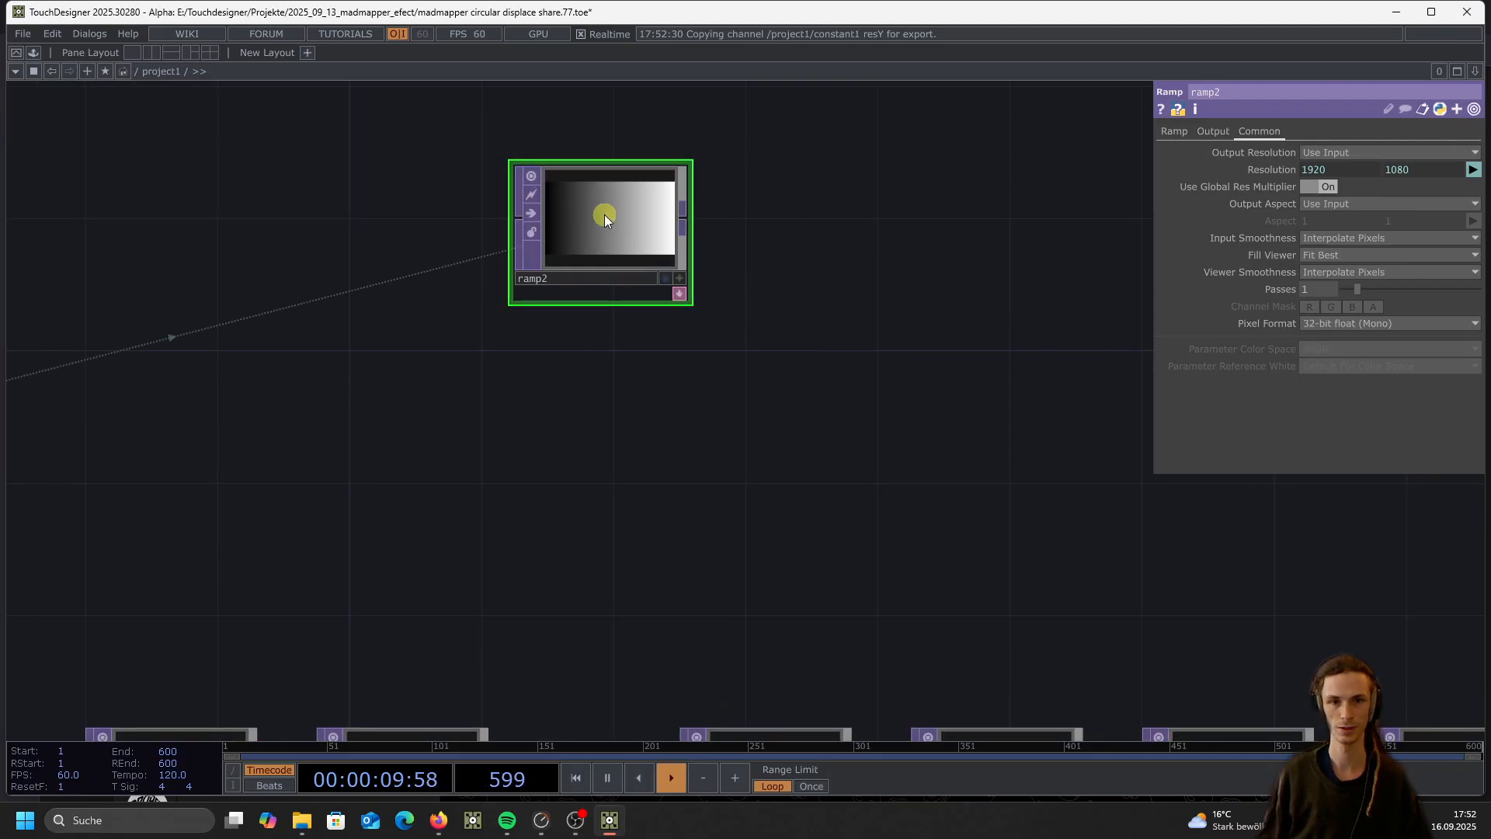
key("ctrl+c")
key("ctrl+v")
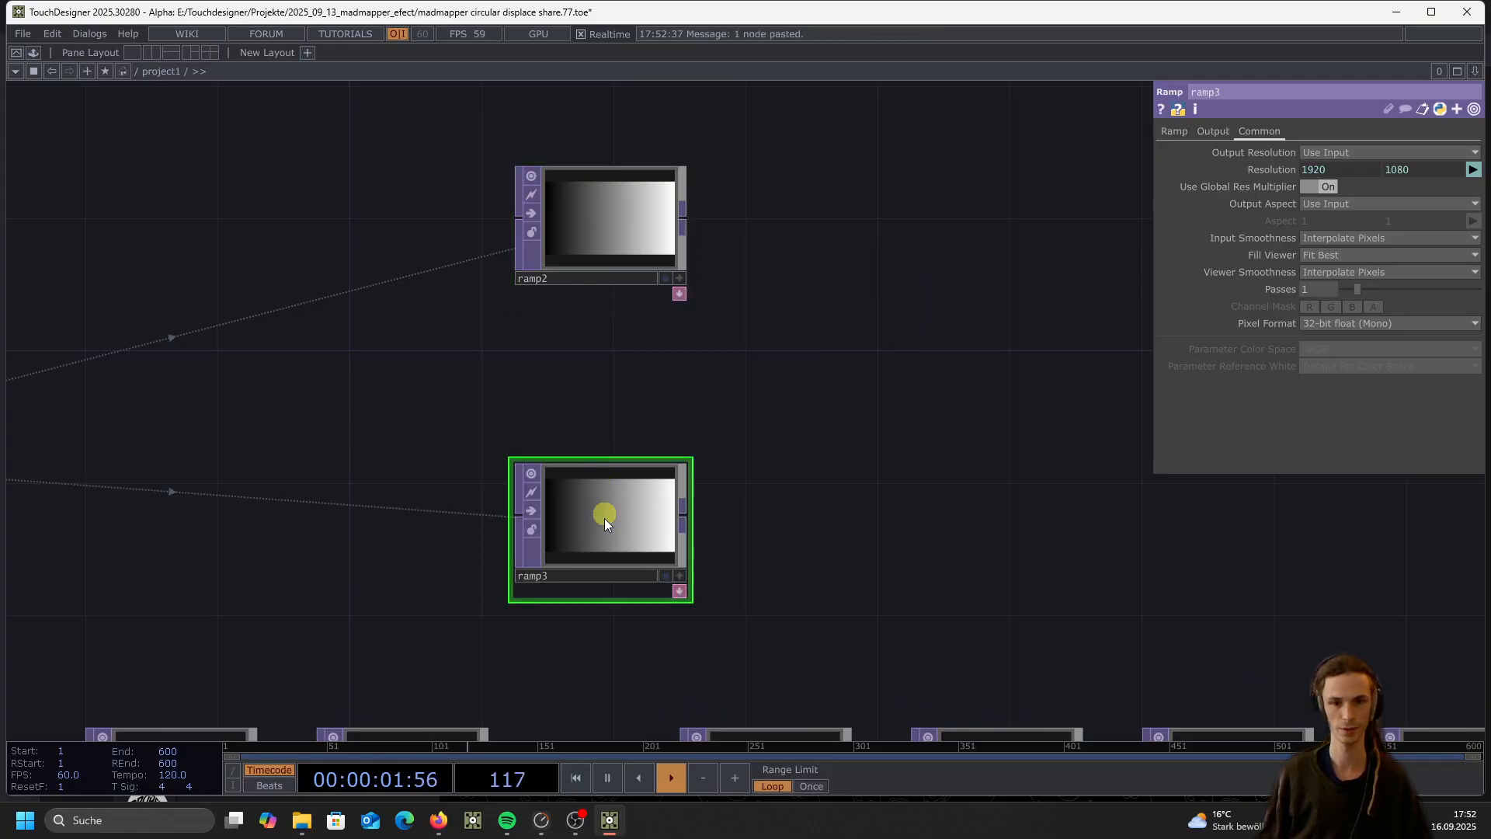
left_click_drag(605, 519, 596, 404)
left_click(1174, 131)
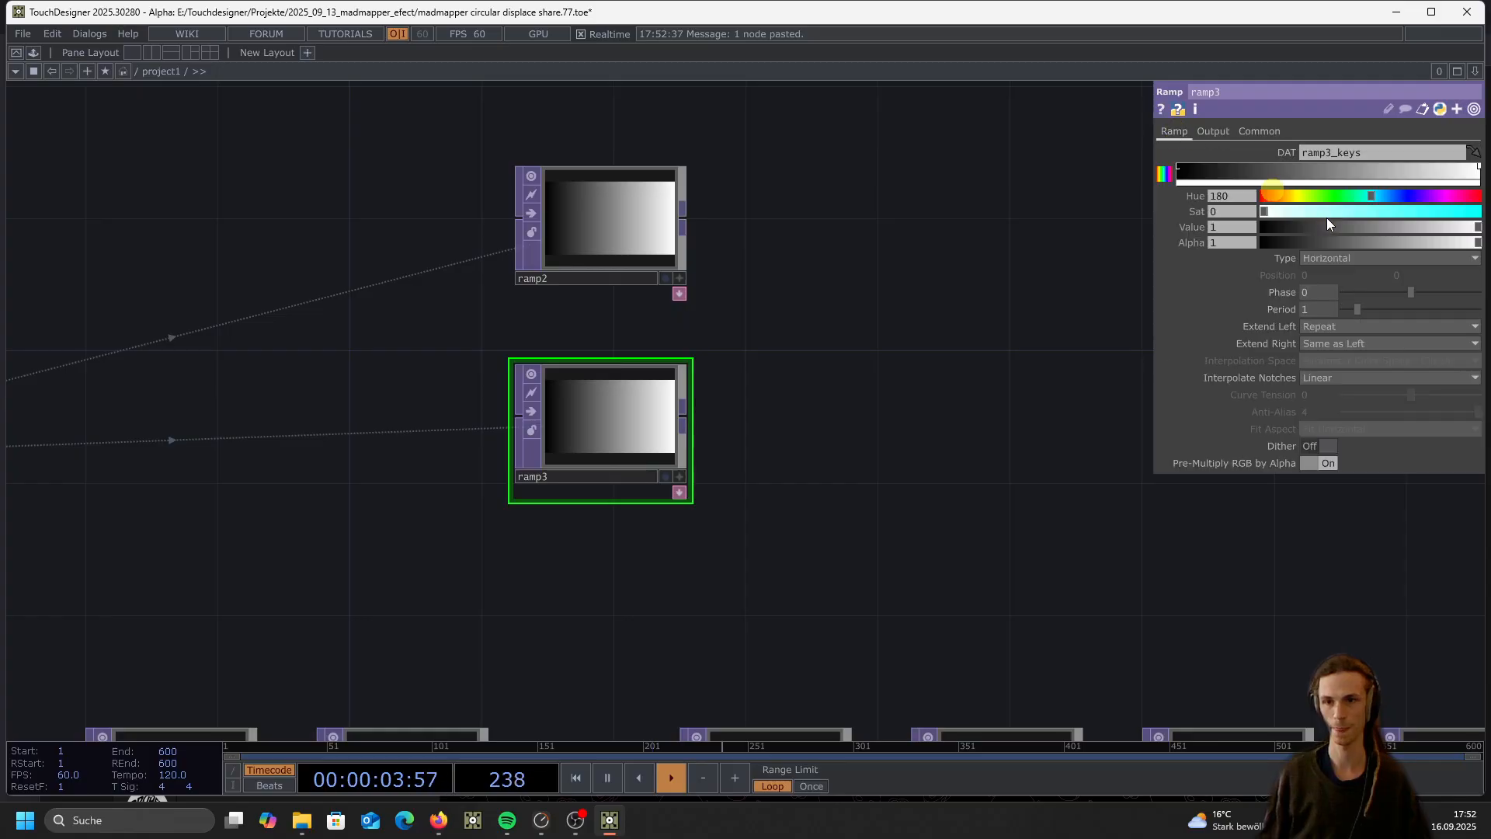
left_click(1345, 260)
left_click(1334, 272)
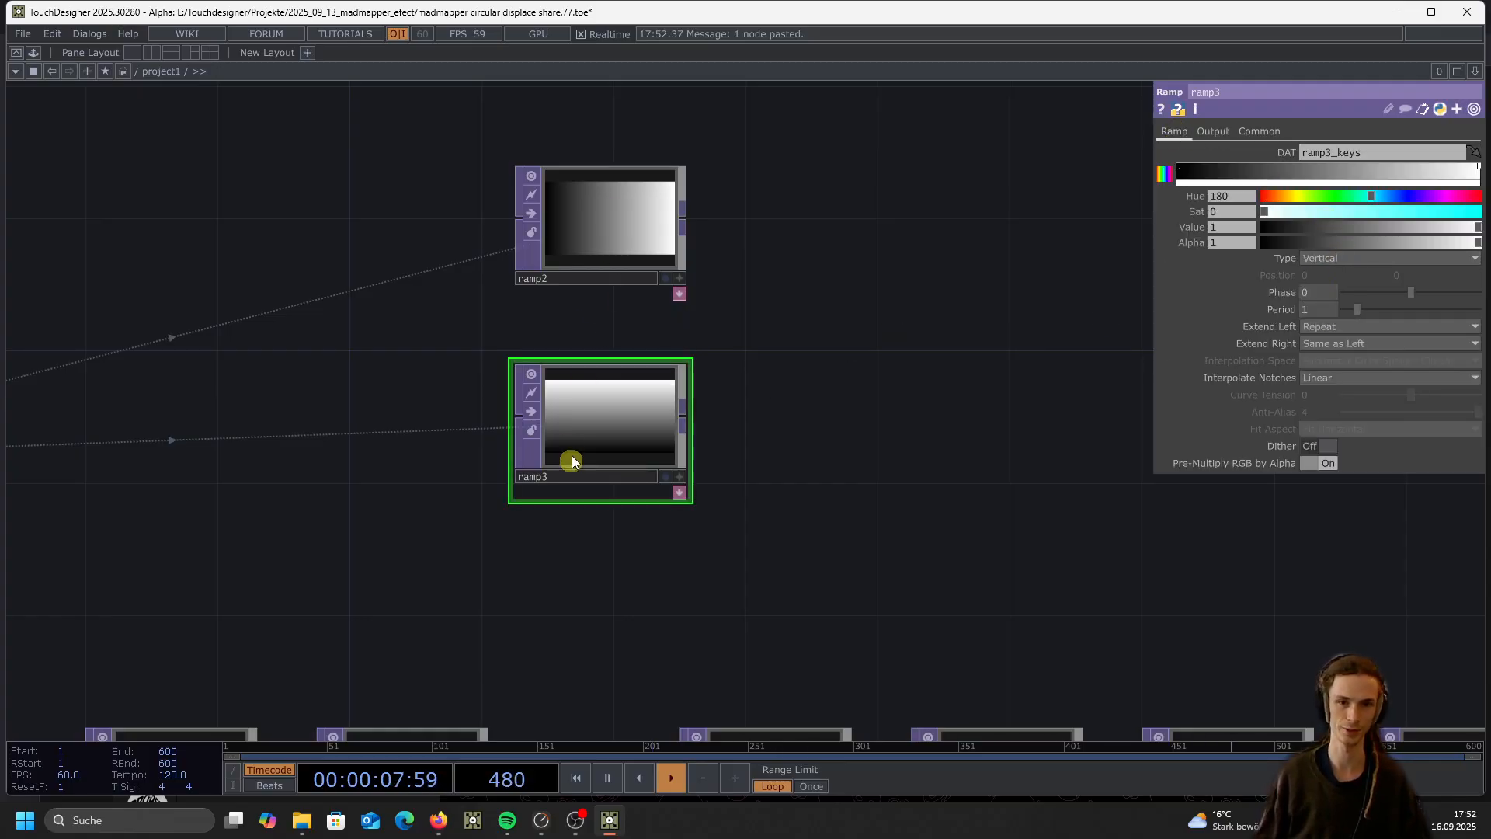
Add a Reorder TOP connected to the horizontal Ramp TOP's output
scroll(572, 460, "down", 3)
scroll(630, 324, "up", 2)
left_click(626, 330)
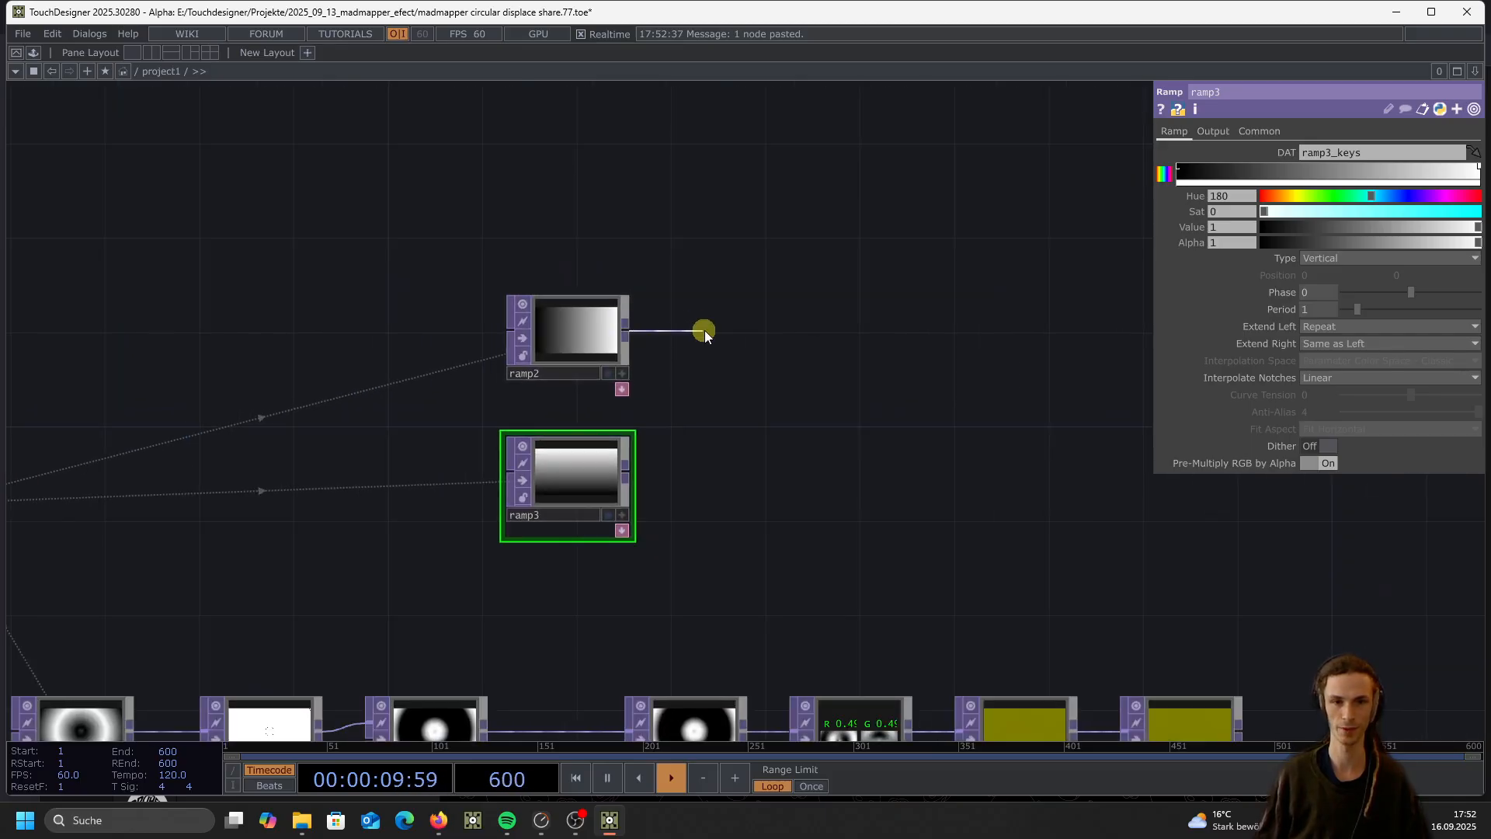
left_click(738, 332)
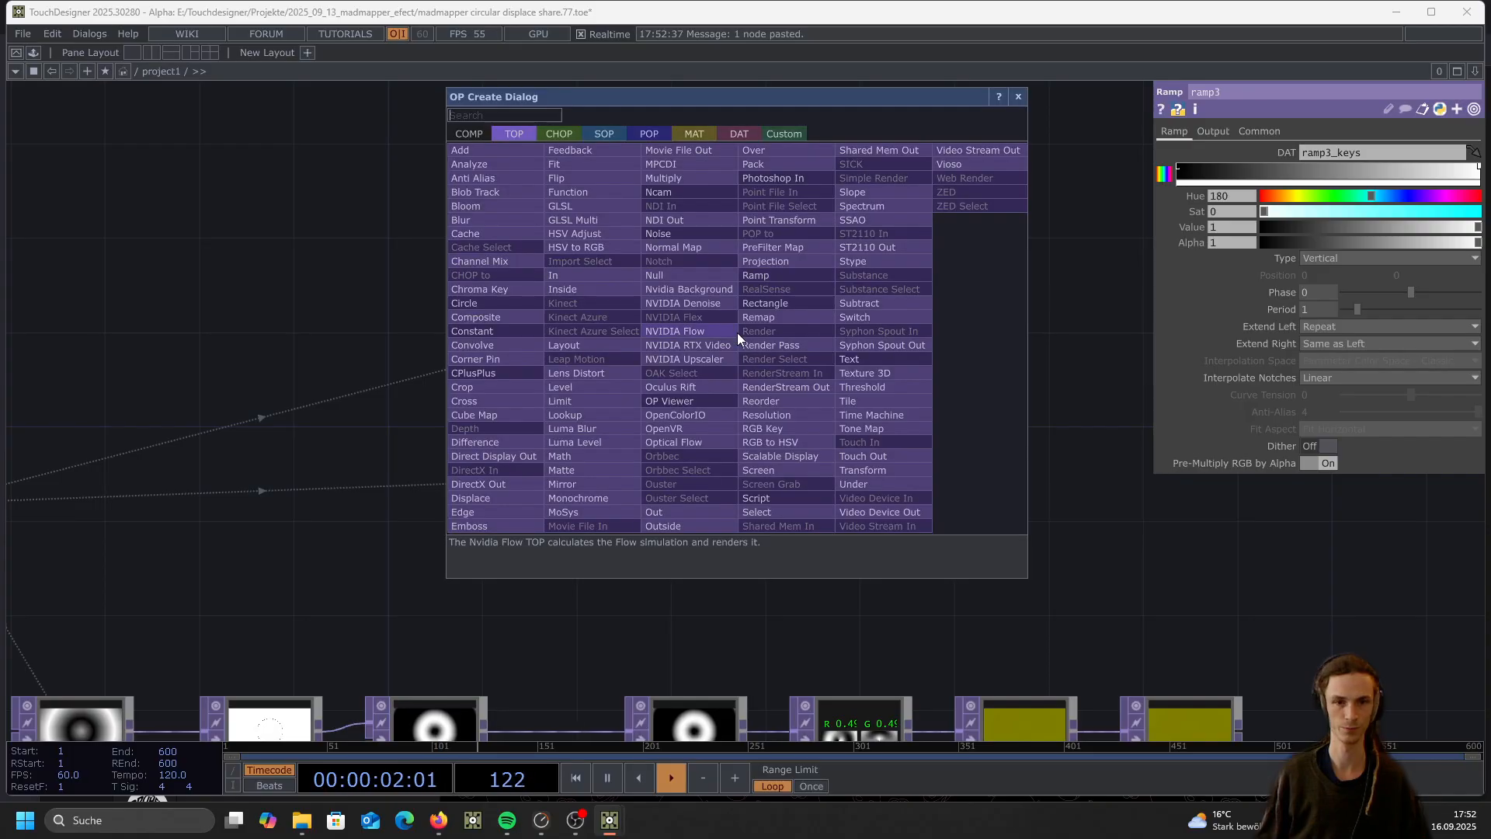
type("re")
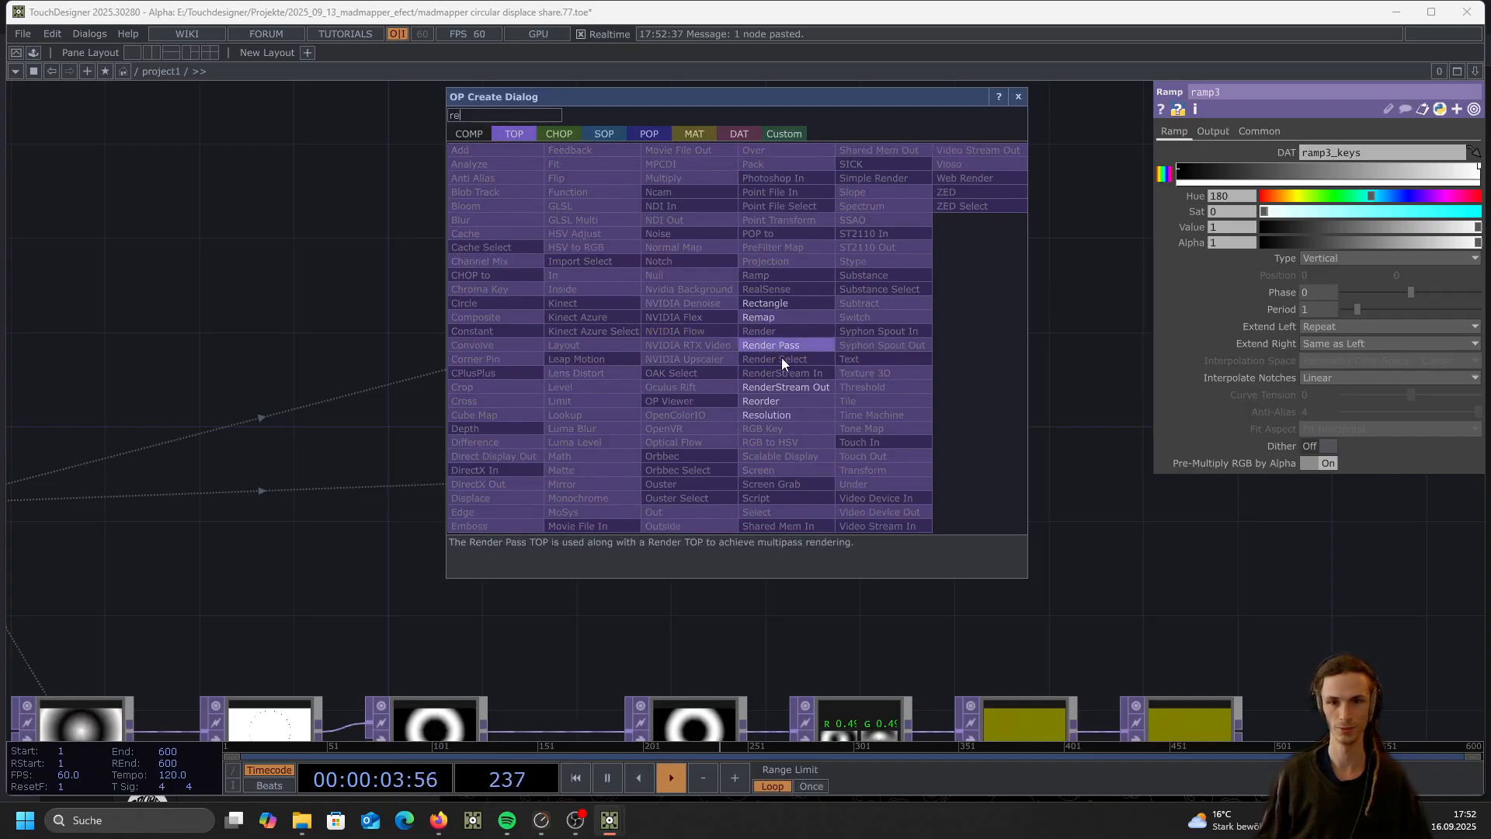
left_click(784, 401)
left_click(744, 349)
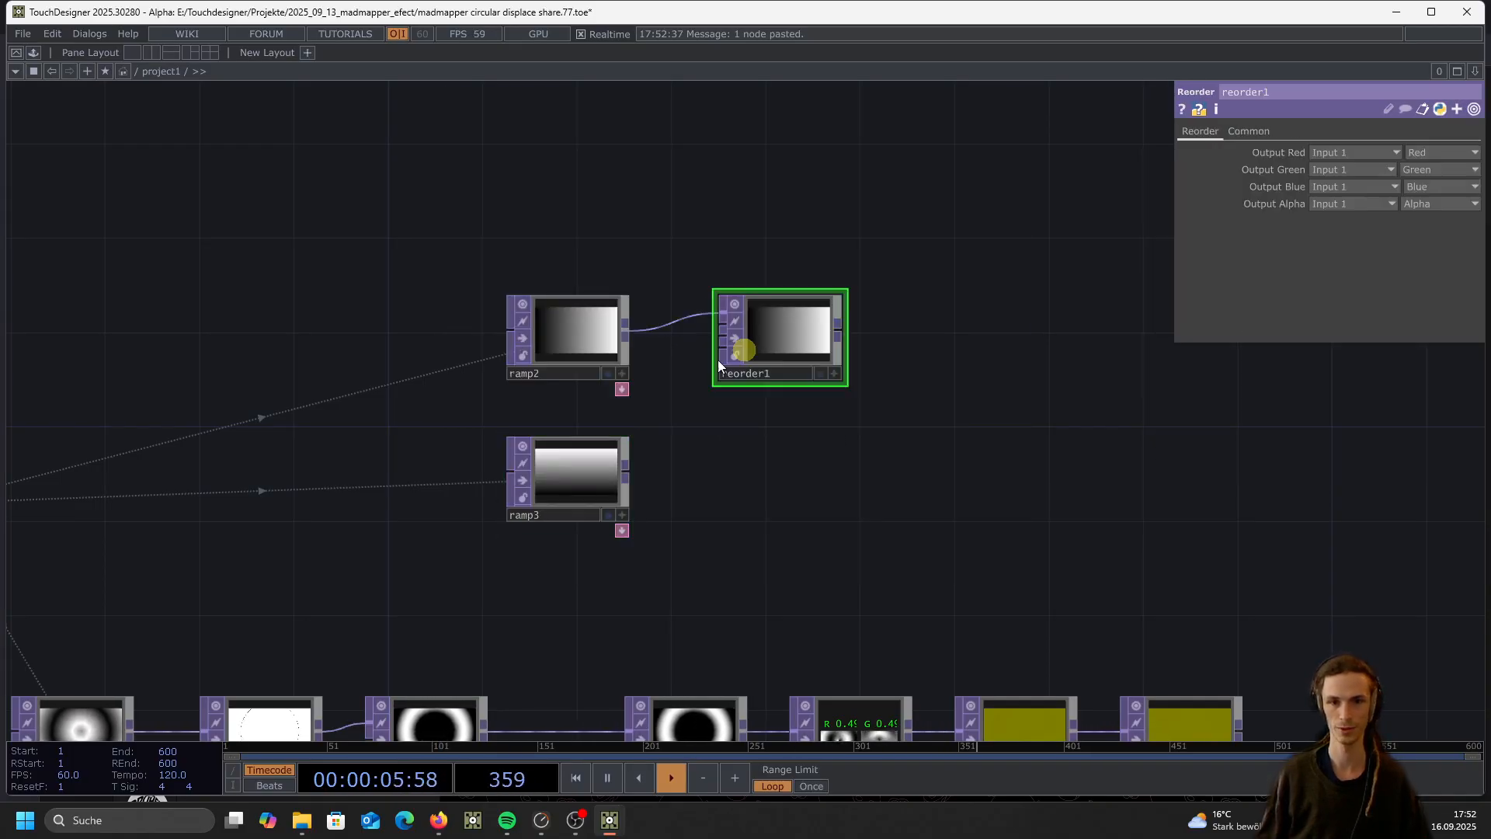
Connect the vertical Ramp TOP to the Reorder TOP's second input and set Output Green to use Input 2
scroll(622, 442, "up", 2)
left_click_drag(640, 489, 761, 288)
scroll(827, 292, "up", 2)
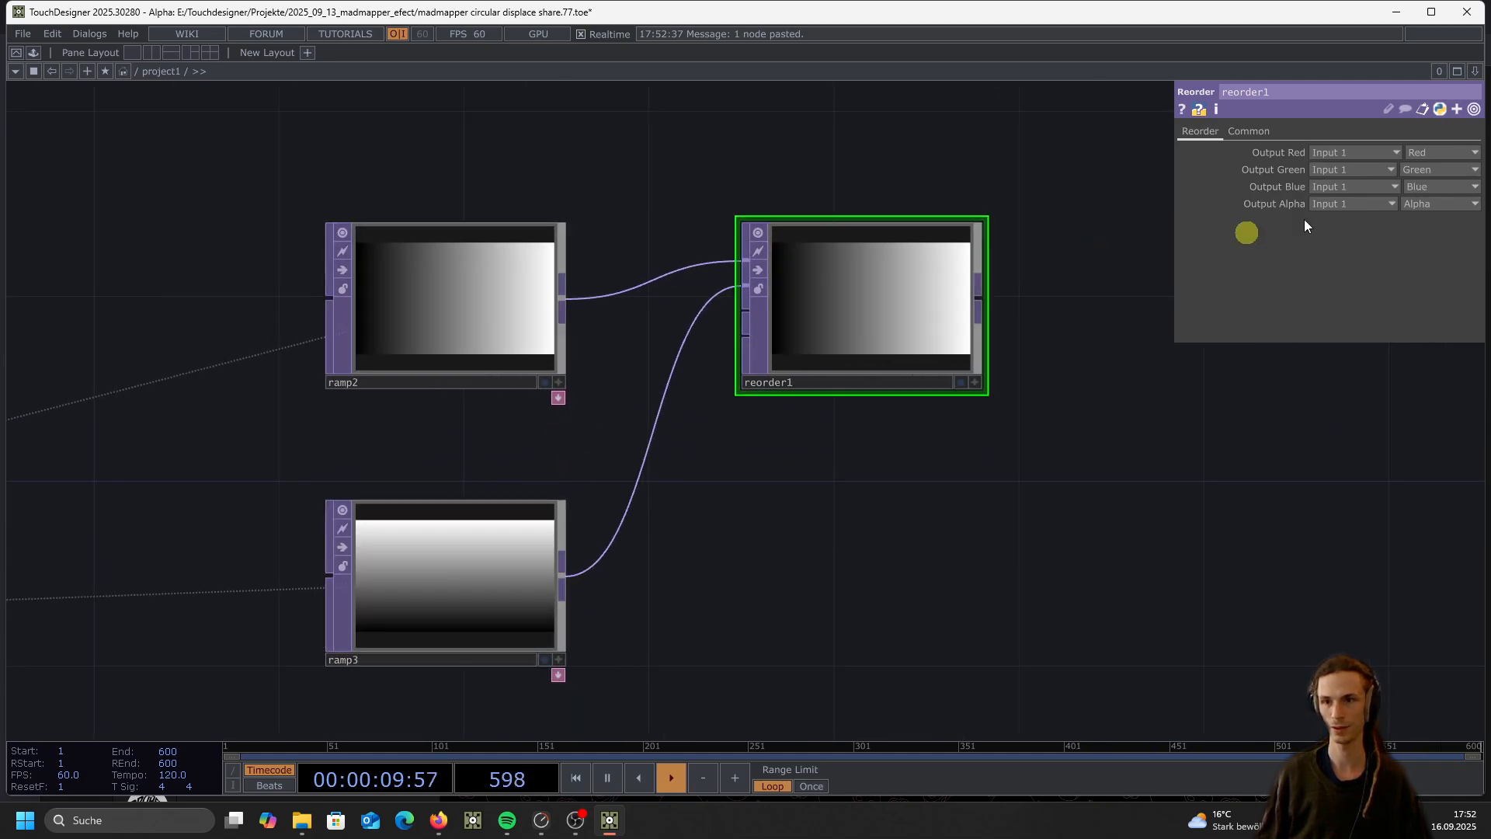
left_click(1347, 186)
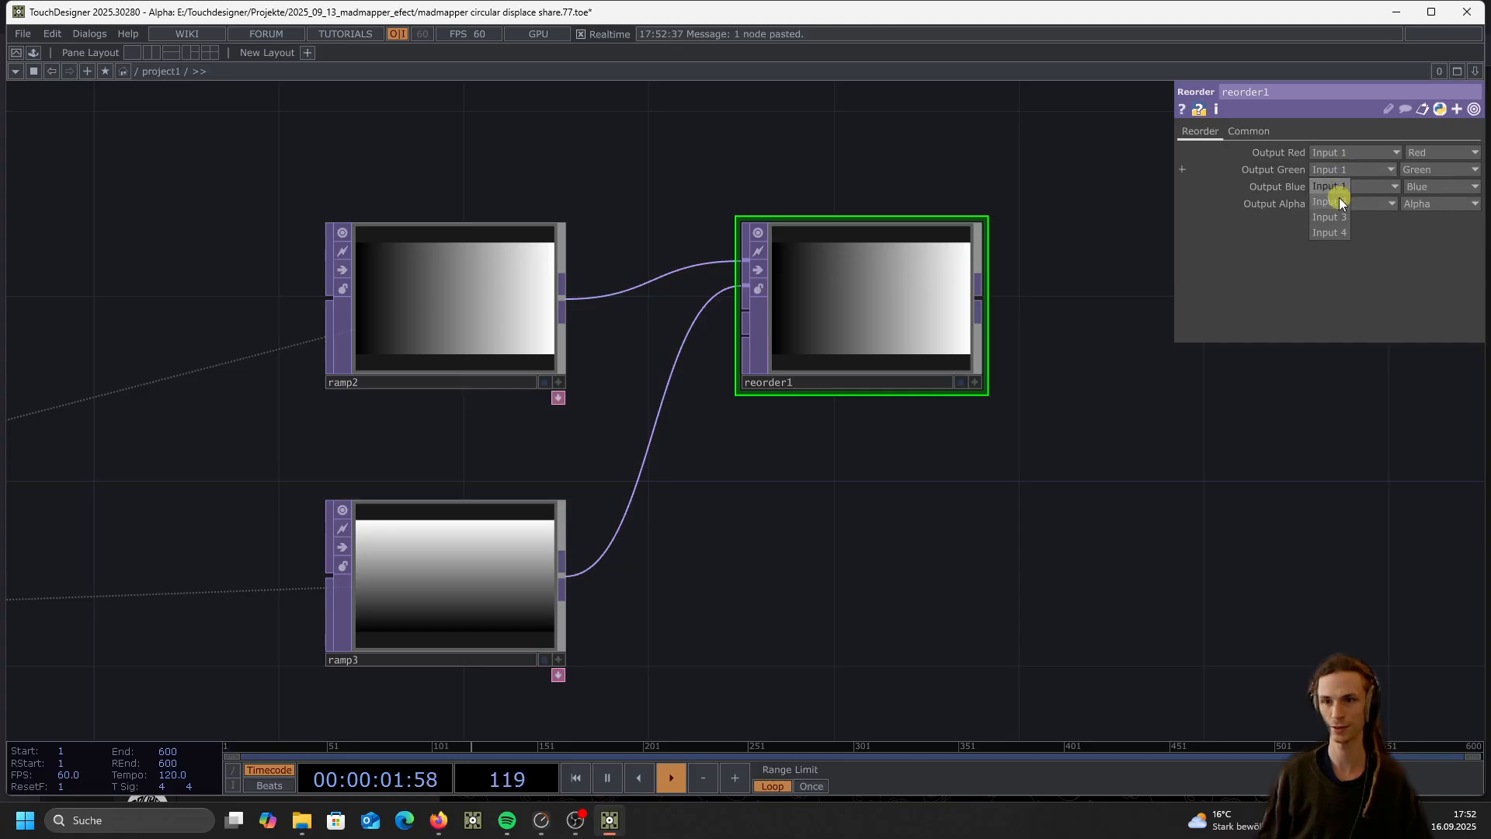
left_click(1338, 198)
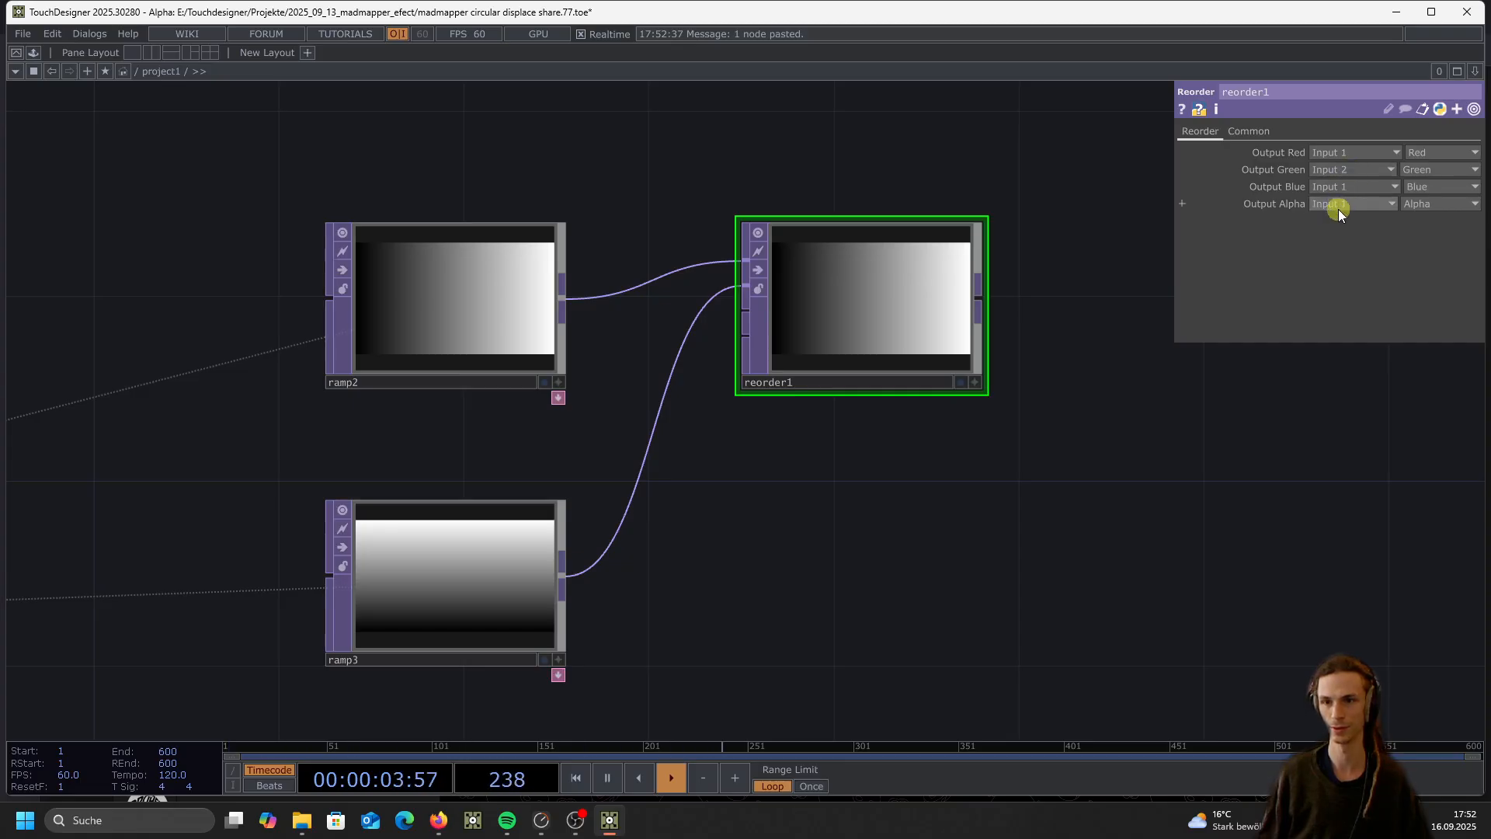
Set the Reorder TOP's pixel format to 32-bit float (RGBA)
left_click(1255, 136)
left_click(1386, 326)
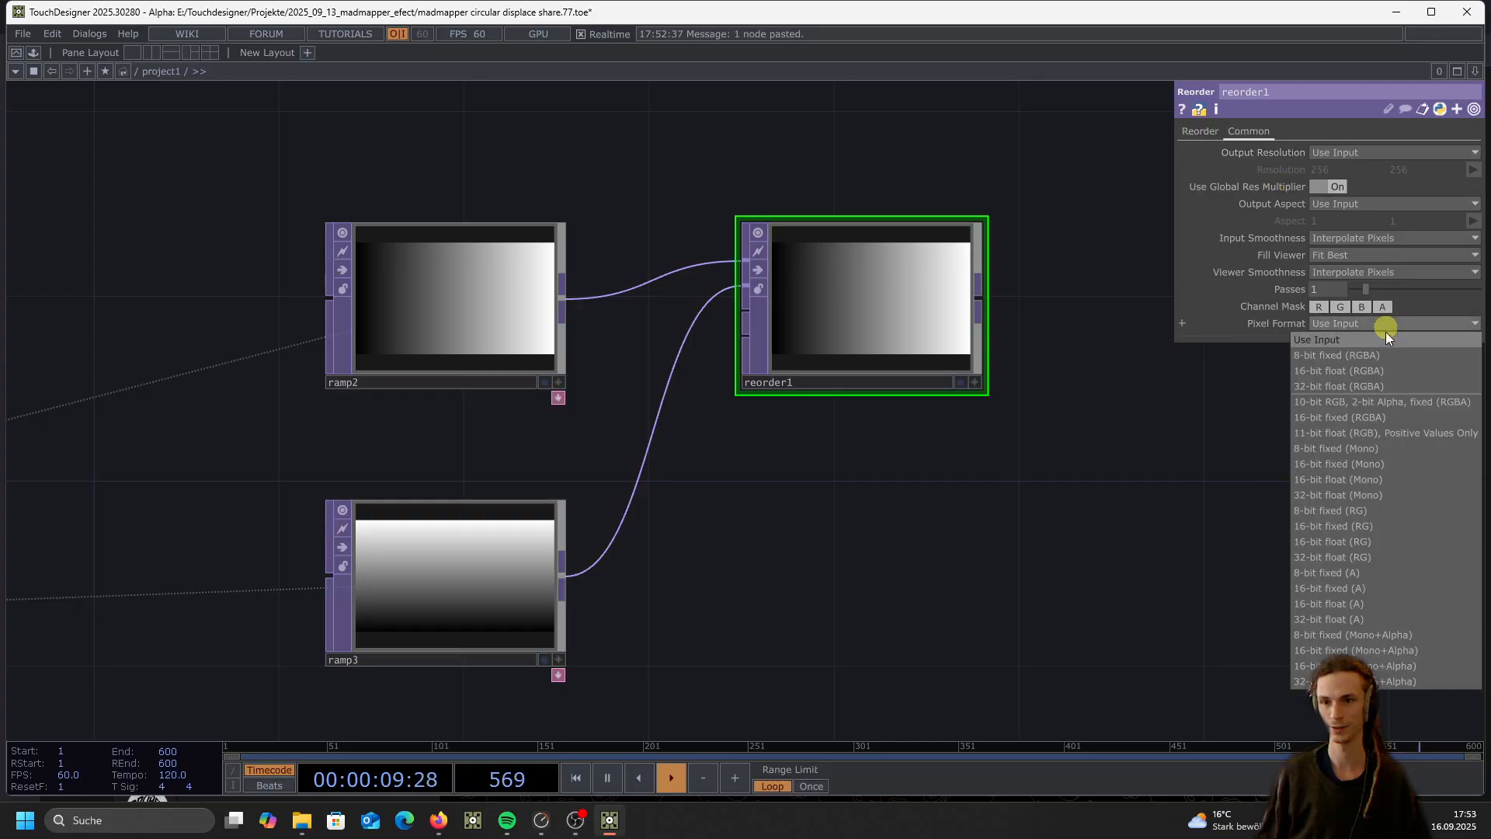
left_click(1410, 389)
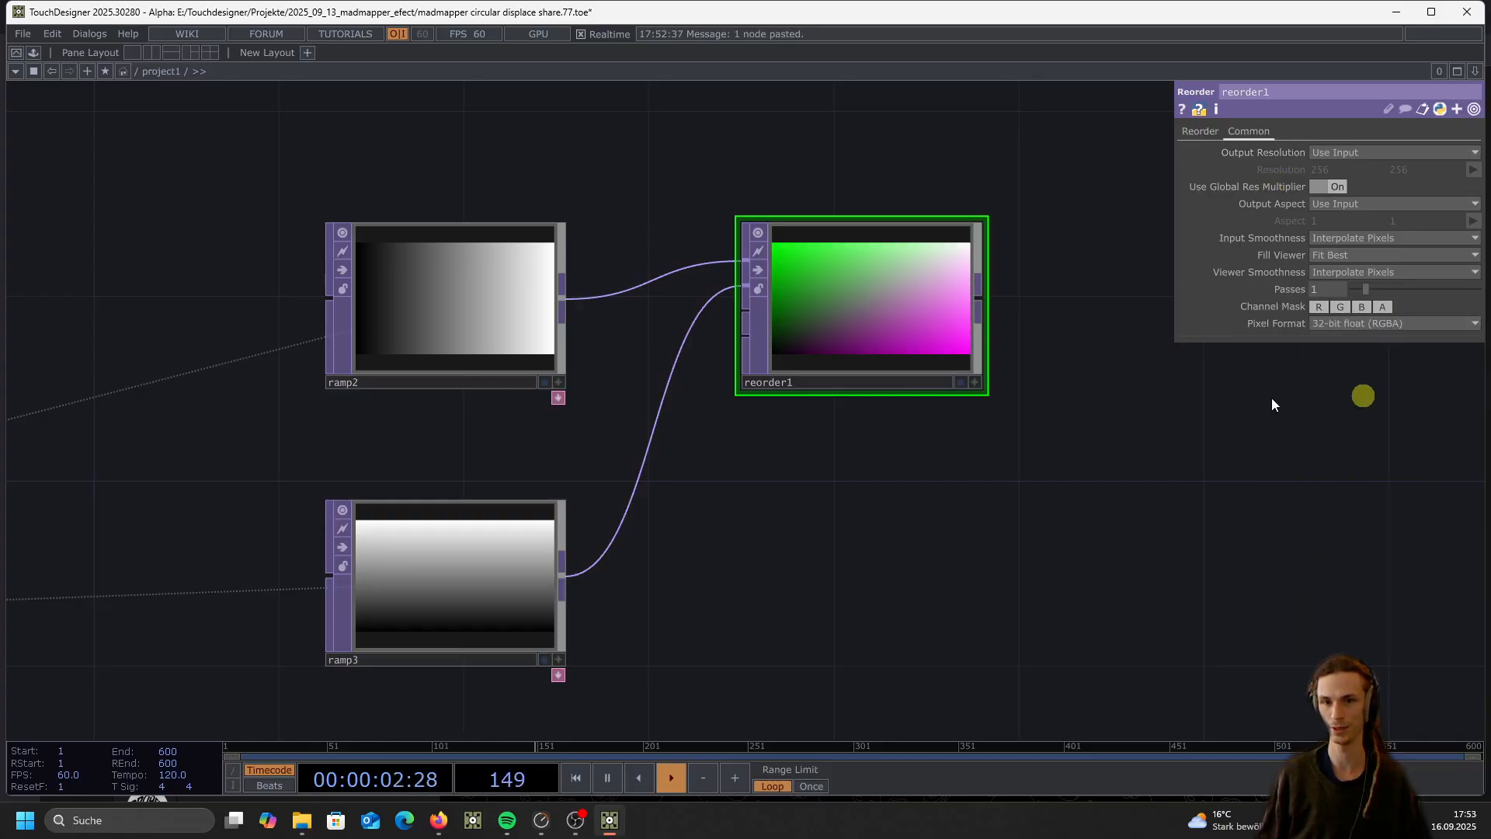
Set the Reorder TOP's Output Blue channel to Zero
left_click(1210, 137)
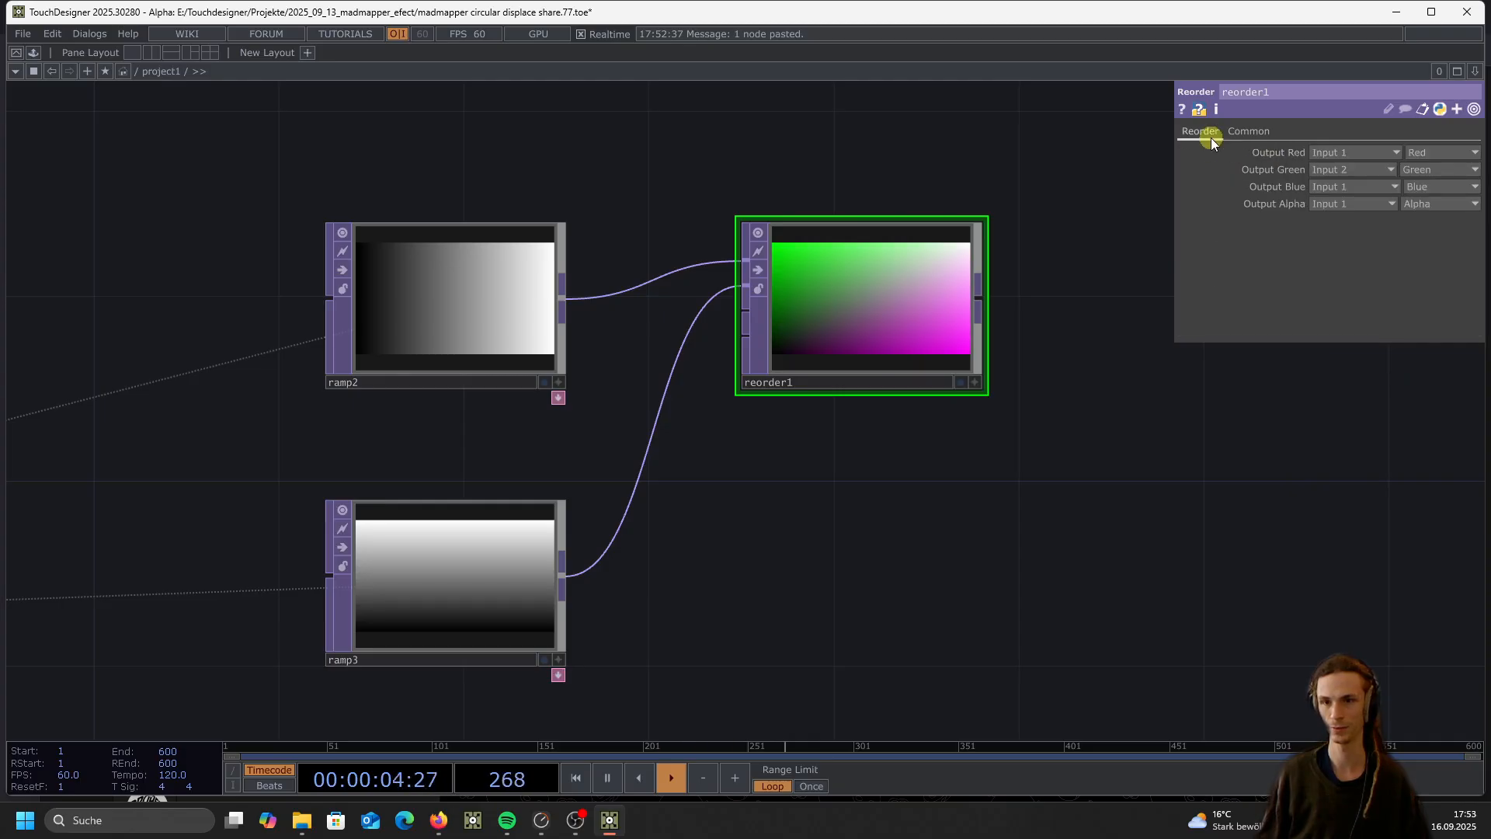
left_click(1442, 188)
left_click(1441, 345)
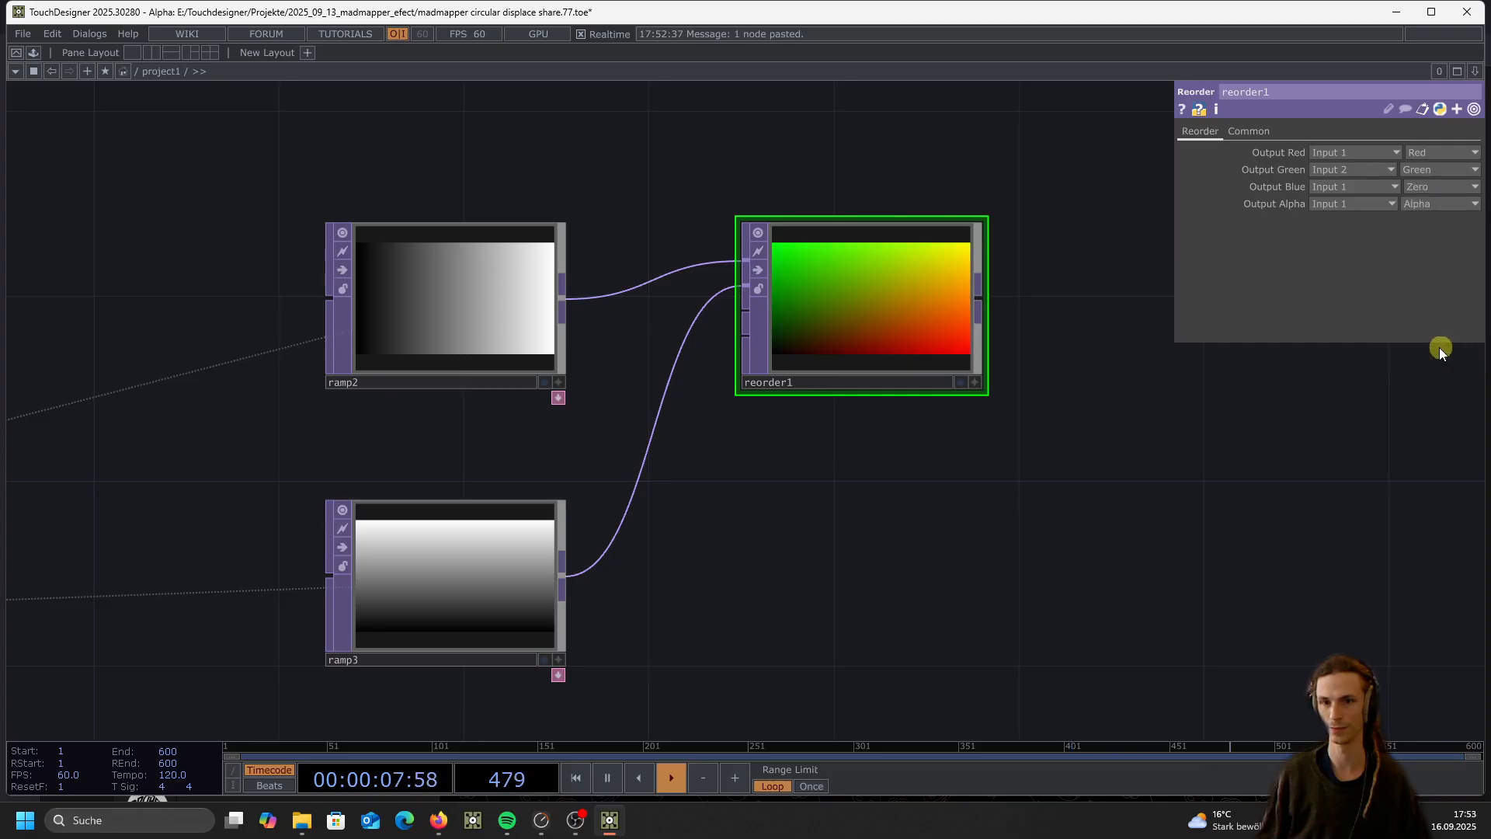
Add a Null TOP connected to the Reorder TOP's output, leaving room between the two nodes
scroll(700, 483, "down", 5)
scroll(677, 466, "up", 2)
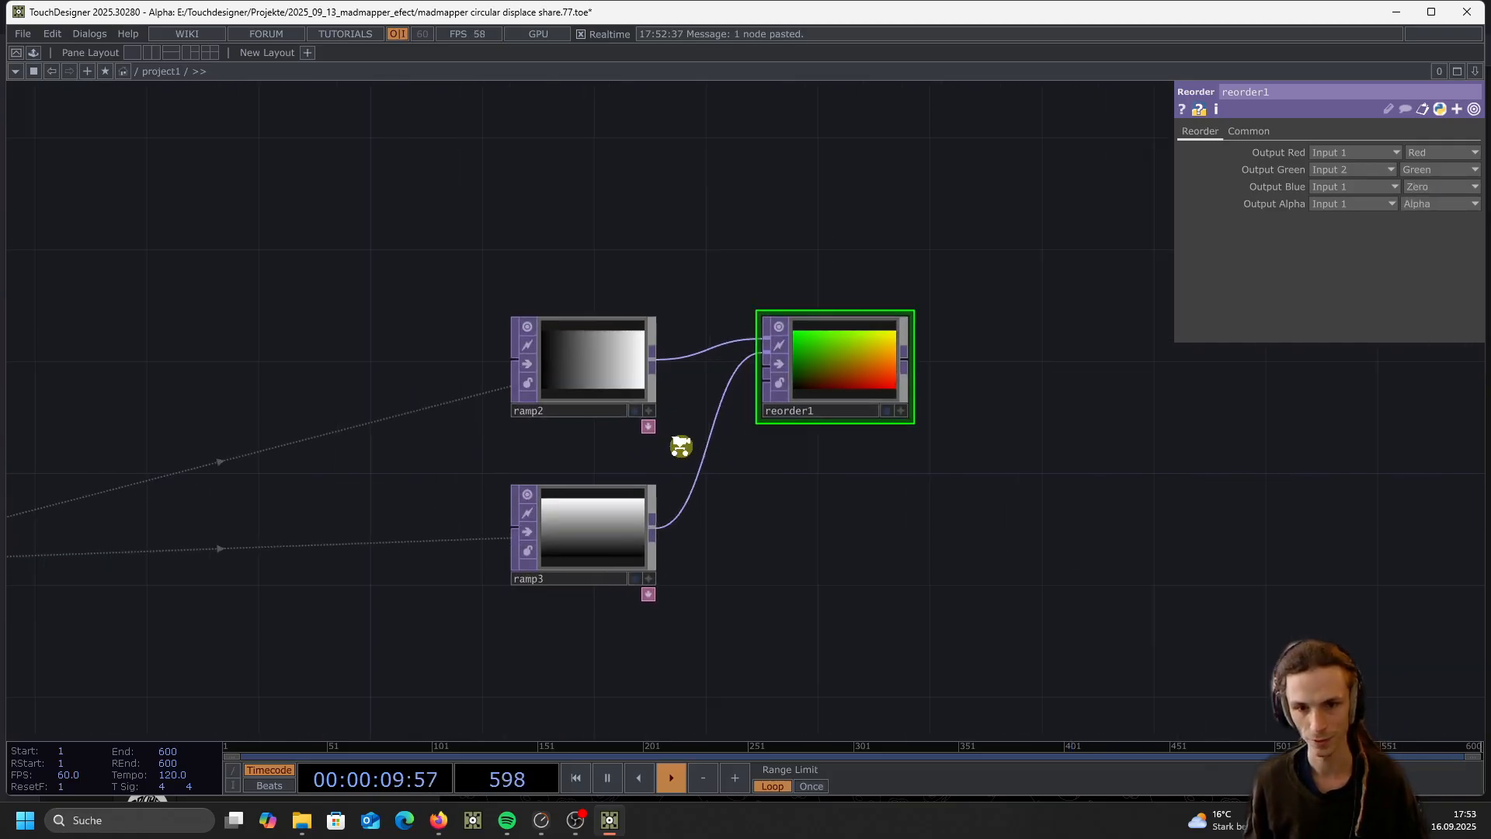
scroll(679, 442, "down", 2)
scroll(808, 406, "up", 2)
scroll(806, 404, "down", 2)
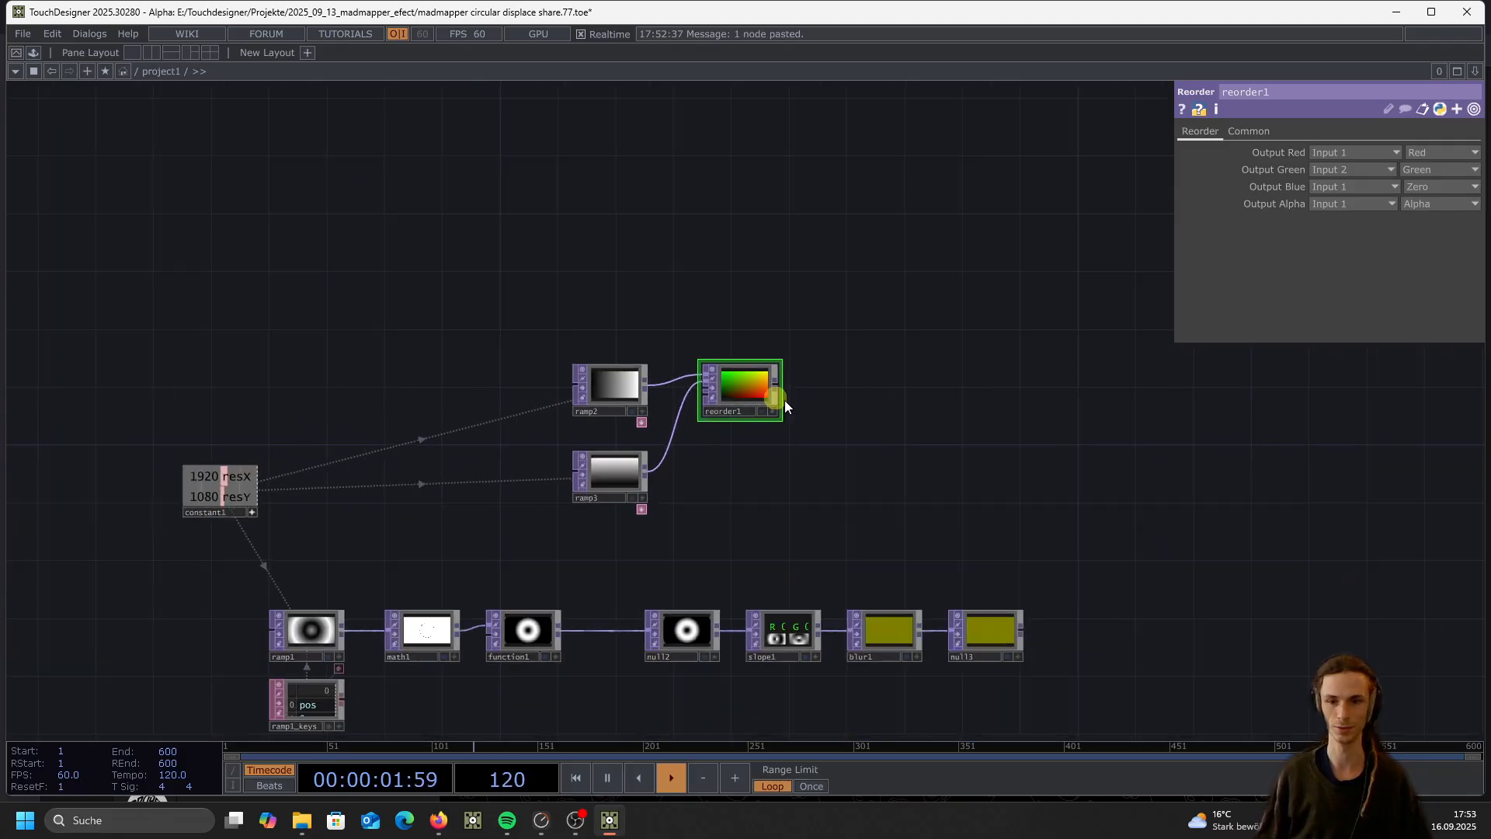
scroll(799, 402, "up", 3)
left_click_drag(691, 365, 1005, 370)
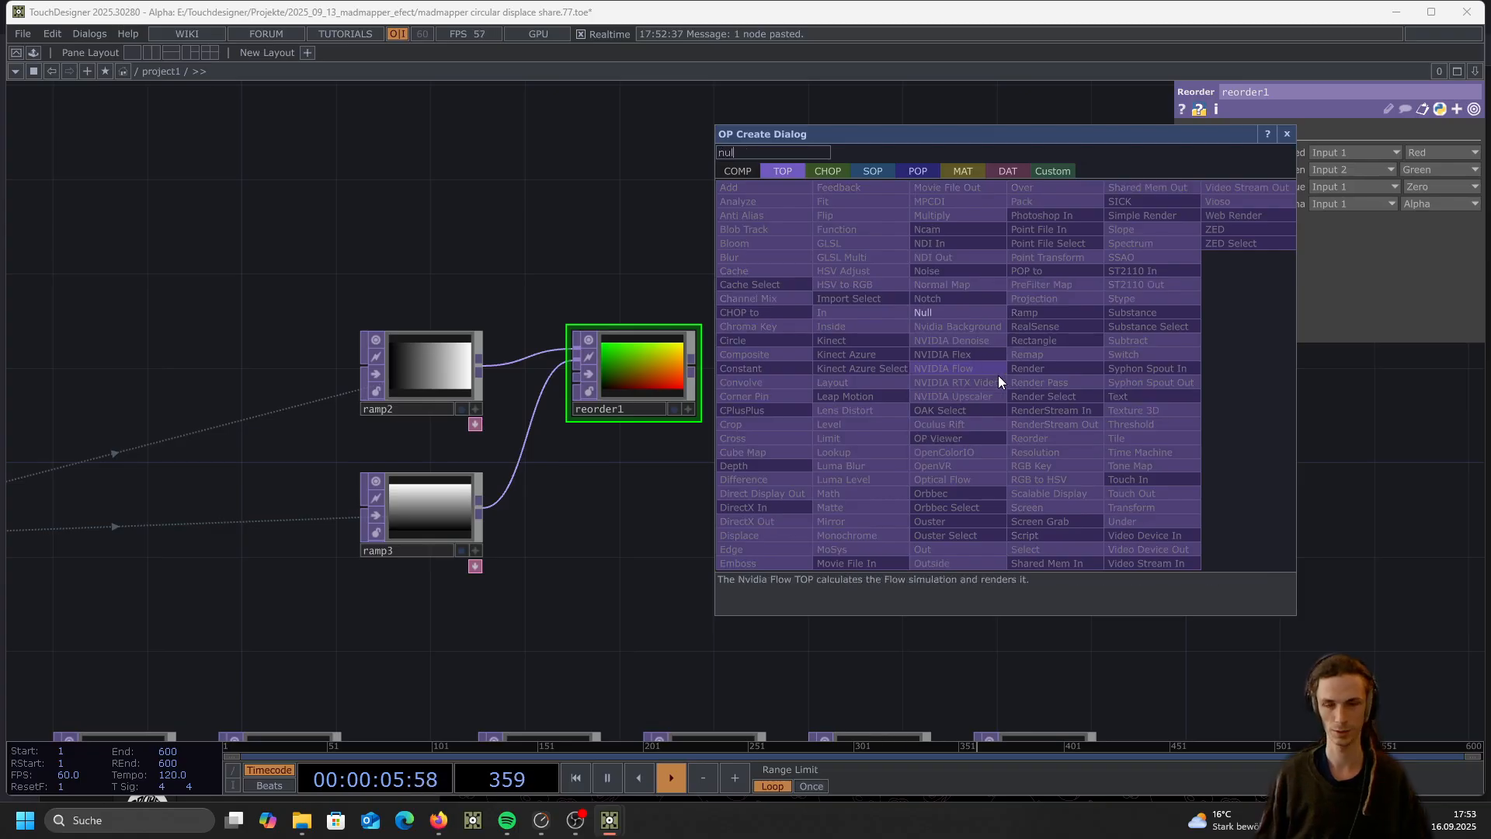
left_click(941, 313)
left_click(1022, 366)
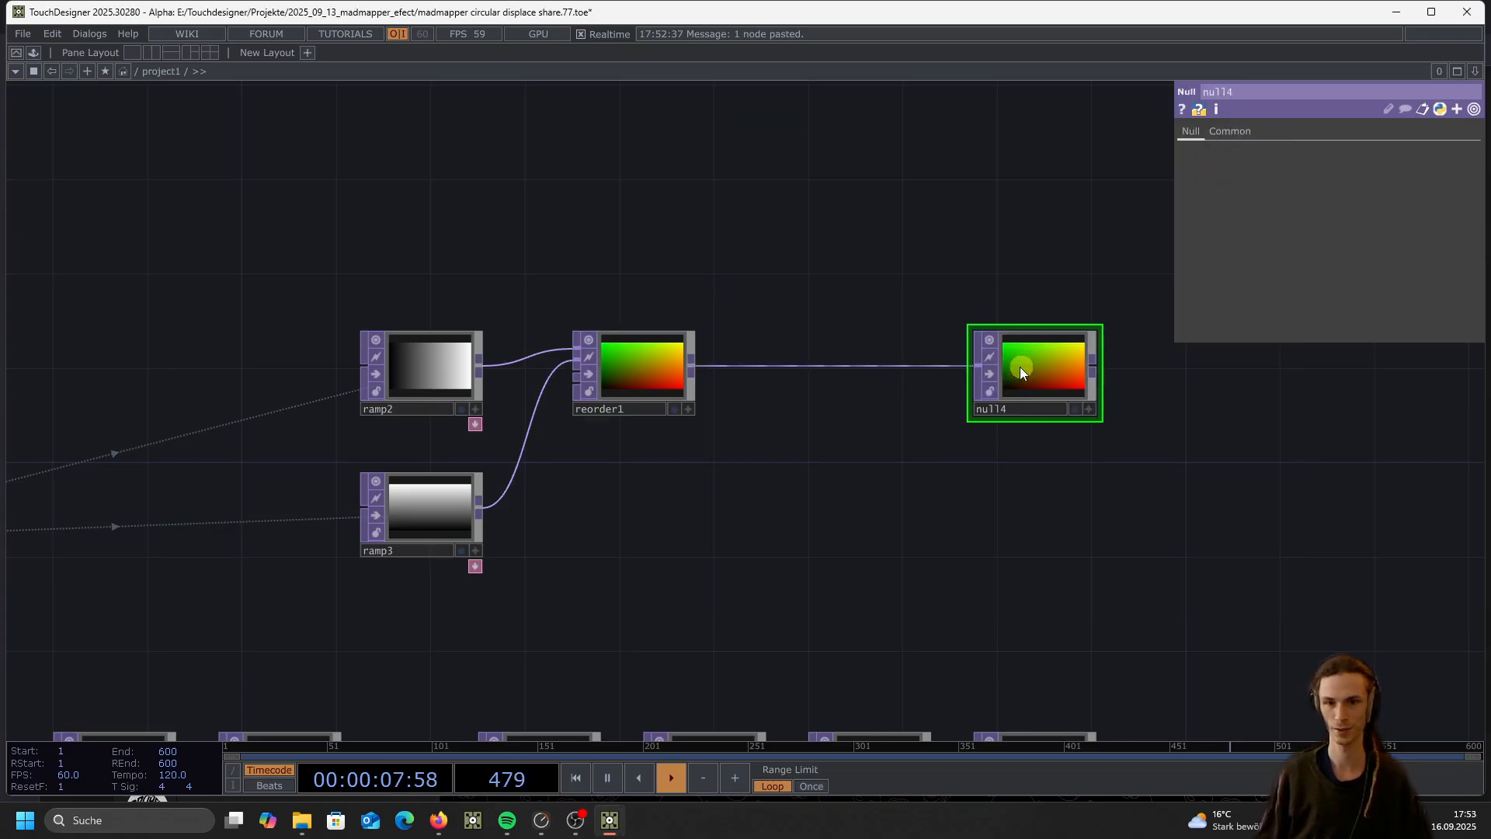
Add a Displace TOP after the UV ramp's Null and connect the blurred slope map's Null to its second input
scroll(854, 419, "down", 3)
scroll(902, 399, "up", 1)
left_click_drag(919, 361, 1022, 348)
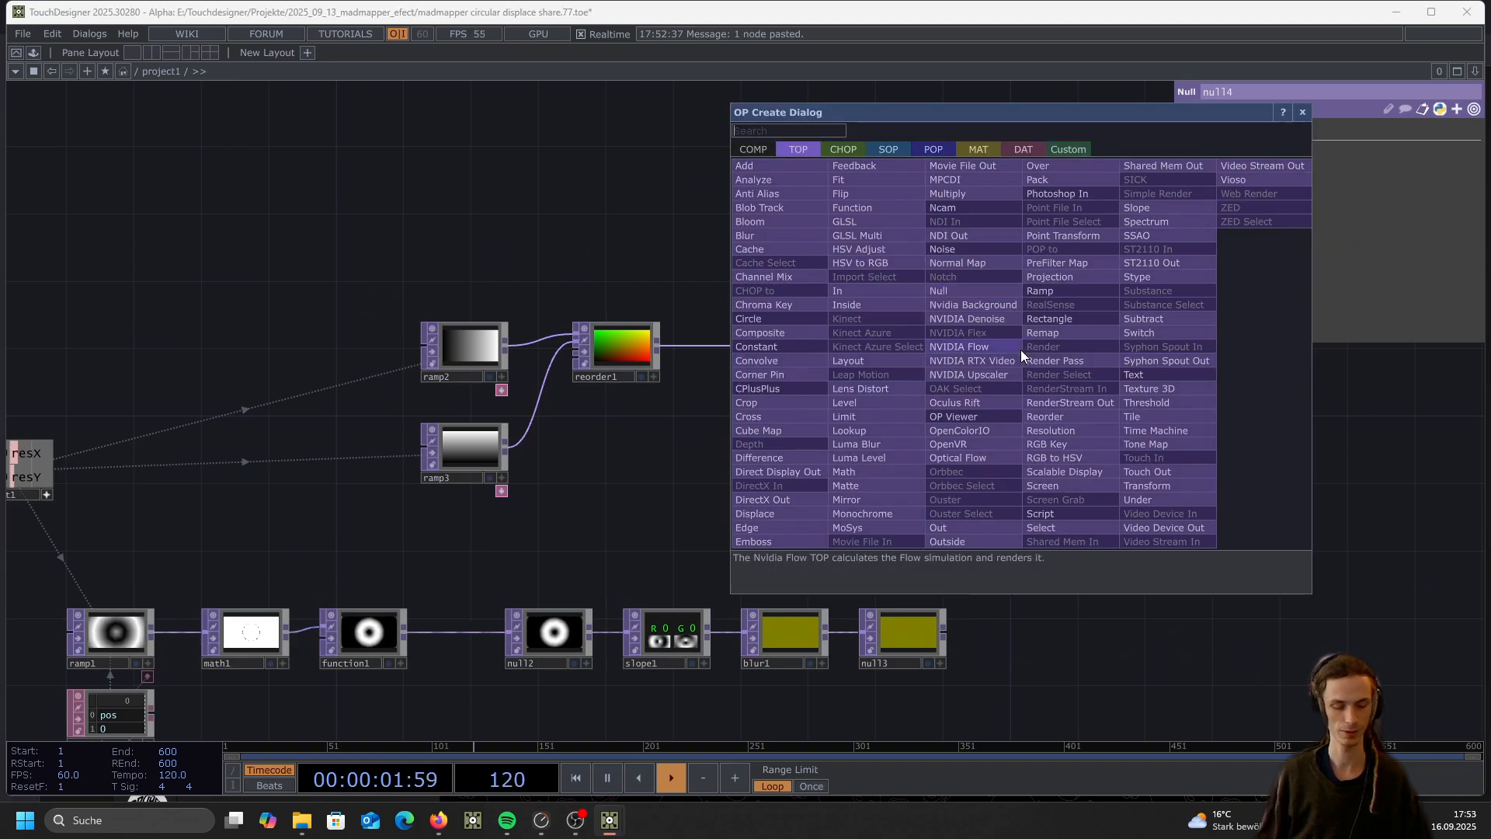
type("di")
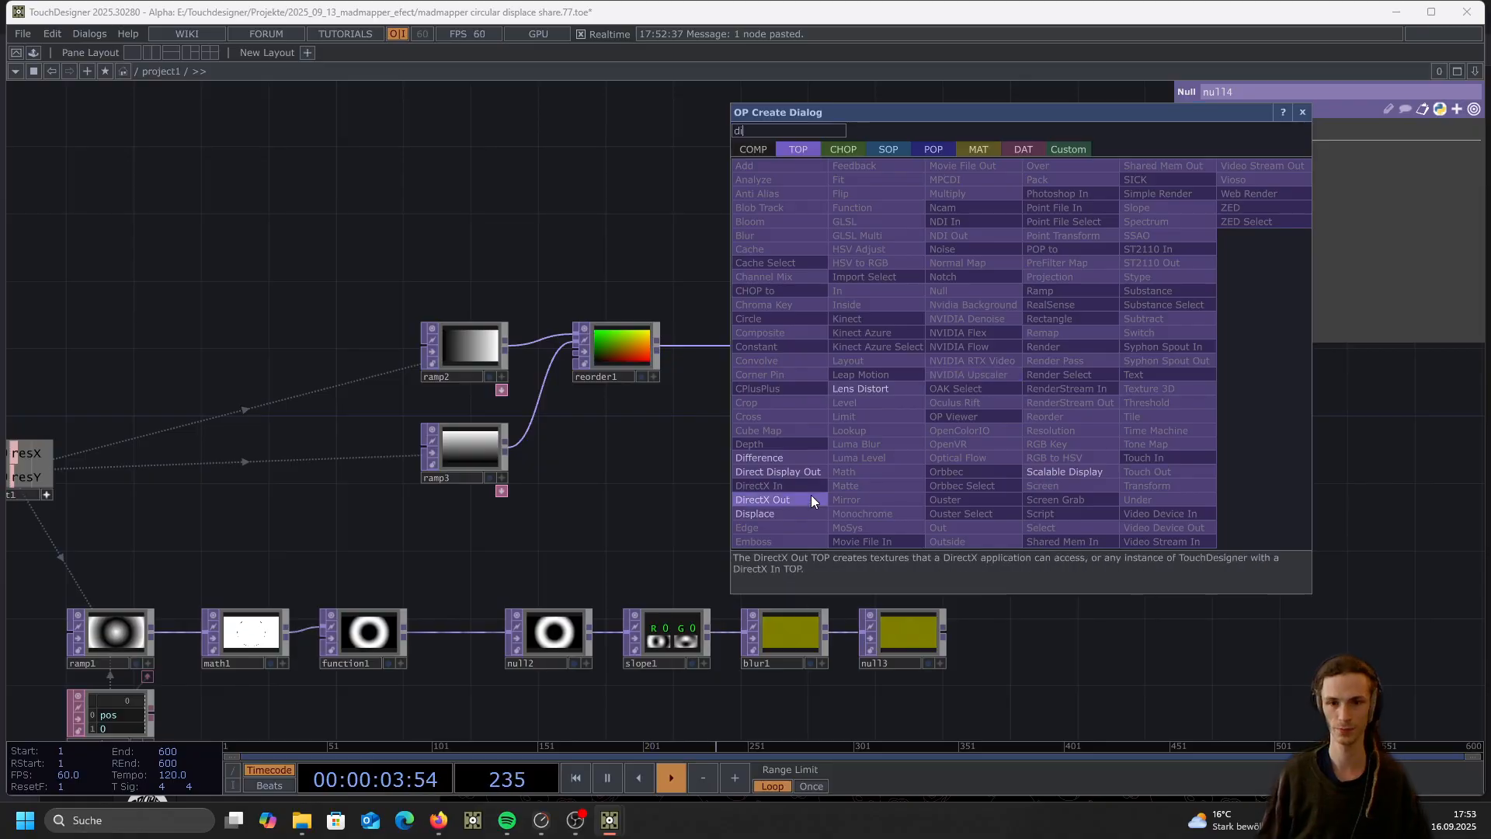
left_click(784, 513)
left_click(1055, 351)
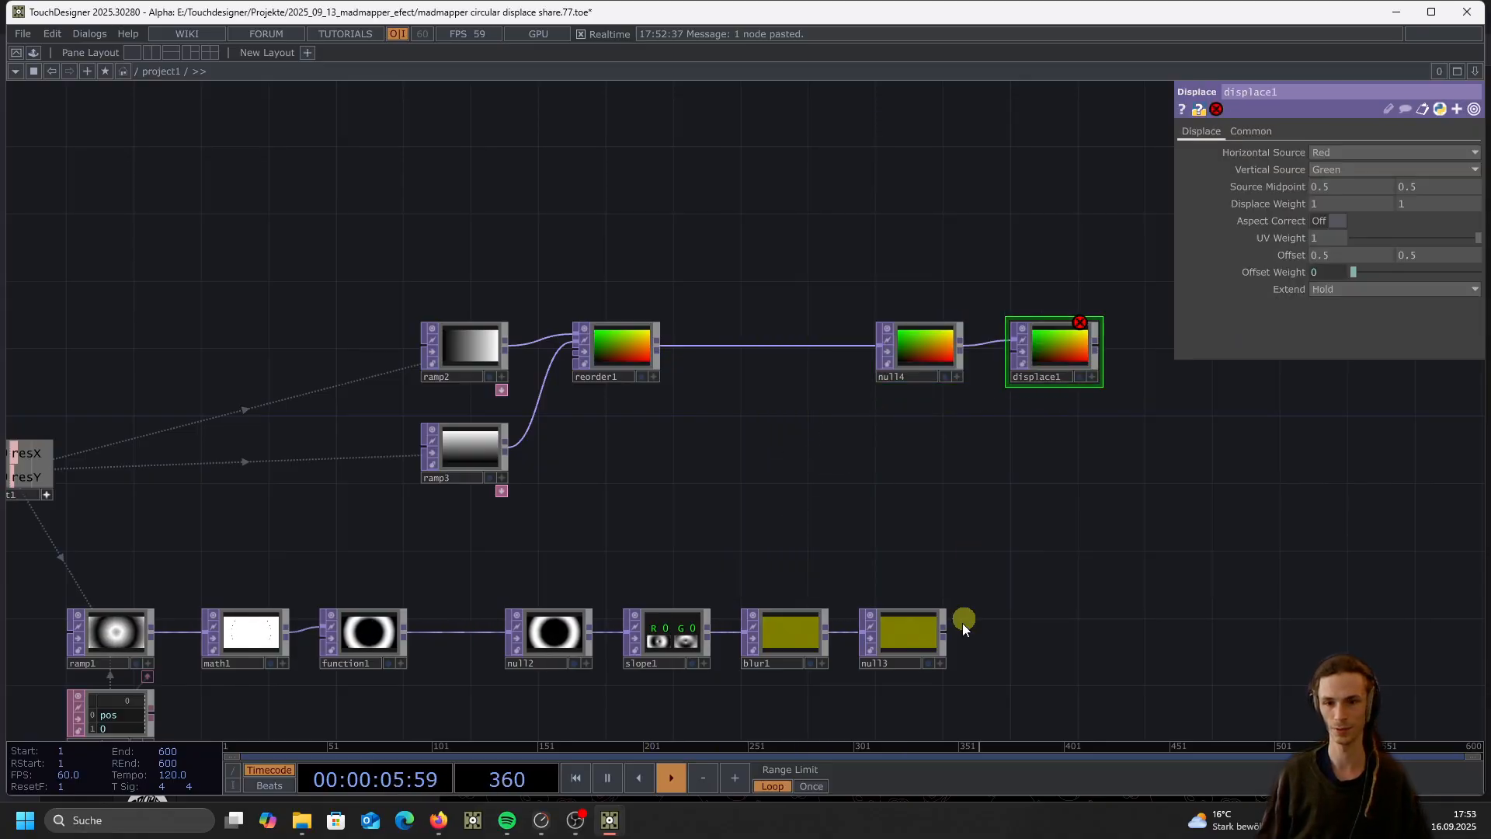
left_click_drag(944, 634, 1018, 351)
Examine the slope map chain and compare it with the Displace TOP's output
scroll(1018, 351, "up", 3)
scroll(858, 528, "down", 3)
scroll(830, 670, "up", 6)
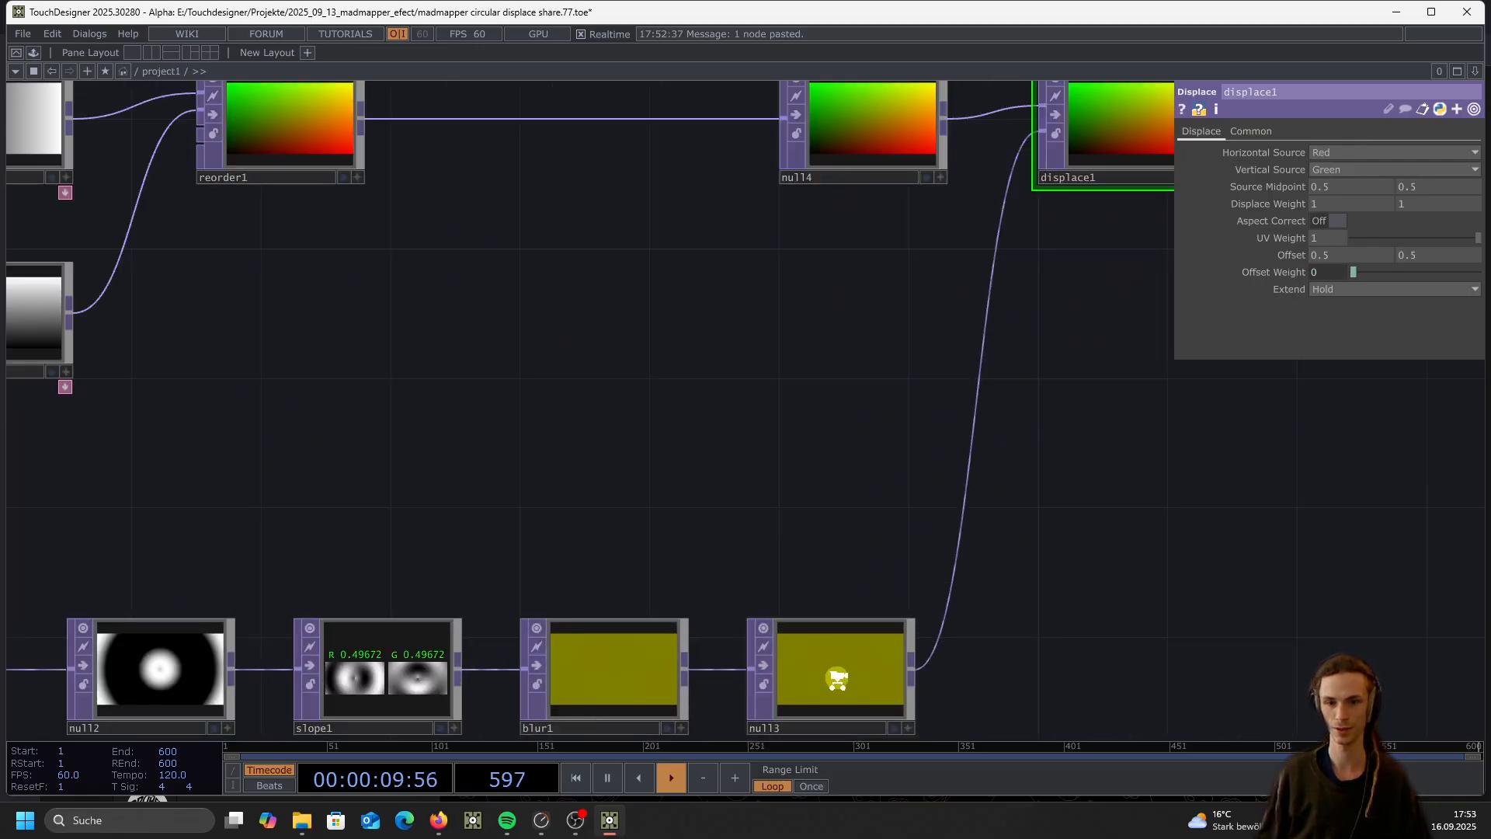
scroll(788, 642, "down", 3)
scroll(399, 685, "up", 3)
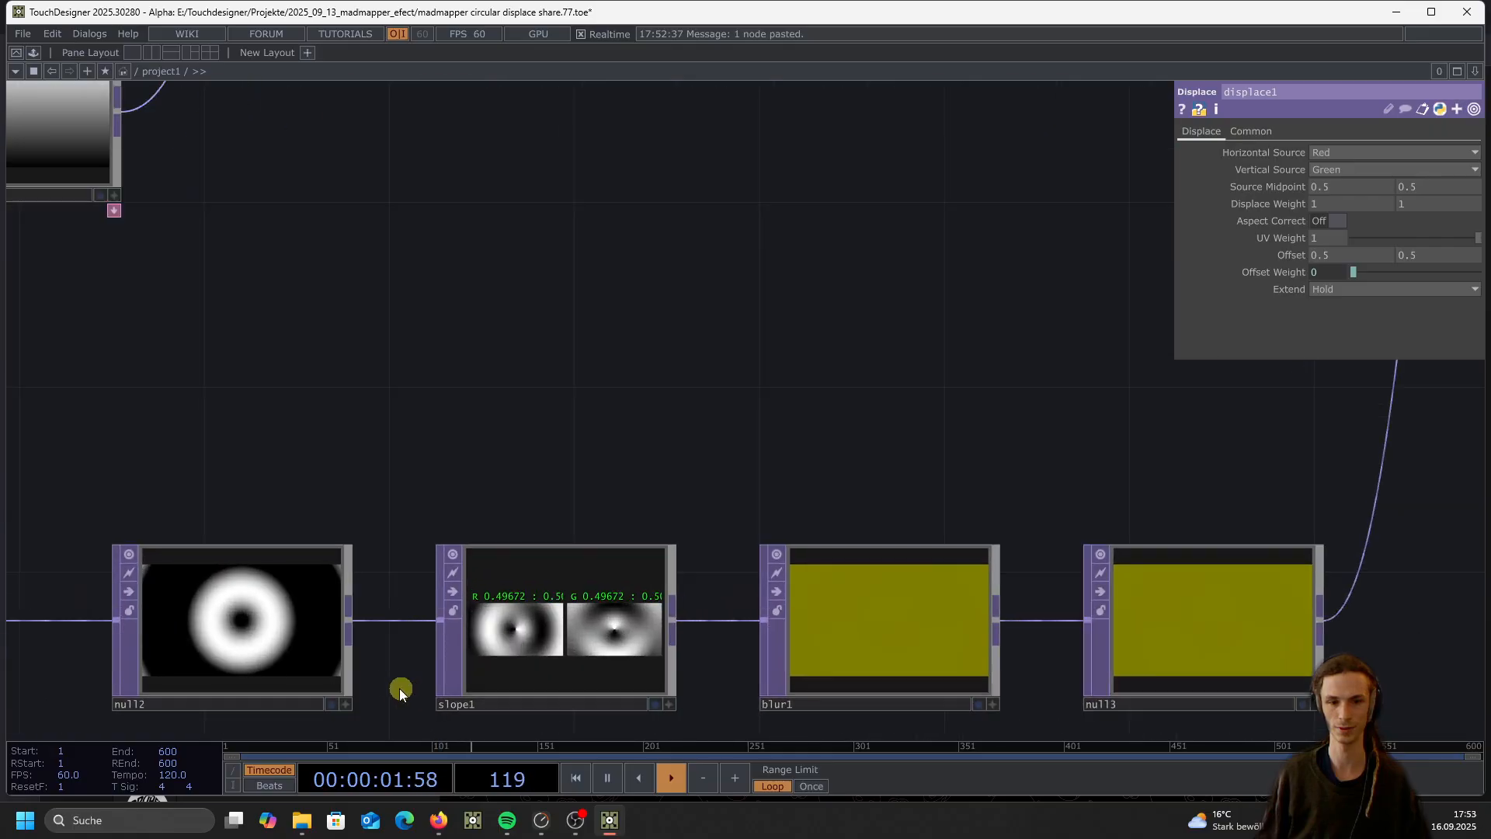
scroll(399, 675, "down", 4)
scroll(400, 672, "down", 1)
scroll(847, 424, "up", 8)
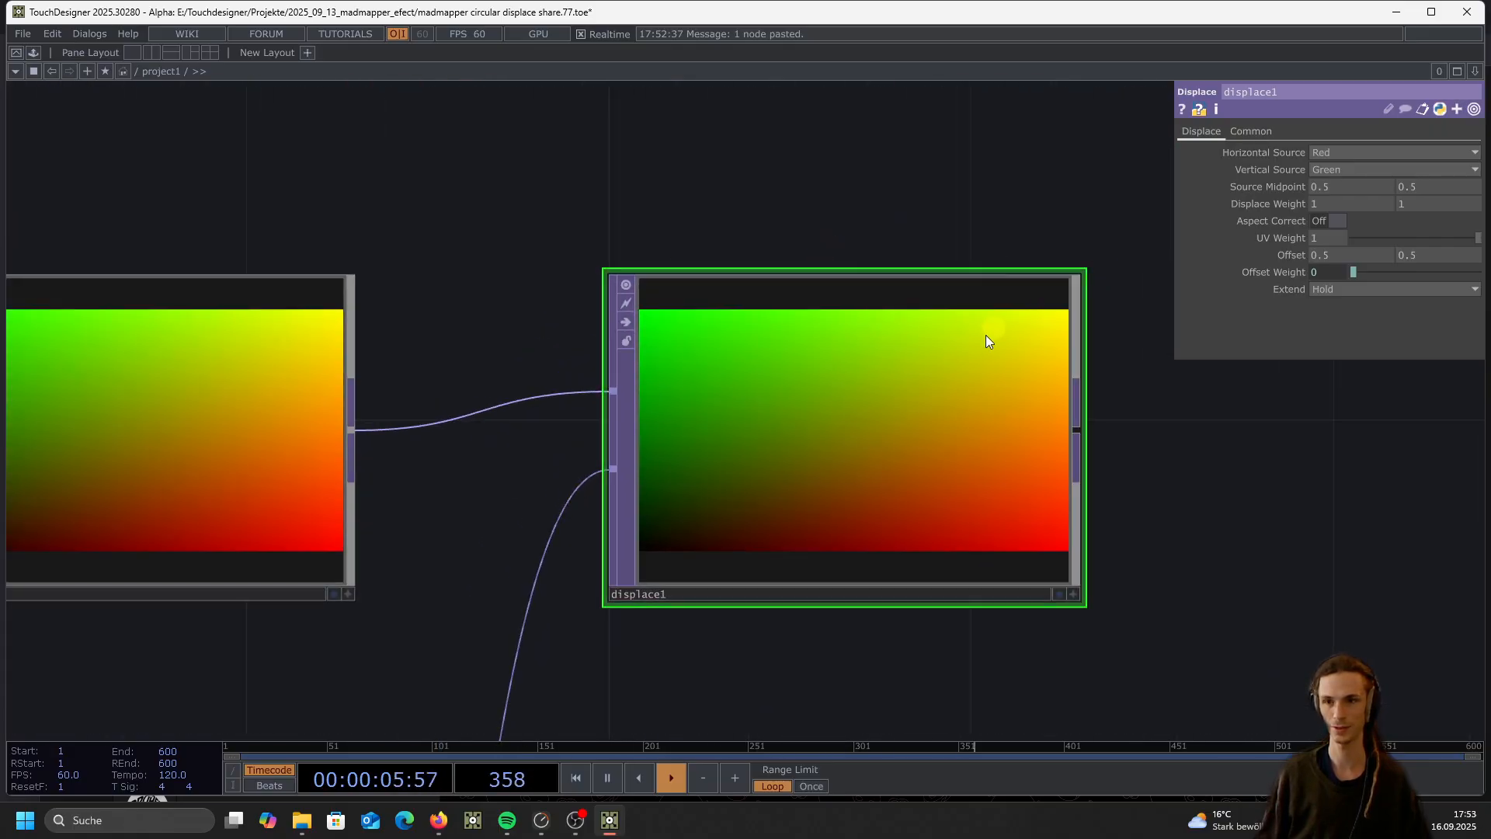
scroll(844, 380, "down", 3)
scroll(815, 401, "down", 3)
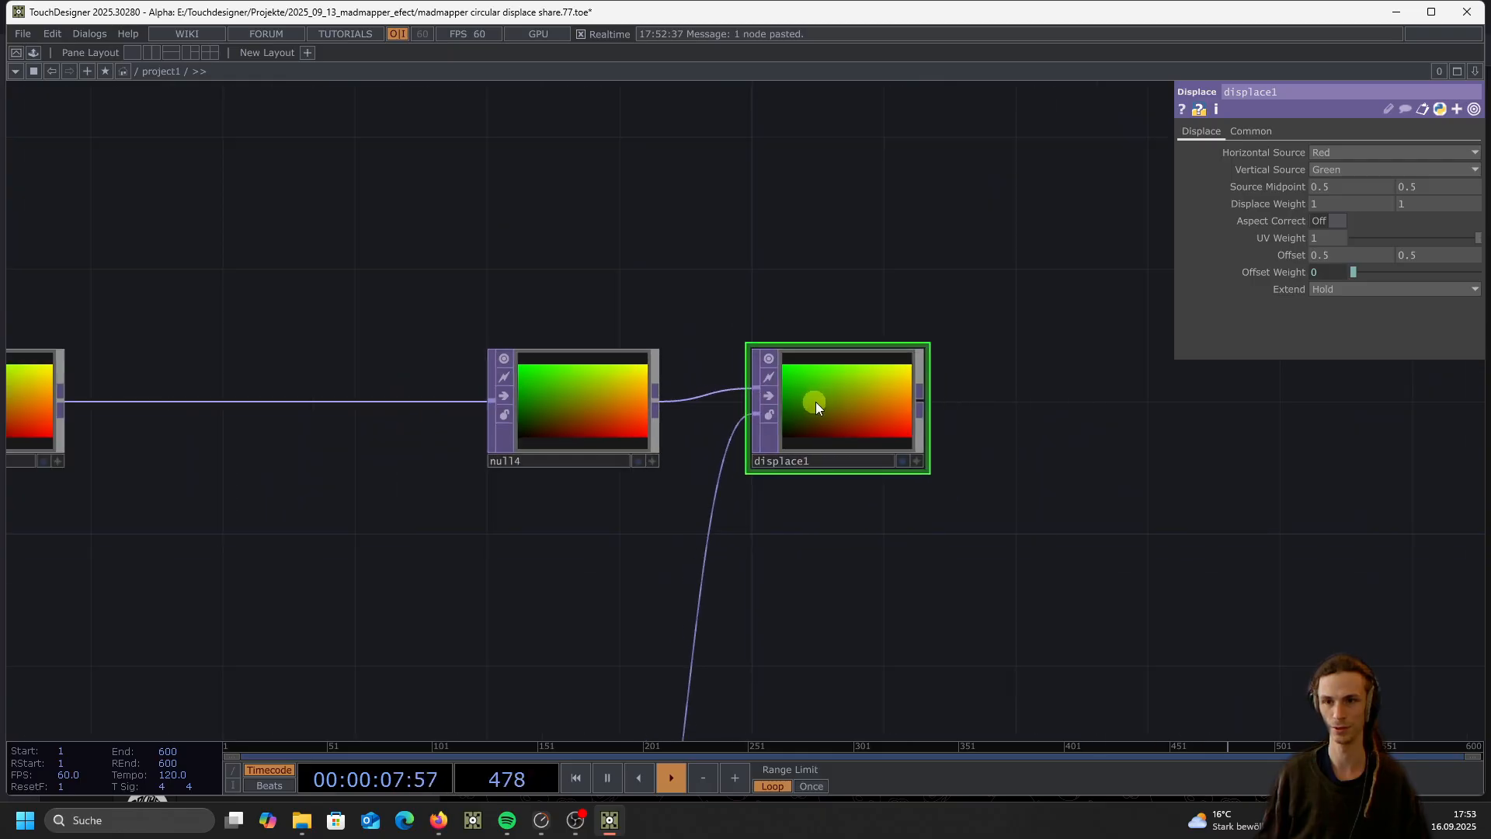
scroll(827, 419, "up", 5)
scroll(832, 413, "down", 5)
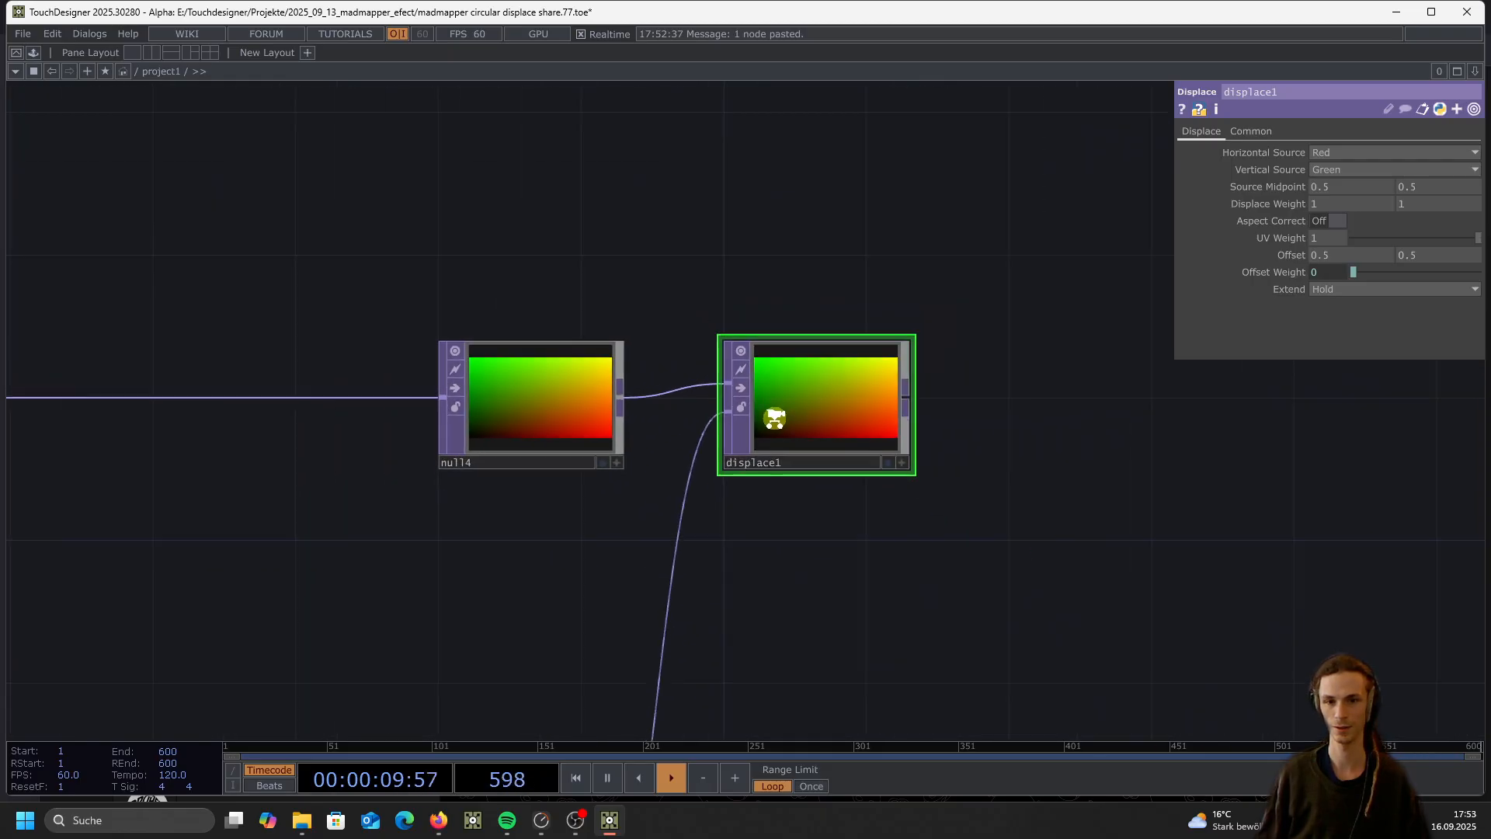
Add a Remap TOP connected to the Displace TOP's output
left_click(875, 398)
left_click(980, 404)
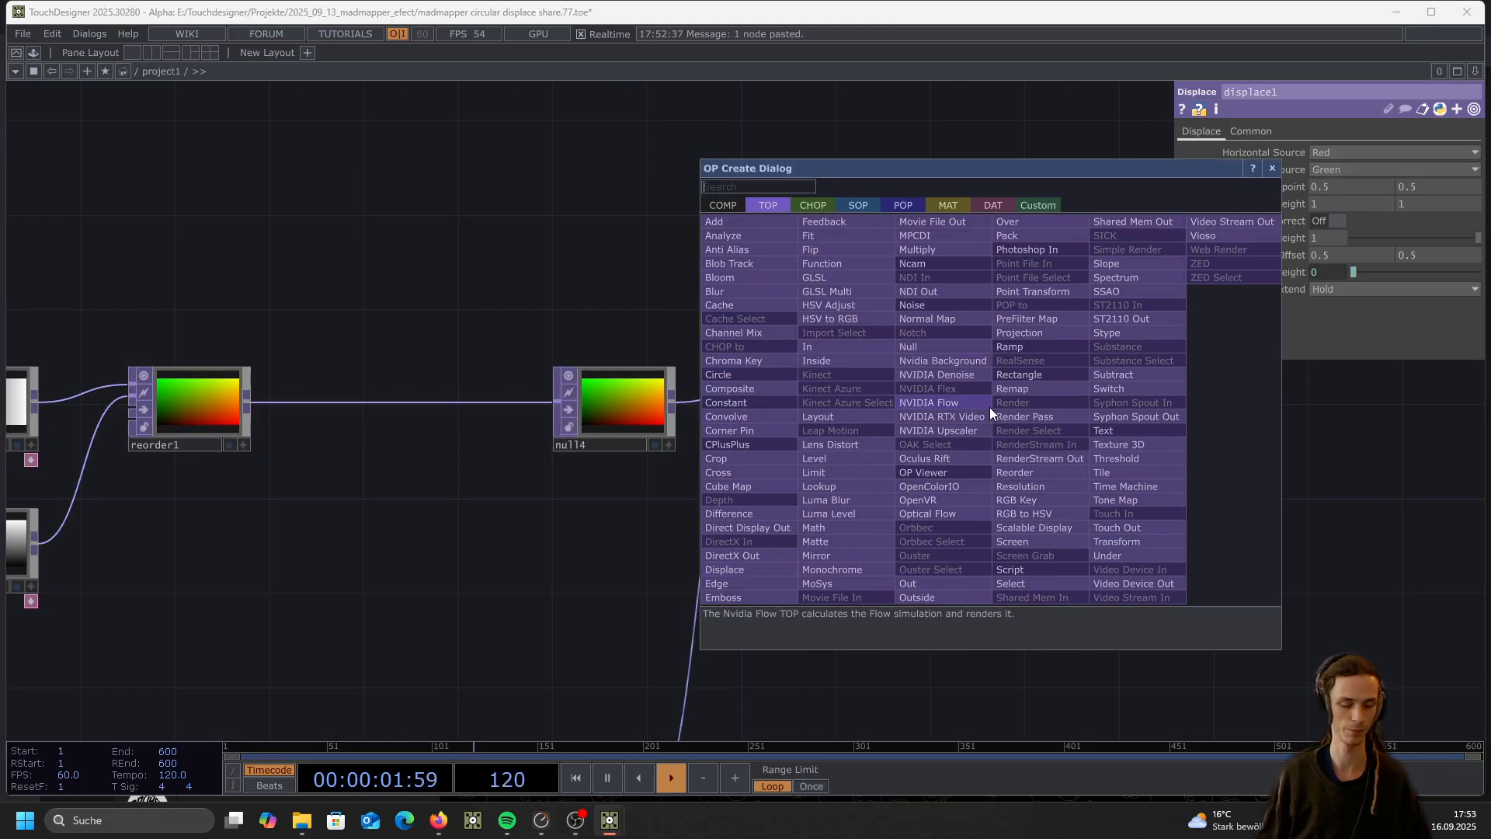
type("re")
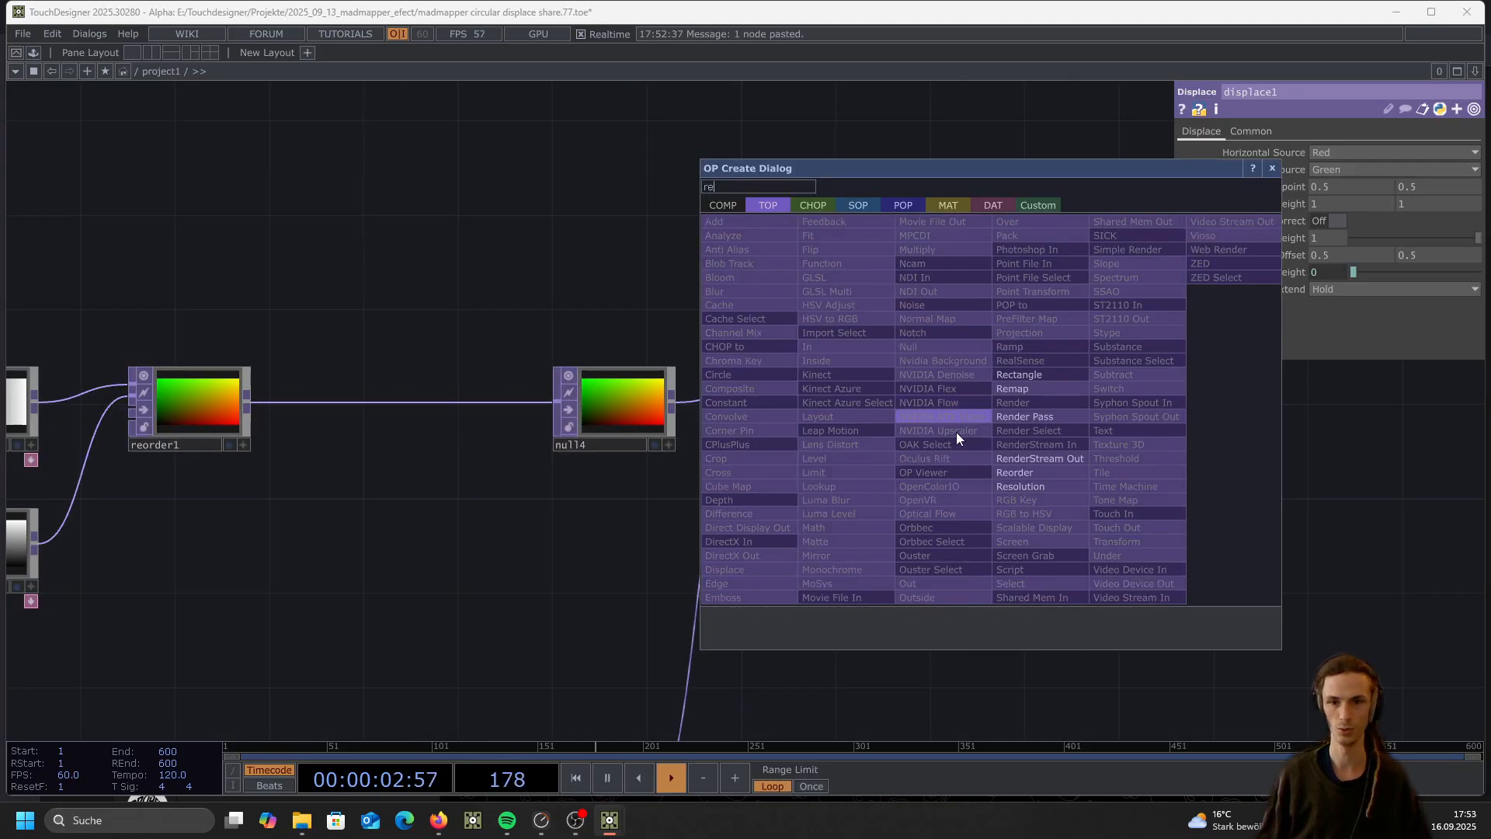
left_click(1041, 389)
left_click(1025, 398)
scroll(885, 412, "up", 3)
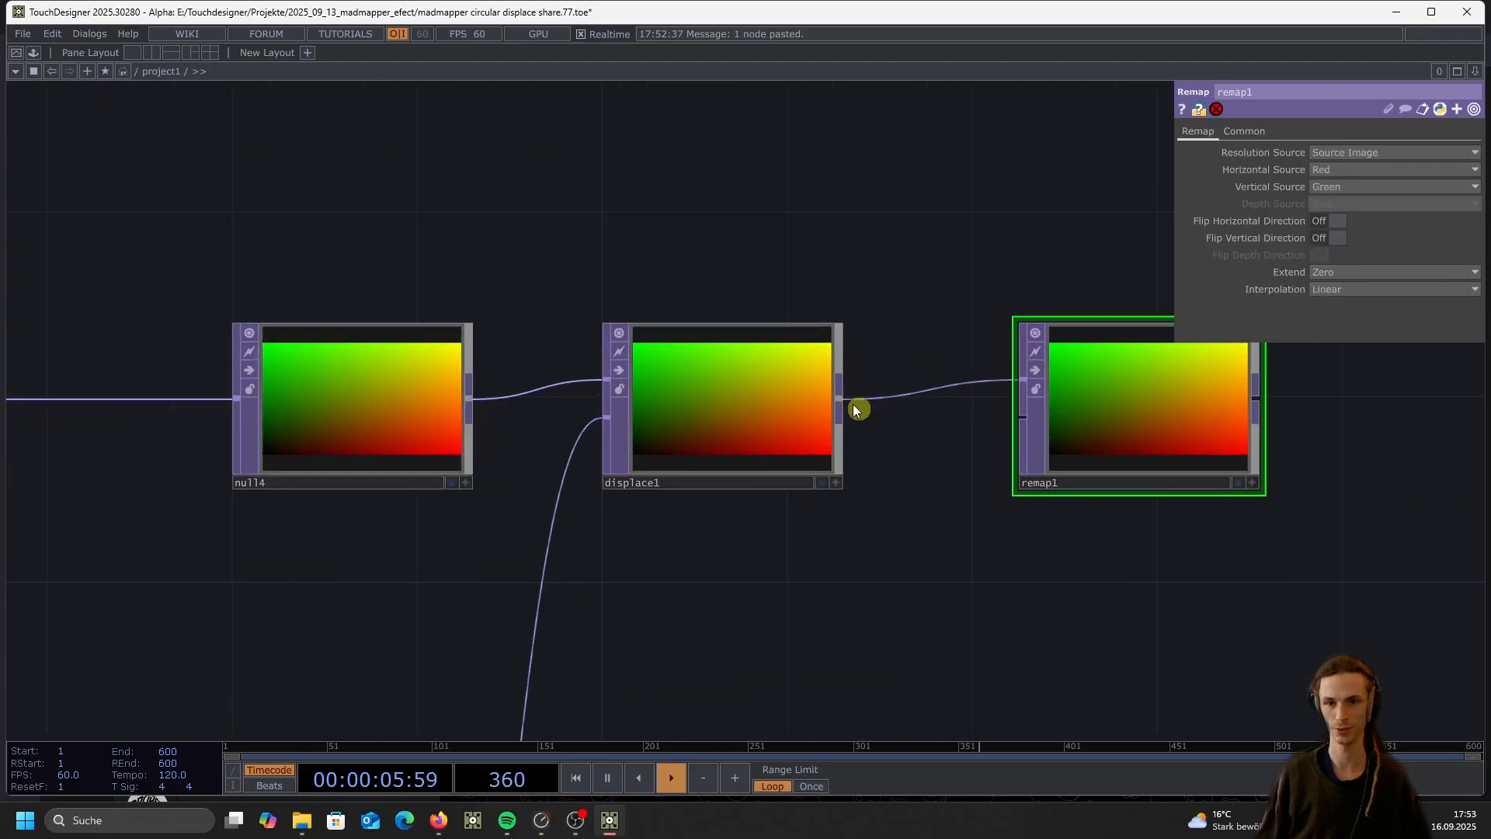
Connect the Displace TOP to the Remap TOP's second input and remove its connection to the first input
left_click(840, 399)
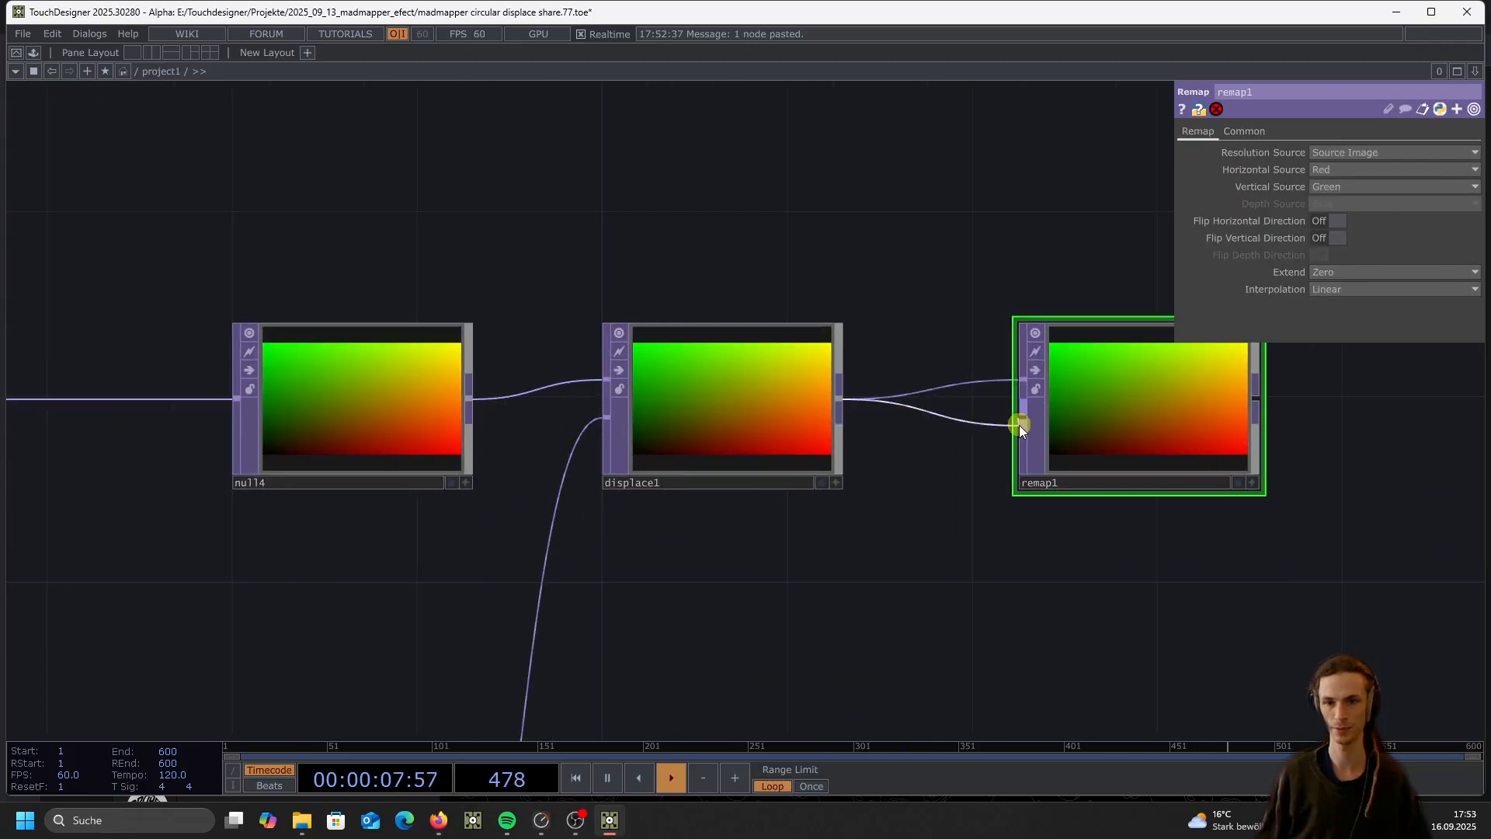
left_click(1022, 418)
right_click(948, 383)
left_click(971, 420)
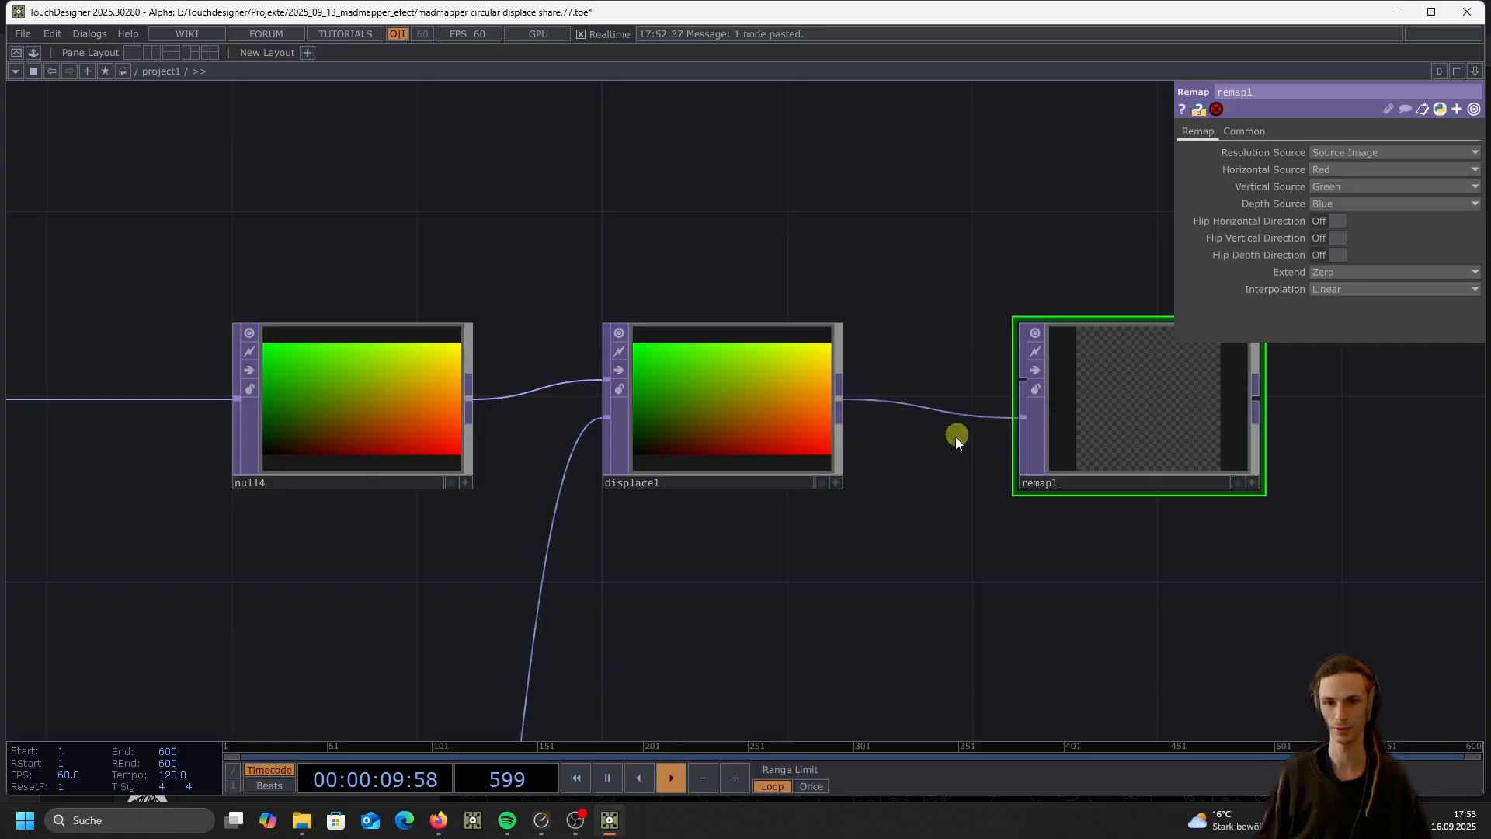
Add a Movie File In TOP above the Displace TOP and connect it to the Remap TOP's first input
scroll(955, 437, "down", 3)
key("Tab")
type("mo")
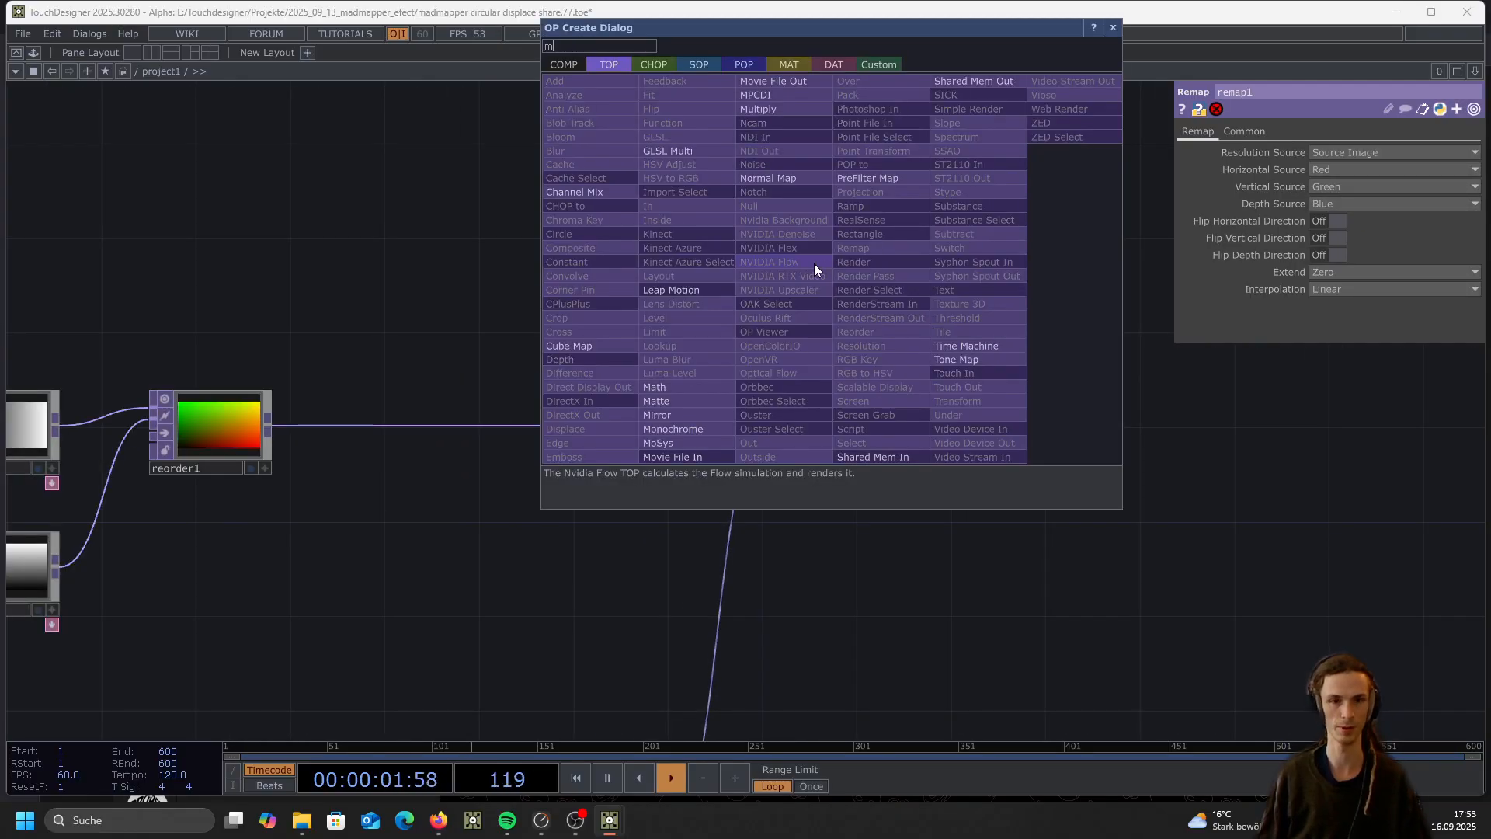
left_click(671, 457)
left_click(842, 274)
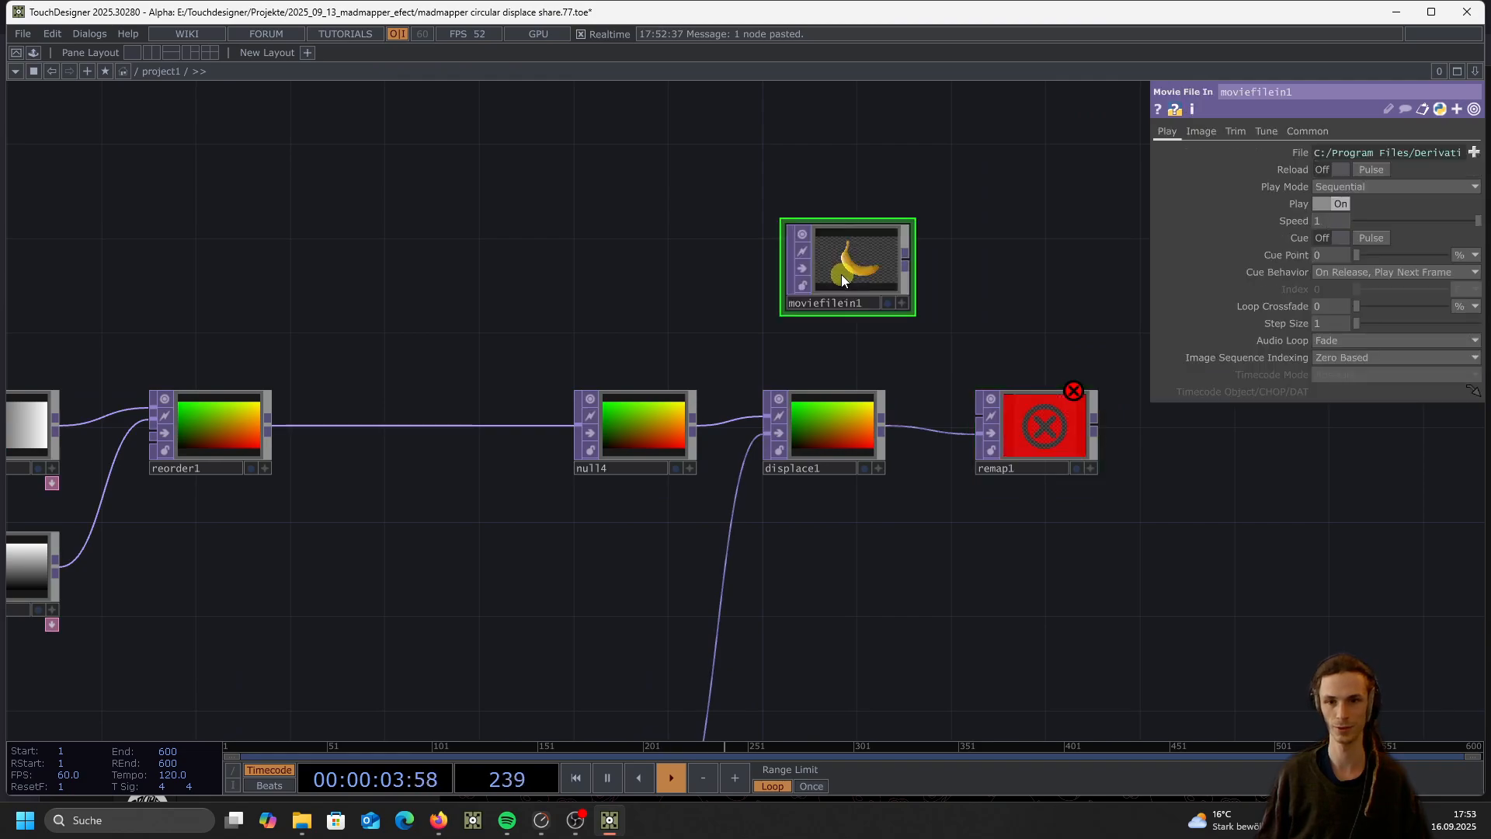
left_click_drag(887, 258, 968, 413)
Load the 2024_09_28_MBIA_Feelnature_Mappingphoto_1920x1080 image into the Movie File In TOP
scroll(1009, 438, "up", 5)
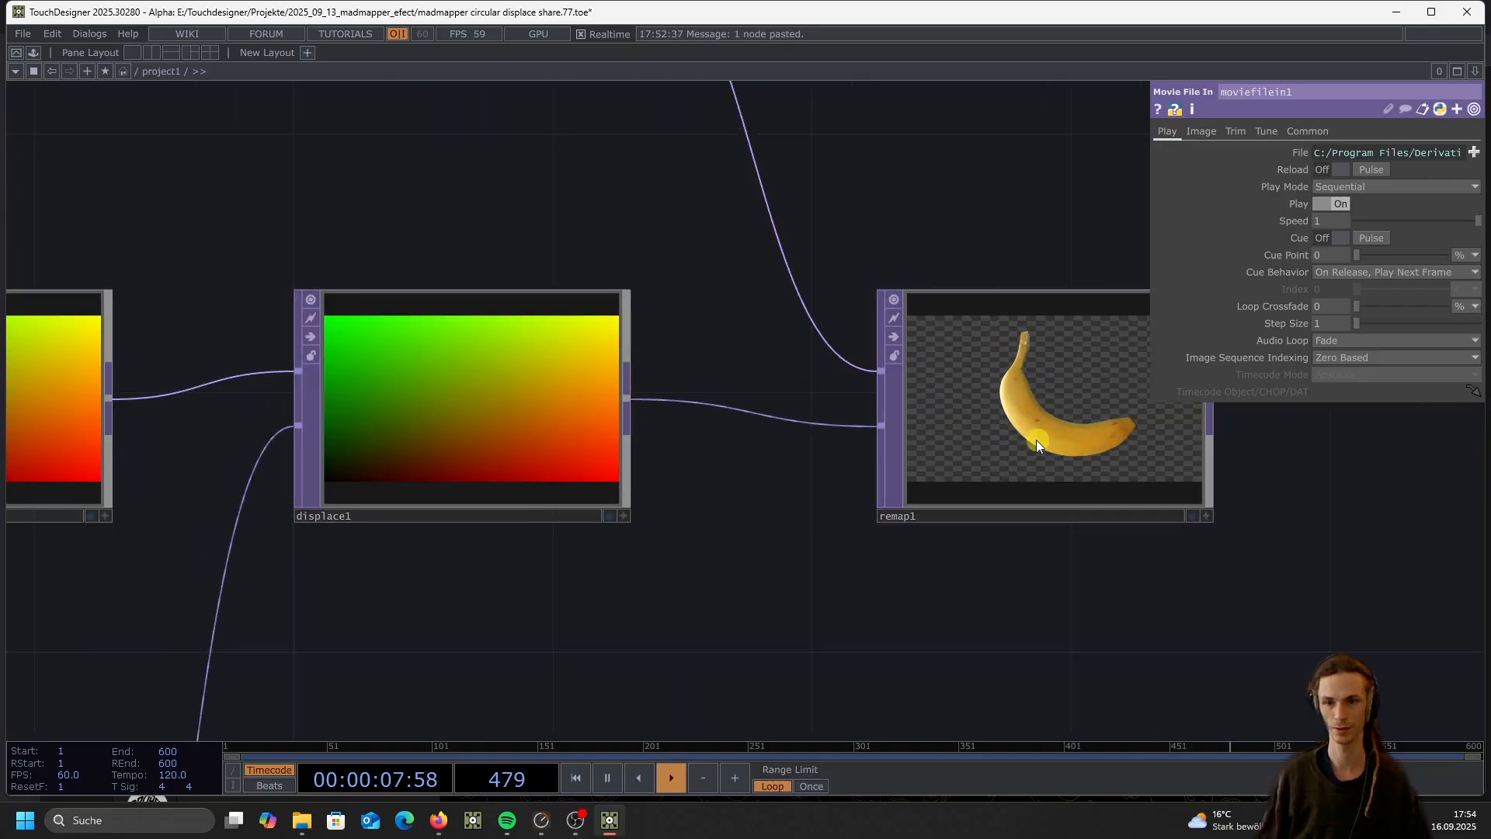
scroll(1036, 440, "down", 2)
scroll(1158, 482, "up", 6)
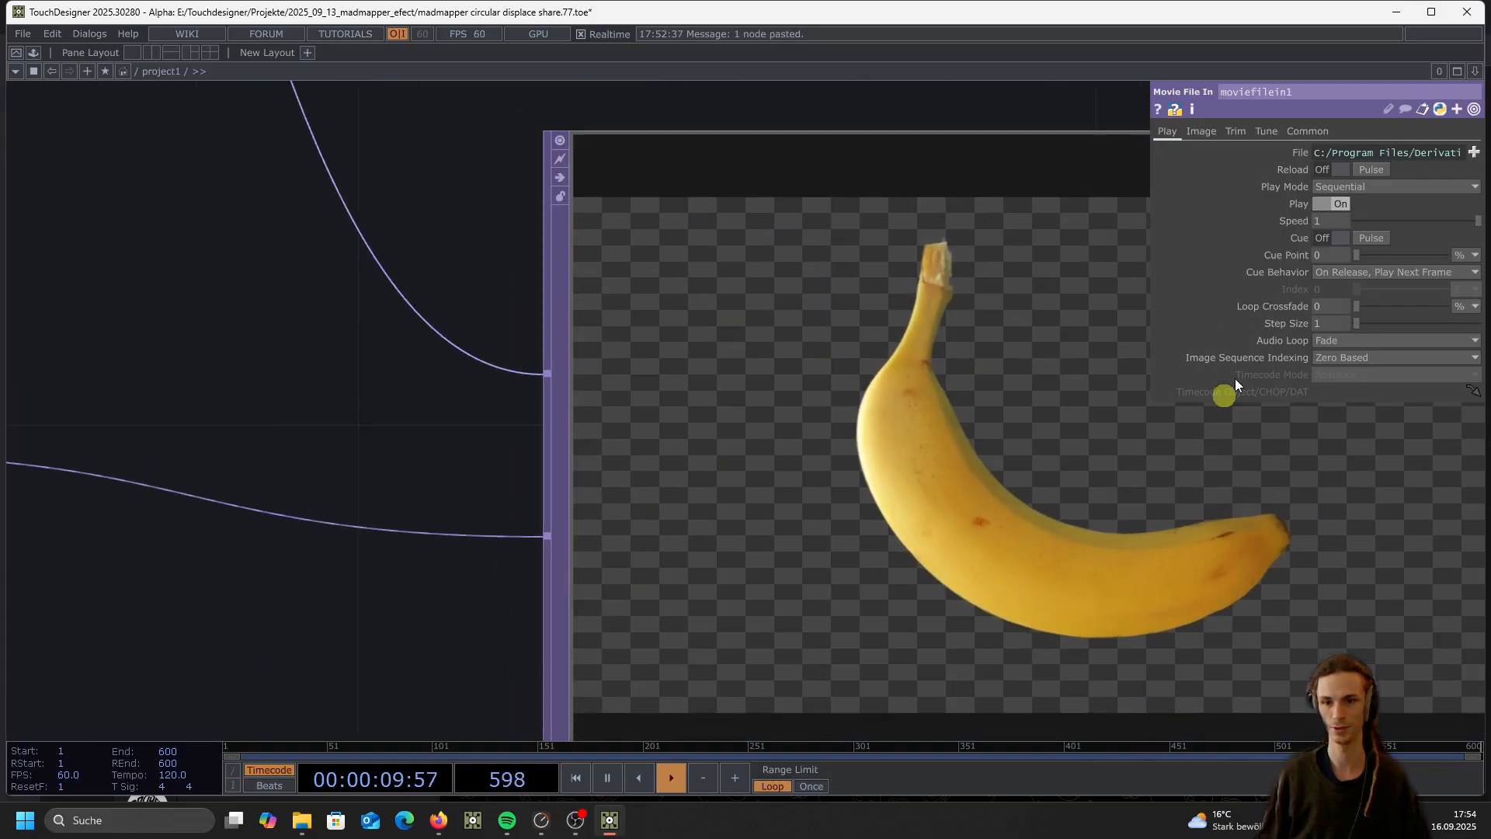
left_click(1474, 152)
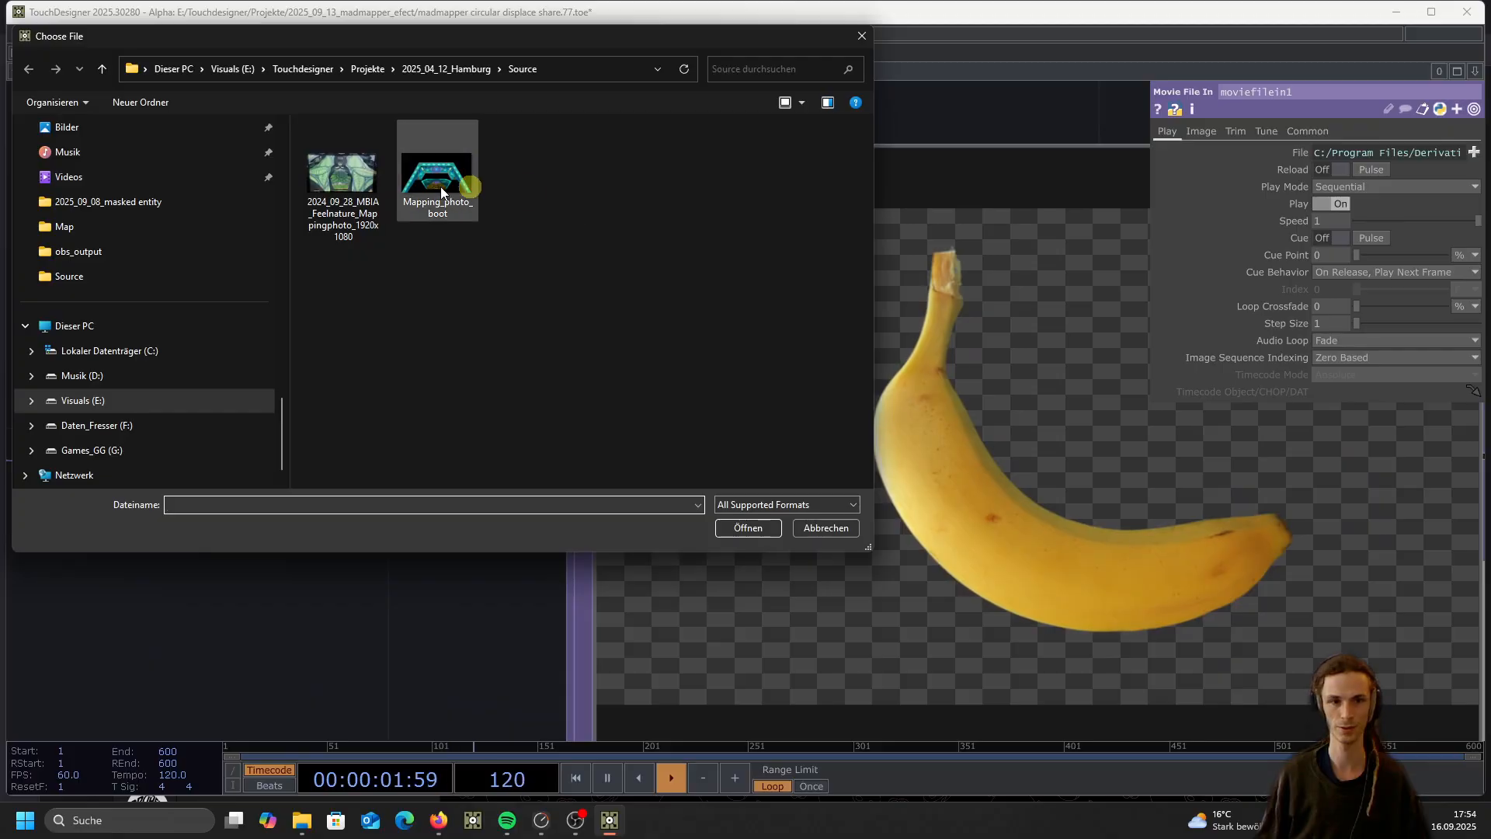
left_click(341, 174)
left_click(746, 528)
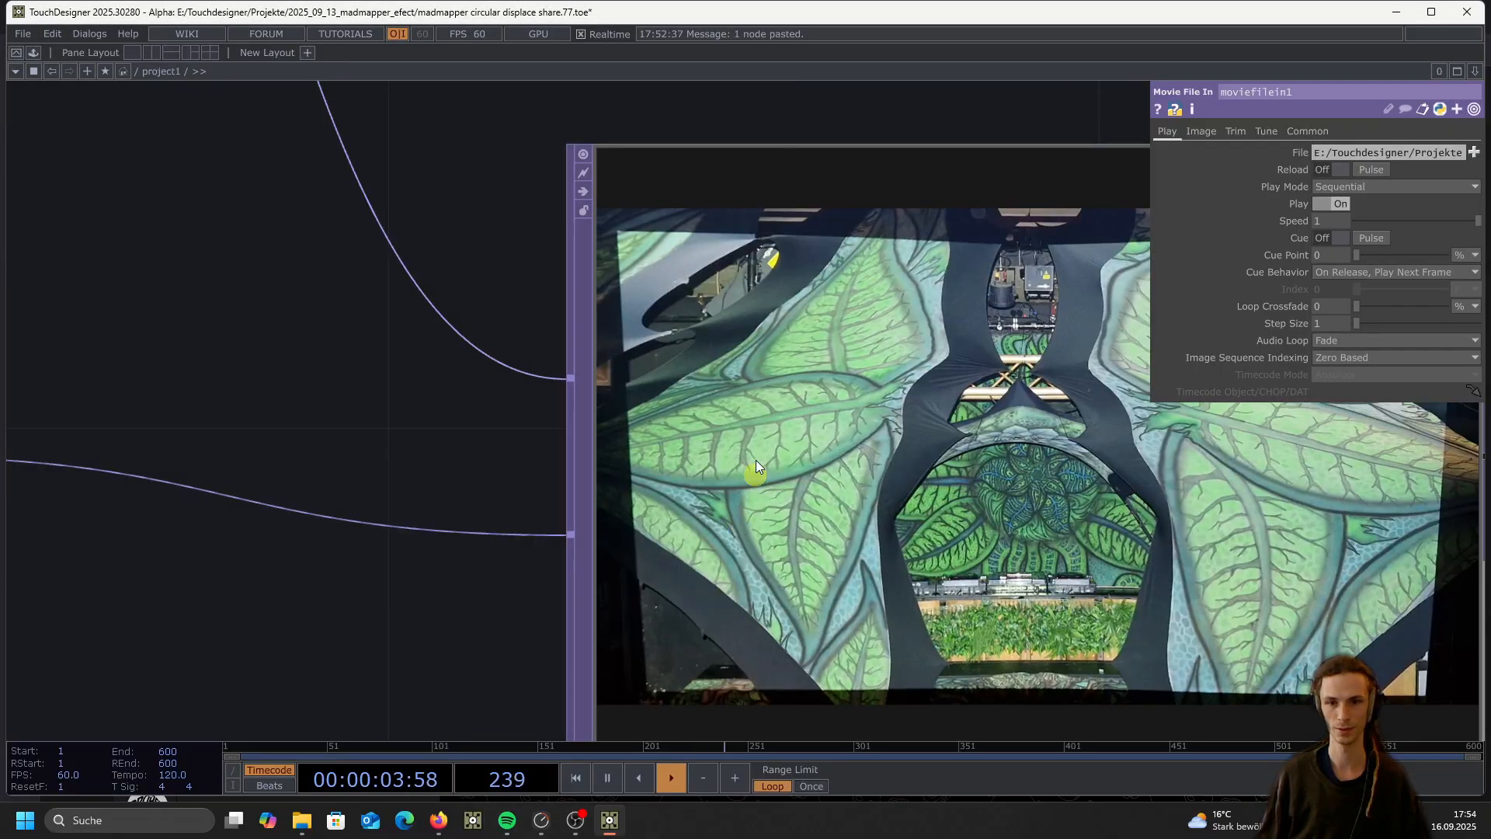
Inspect the remapped photo and review the parameters of the Displace, Blur and Slope TOPs
scroll(847, 450, "down", 3)
scroll(846, 447, "up", 3)
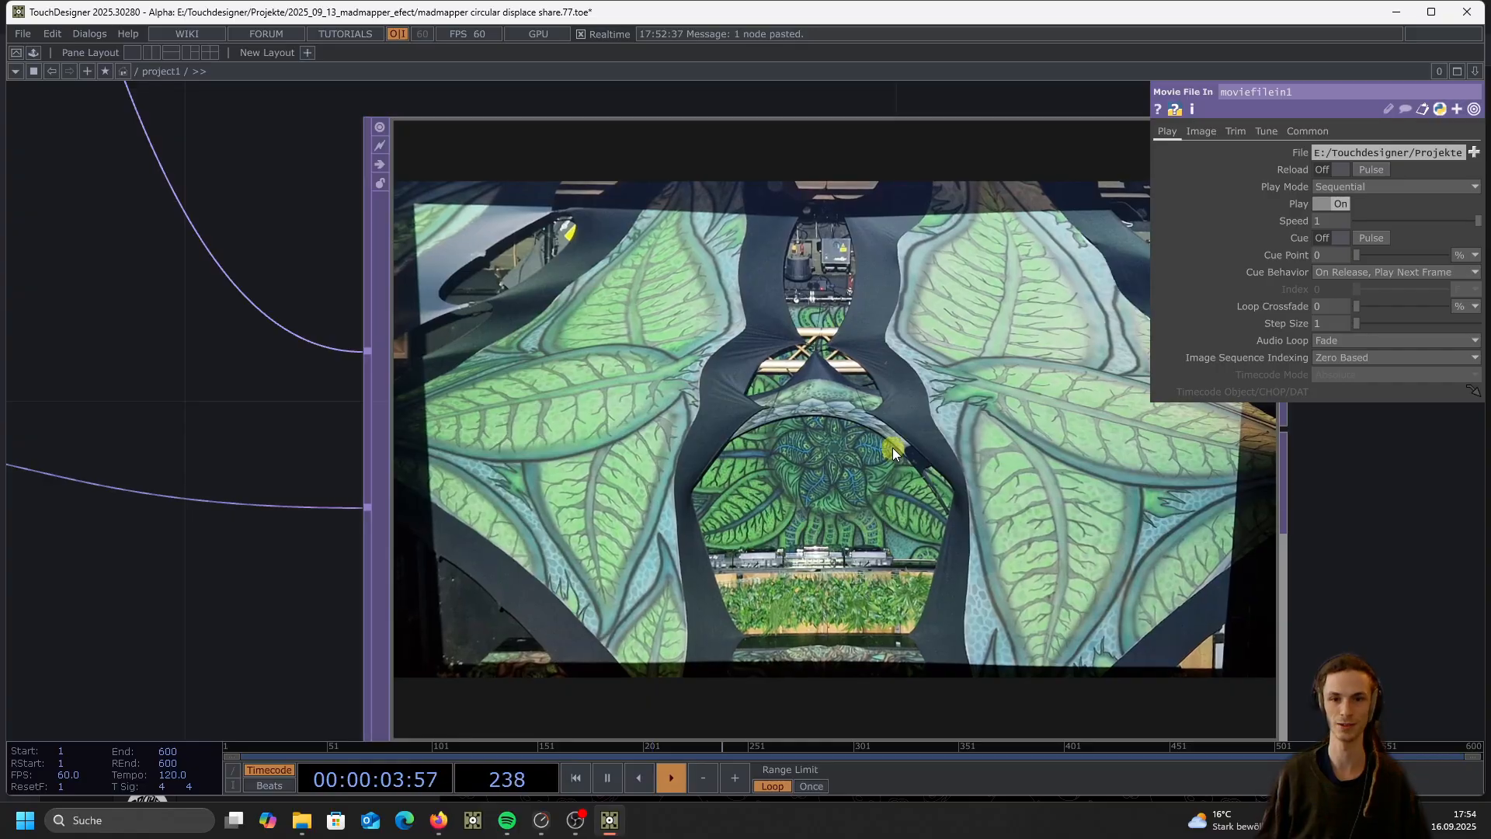
scroll(893, 449, "down", 5)
scroll(885, 447, "down", 2)
left_click(722, 459)
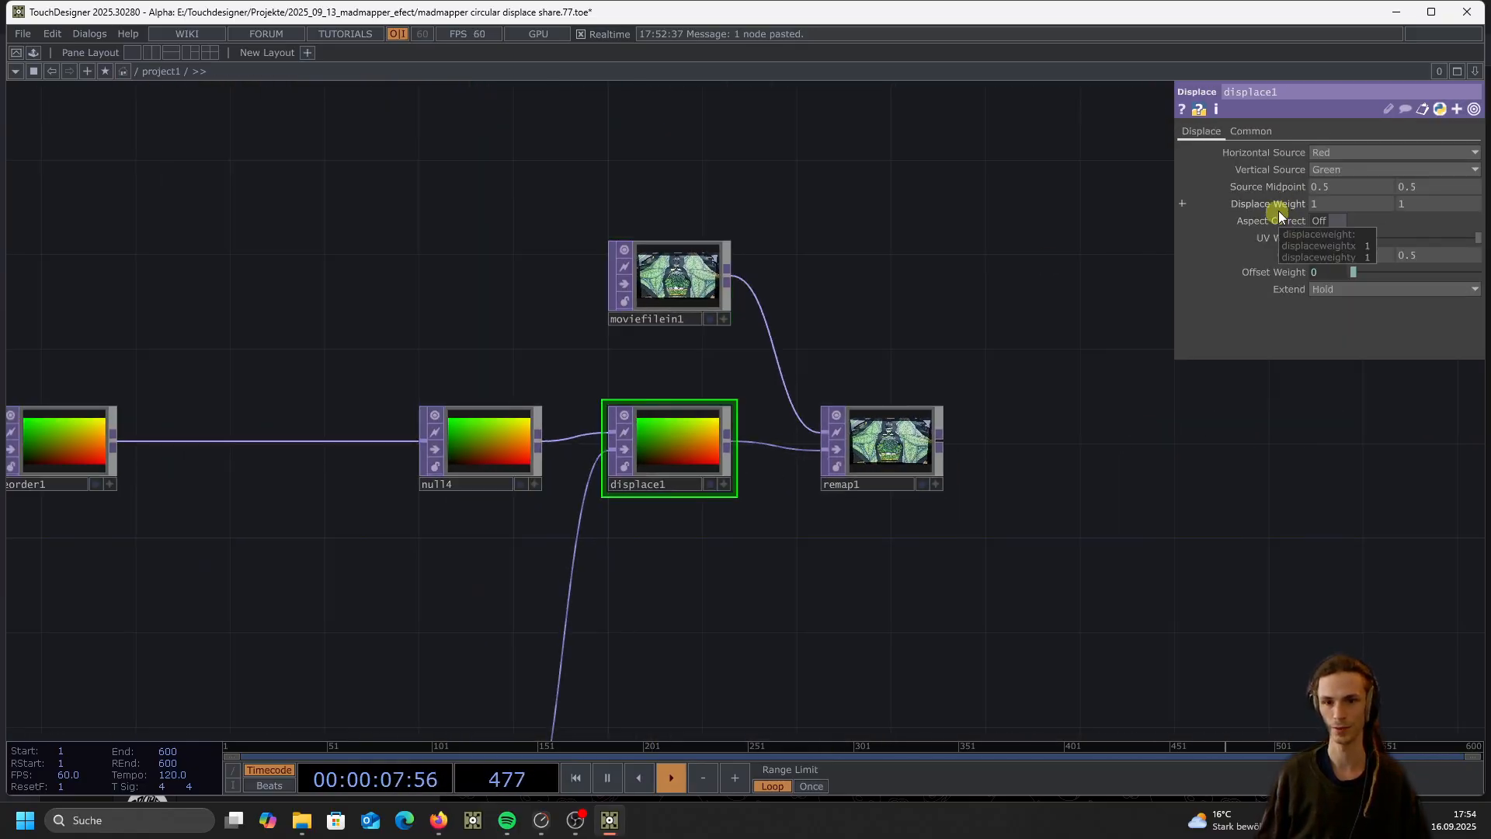
scroll(1010, 425, "down", 4)
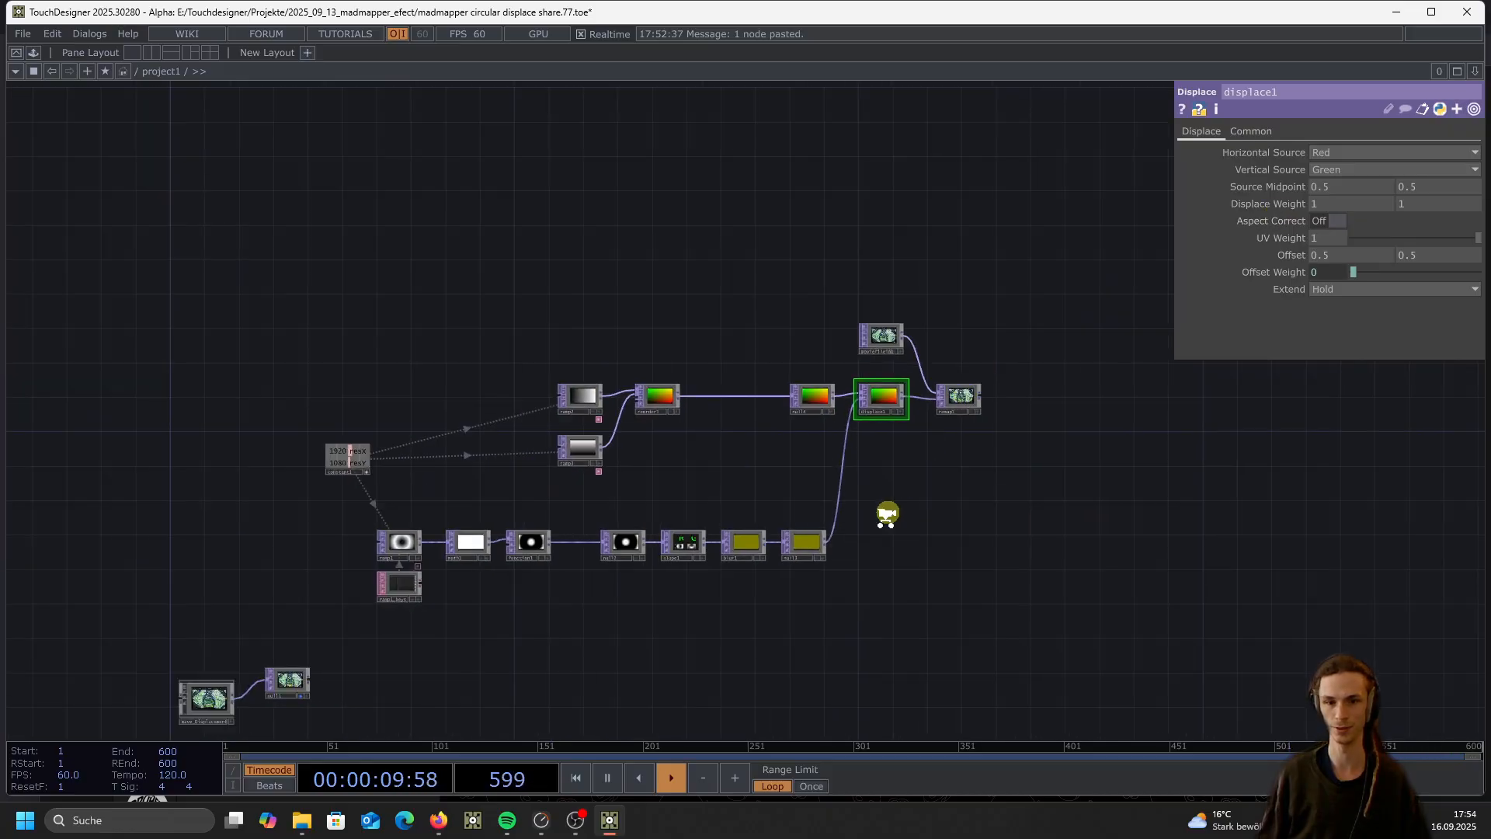
scroll(888, 516, "up", 3)
left_click(651, 560)
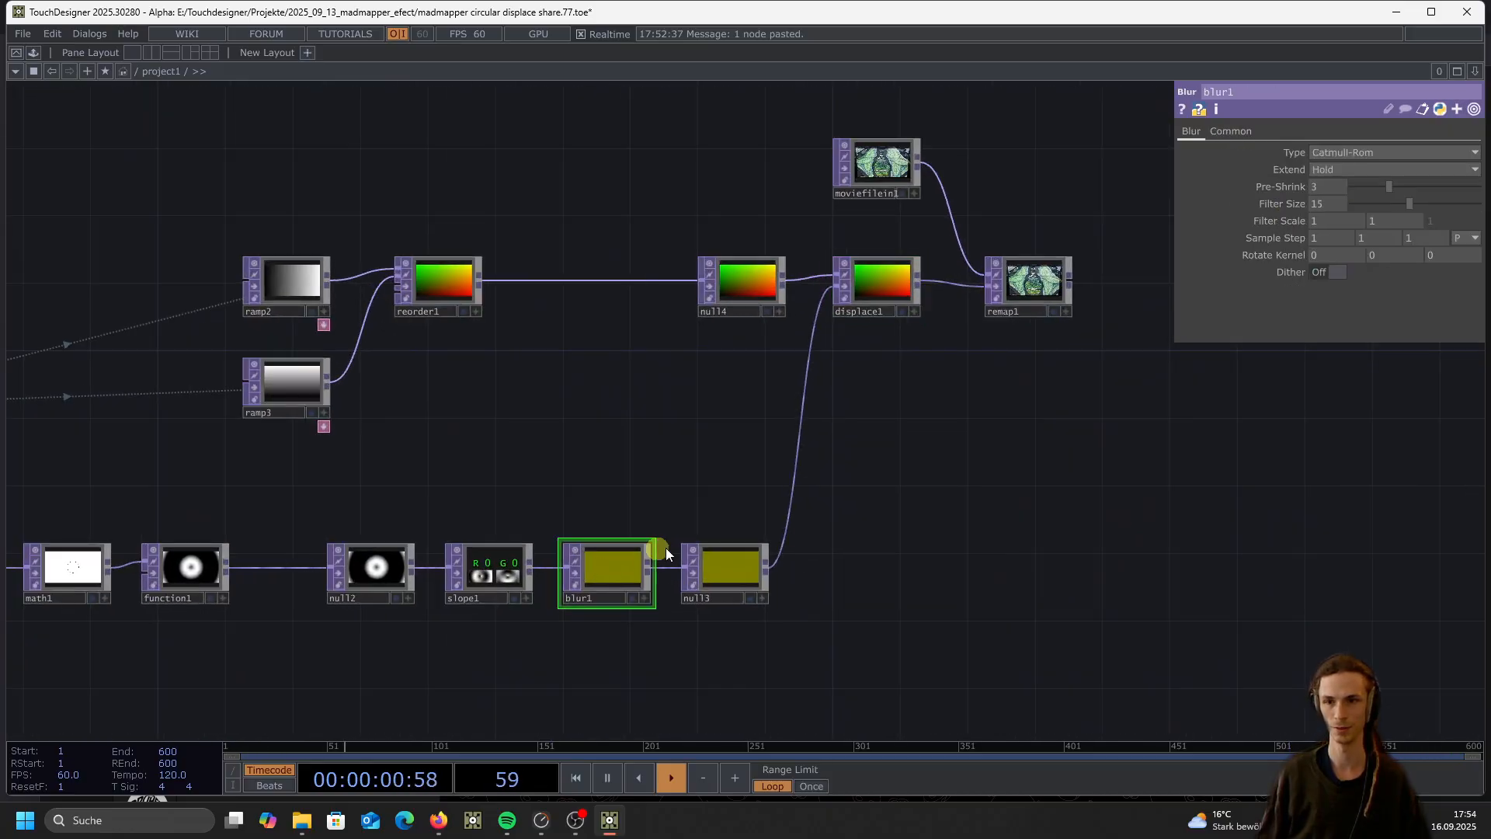
left_click(505, 571)
left_click(1191, 133)
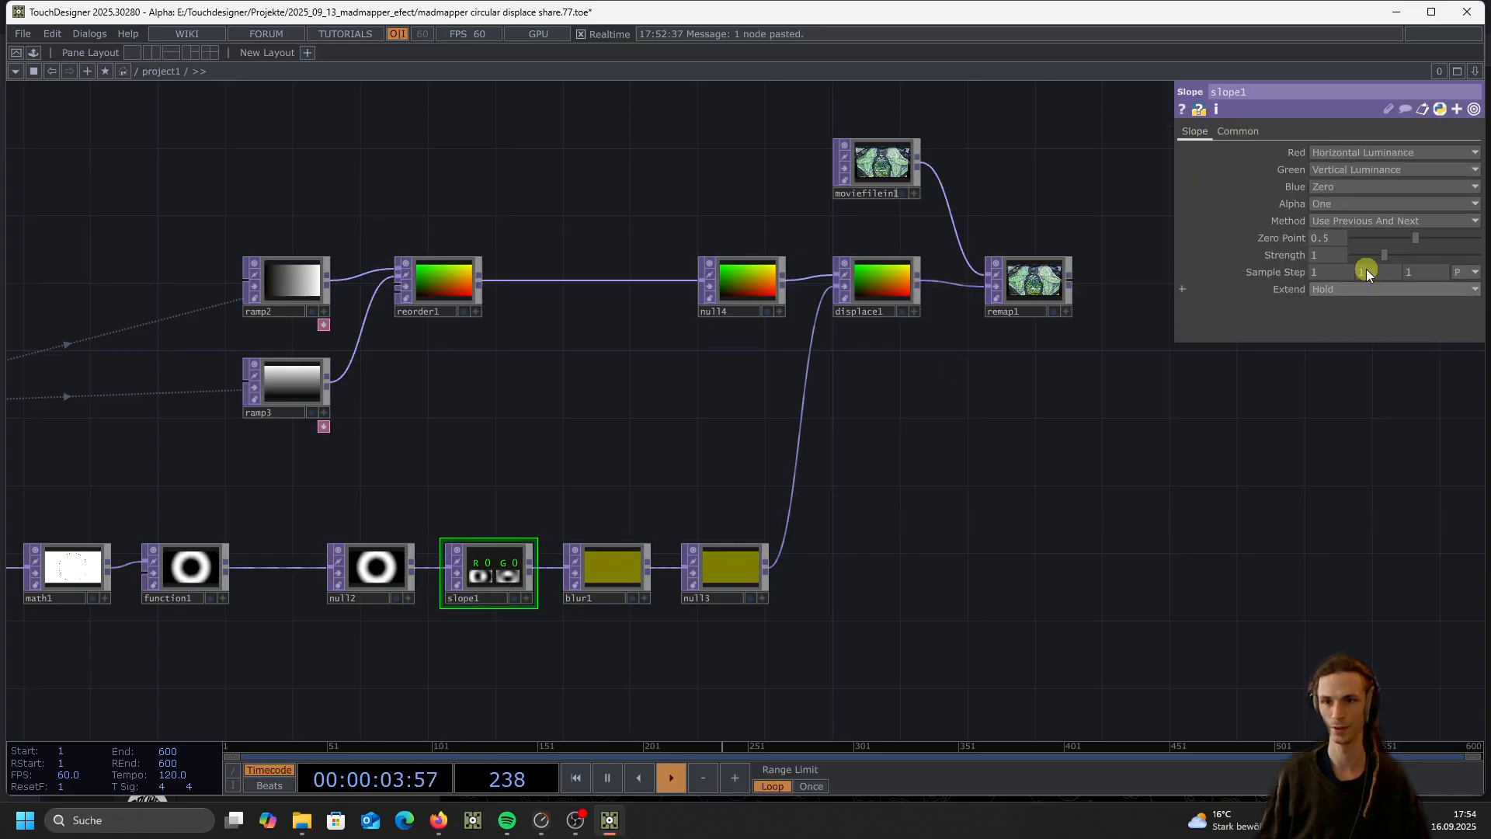
Examine the Remap TOP's output closely and trace the UV ramp chain feeding it
scroll(799, 473, "down", 2)
scroll(855, 451, "up", 10)
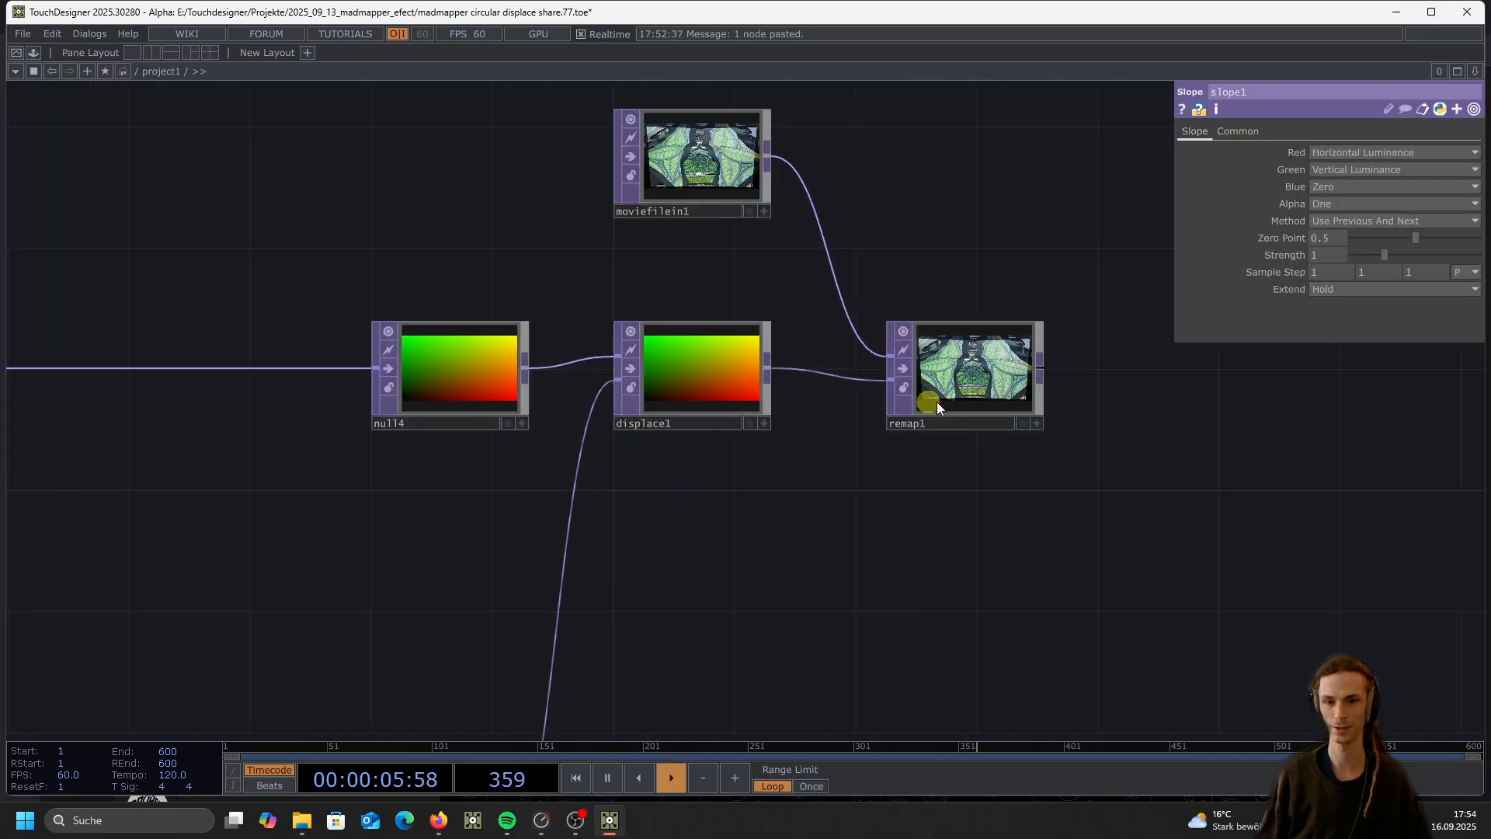
scroll(976, 379, "up", 2)
scroll(972, 381, "down", 8)
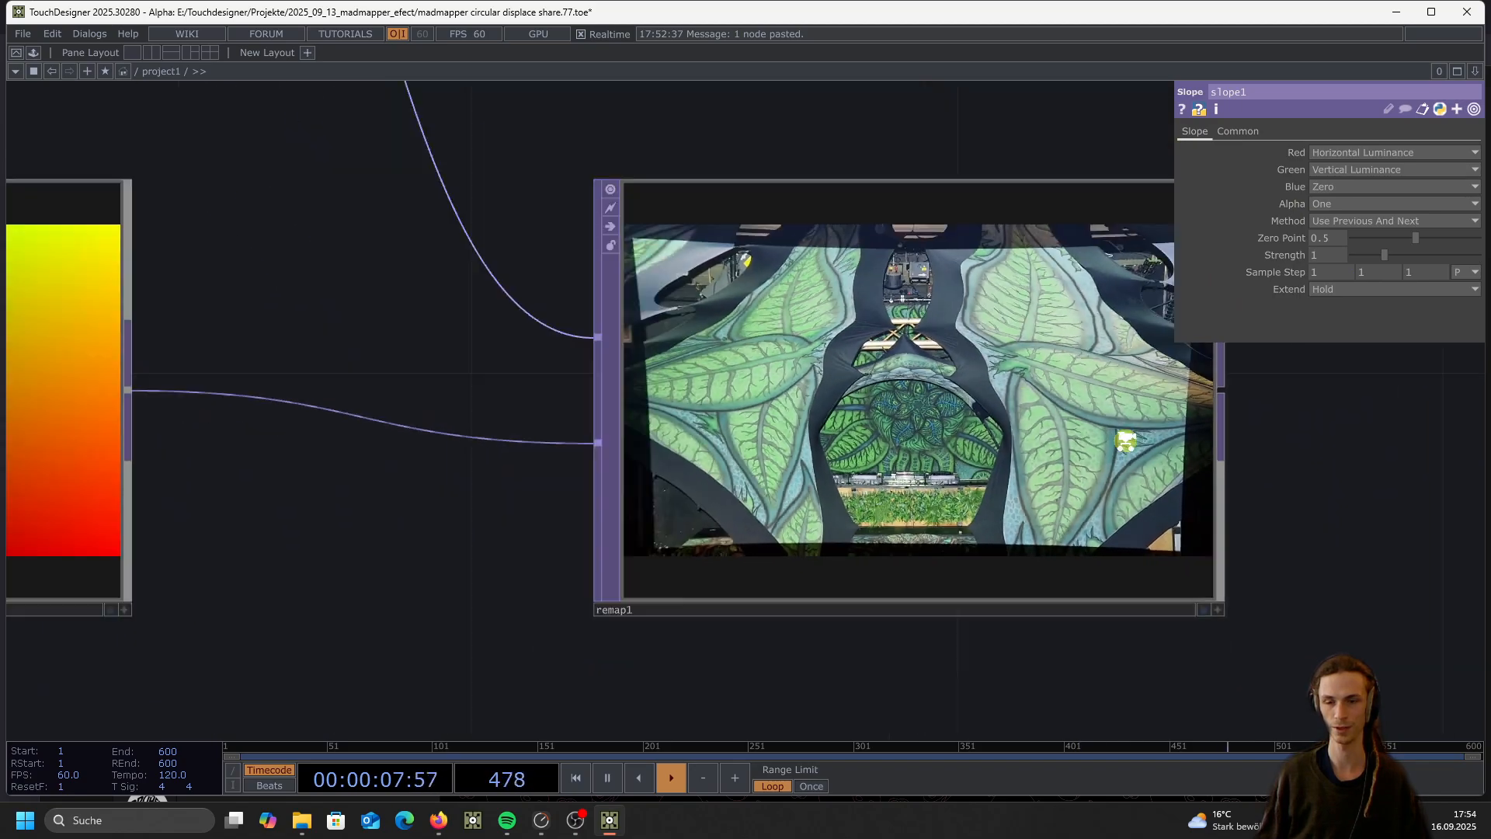
scroll(1090, 436, "down", 3)
scroll(529, 434, "up", 4)
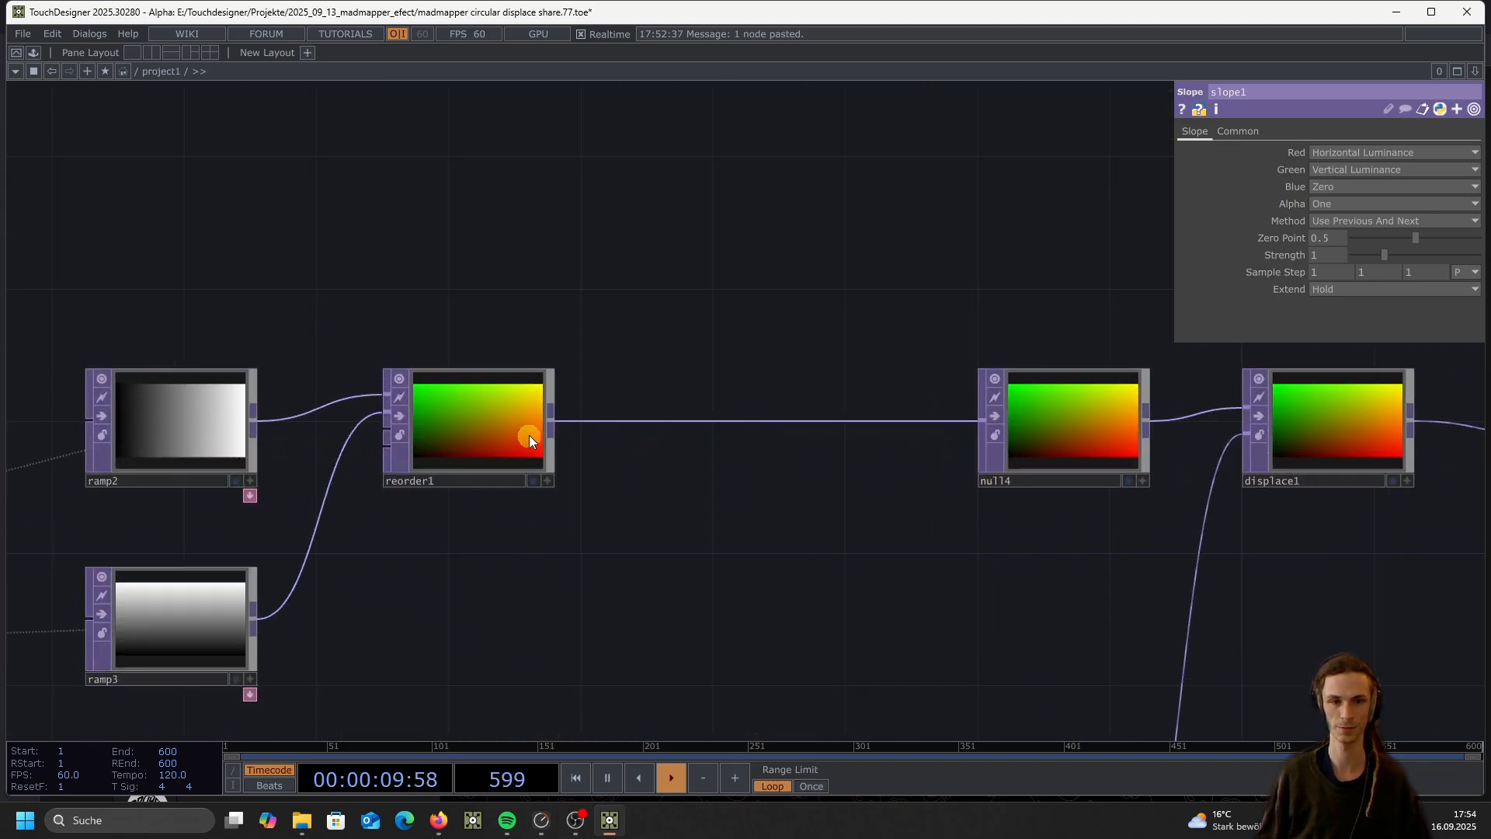
scroll(529, 435, "down", 3)
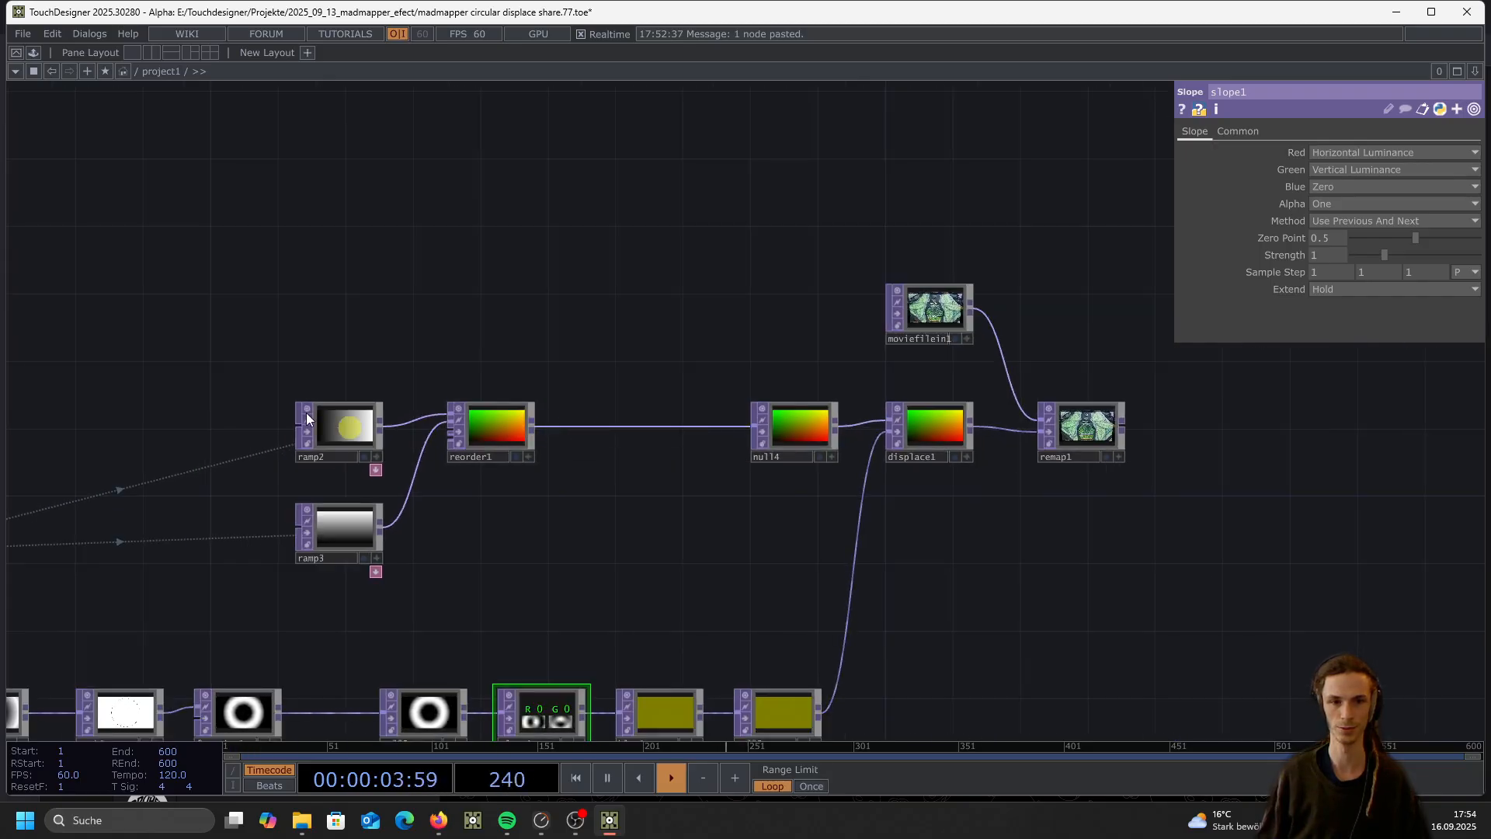
left_click_drag(268, 364, 512, 509)
left_click_drag(508, 443, 388, 431)
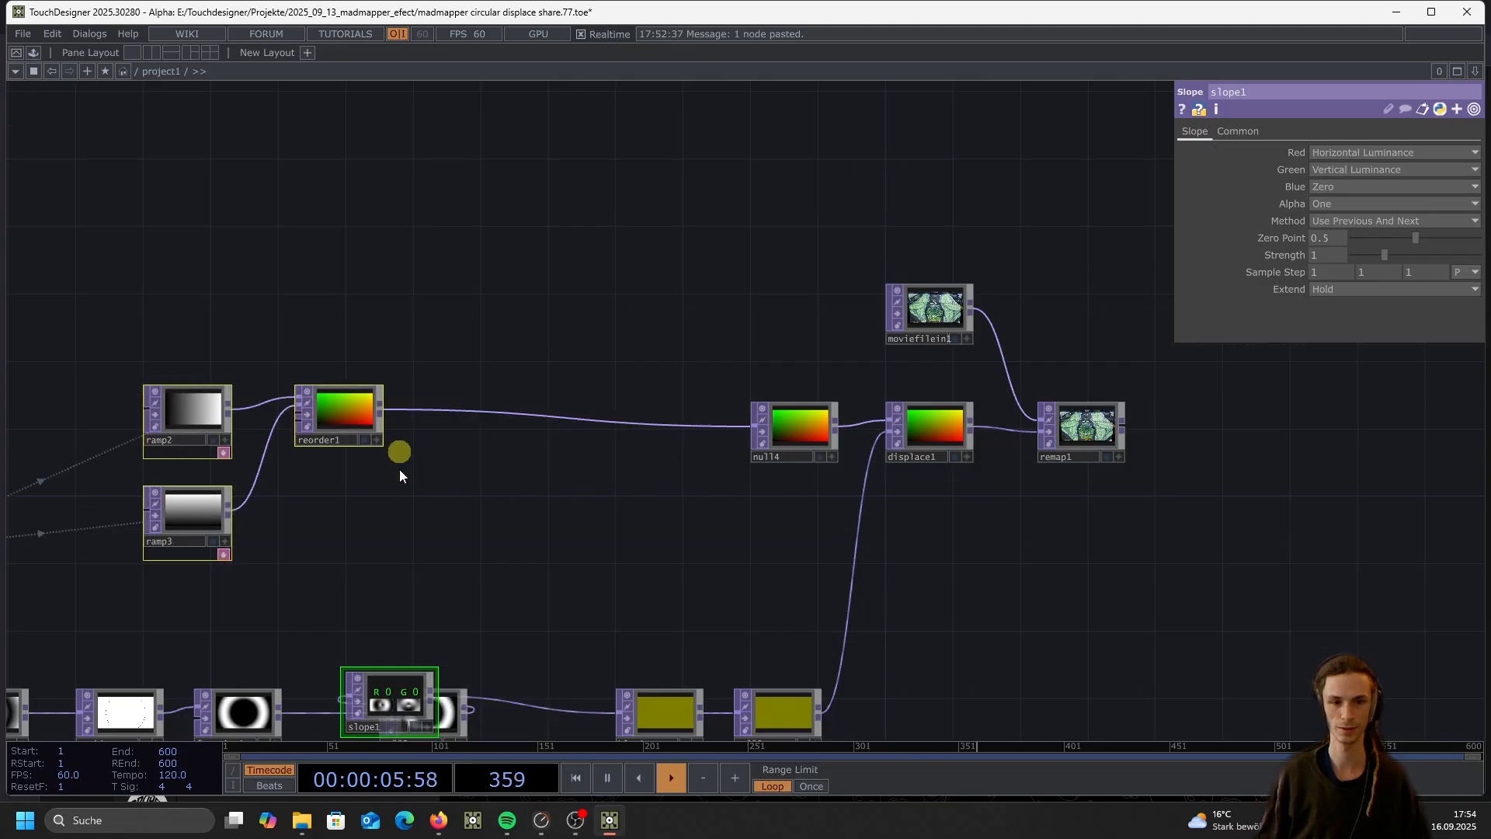
key("ctrl+z")
Move the two Ramp TOPs and the Reorder TOP farther from null4 to make room in the chain
left_click(485, 429)
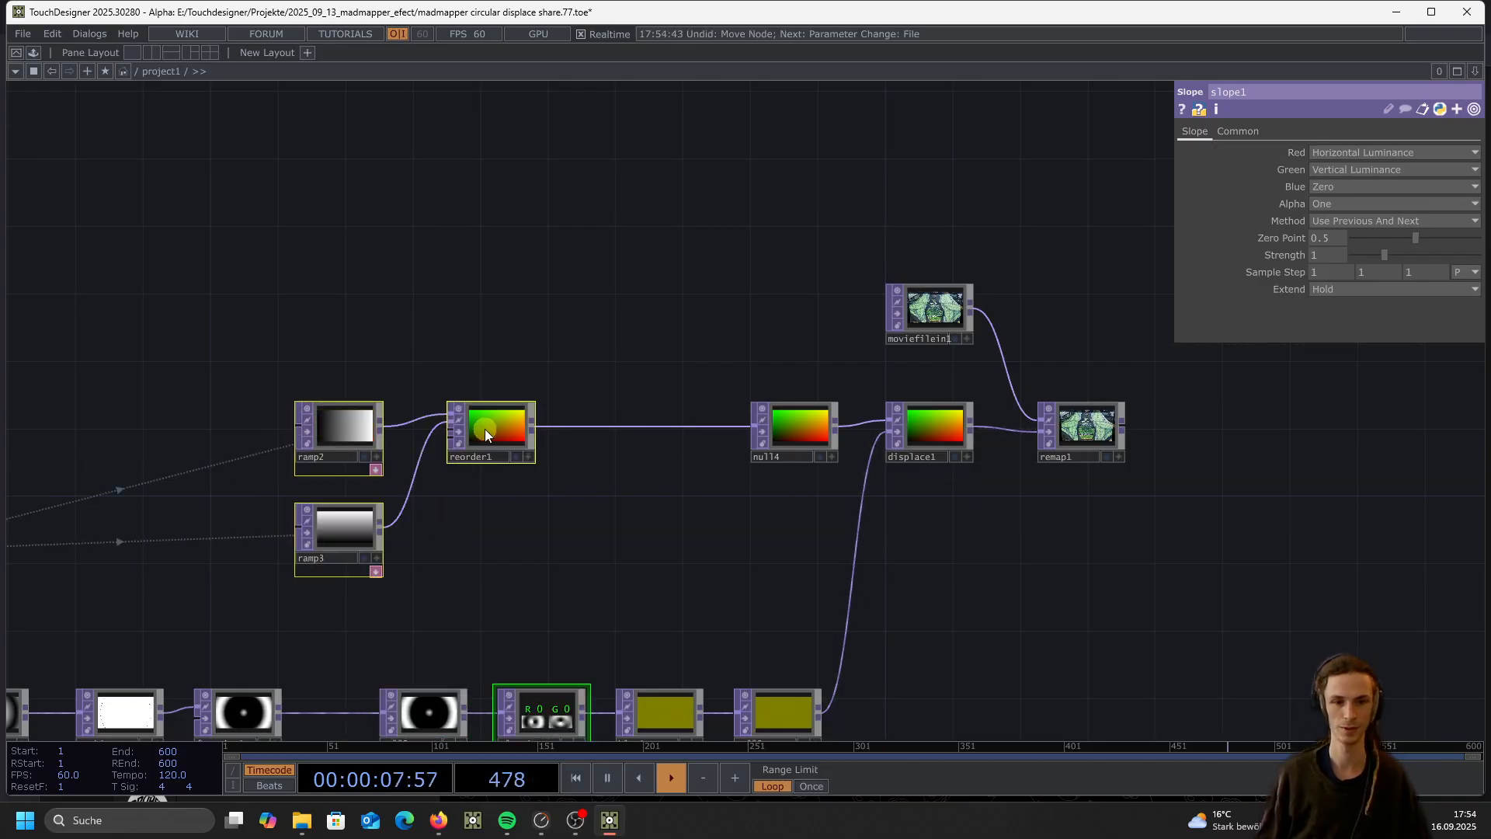
left_click_drag(497, 506, 546, 572)
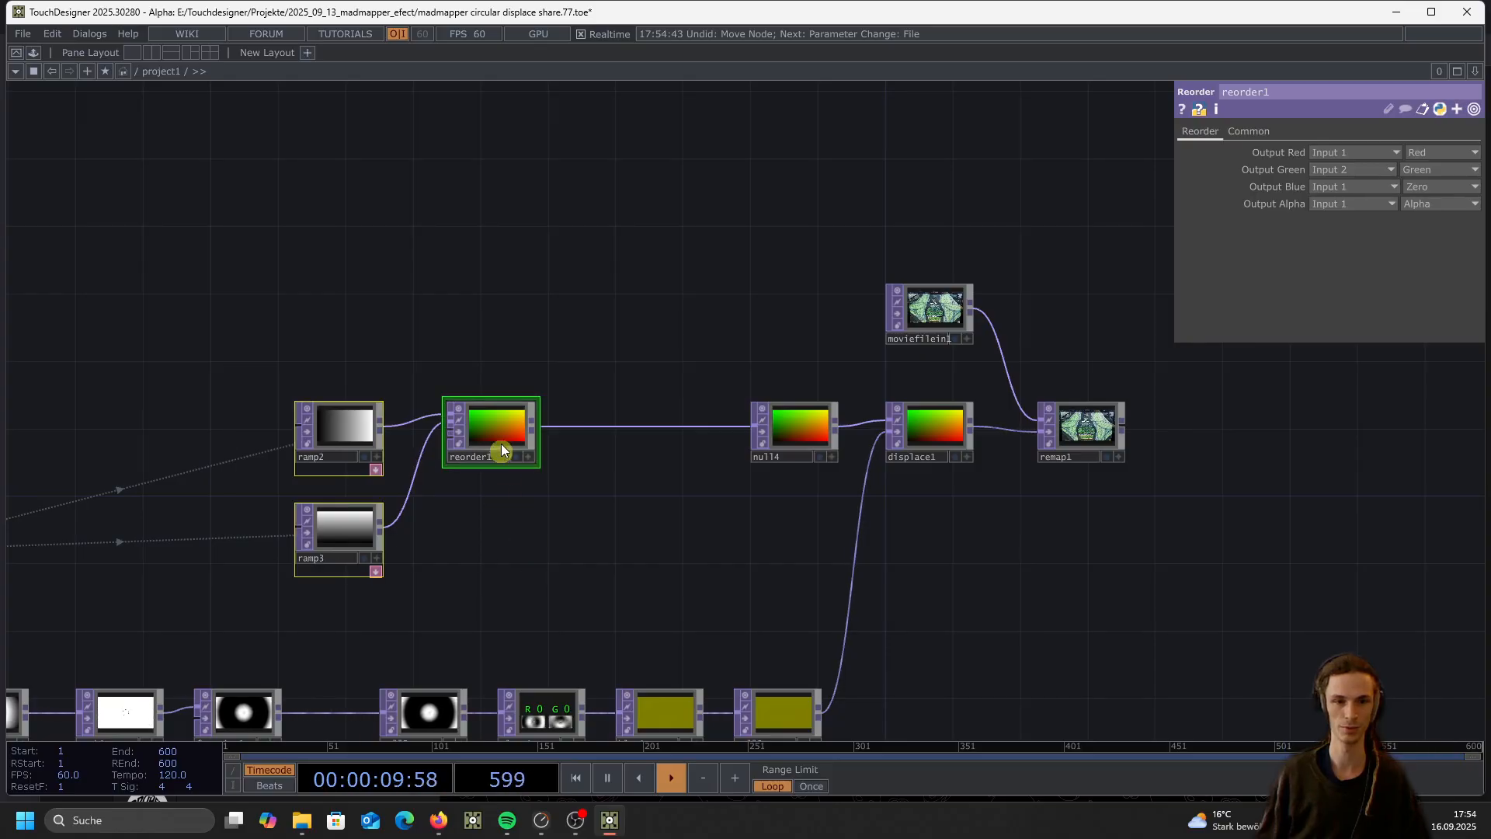
left_click_drag(500, 442, 409, 410)
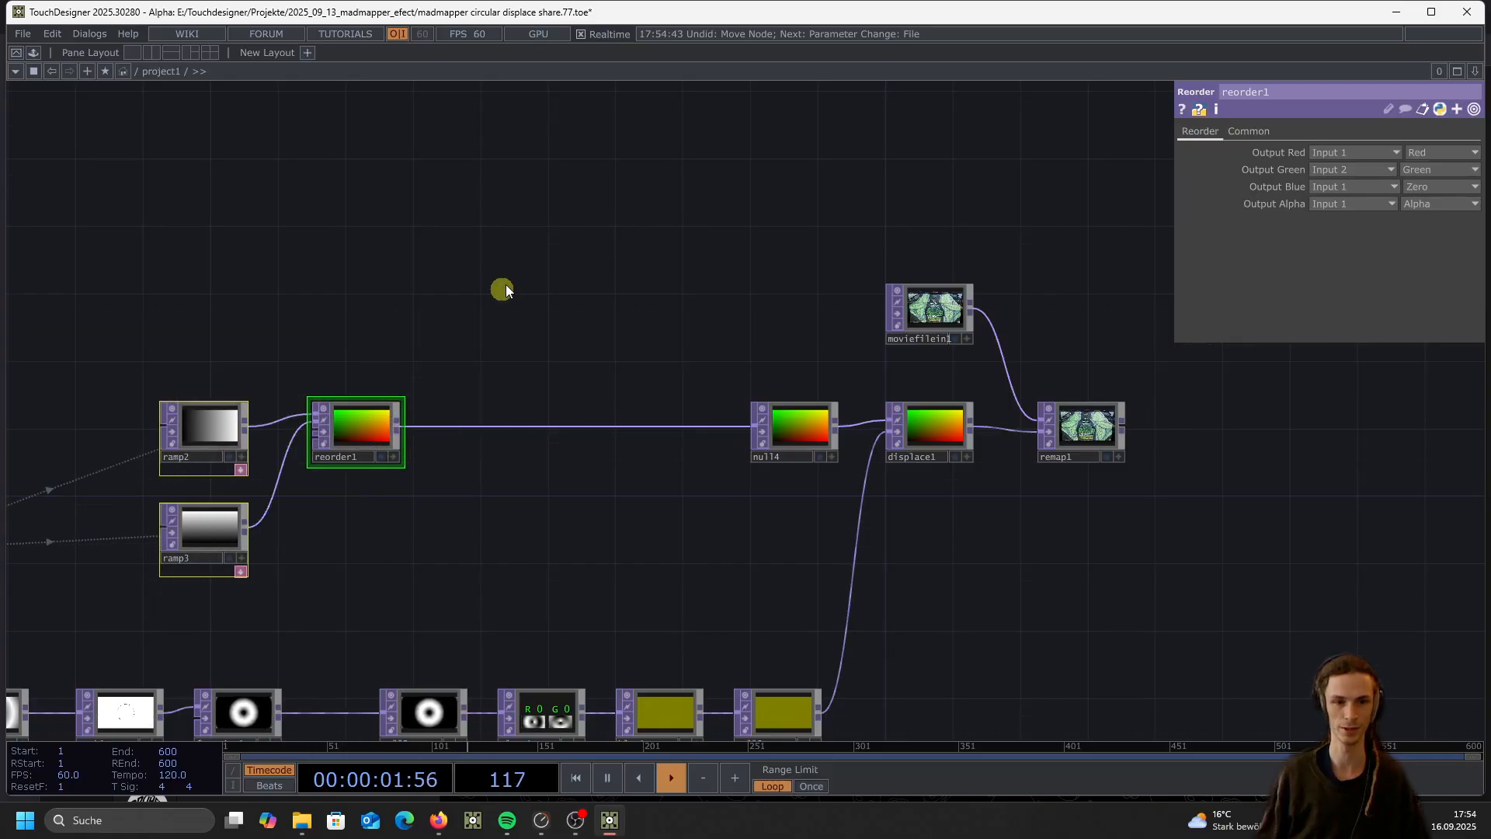
Add a Feedback TOP above the chain, fed by the Reorder TOP's output
left_click(397, 426)
left_click(494, 272)
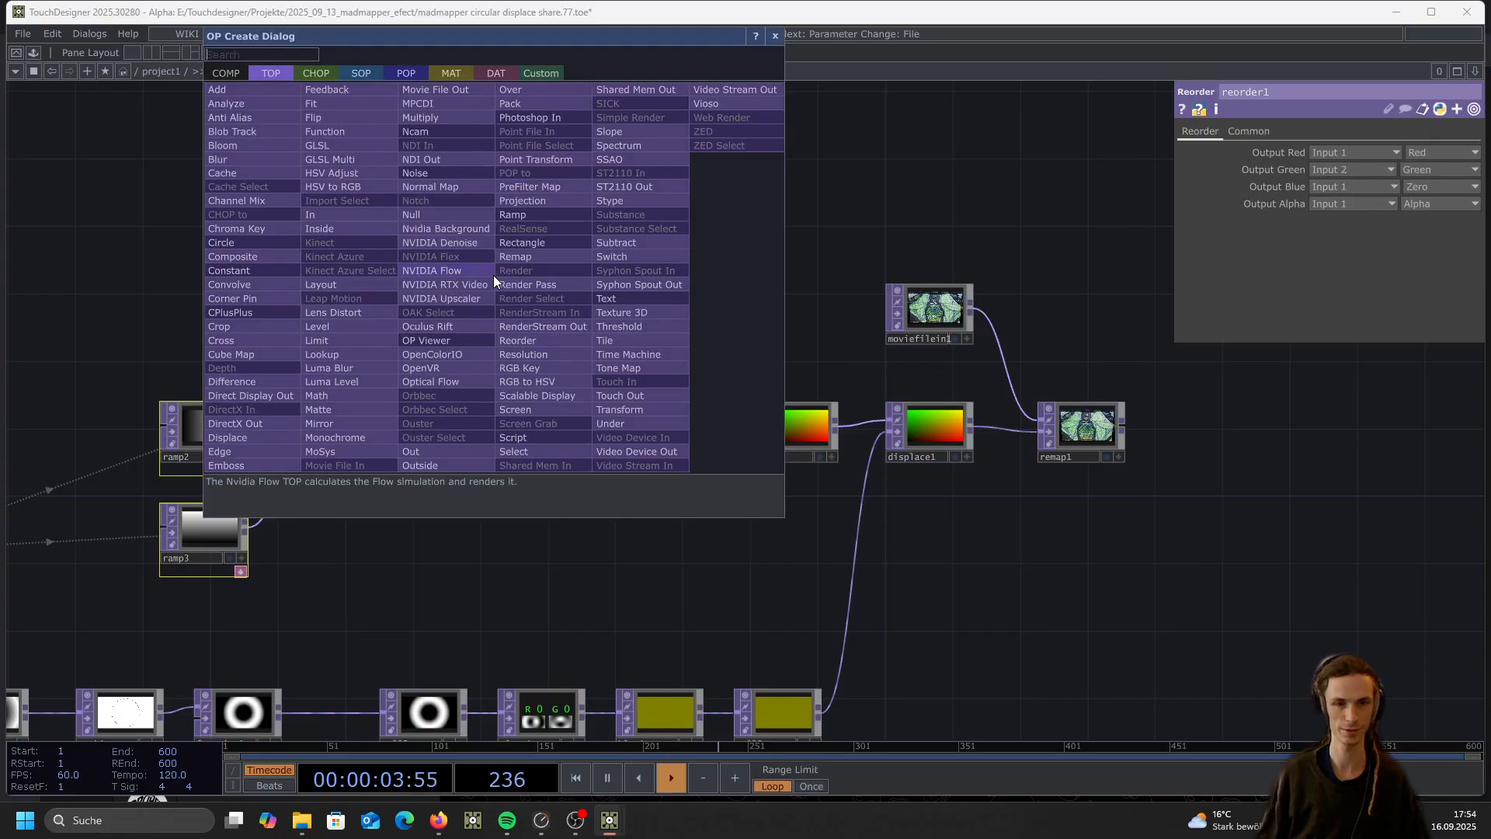
left_click(359, 105)
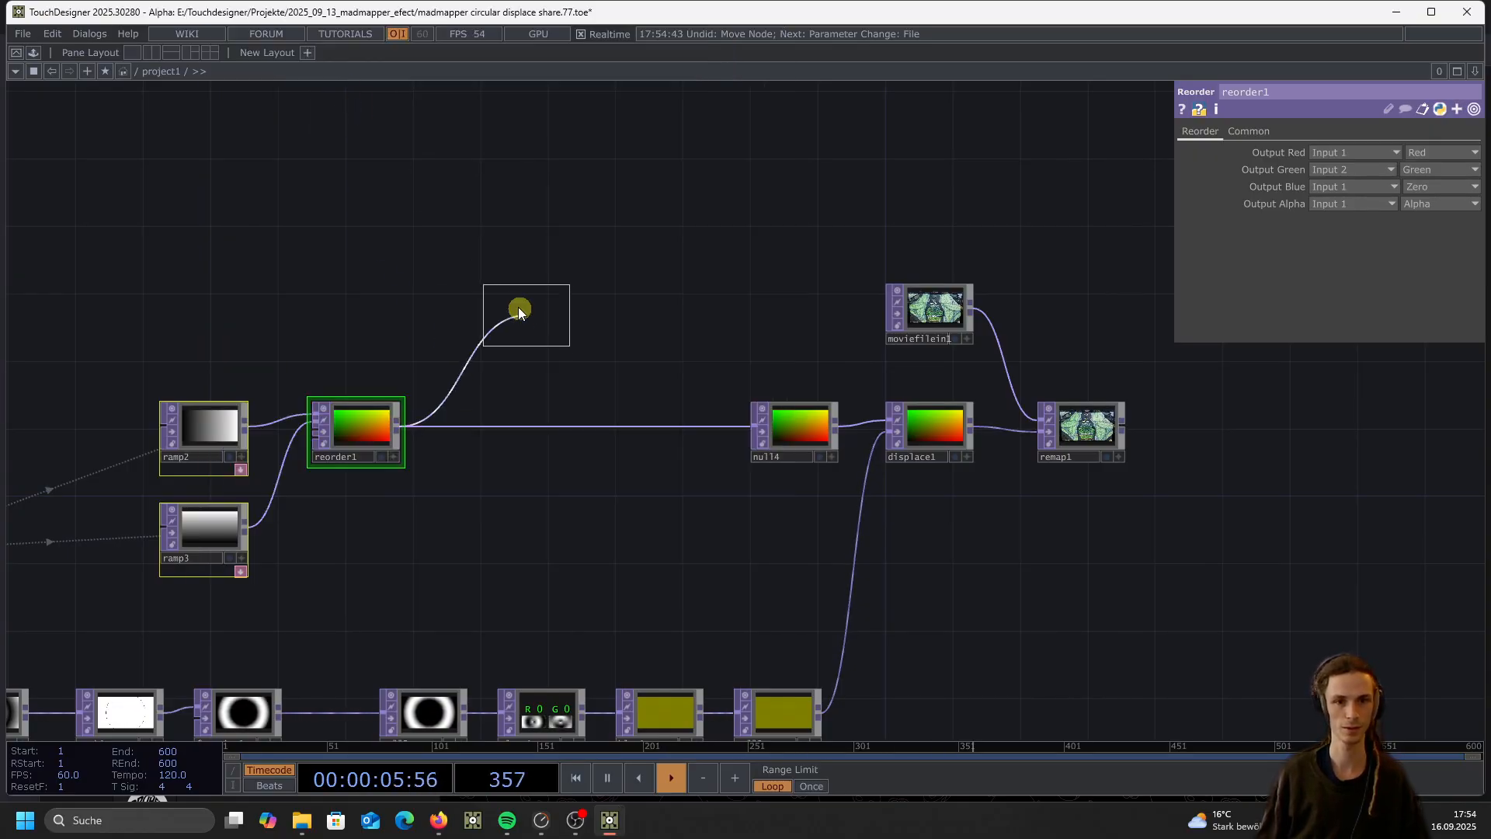
left_click(497, 283)
scroll(442, 393, "up", 3)
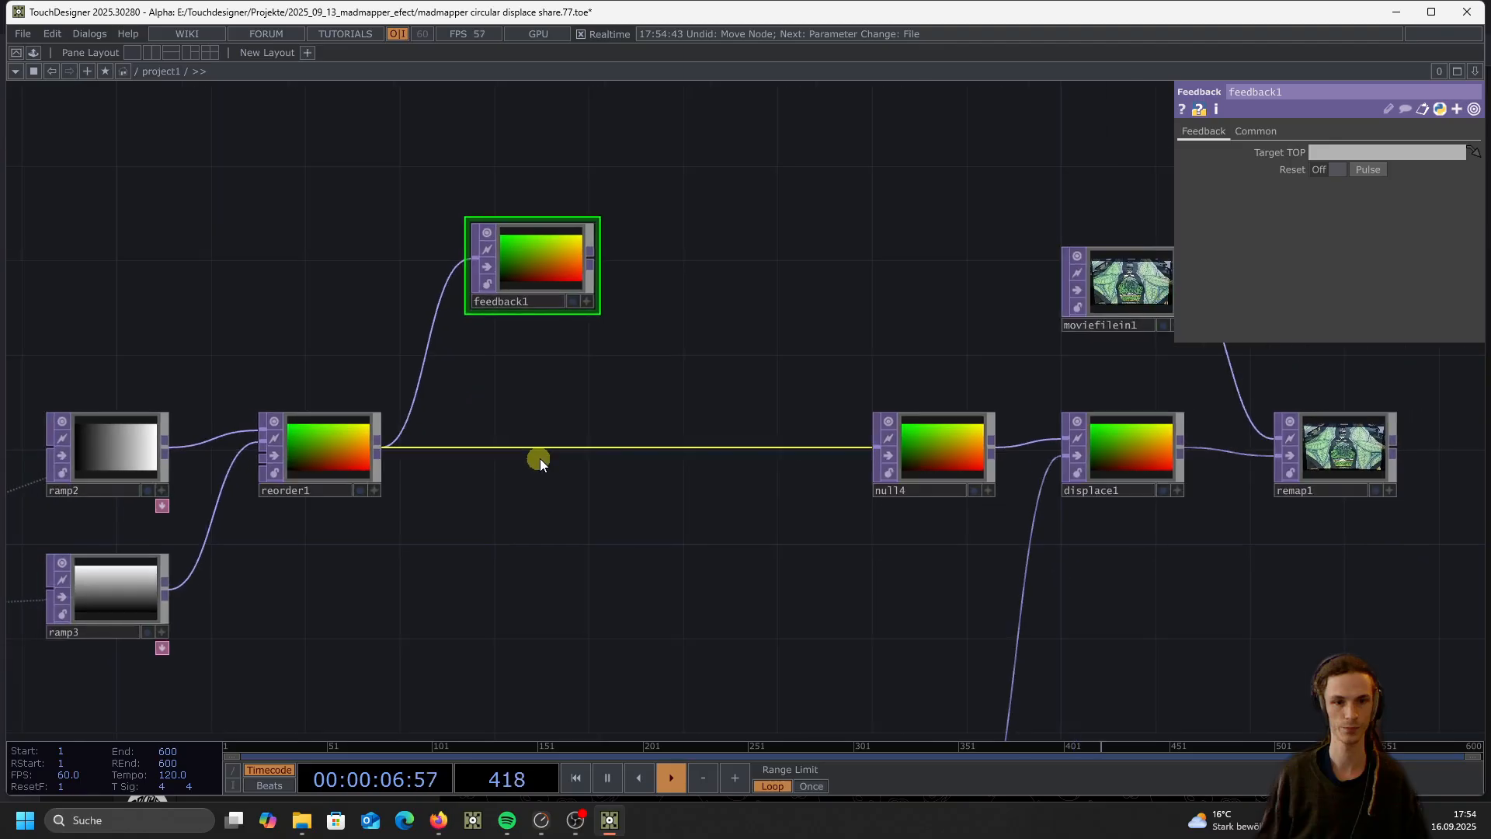
Insert a Level TOP between the Reorder TOP and null4 and set its opacity to 0.2
right_click(592, 453)
left_click(614, 435)
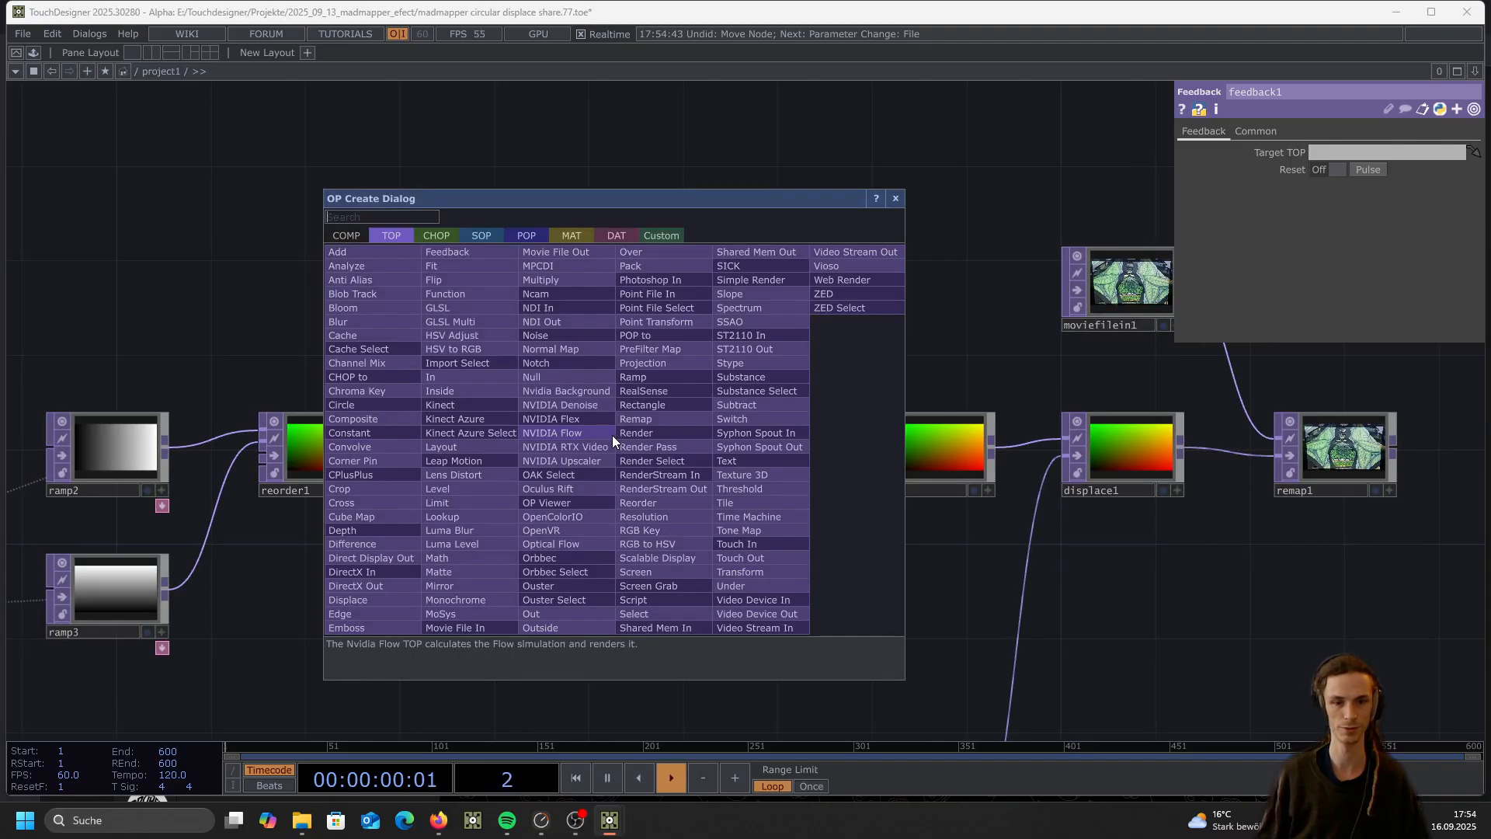
left_click(460, 490)
left_click(533, 451)
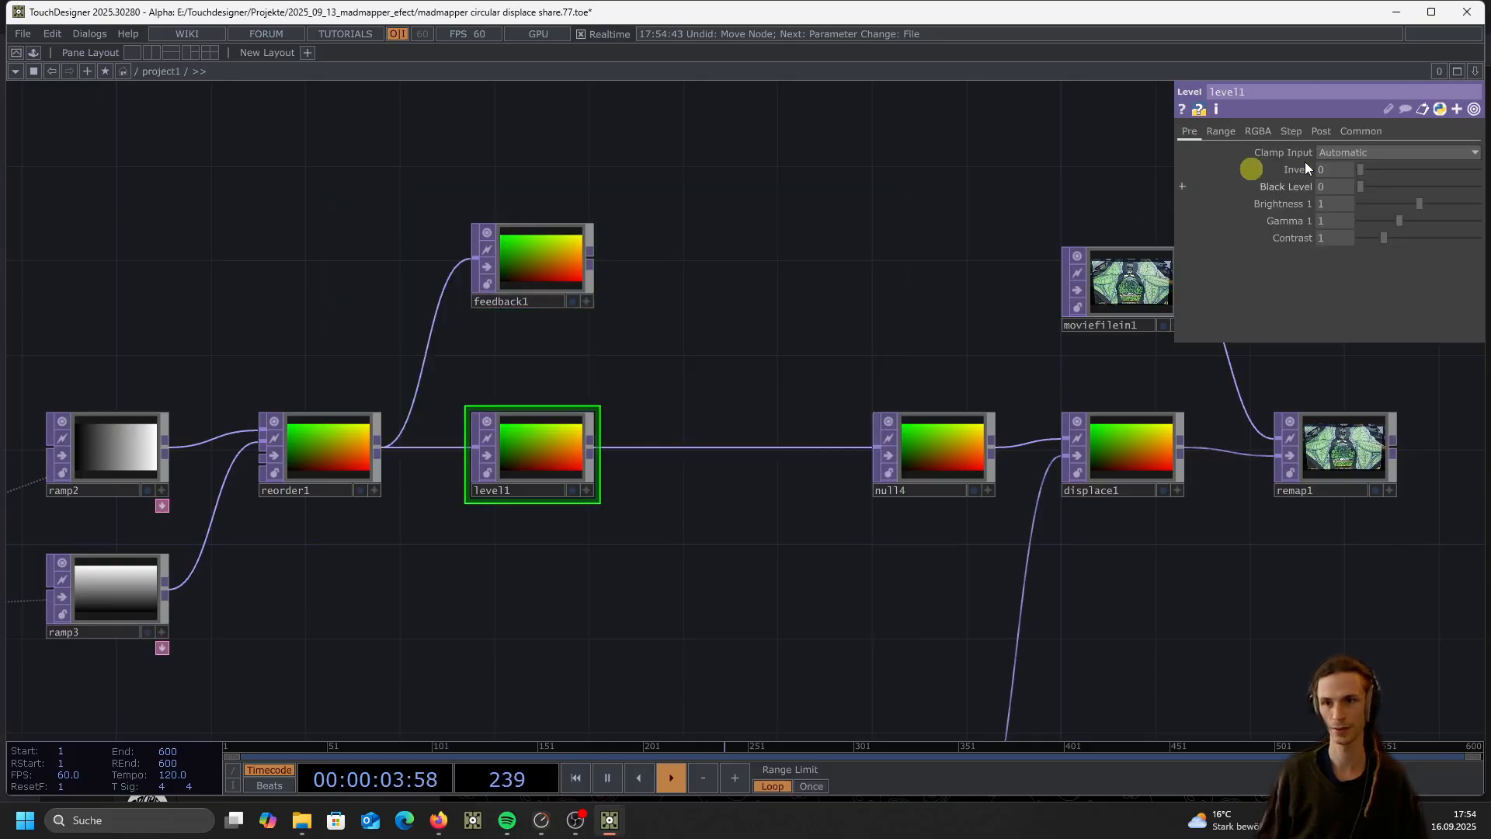
left_click(1323, 130)
left_click_drag(1428, 169, 1383, 176)
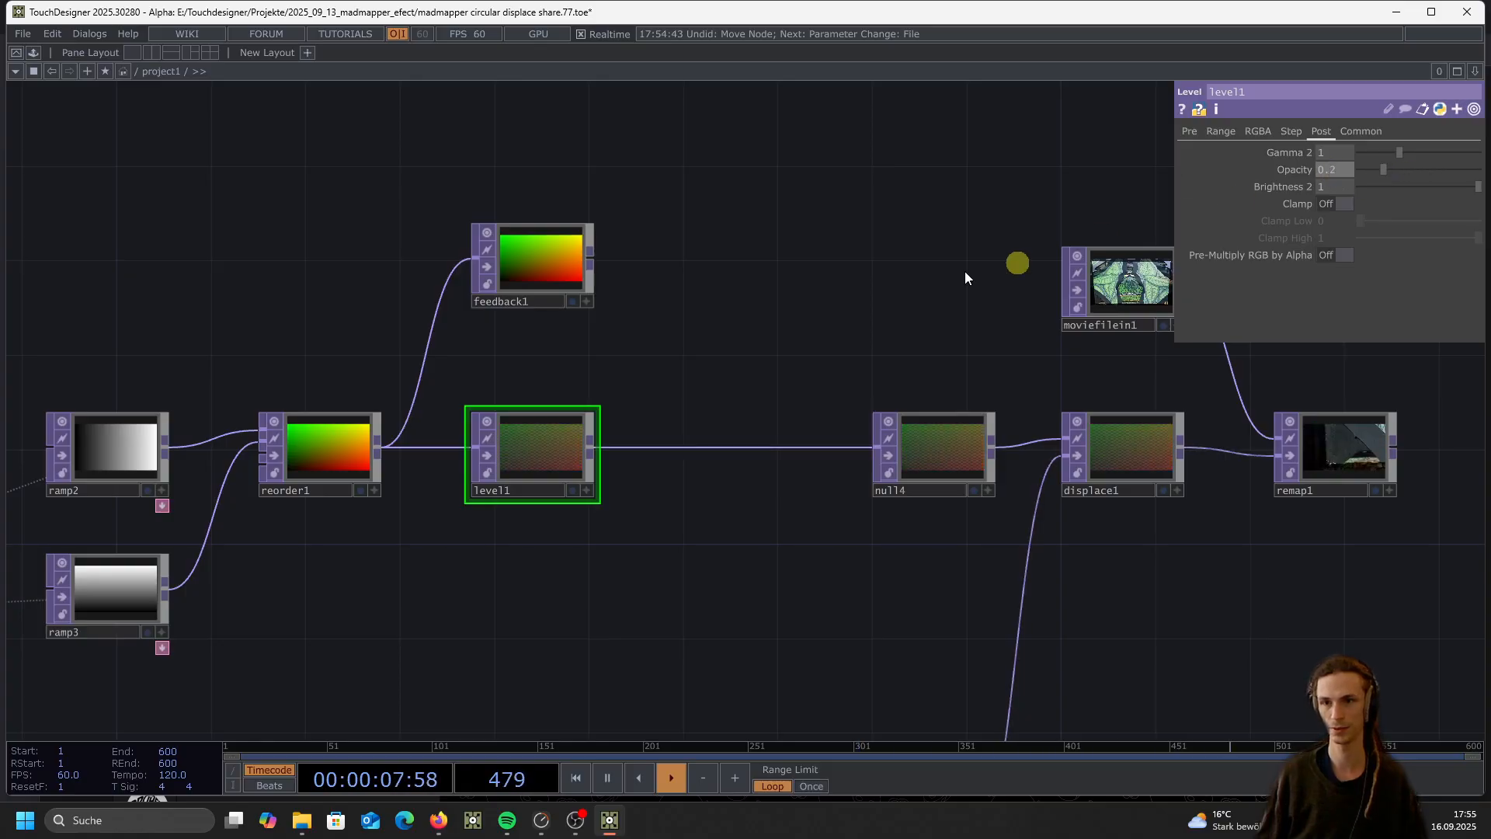
Insert an Over TOP between the Level TOP and null4 and connect the Feedback TOP to its second input
right_click(691, 449)
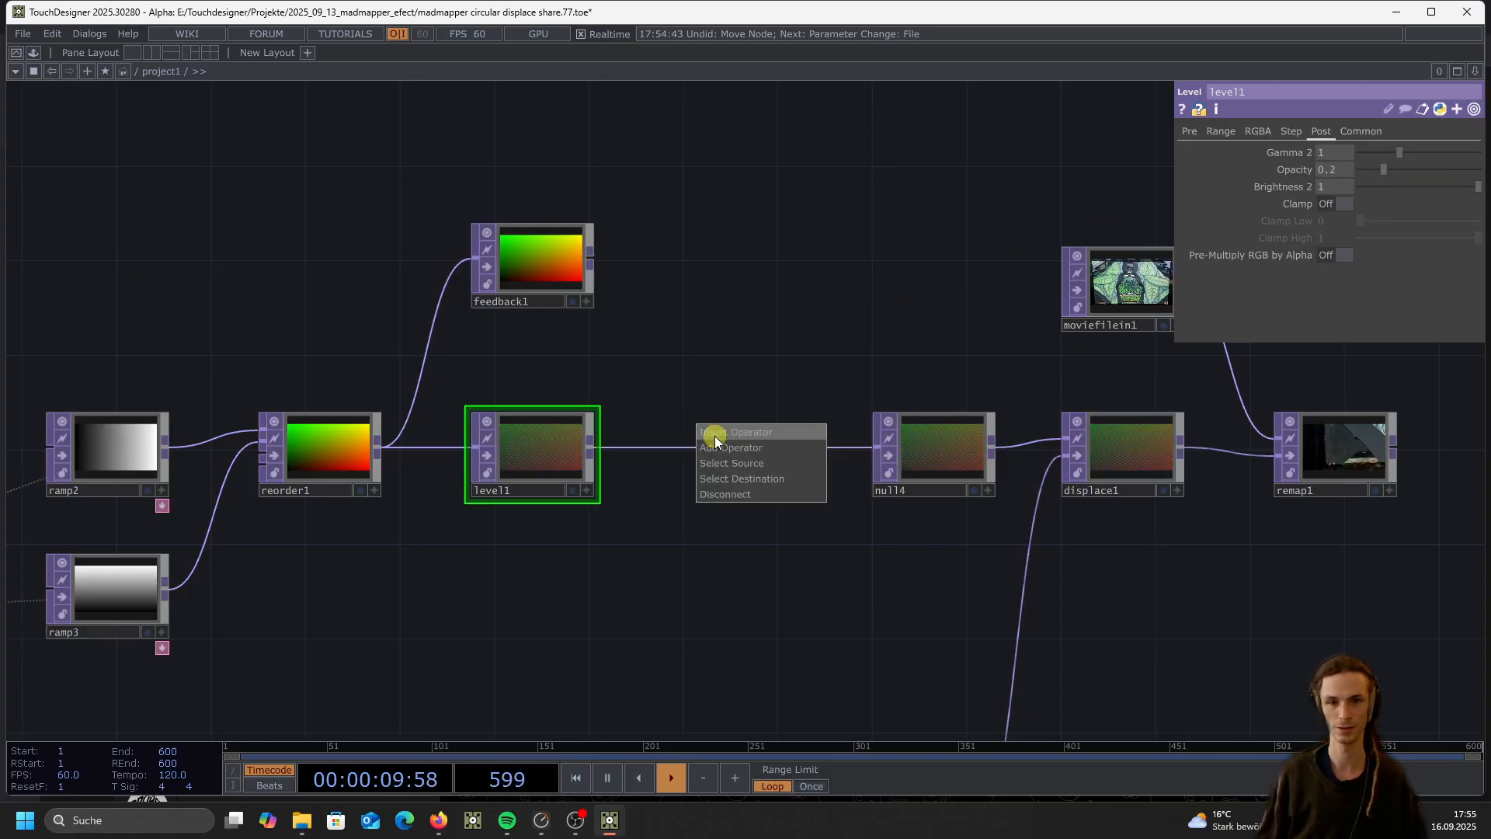
left_click(714, 435)
type("ov")
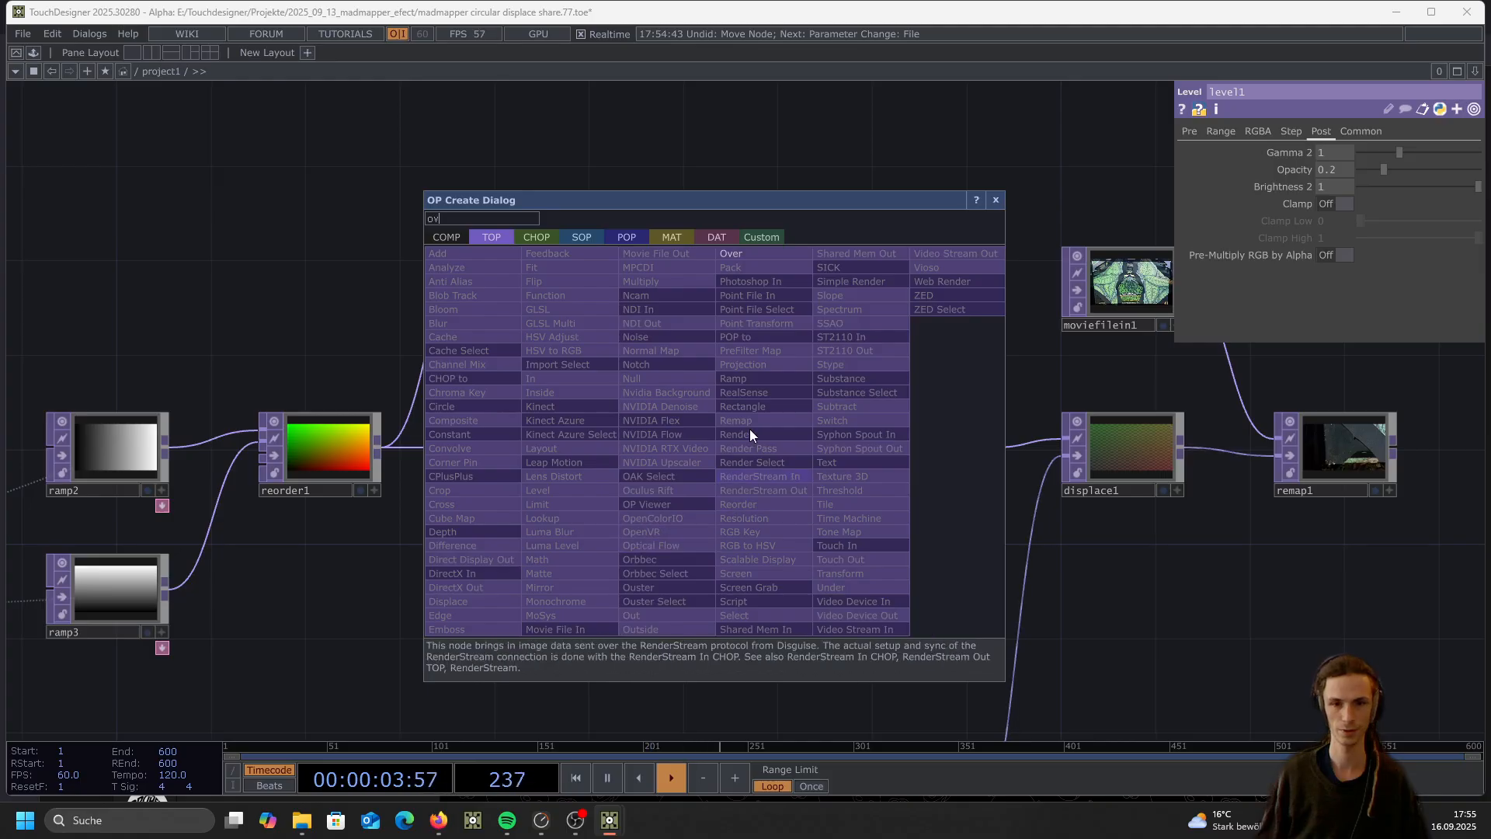
left_click(735, 254)
left_click(755, 449)
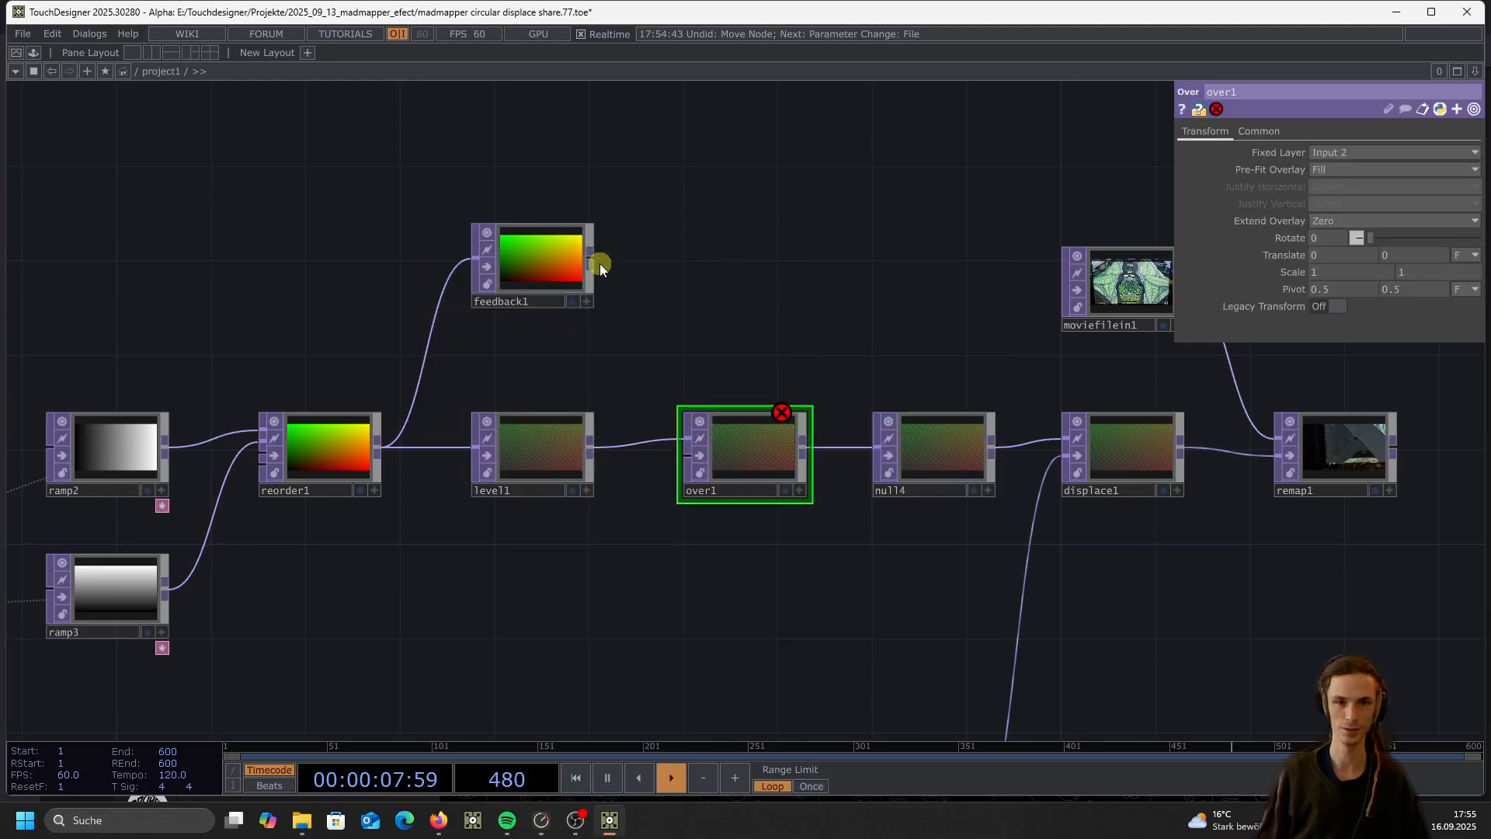
left_click_drag(592, 262, 672, 458)
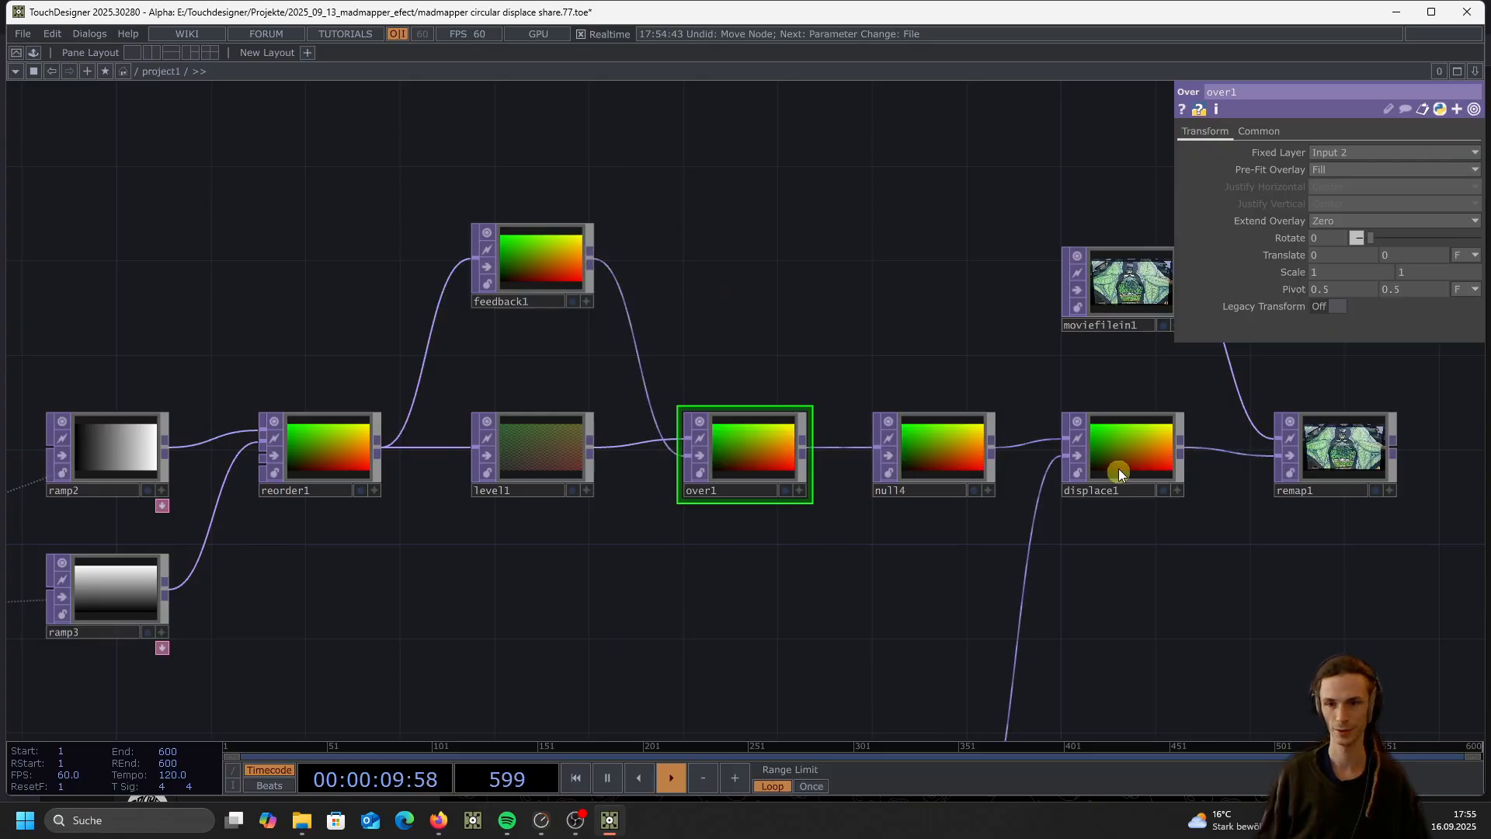
Set displace1 as the Feedback TOP's target and check the remapped photo
left_click_drag(1118, 469, 582, 290)
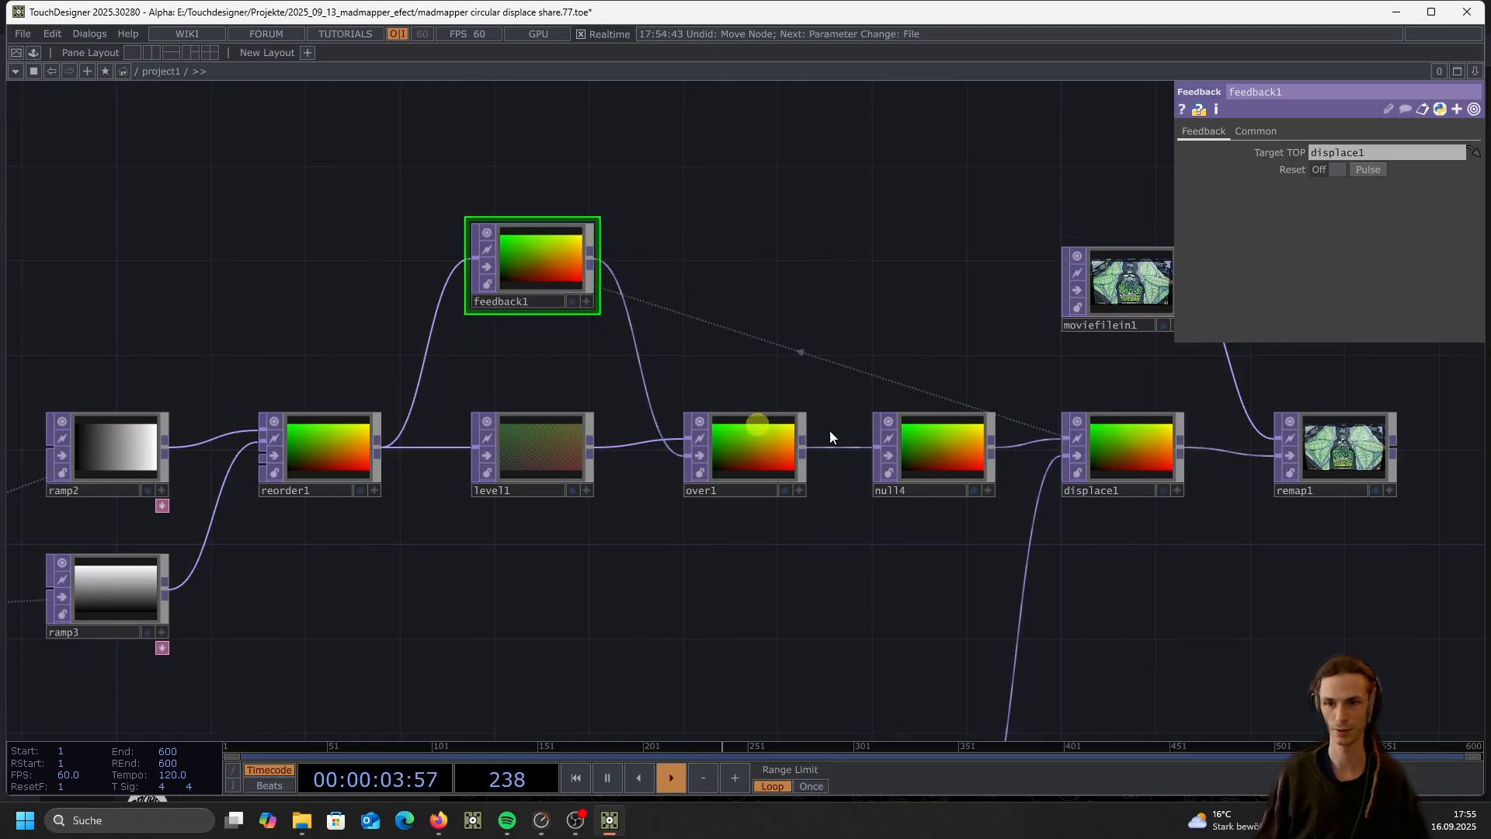
scroll(1278, 435, "up", 10)
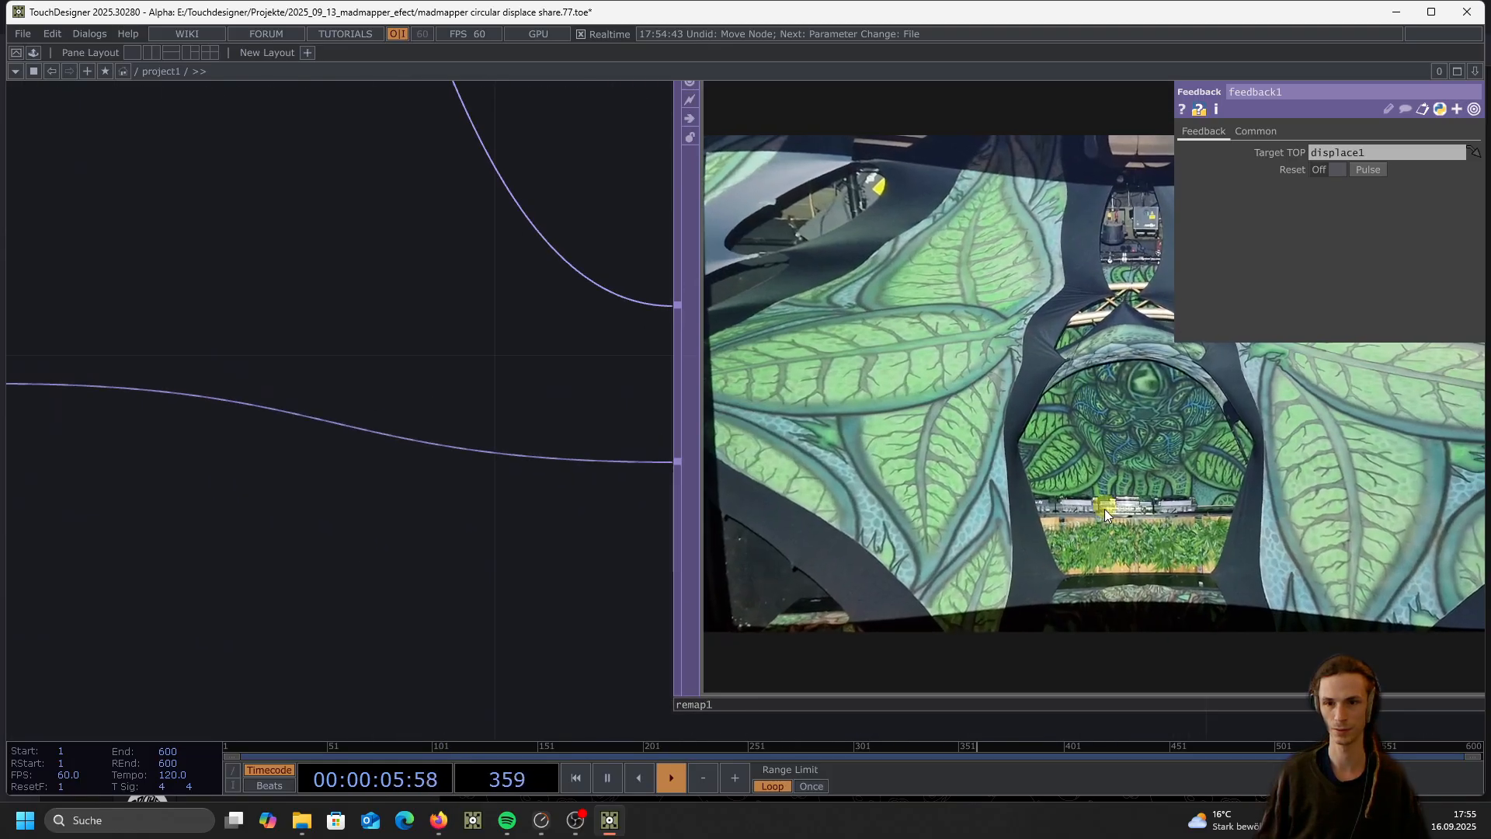
scroll(1104, 509, "down", 10)
Lower the Level TOP's opacity to 0.105 while watching the Remap TOP's output
left_click(314, 501)
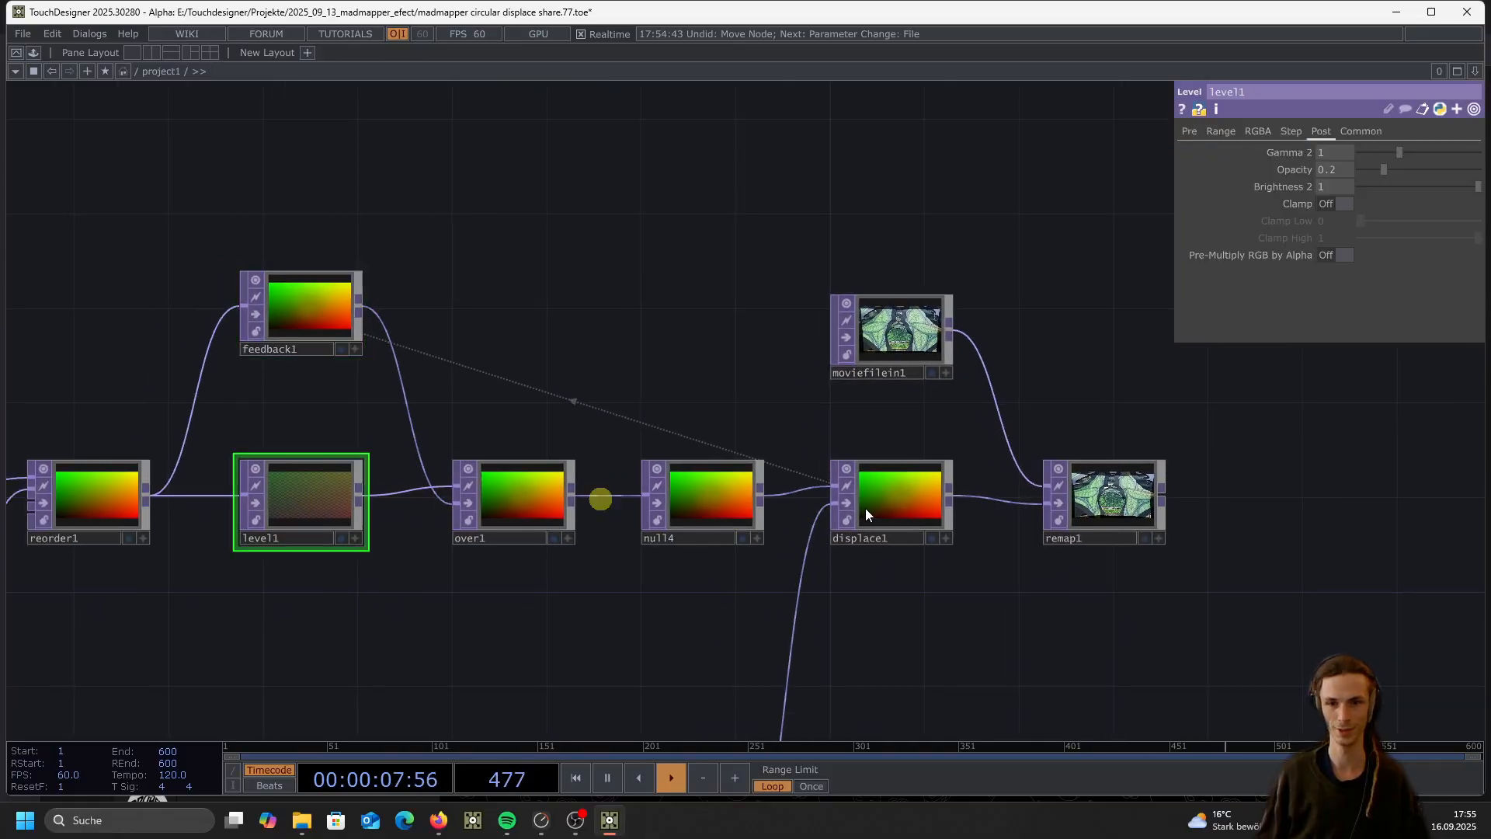
scroll(1126, 507, "up", 8)
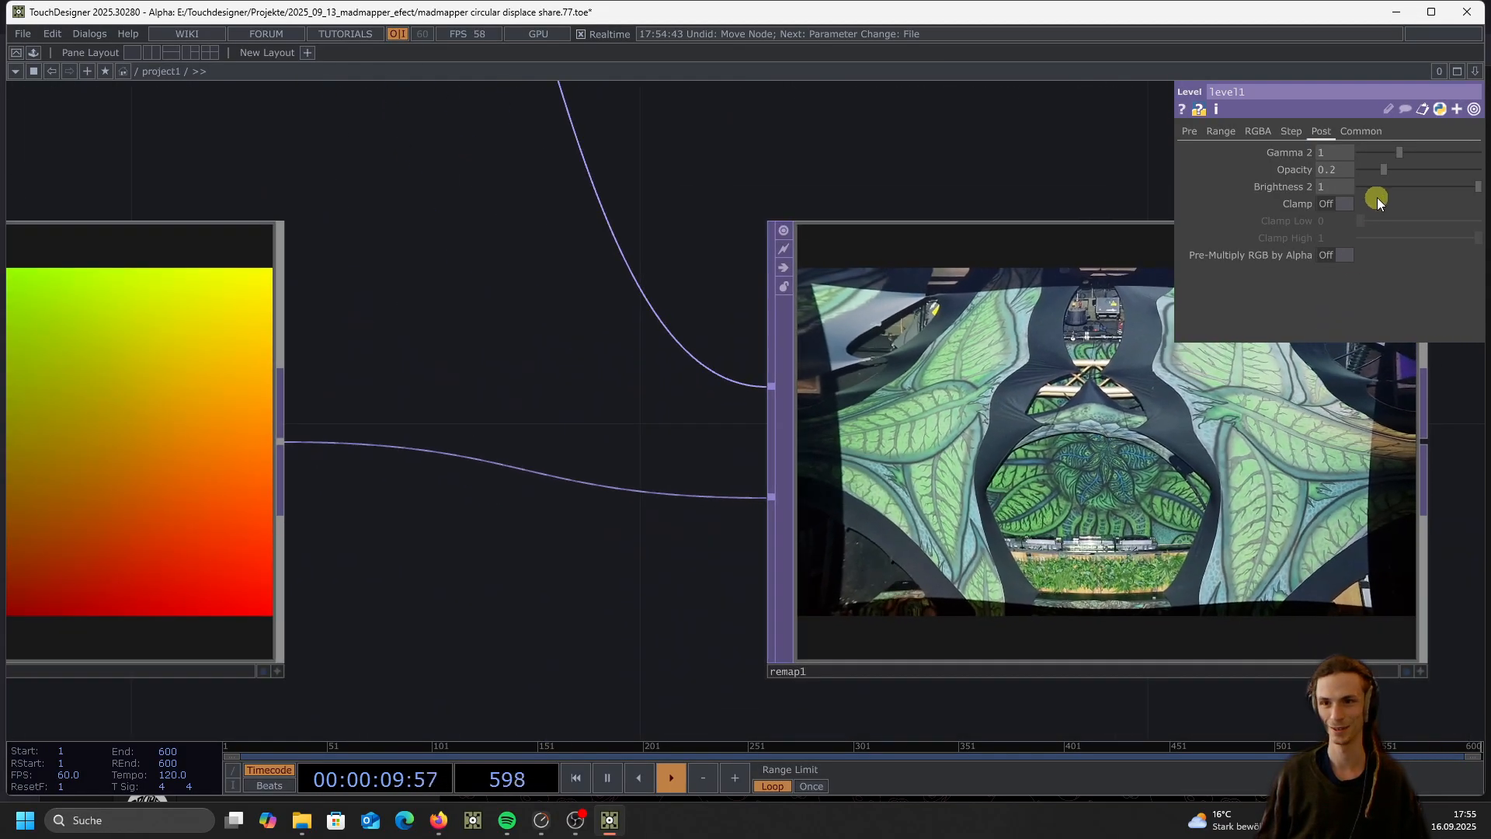
mouse_move(1384, 169)
left_mouse_down()
mouse_move(1432, 171)
mouse_move(1349, 177)
mouse_move(1362, 176)
left_mouse_up()
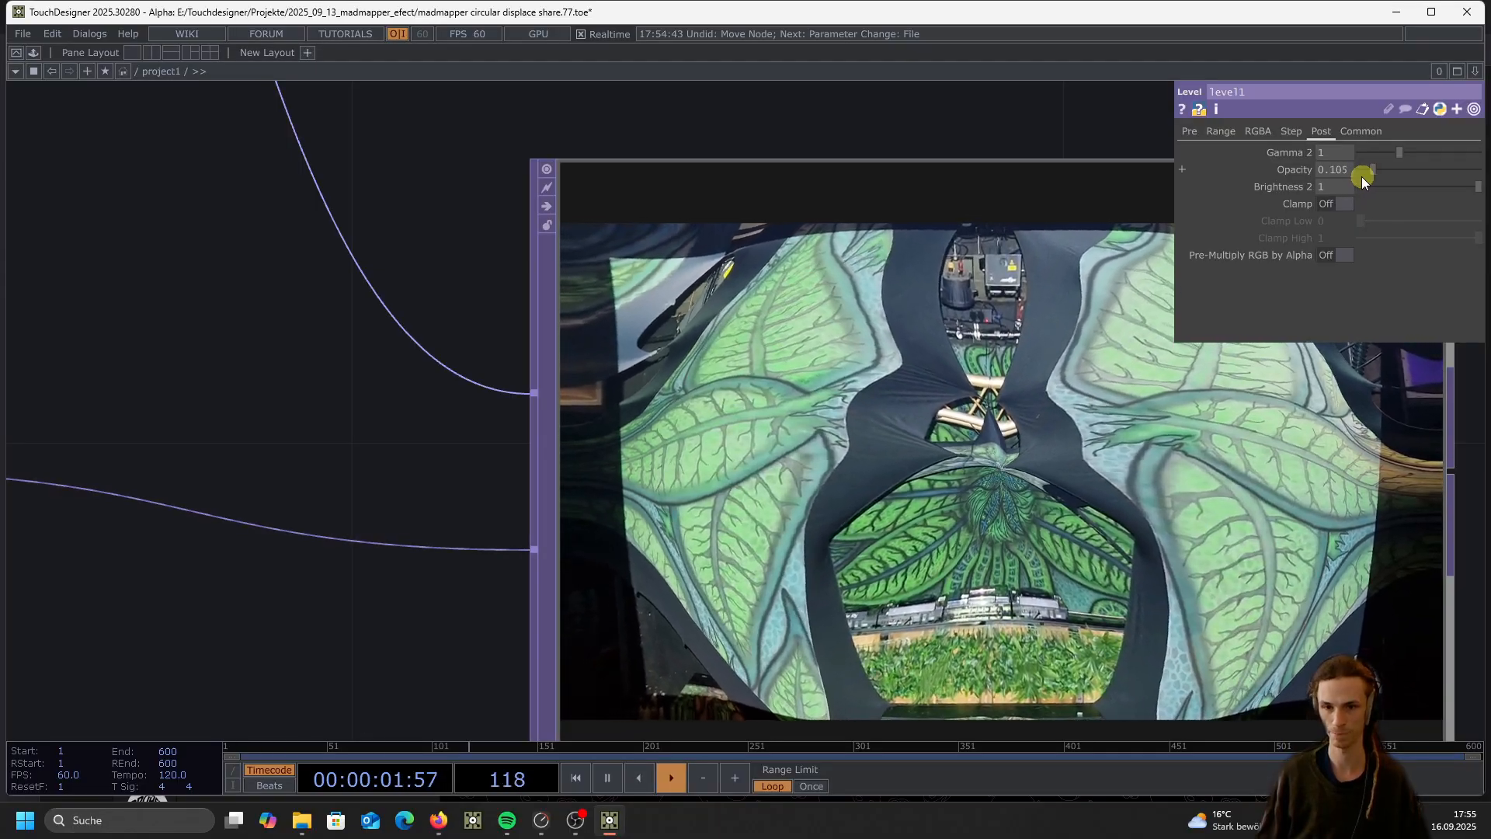
Examine the Remap TOP's animated output up close and review the feedback loop nodes that drive it
scroll(765, 266, "down", 3)
scroll(918, 312, "up", 3)
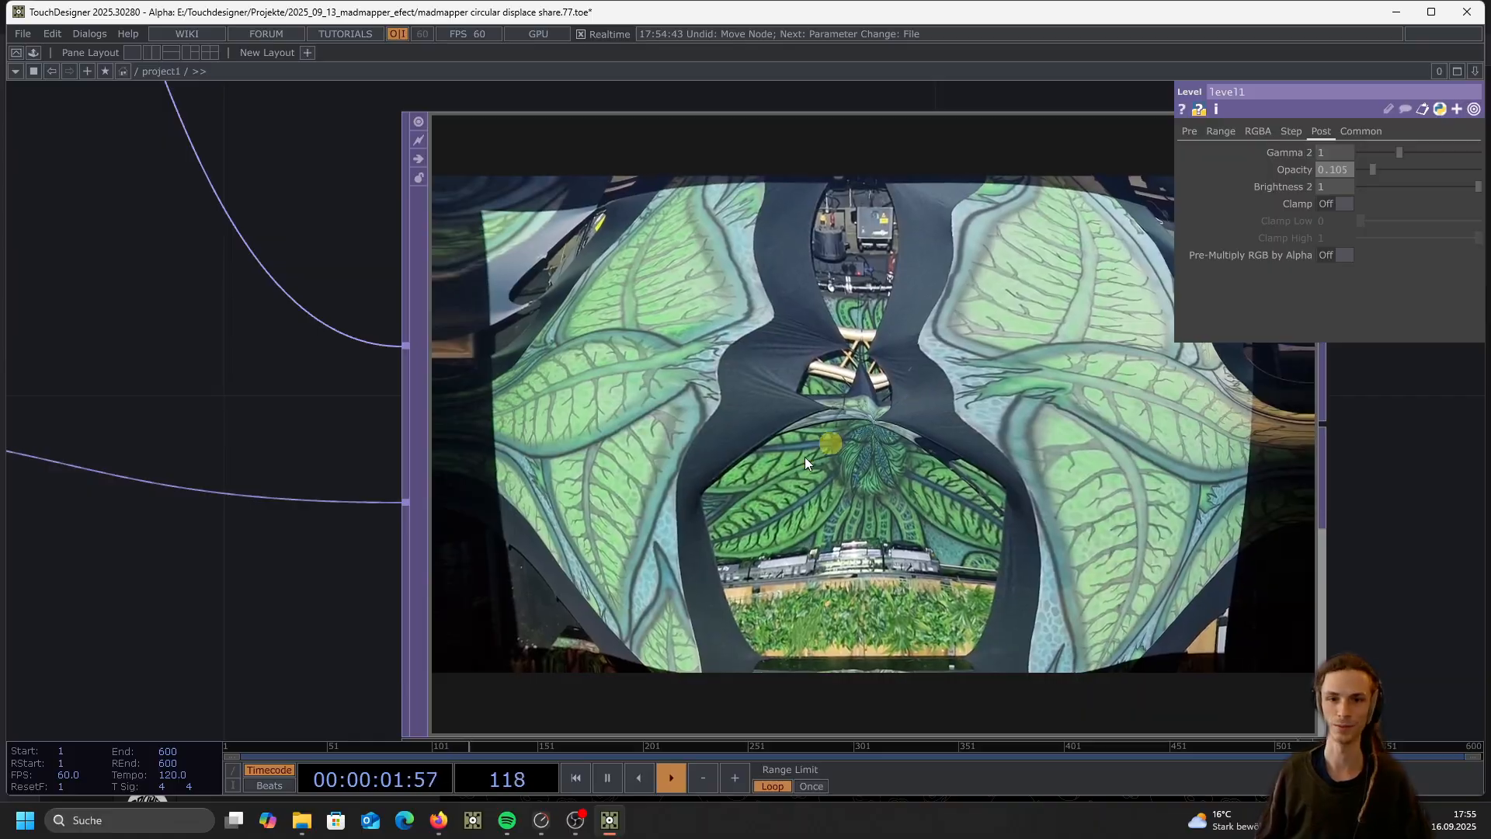
scroll(841, 434, "down", 4)
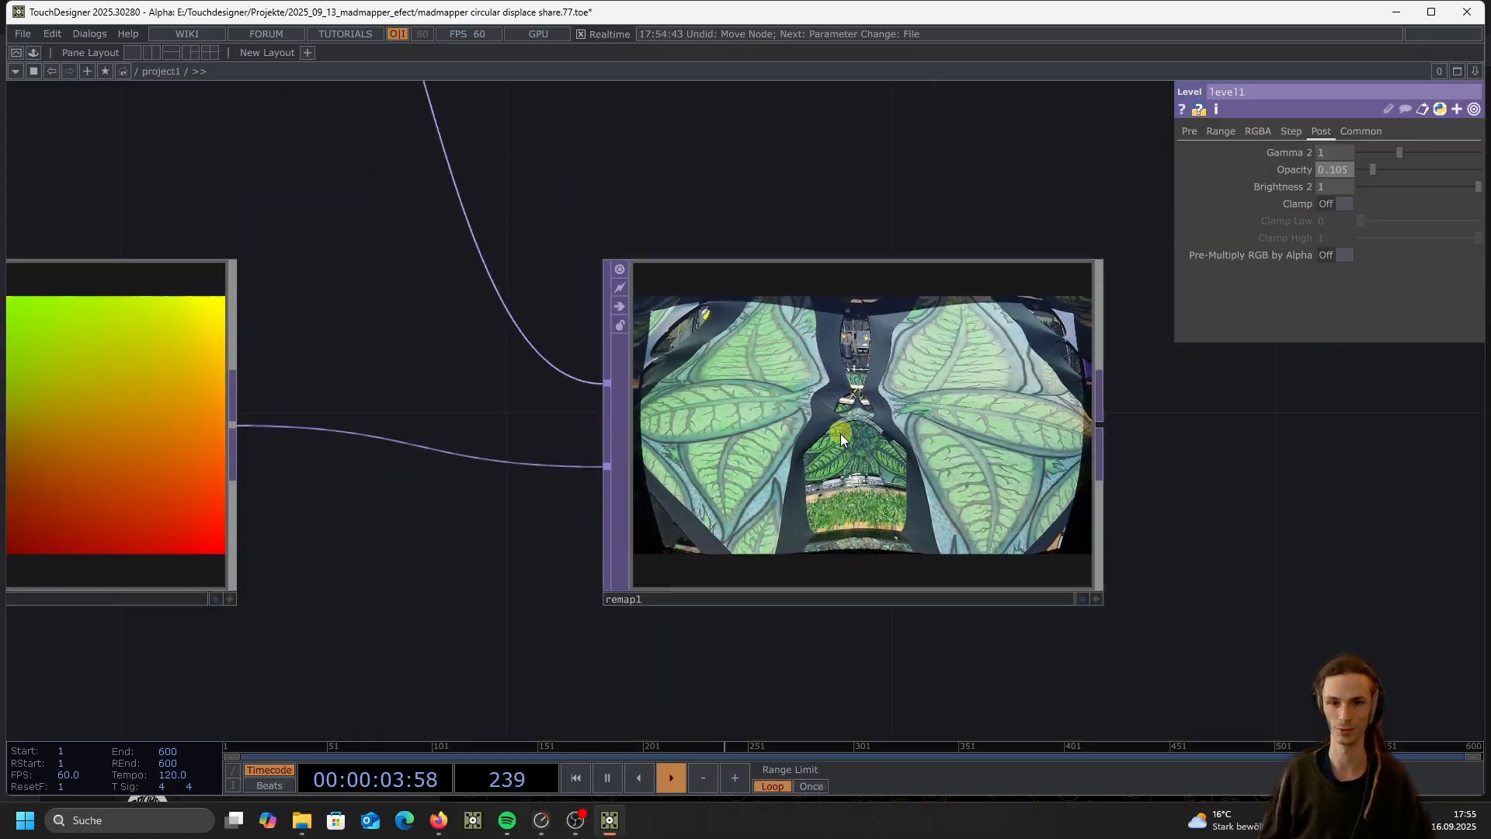
scroll(840, 433, "up", 4)
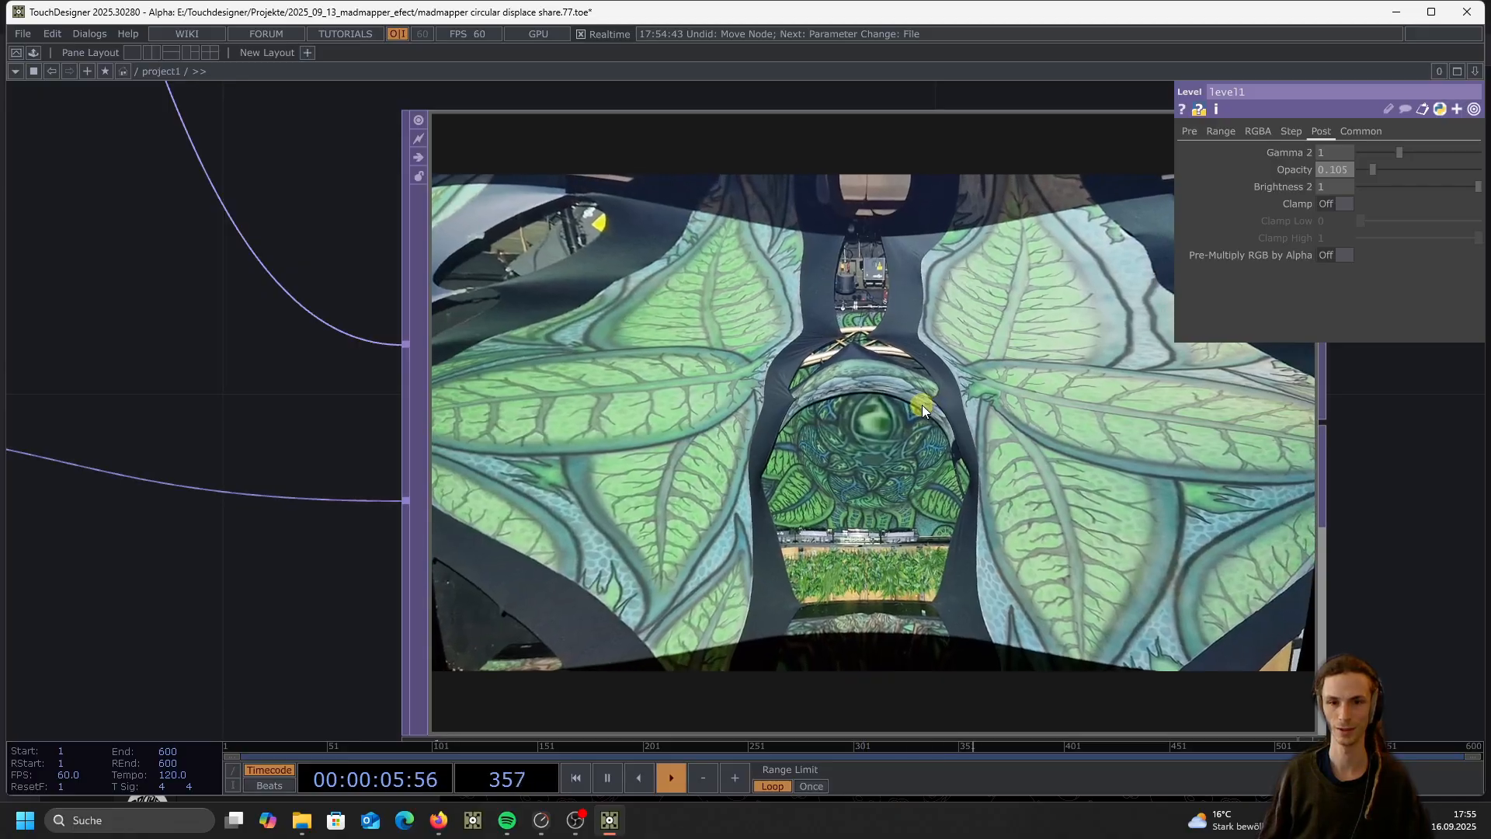
scroll(972, 389, "down", 5)
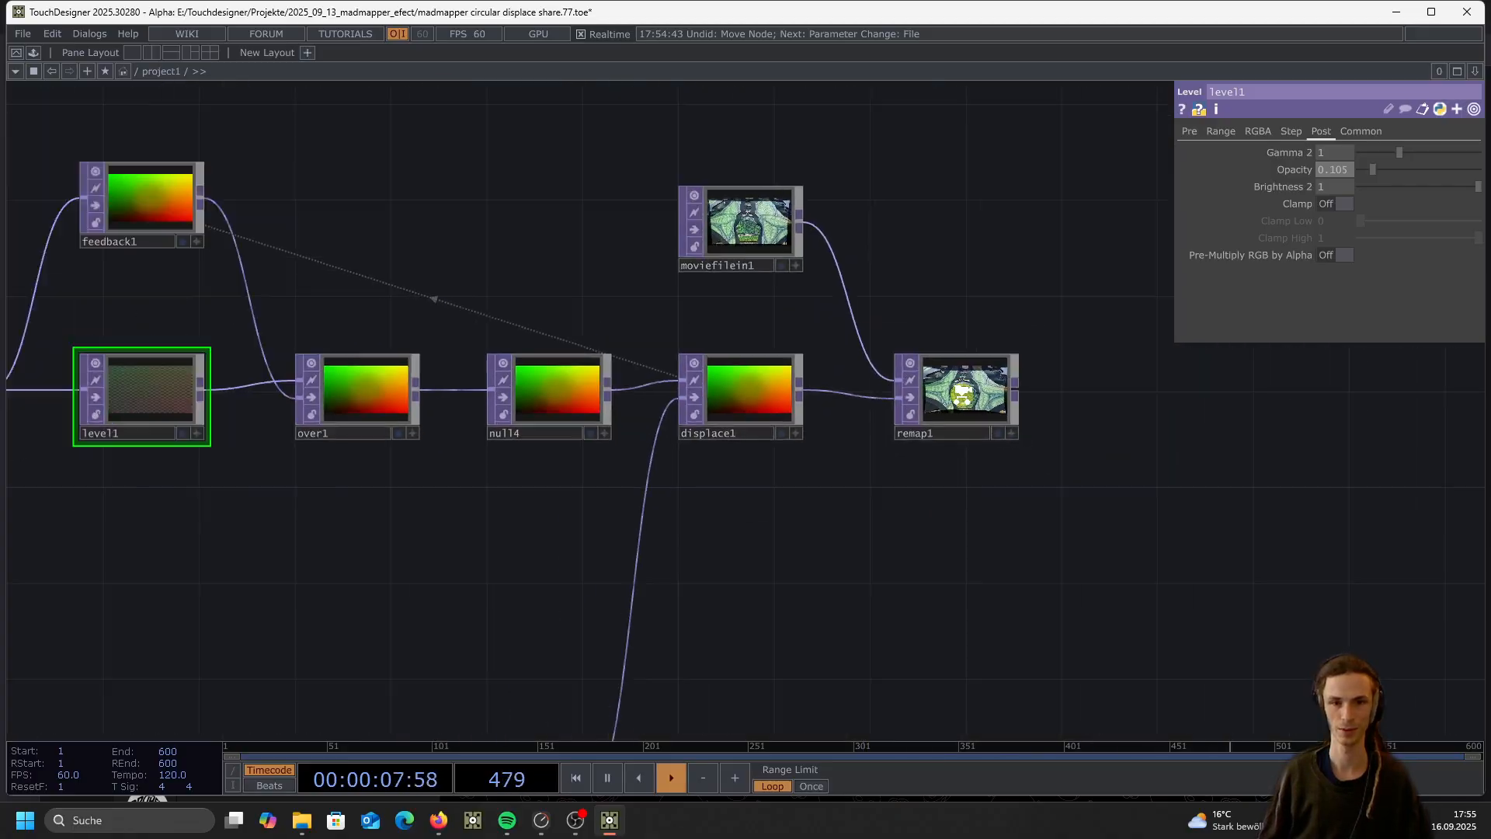
scroll(1006, 393, "down", 3)
scroll(469, 390, "up", 2)
scroll(739, 413, "down", 2)
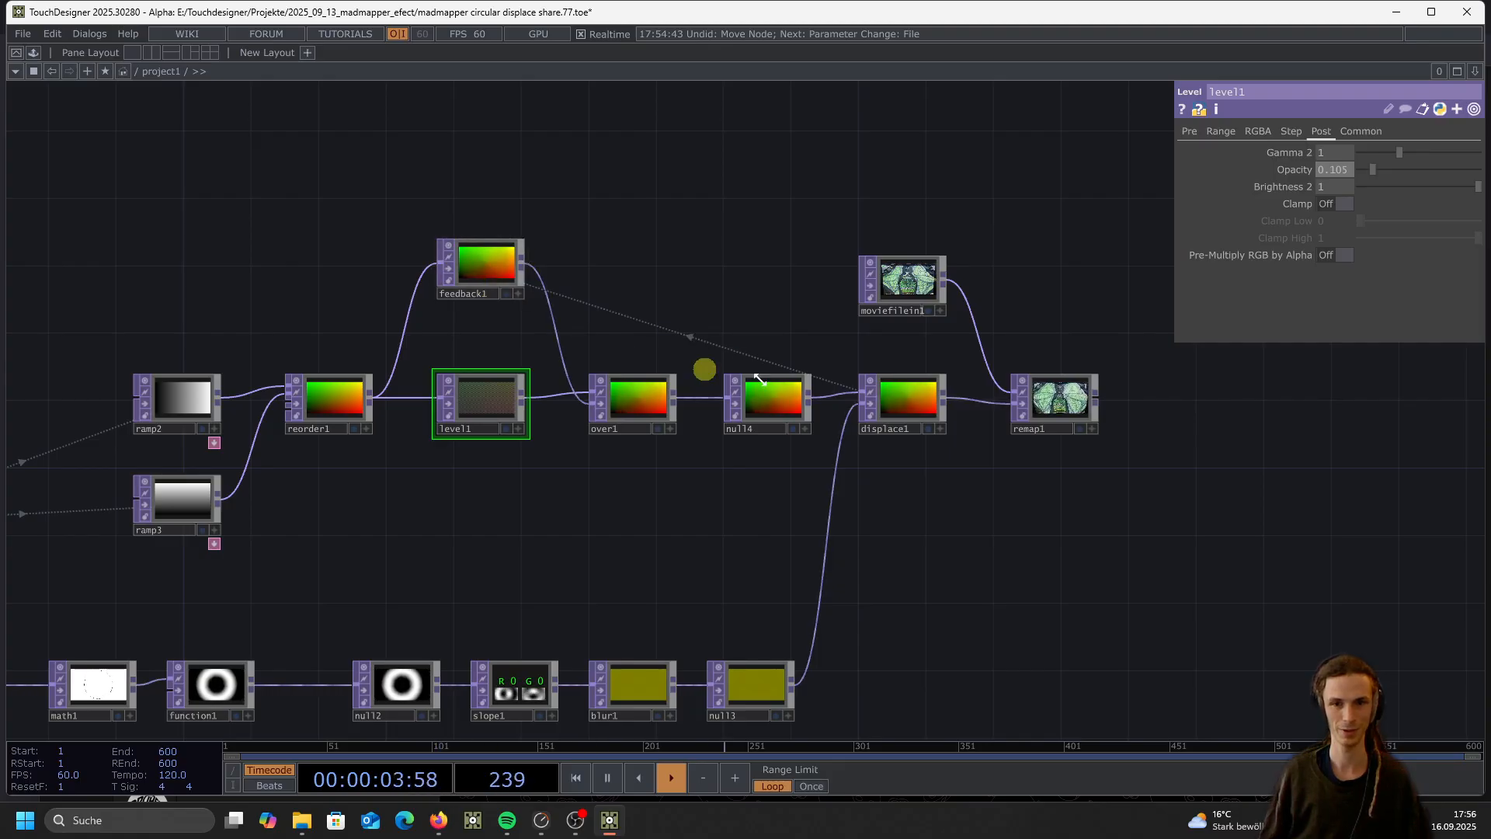
scroll(895, 397, "up", 5)
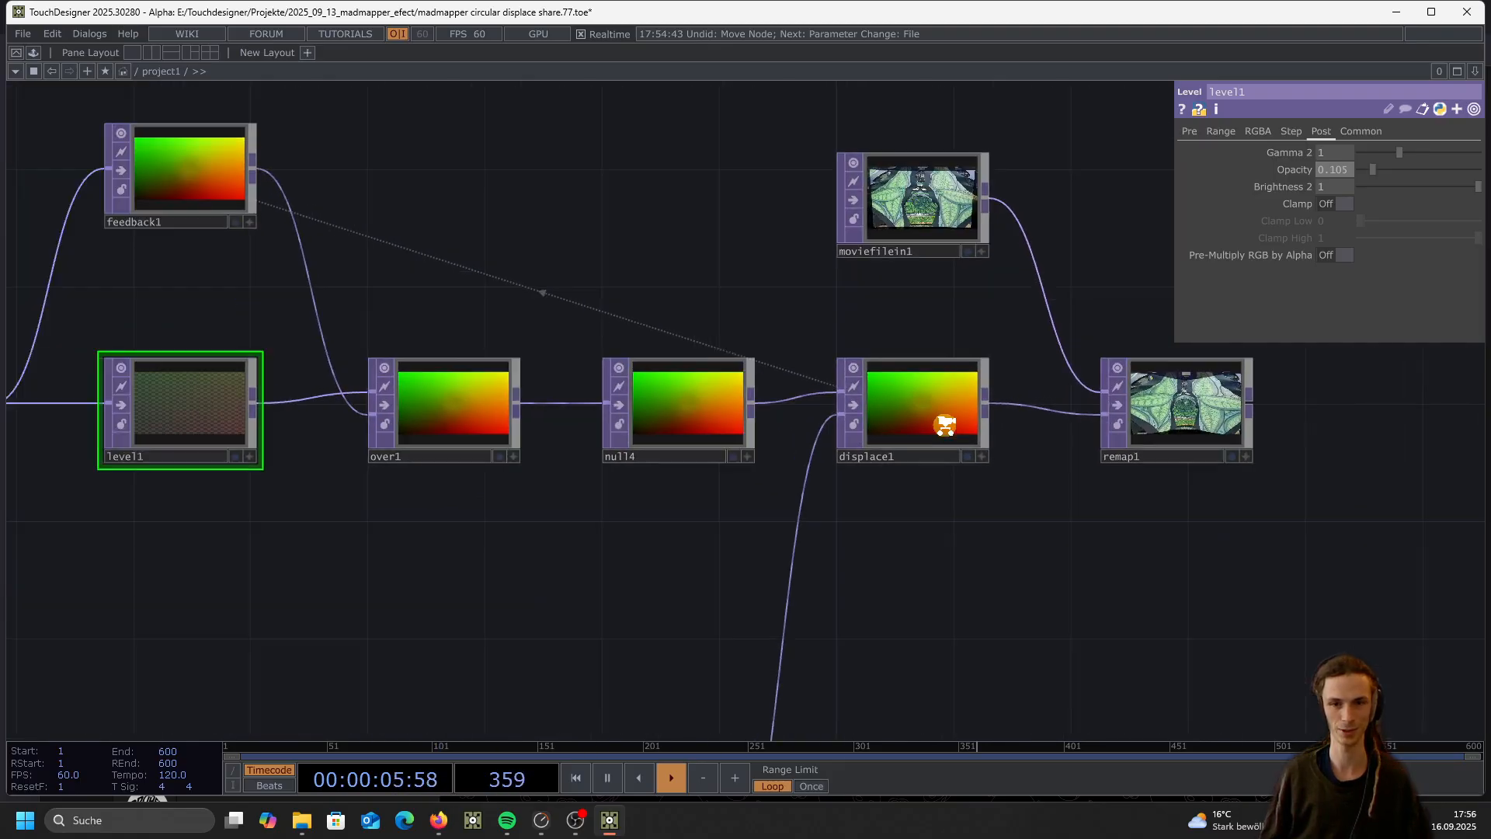
scroll(942, 423, "down", 4)
scroll(940, 423, "up", 2)
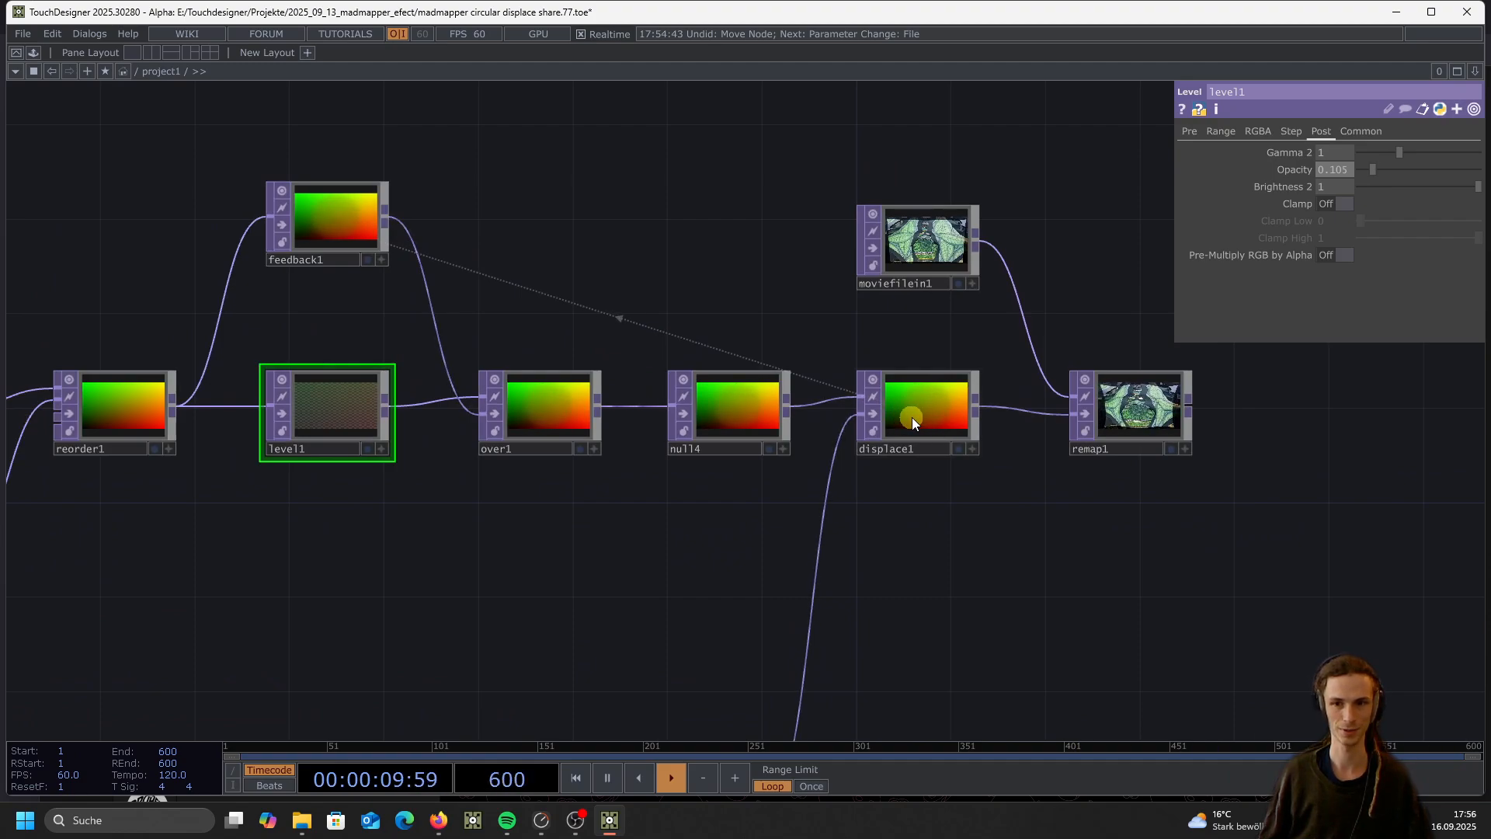
scroll(1073, 417, "up", 5)
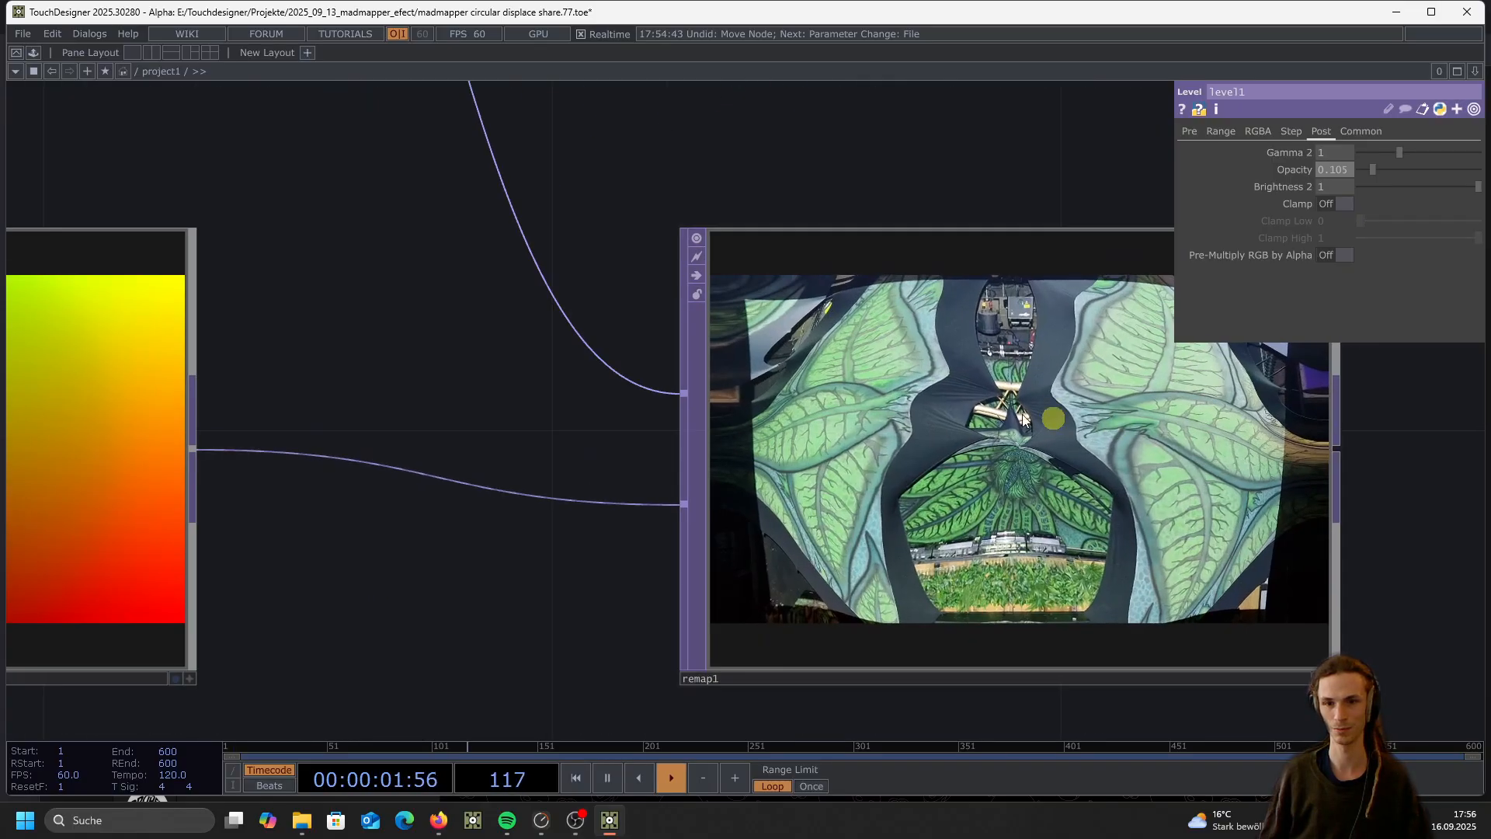
scroll(980, 431, "up", 2)
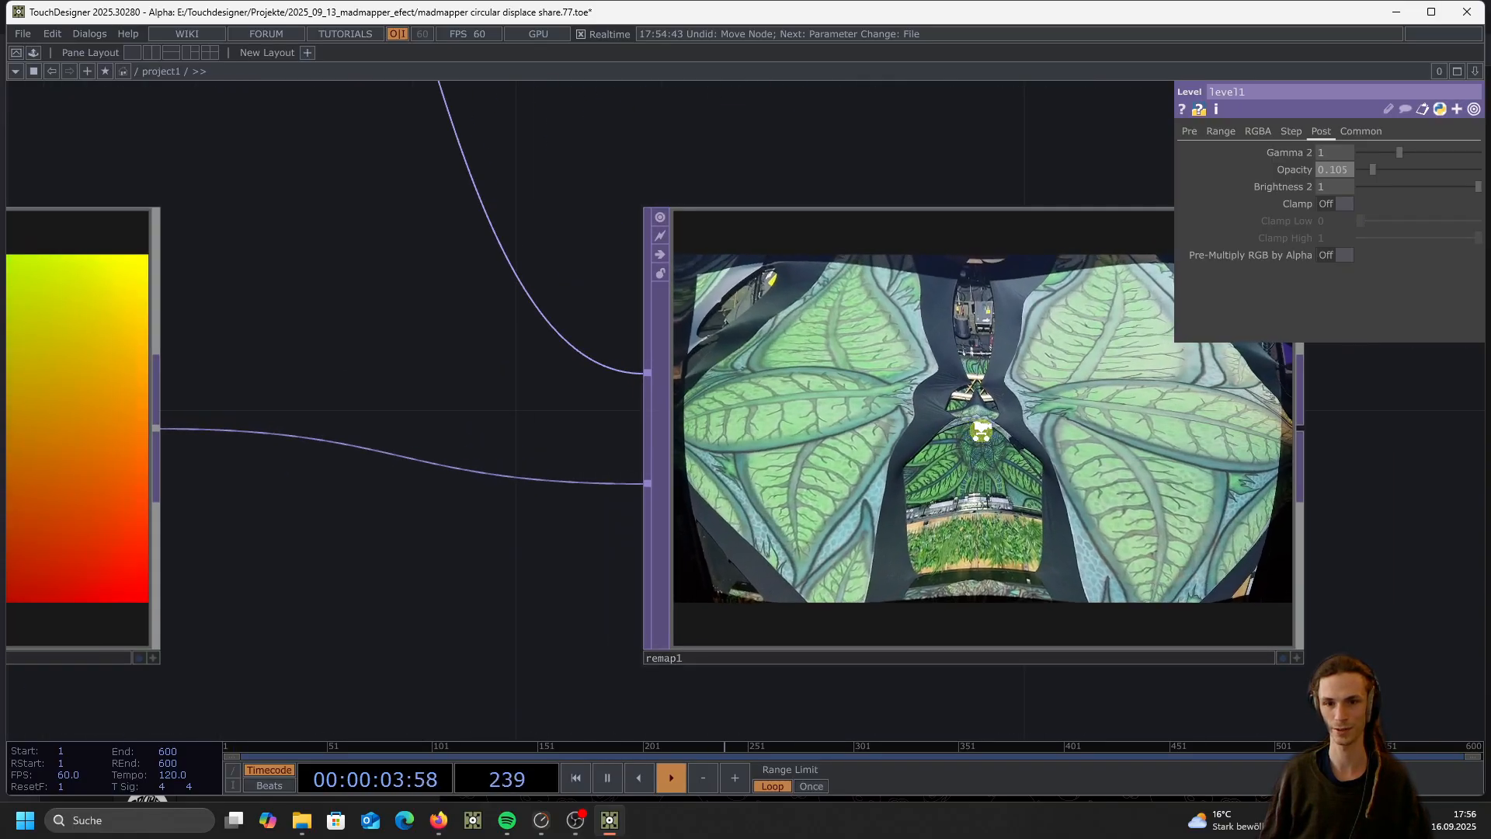
scroll(990, 439, "up", 3)
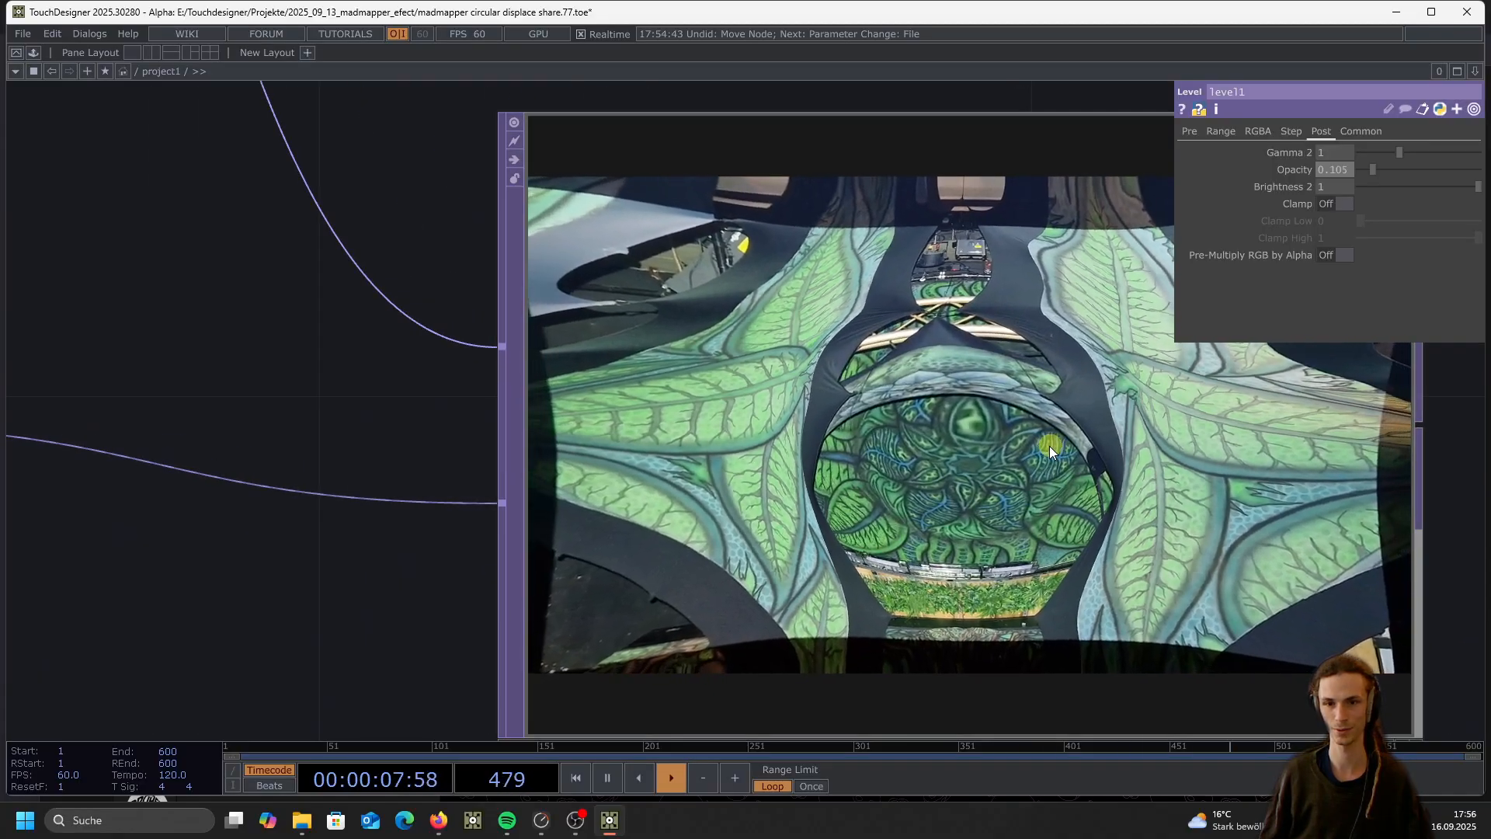
scroll(1050, 446, "down", 1)
scroll(1050, 446, "down", 5)
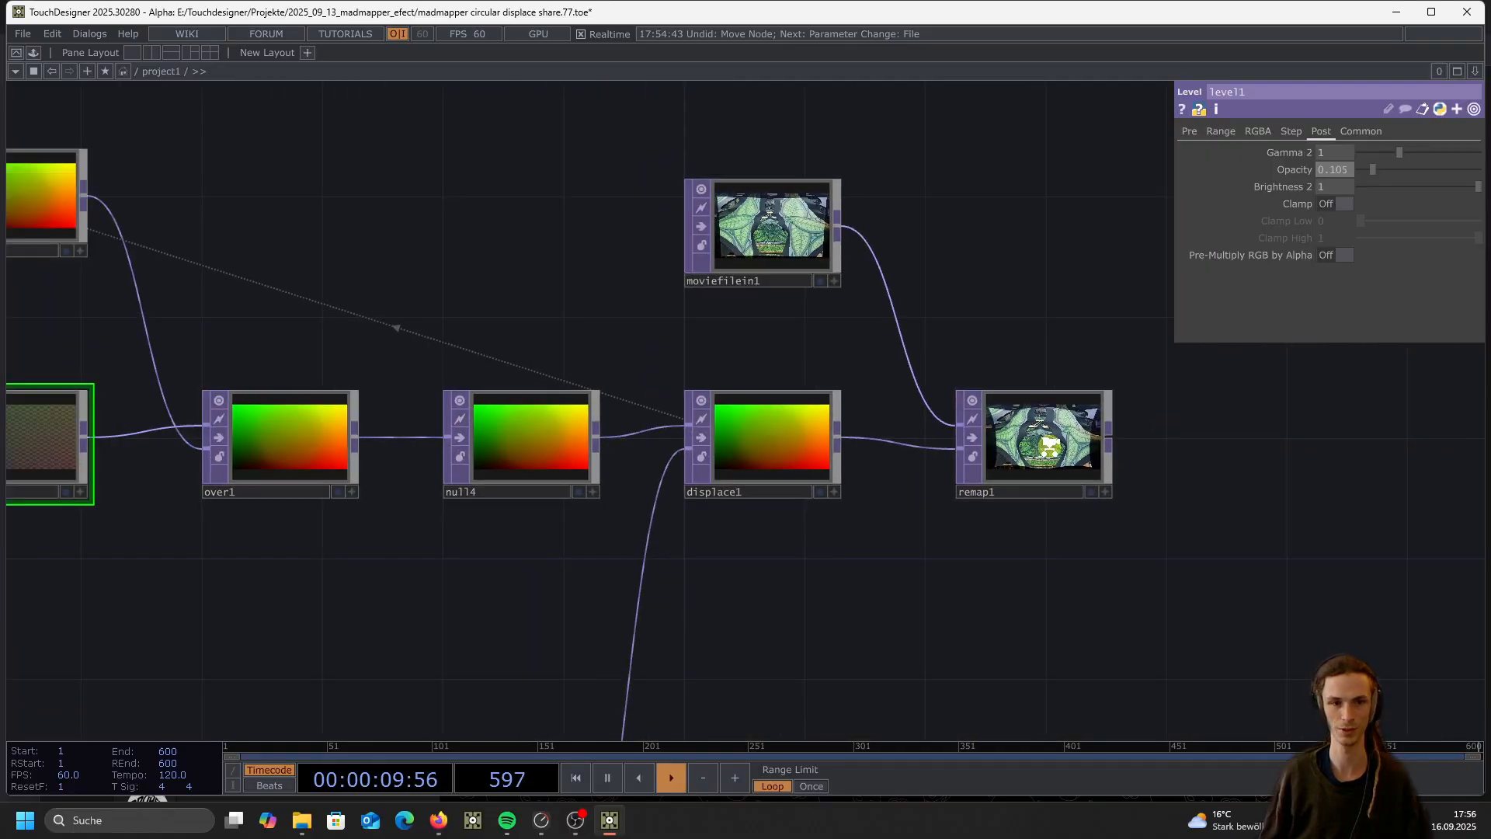
scroll(475, 451, "up", 2)
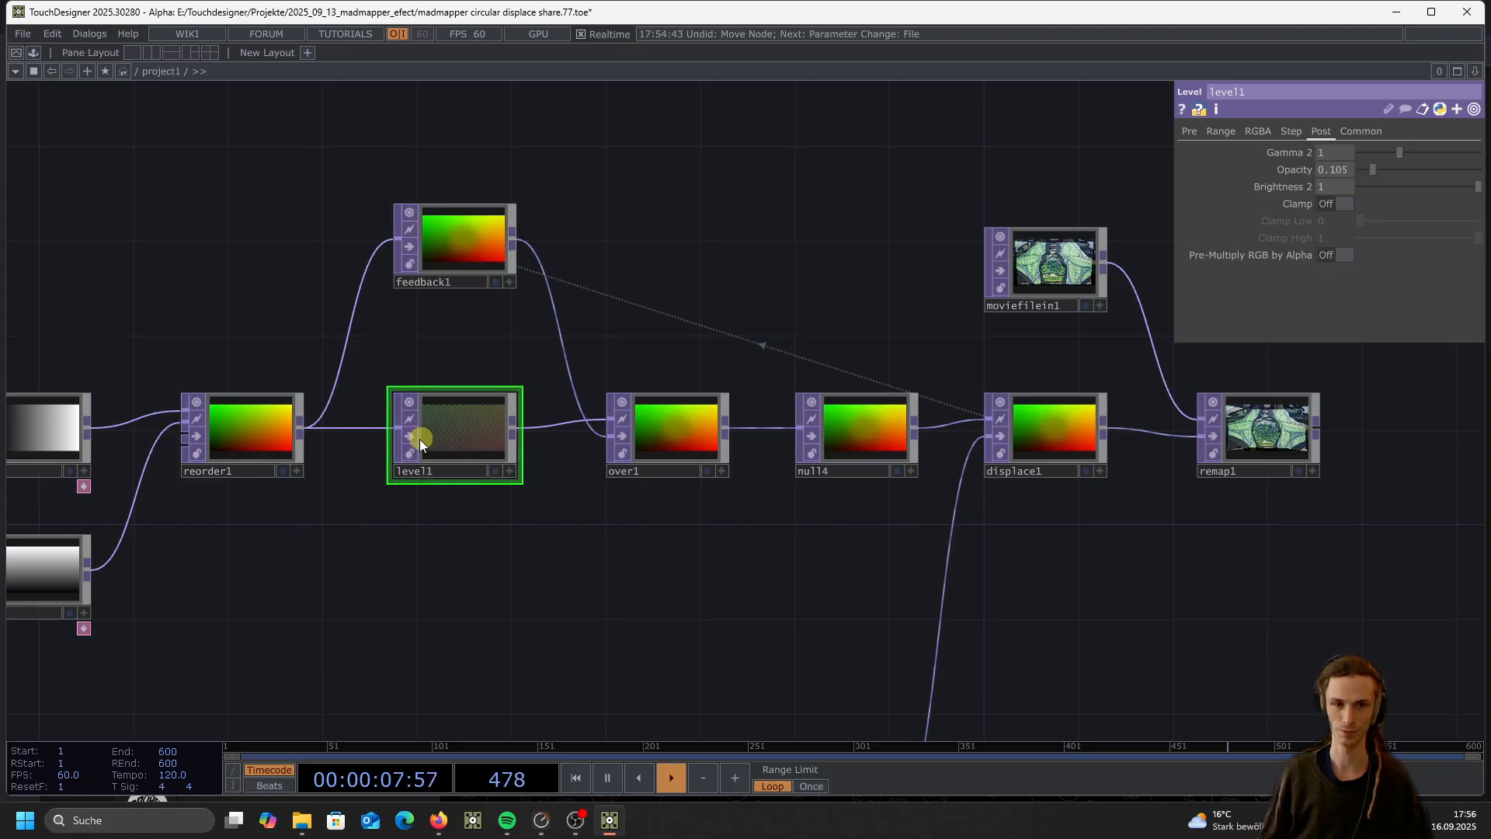
scroll(419, 439, "down", 2)
scroll(970, 438, "up", 5)
scroll(1066, 430, "down", 3)
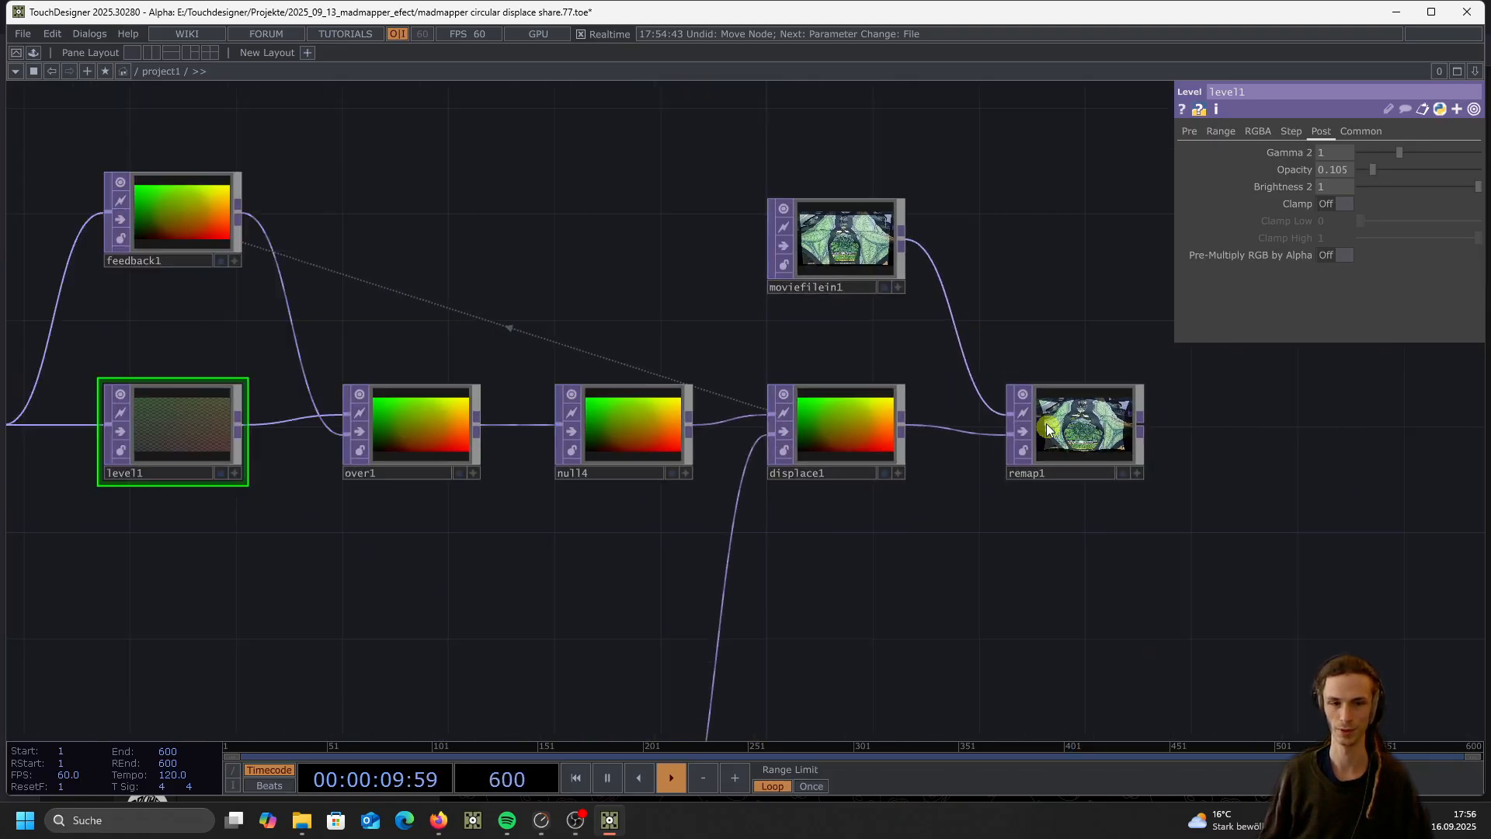
Raise the Level TOP's opacity to 1 and compare the remapped photo
scroll(1049, 426, "down", 1)
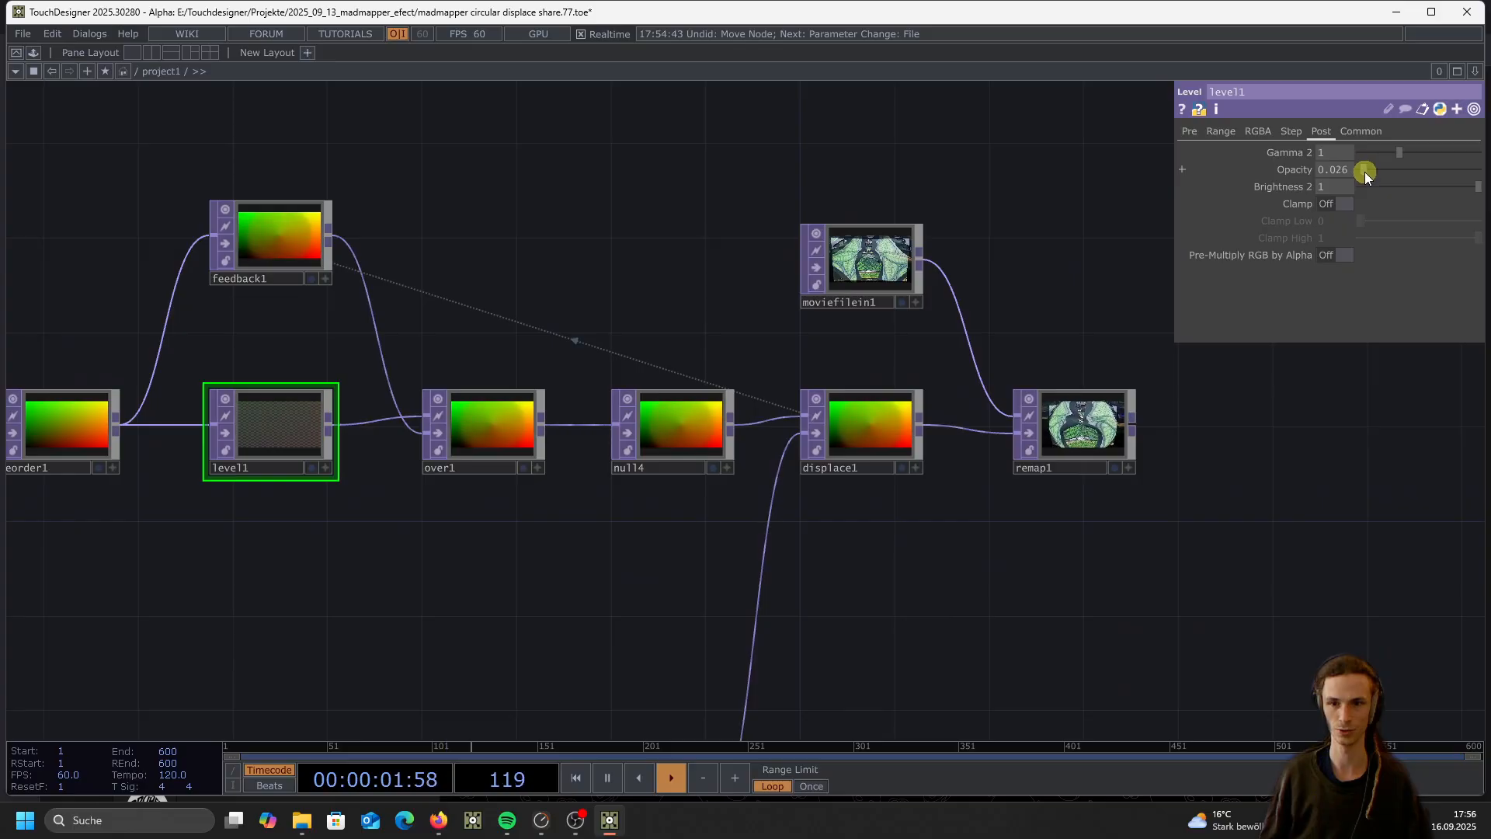
left_click_drag(1365, 173, 1468, 177)
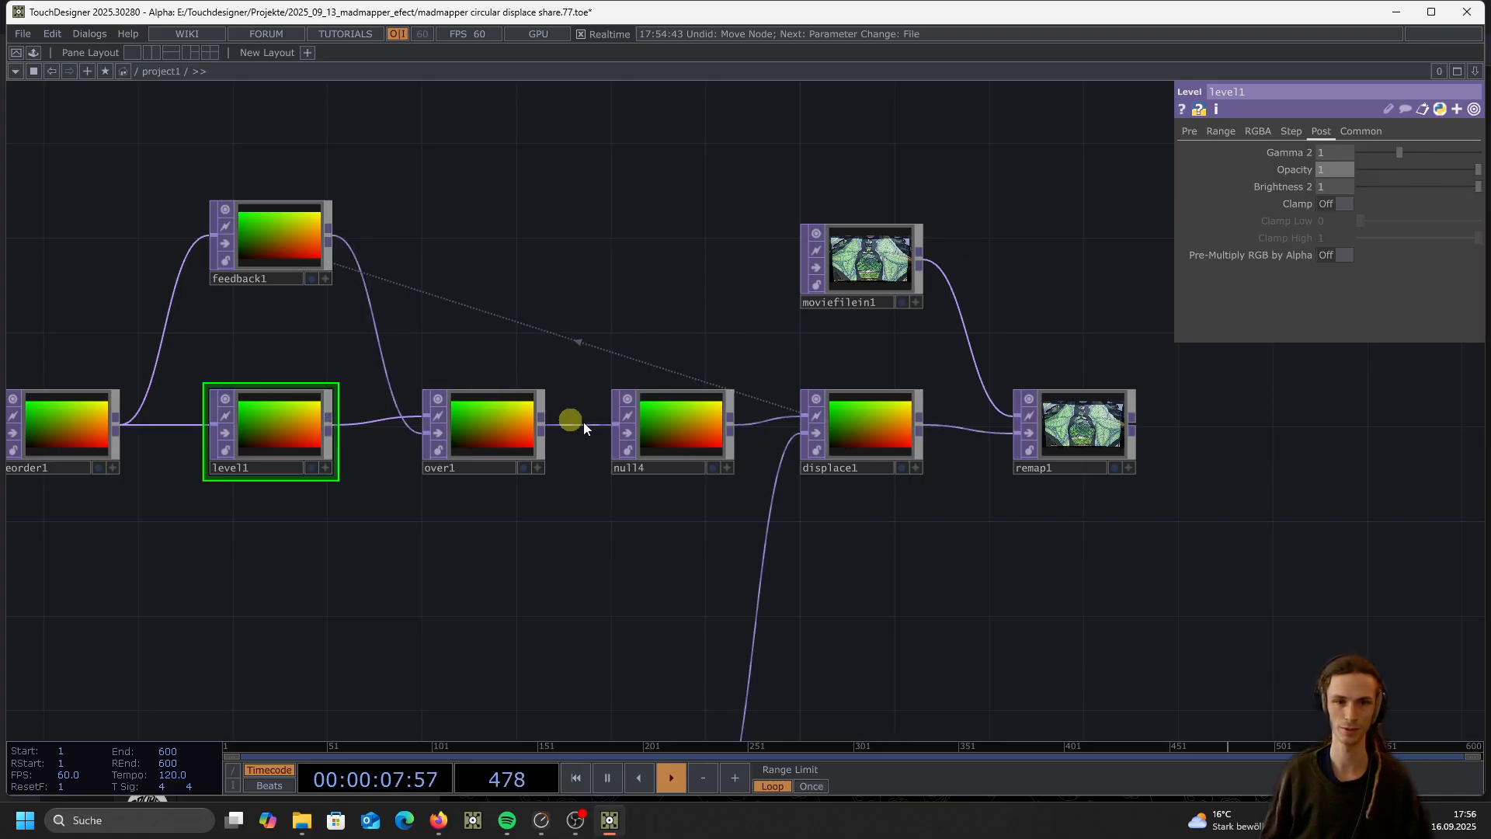
scroll(1064, 416, "up", 6)
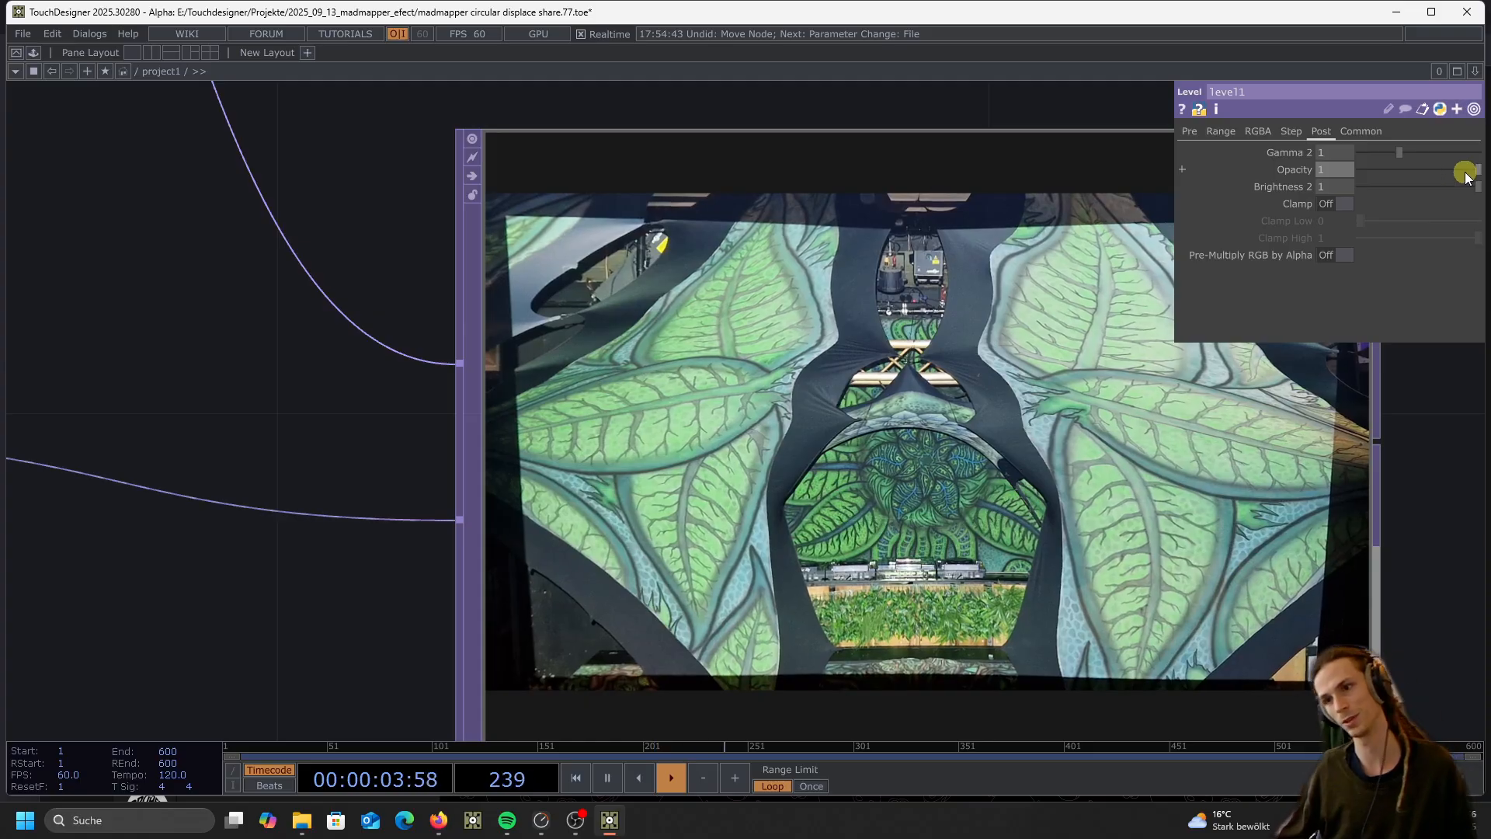
Set the Level TOP's opacity to 0.25 and check the Remap TOP's output
left_click_drag(1465, 175, 1390, 175)
scroll(926, 347, "down", 6)
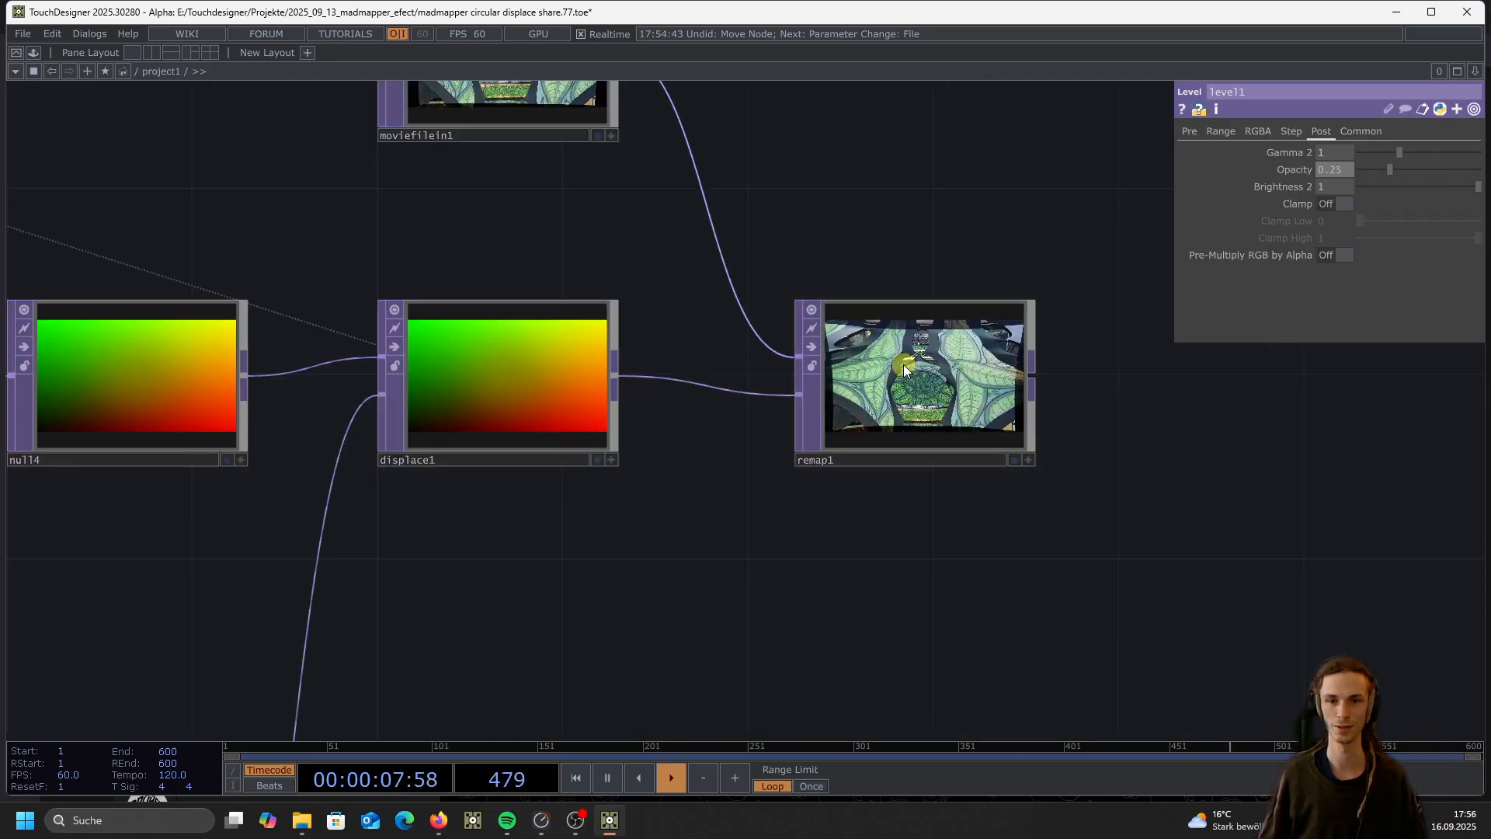
Examine the Remap TOP's output up close and review the radial ramp chain that generates the displacement wave
scroll(962, 347, "up", 6)
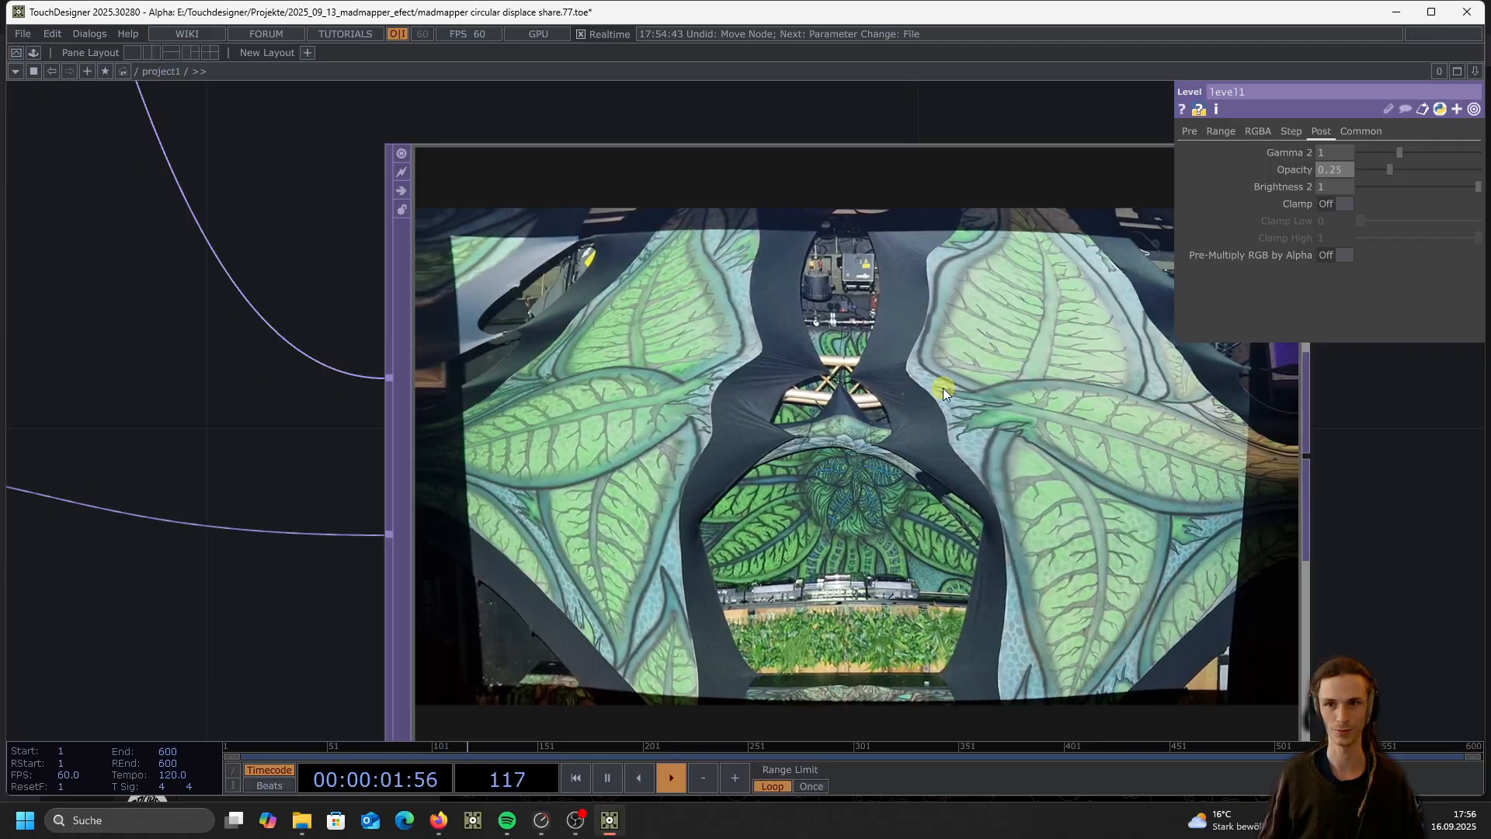
scroll(921, 394, "down", 3)
scroll(921, 394, "down", 6)
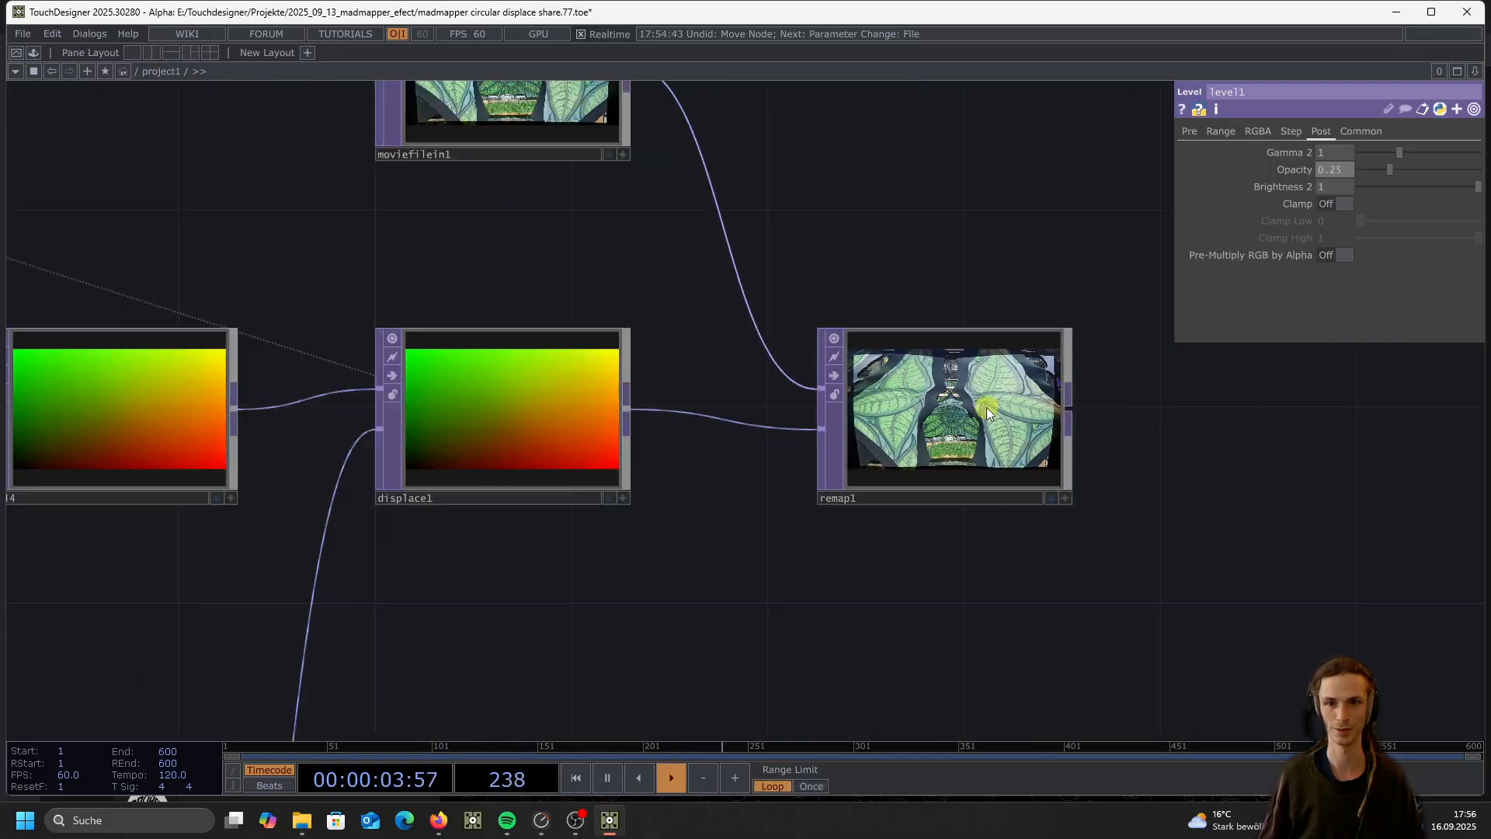
scroll(961, 404, "down", 5)
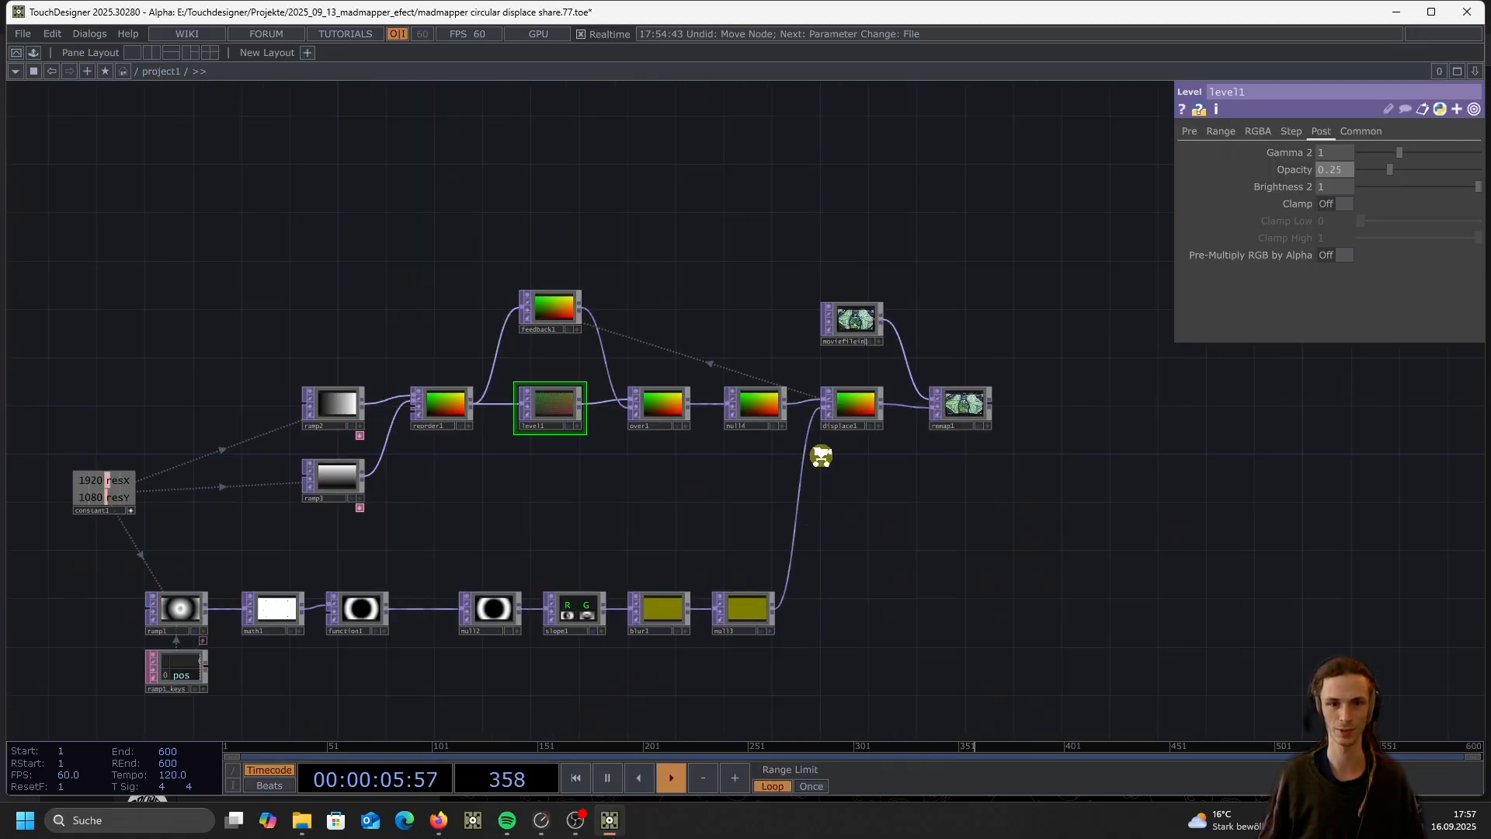
scroll(821, 456, "down", 3)
scroll(819, 454, "up", 3)
scroll(393, 668, "up", 3)
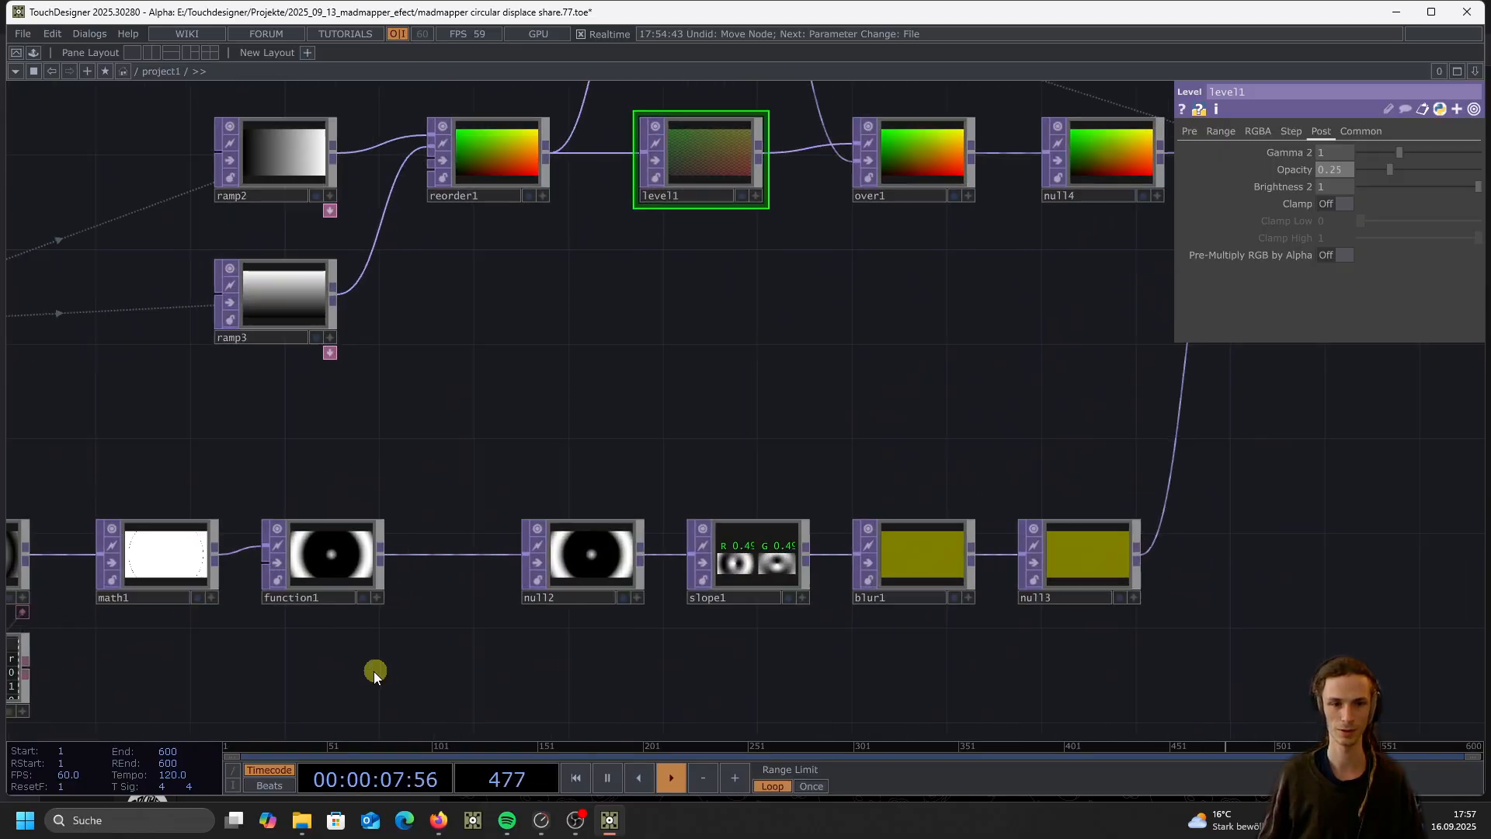
scroll(466, 642, "down", 3)
scroll(291, 667, "up", 3)
scroll(532, 654, "down", 3)
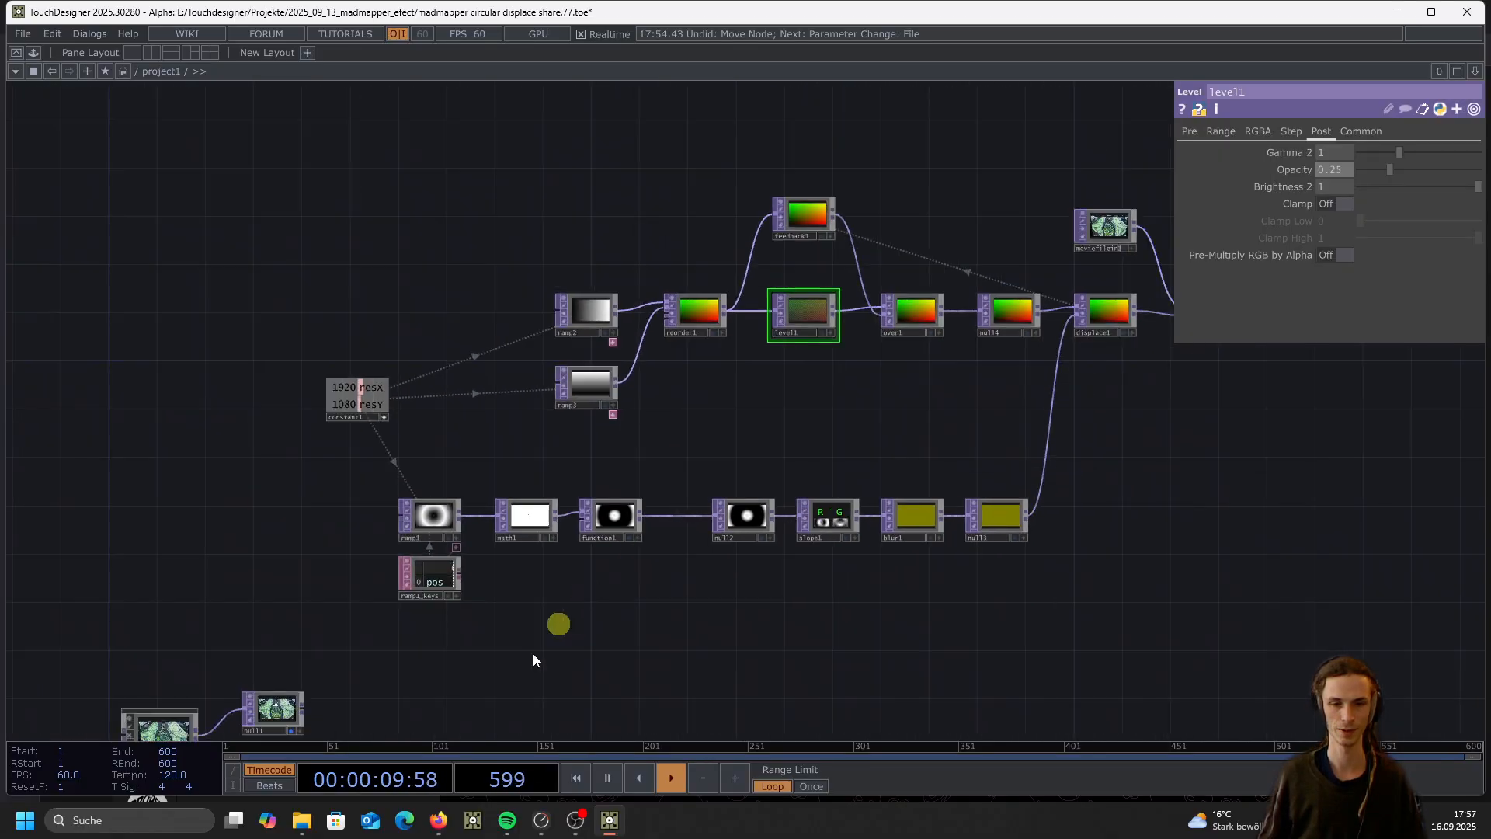
scroll(522, 552, "up", 3)
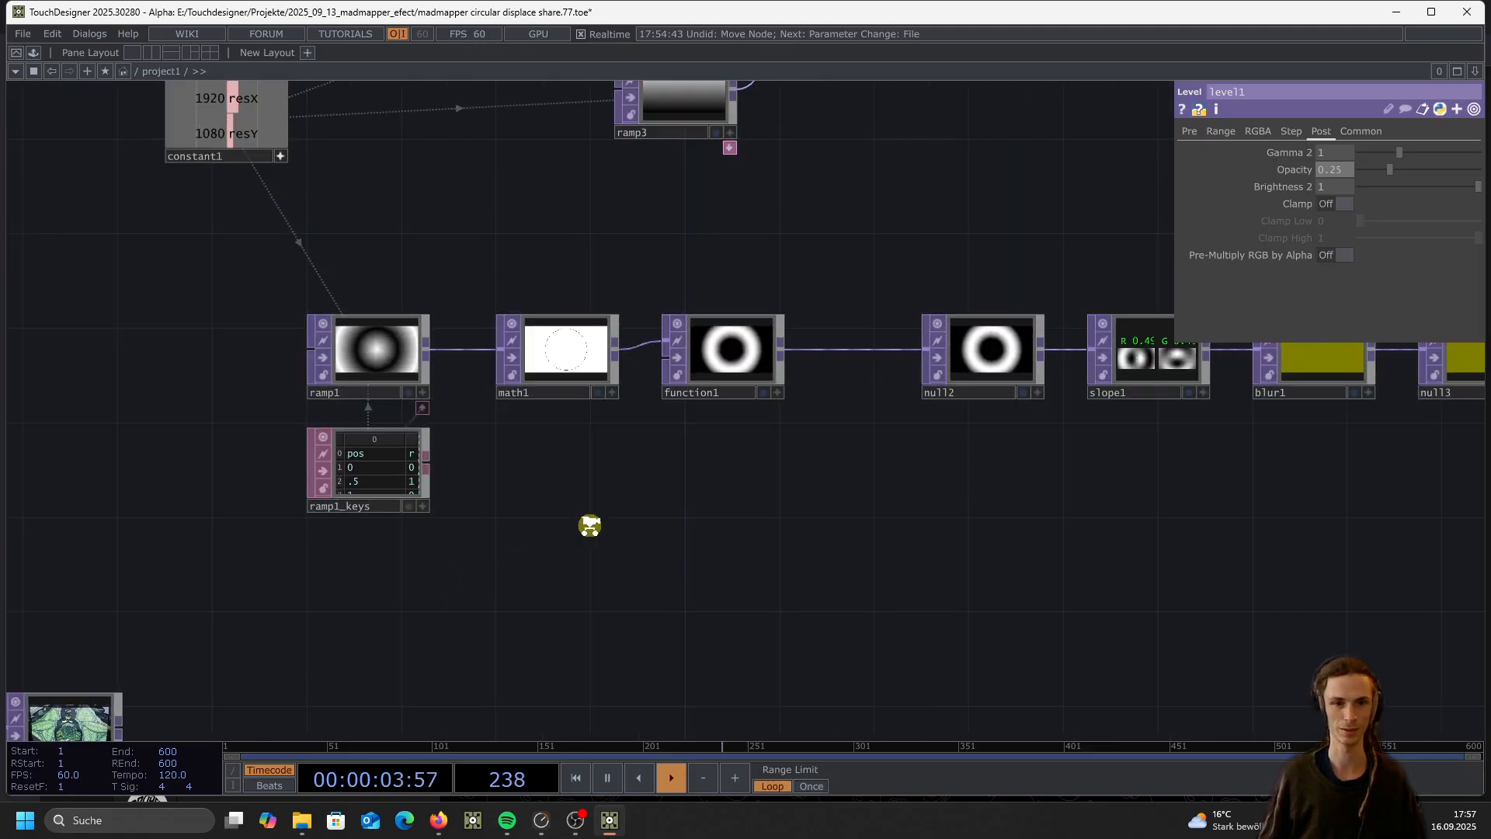
scroll(582, 512, "down", 3)
scroll(572, 582, "up", 3)
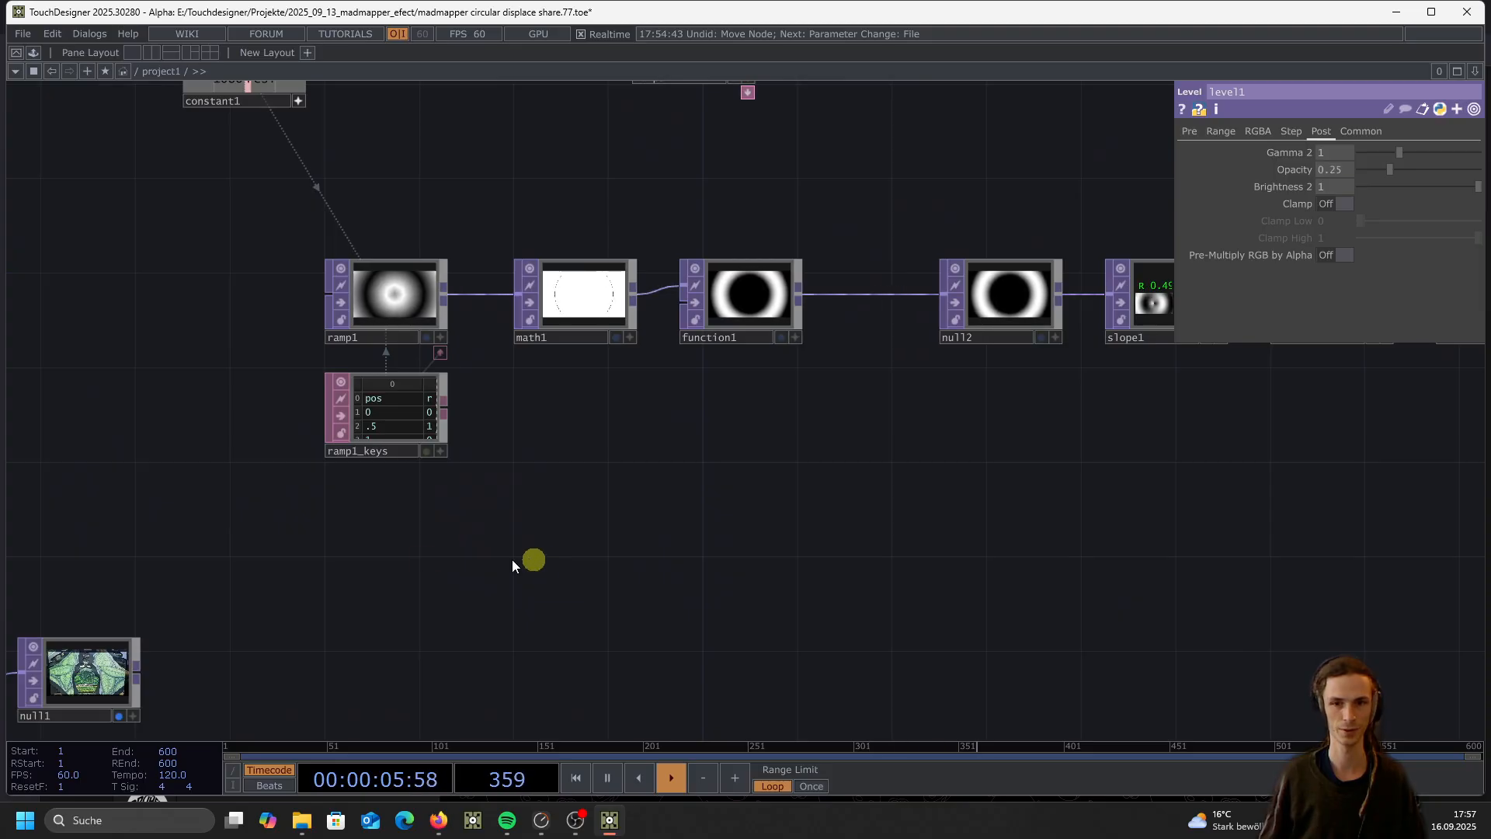
scroll(511, 559, "down", 2)
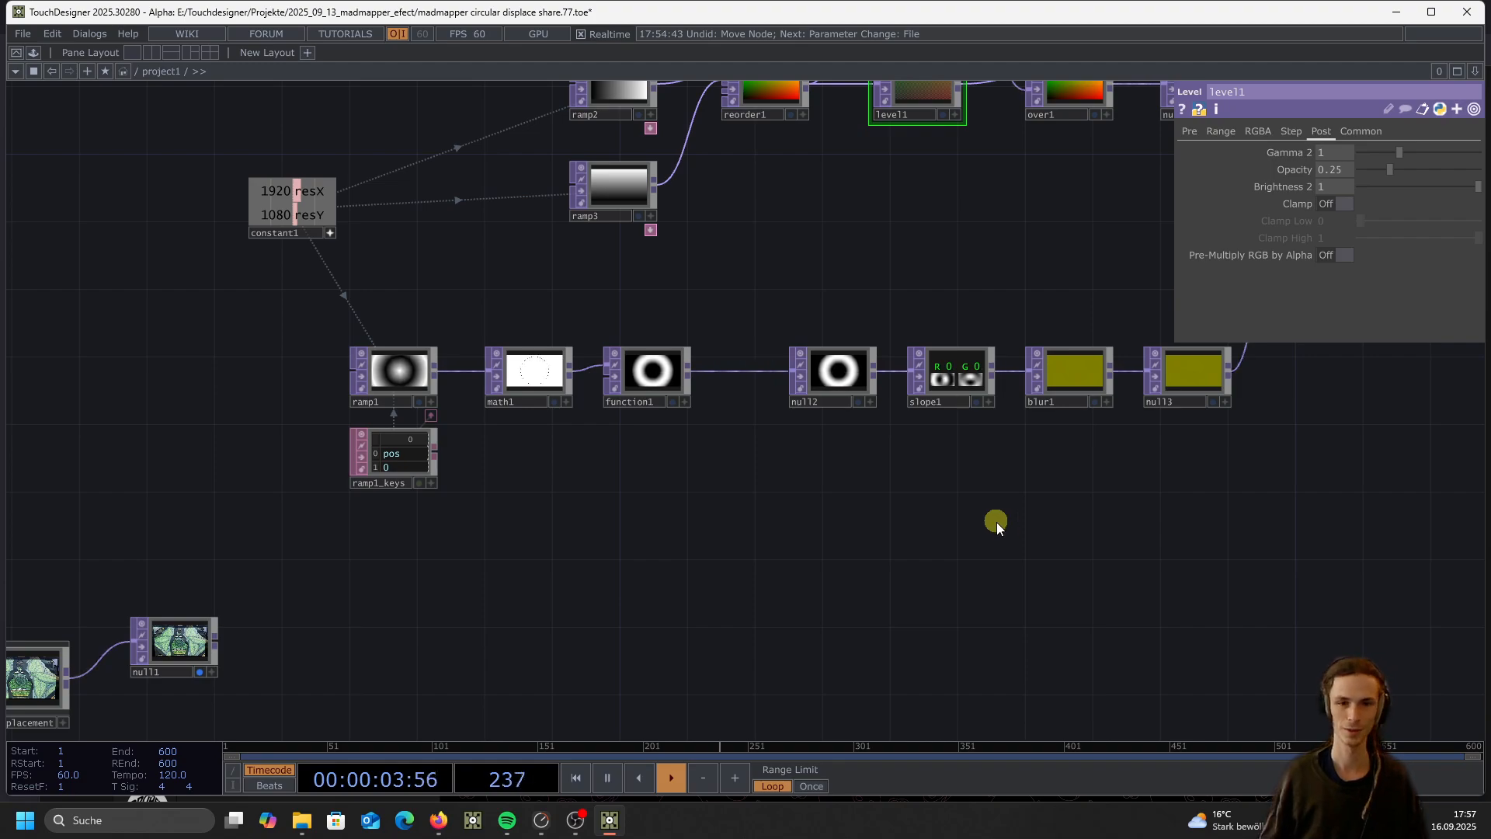
Add a Trigger CHOP in the empty area below the radial ramp chain
key("Tab")
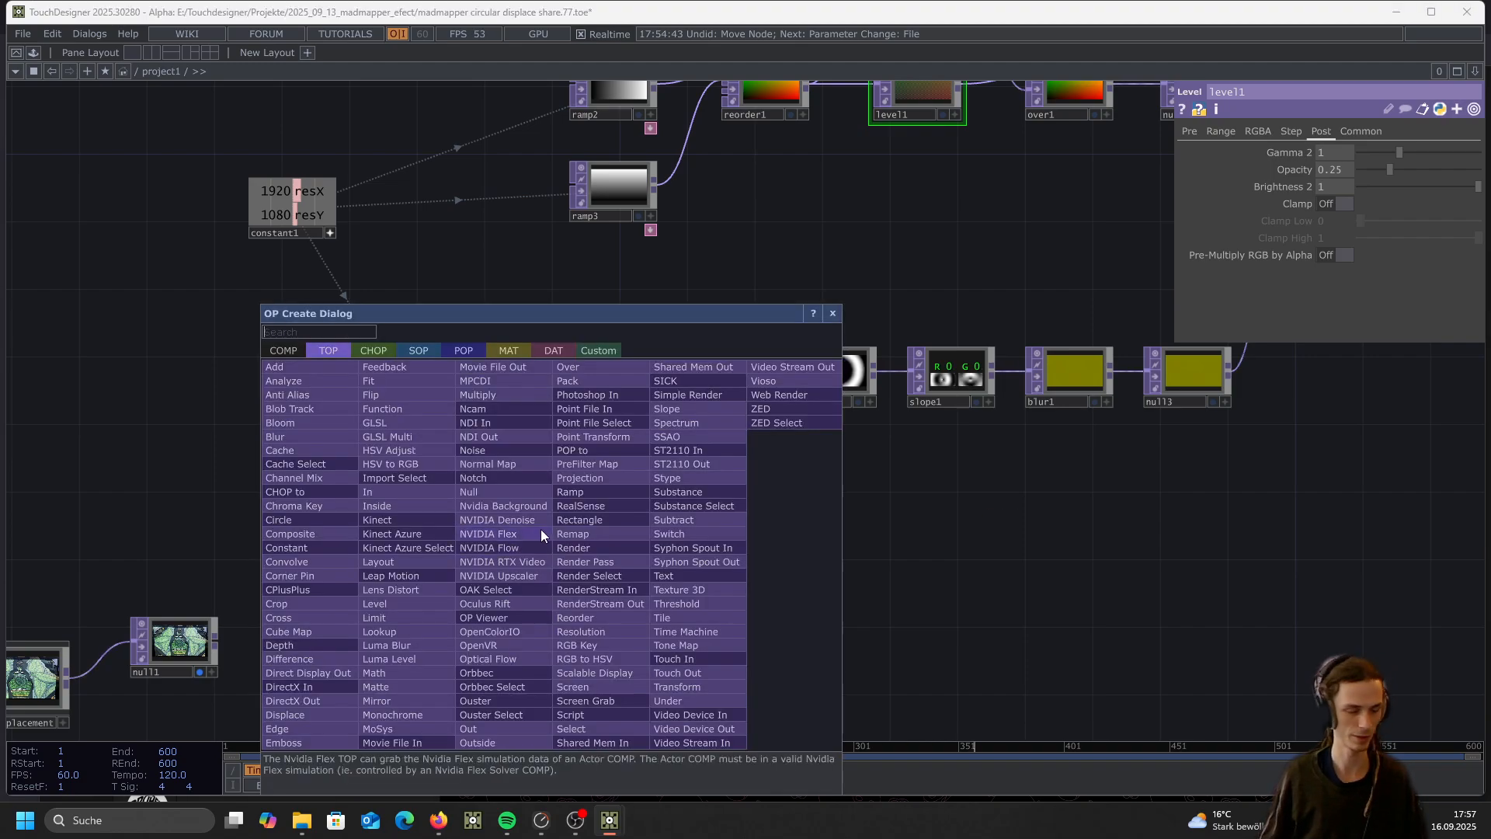
left_click(379, 347)
type("tri")
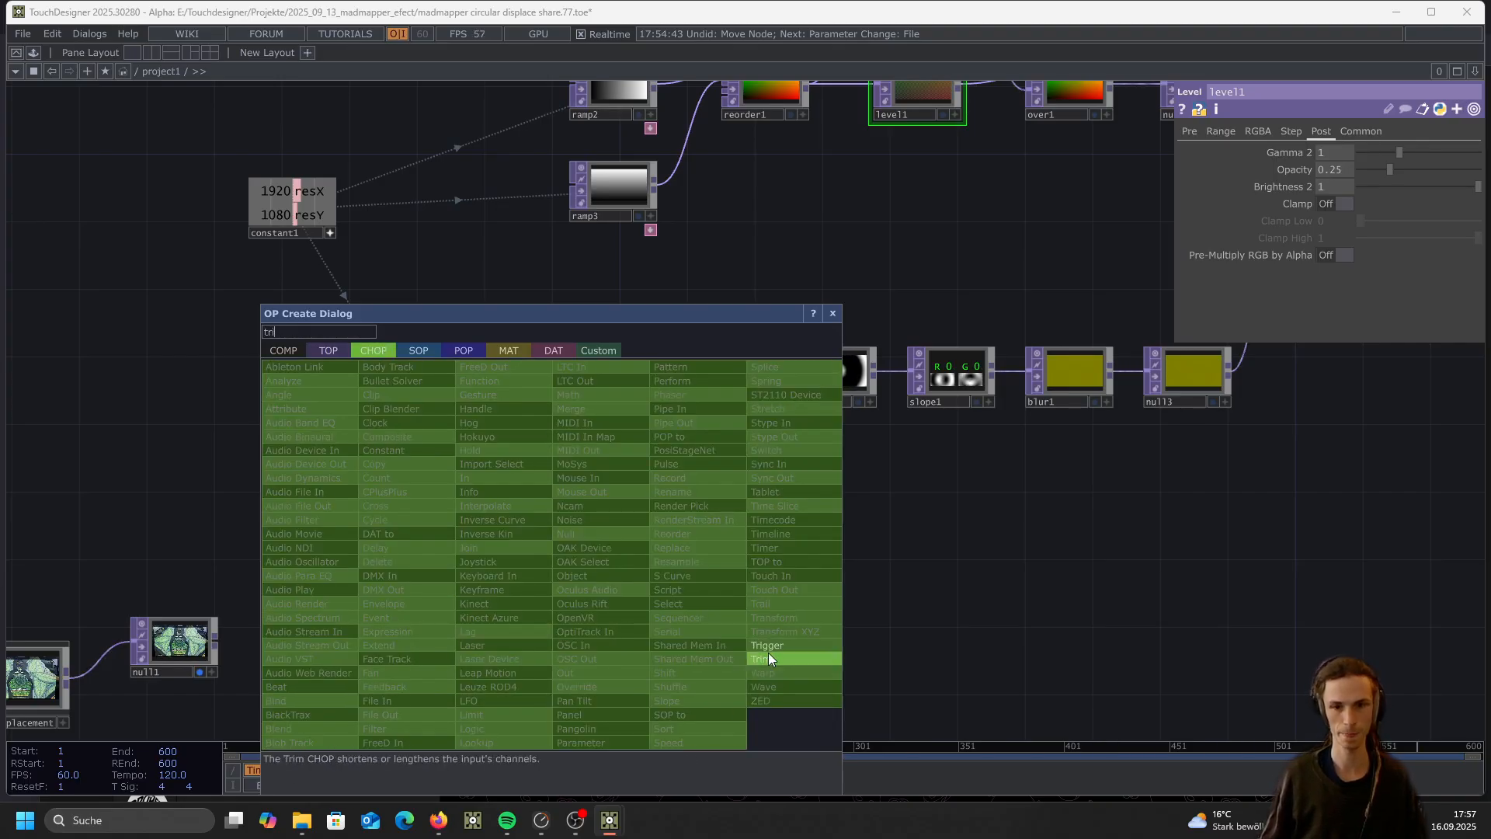
left_click(770, 645)
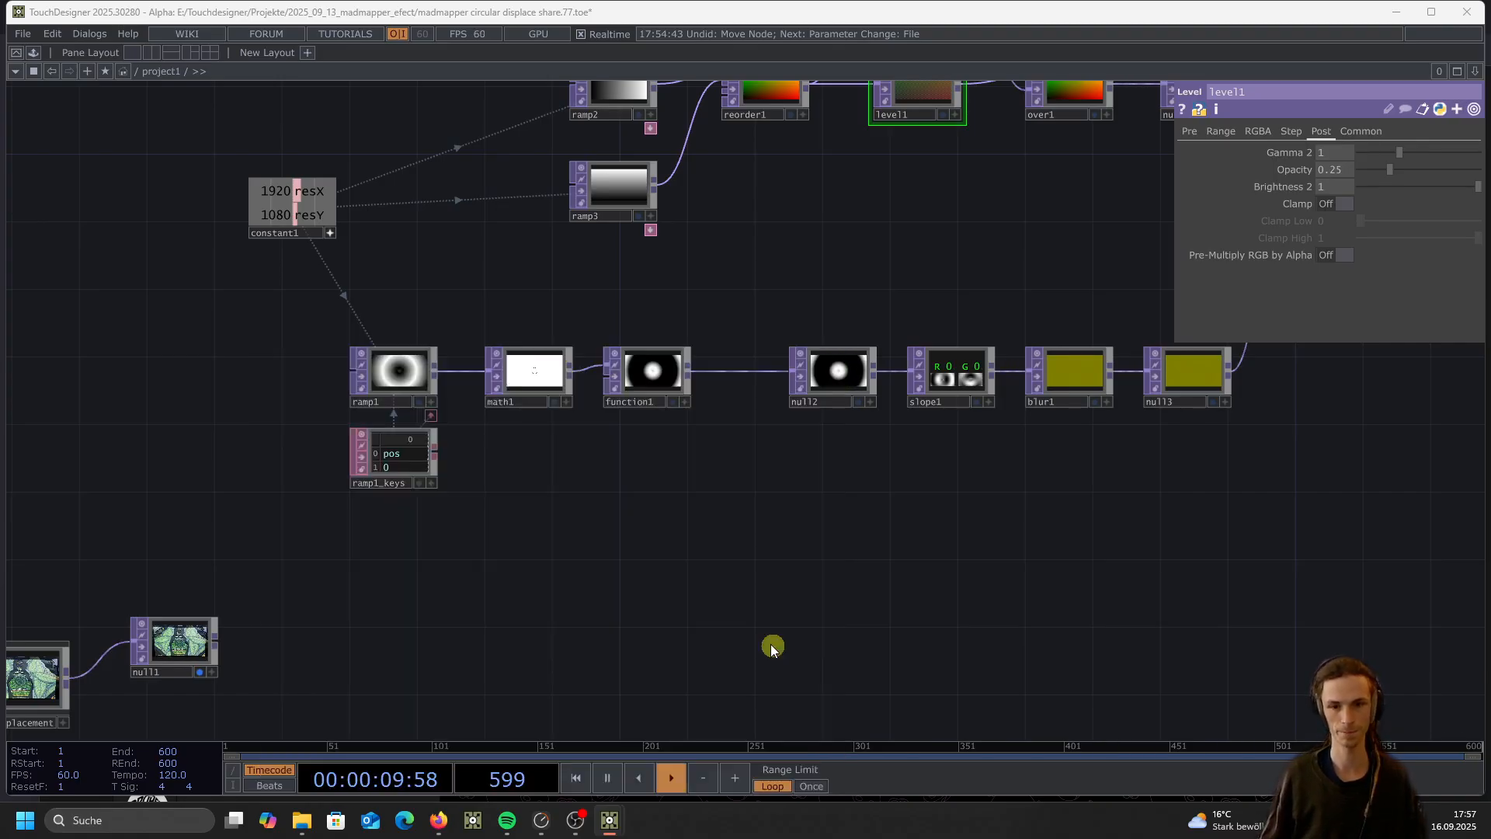
left_click(598, 589)
scroll(579, 573, "up", 5)
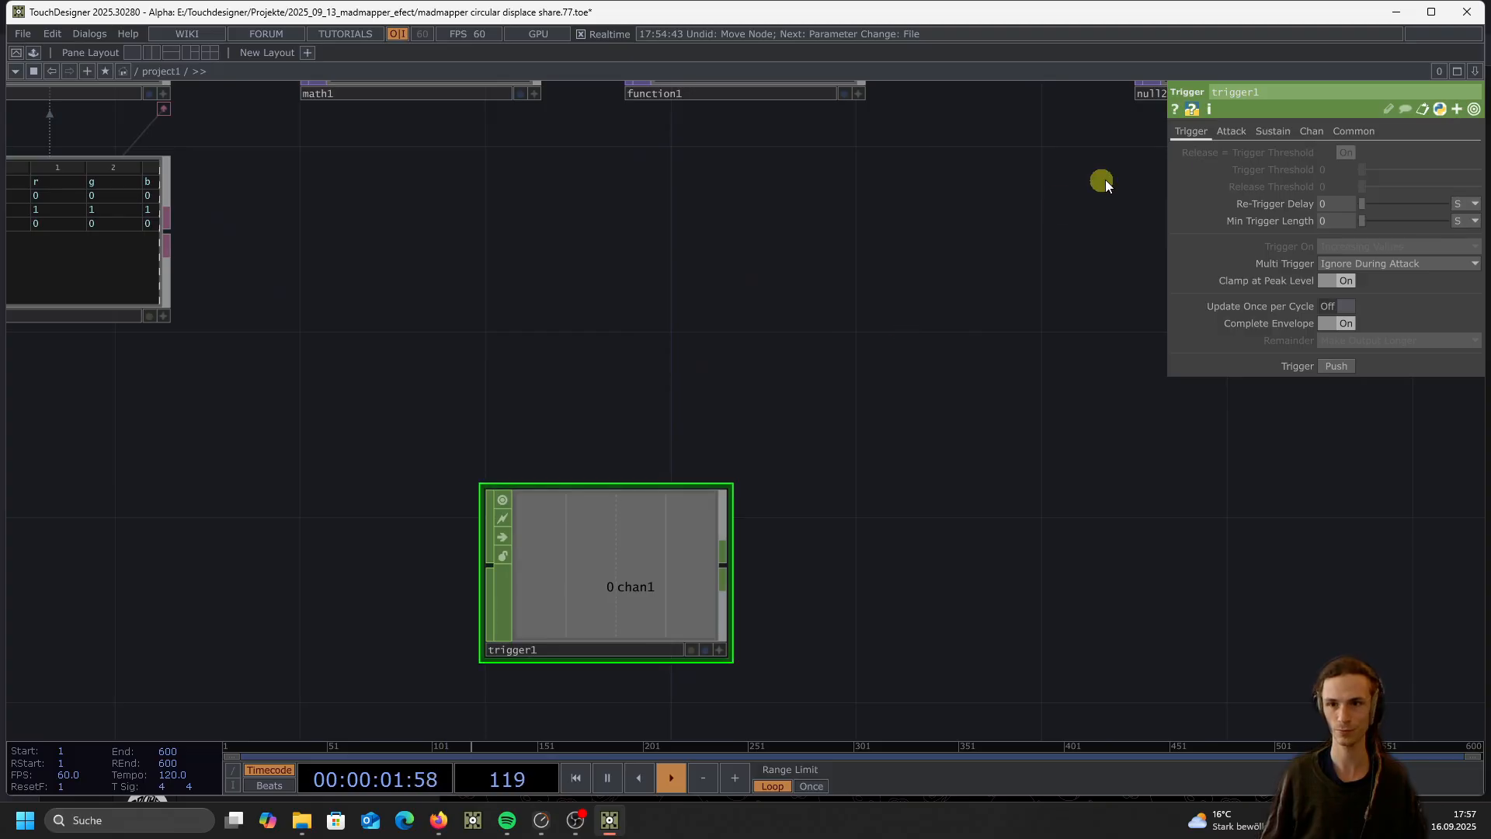
Set the Trigger CHOP's Attack Length to 1 and its Peak Length, Decay Length, Sustain Level and Release Length to 0
left_click(1230, 133)
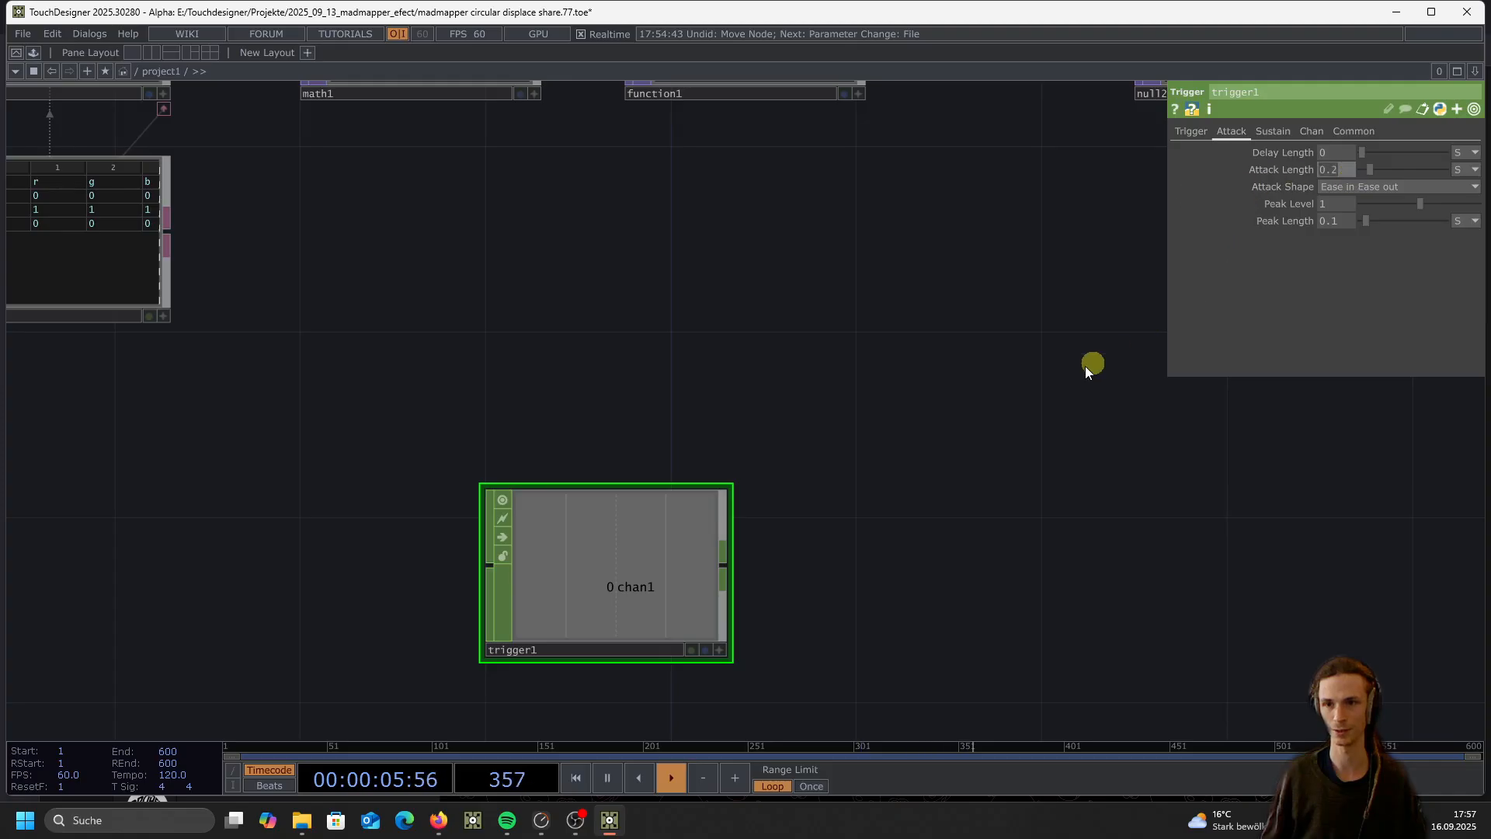
scroll(980, 357, "down", 2)
type("1")
key("Return")
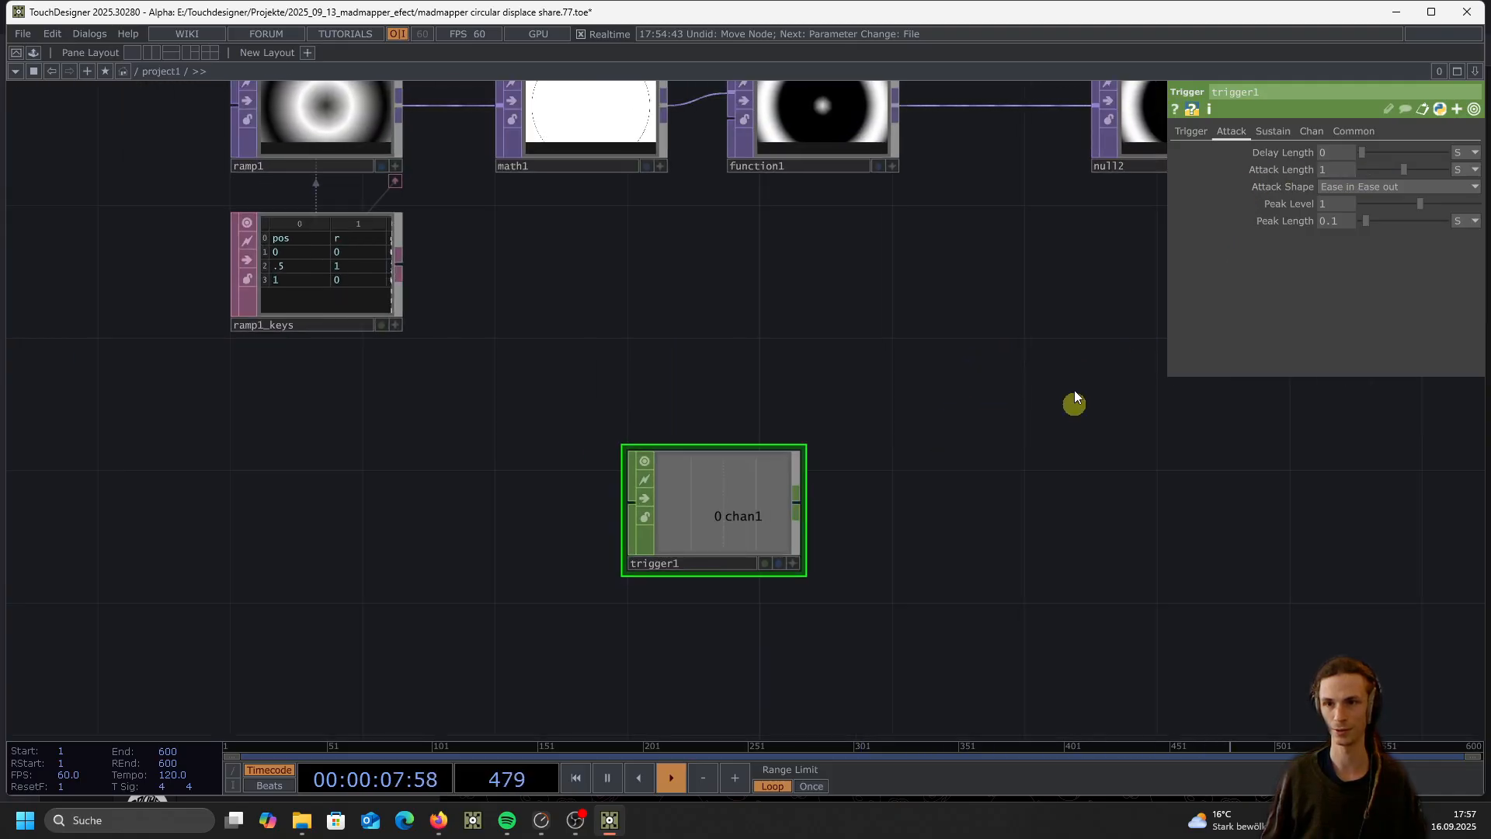
left_click_drag(1344, 222, 1246, 228)
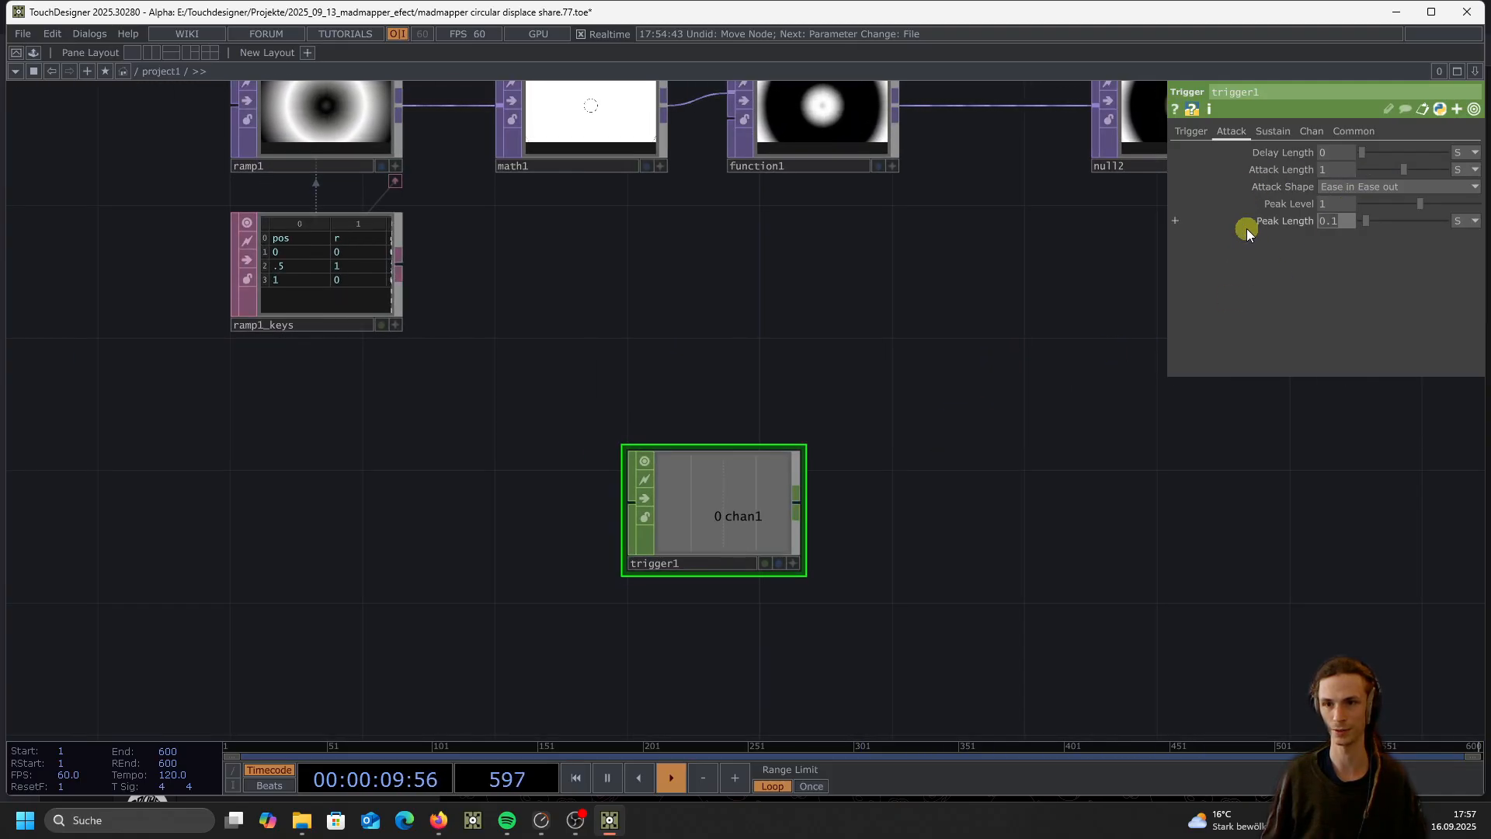
type("0")
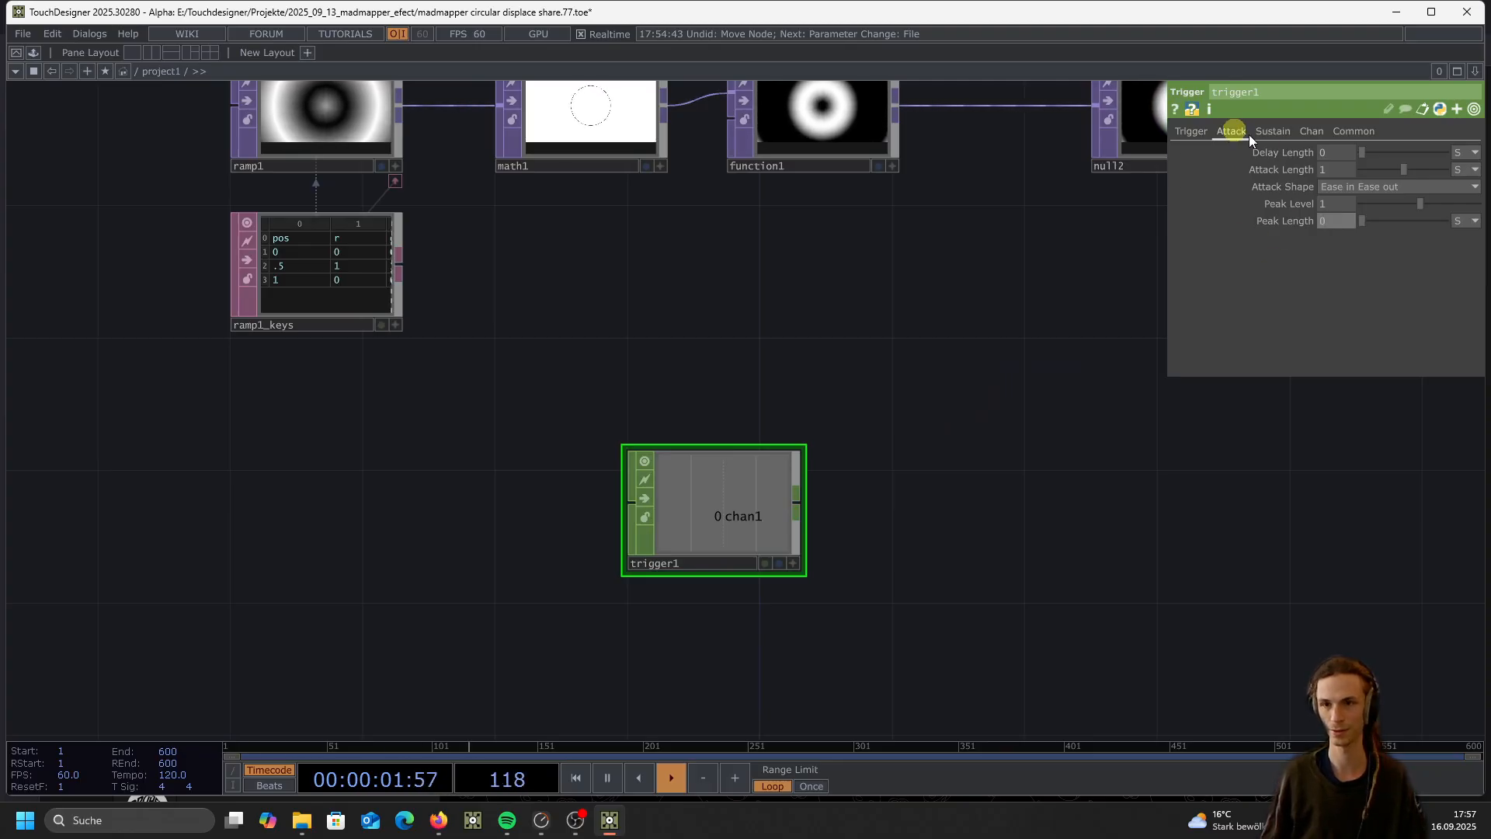
left_click(1270, 131)
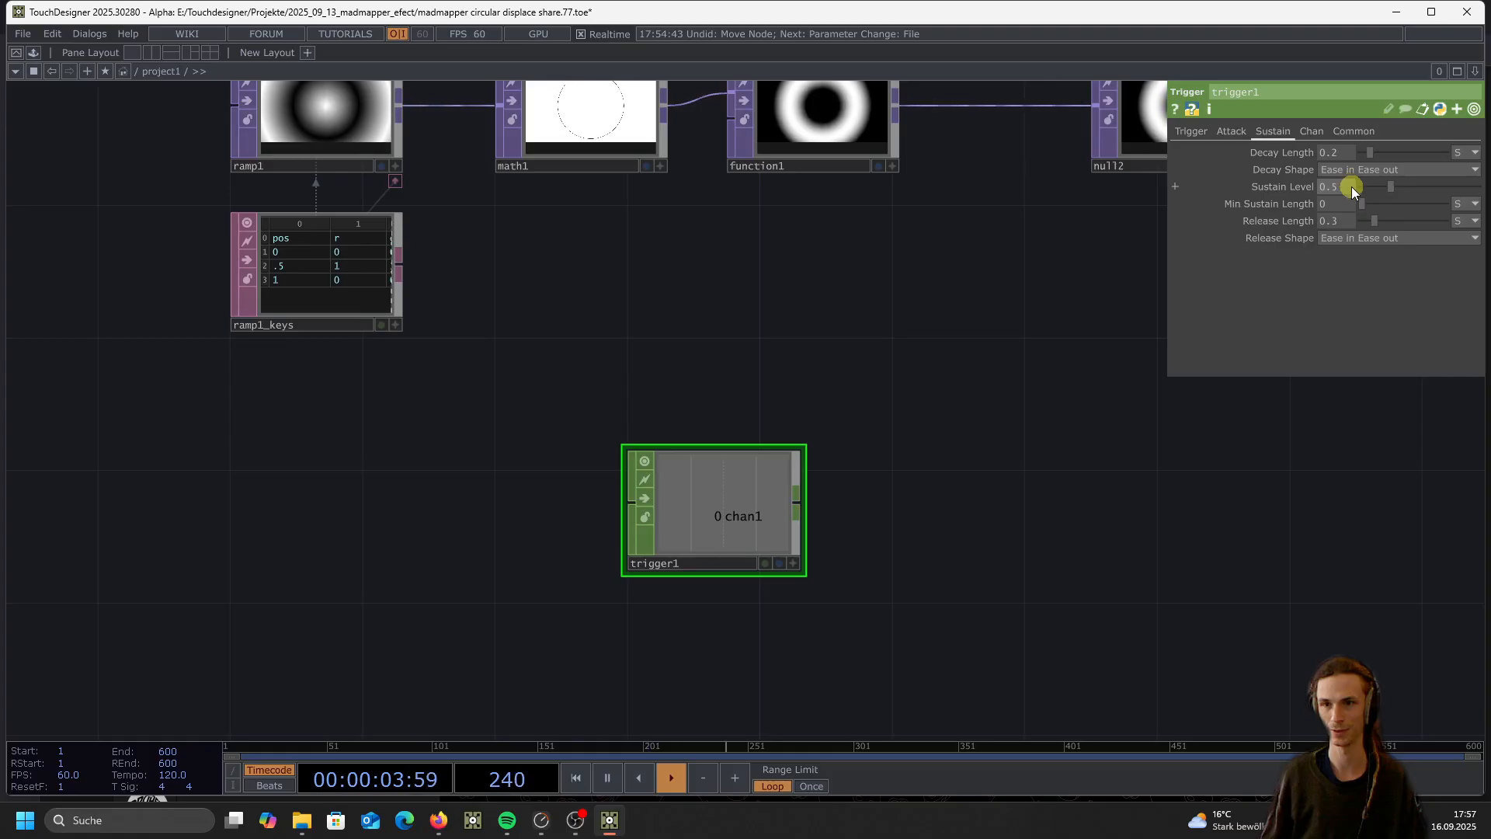
type("0")
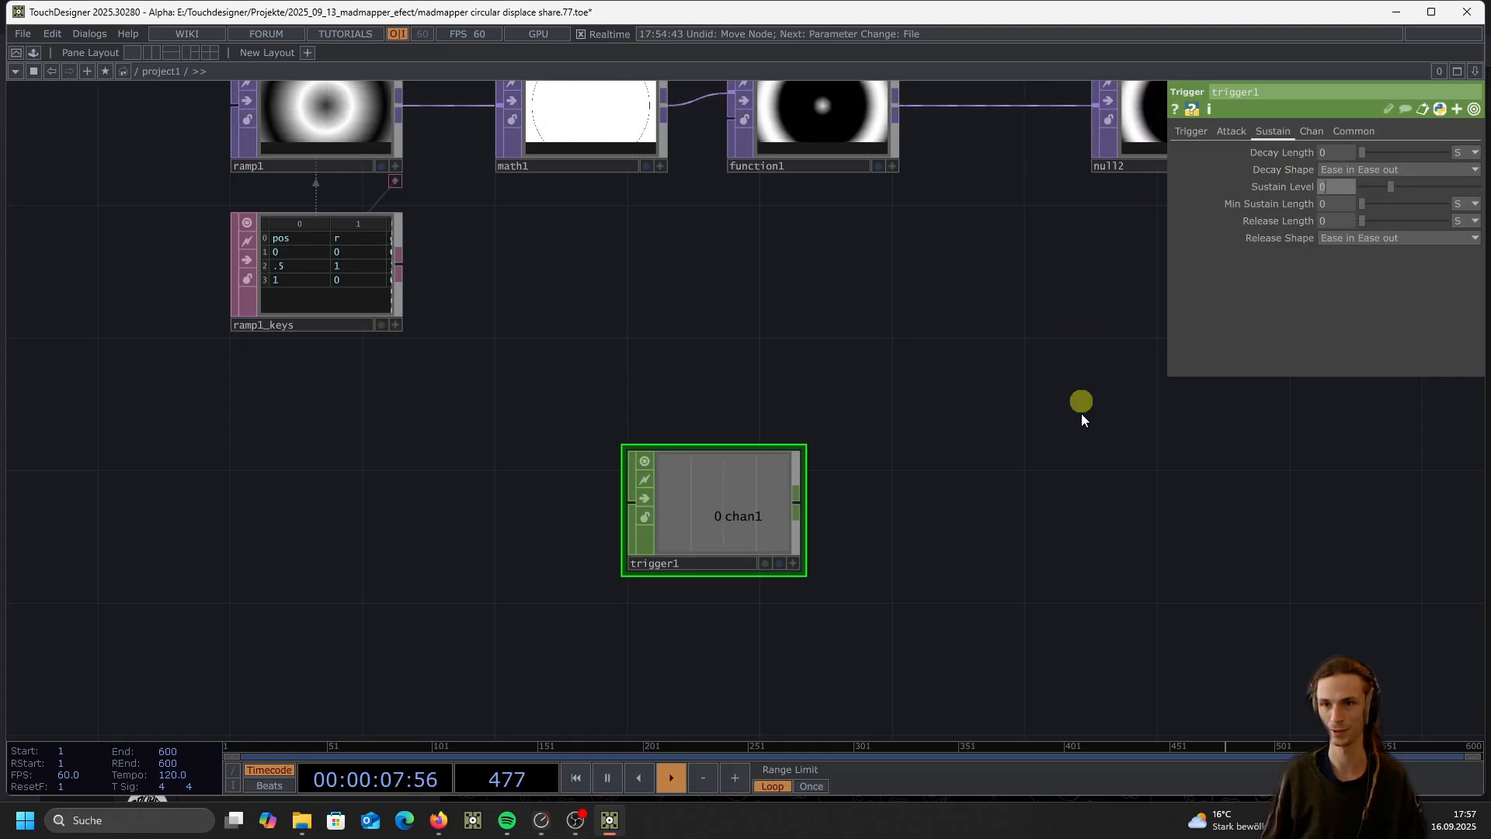
Fire the Trigger CHOP's pulse twice to check how its channel ramps
left_click(1191, 132)
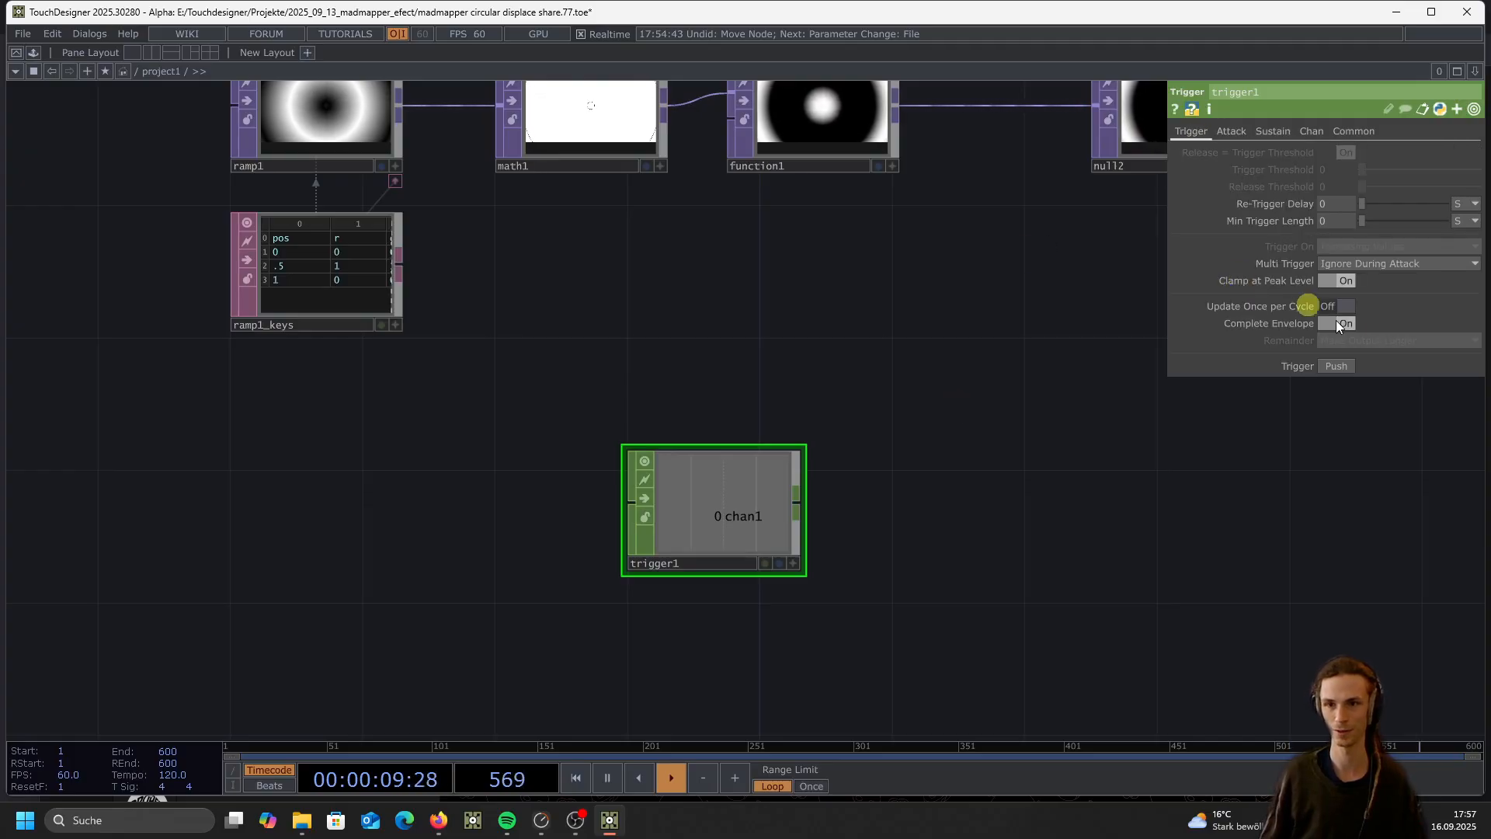
left_click(1348, 365)
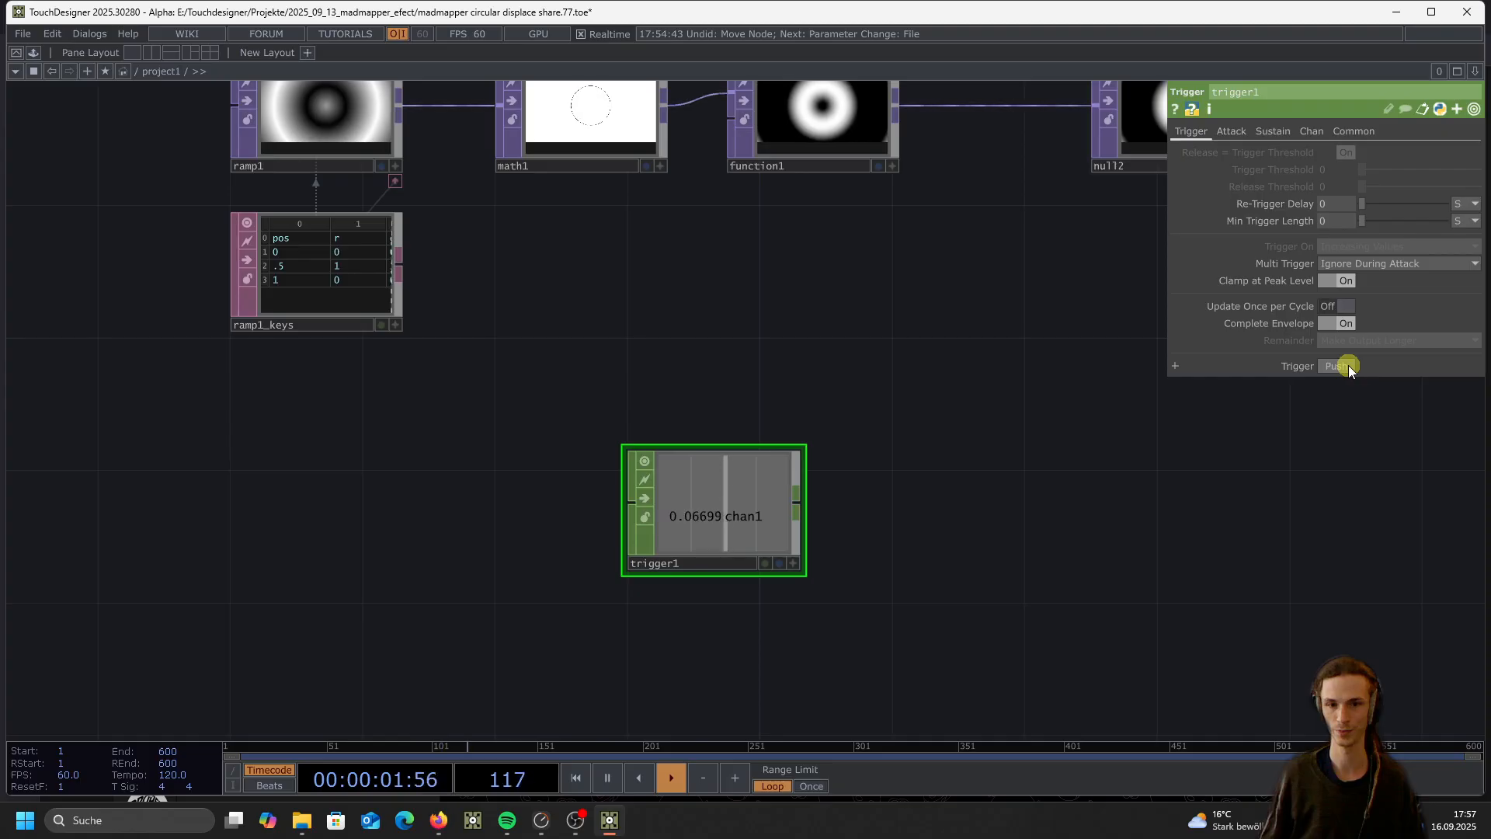
scroll(931, 380, "down", 4)
scroll(799, 466, "up", 4)
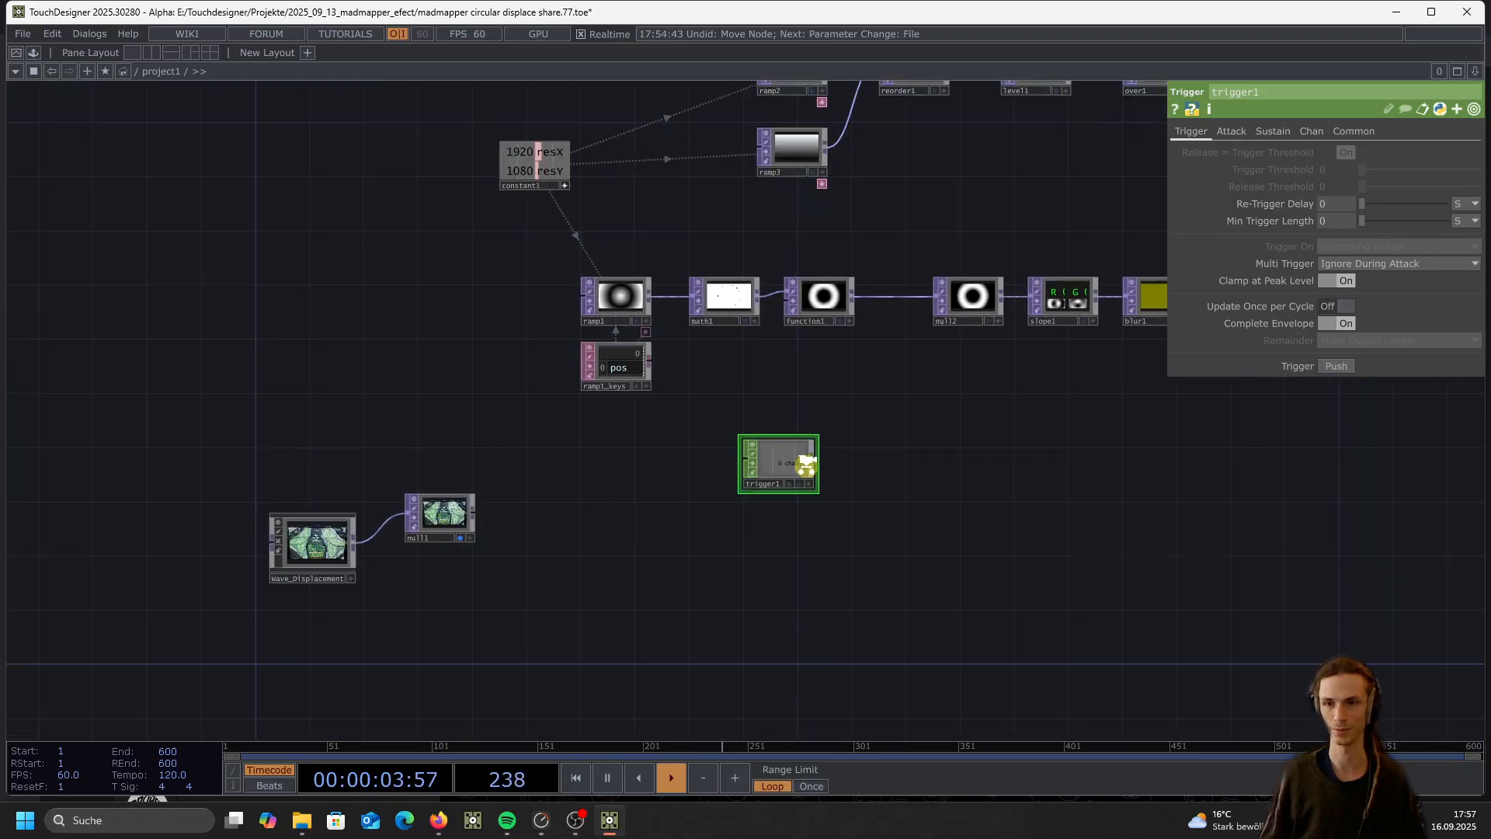
left_click(1334, 366)
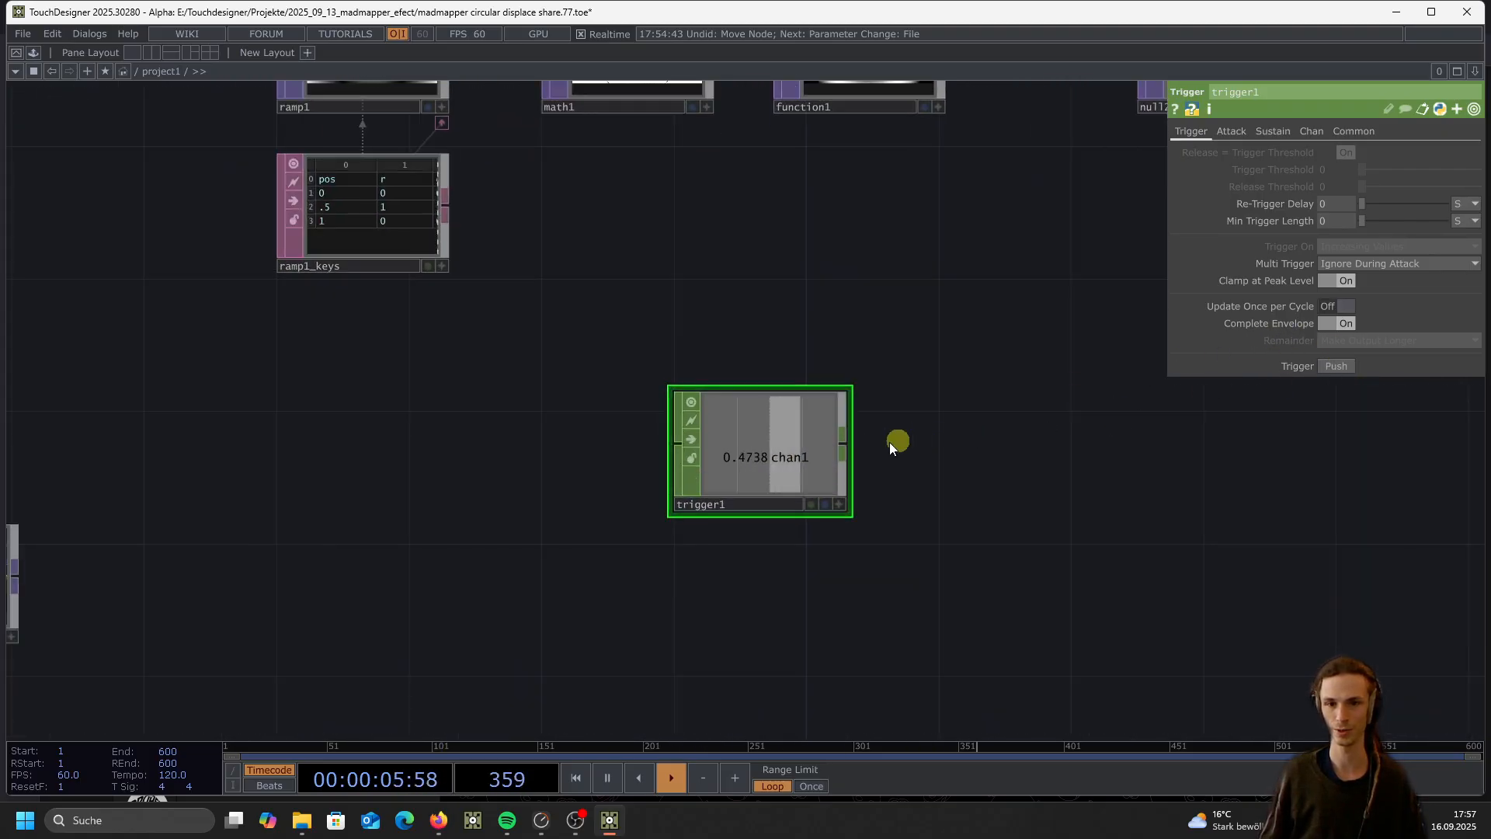
Move the Trigger CHOP slightly lower and connect a new Lookup CHOP to its output
left_click_drag(795, 459, 761, 525)
scroll(724, 546, "down", 2)
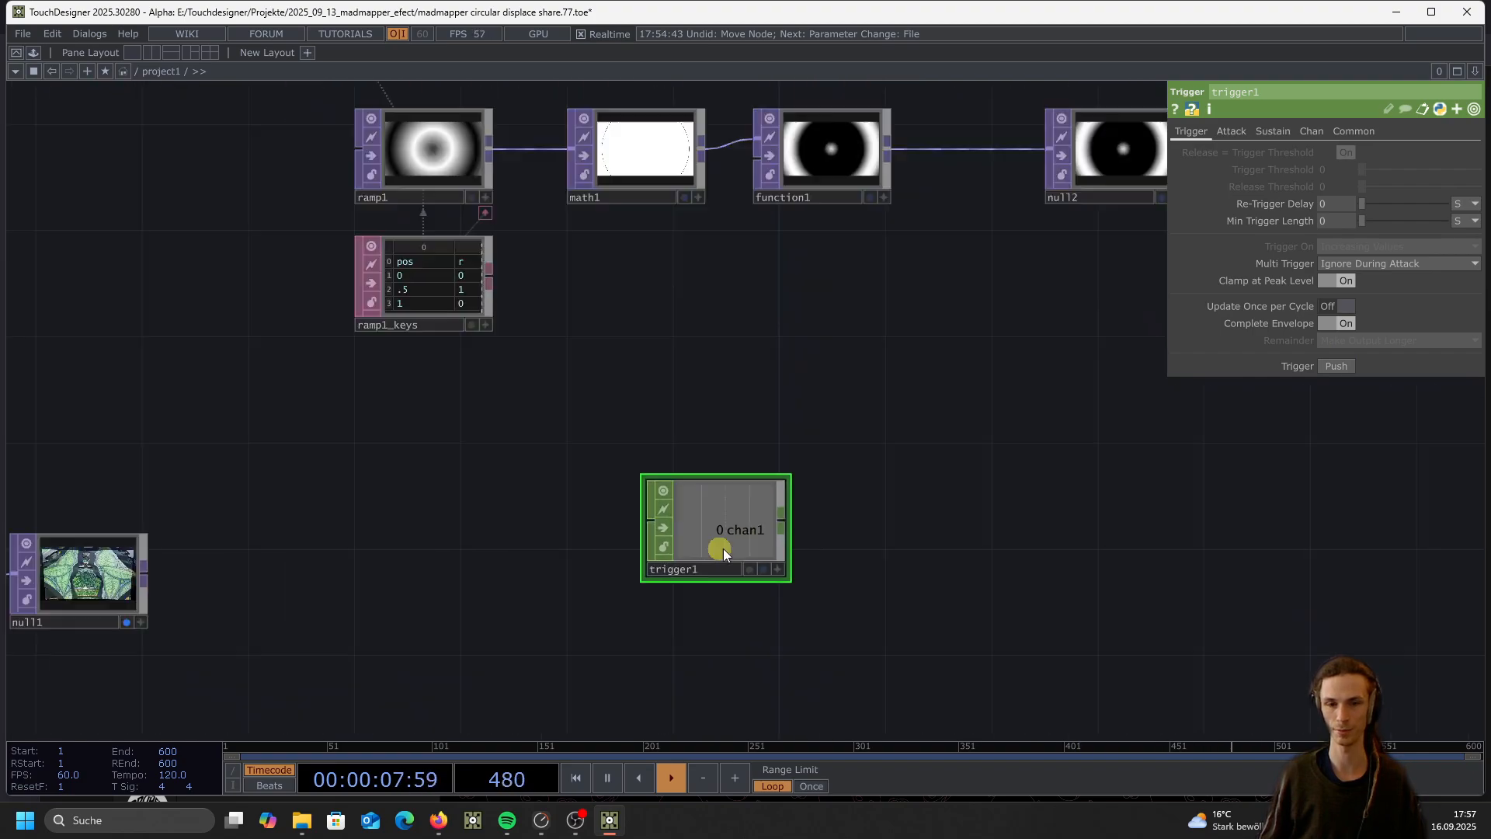
left_click(772, 525)
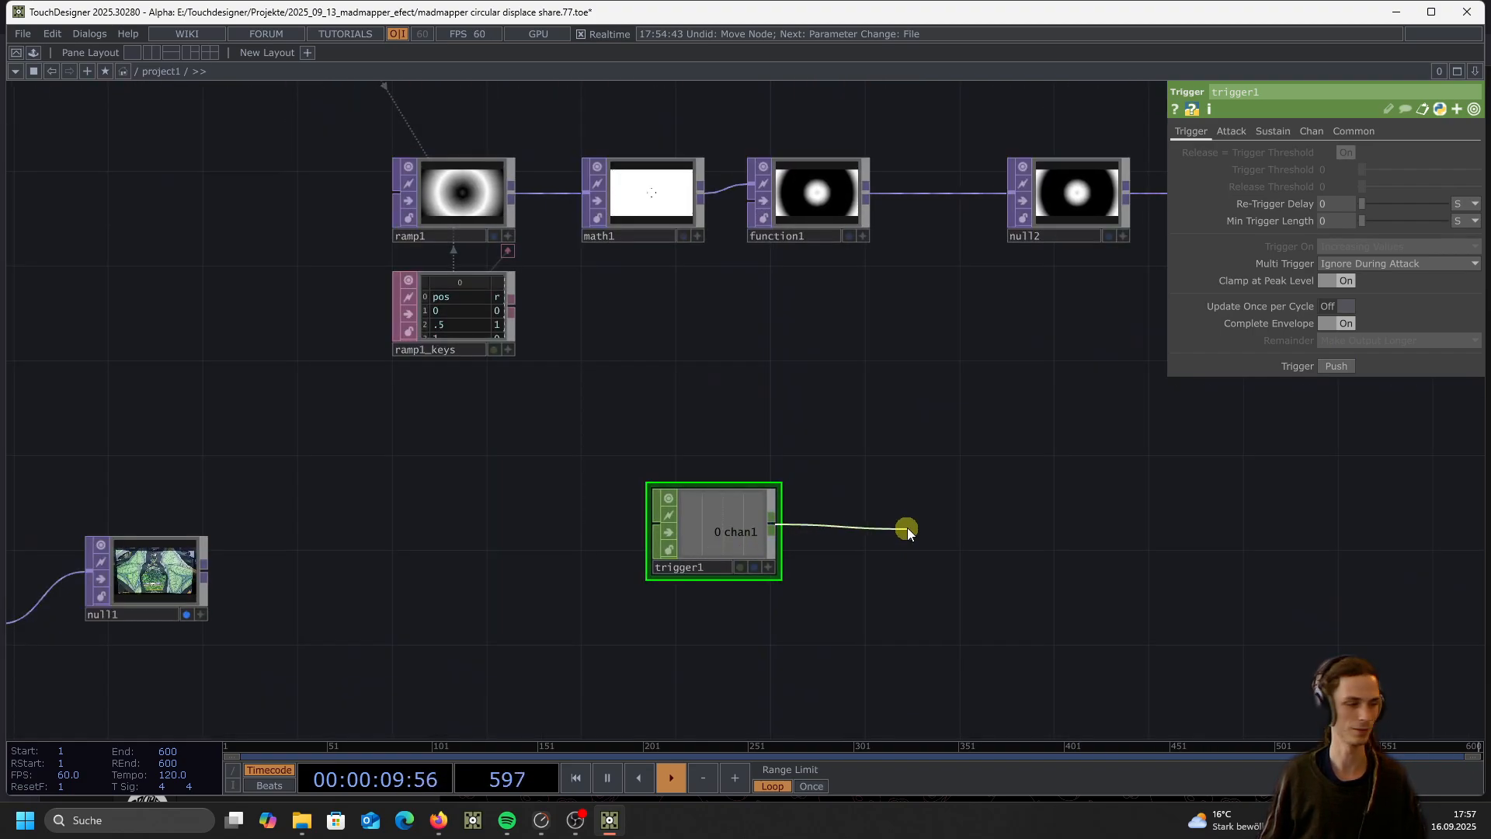
left_click(1036, 531)
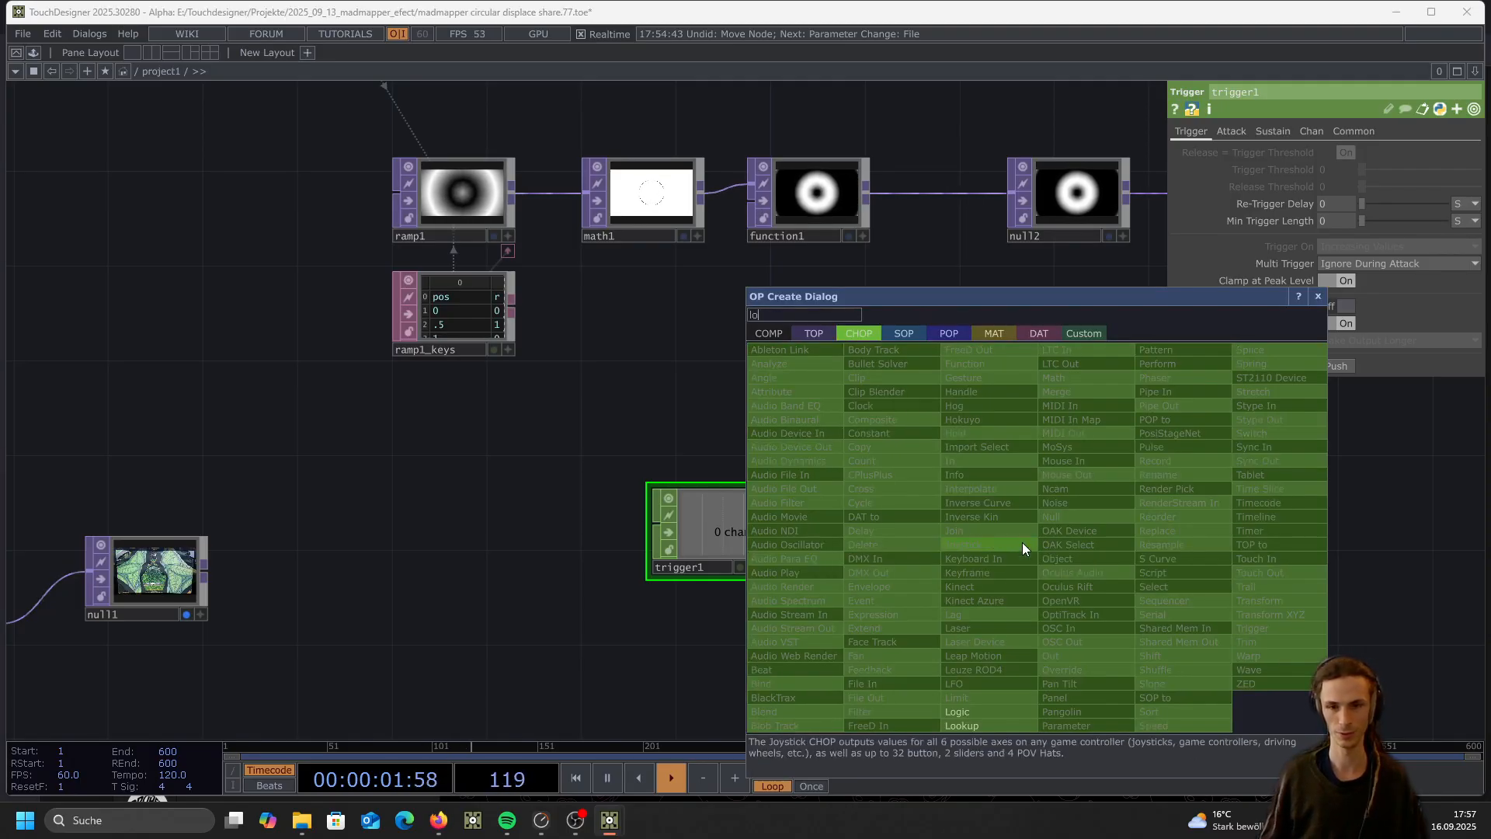
left_click(994, 726)
left_click(1084, 537)
scroll(971, 536, "down", 3)
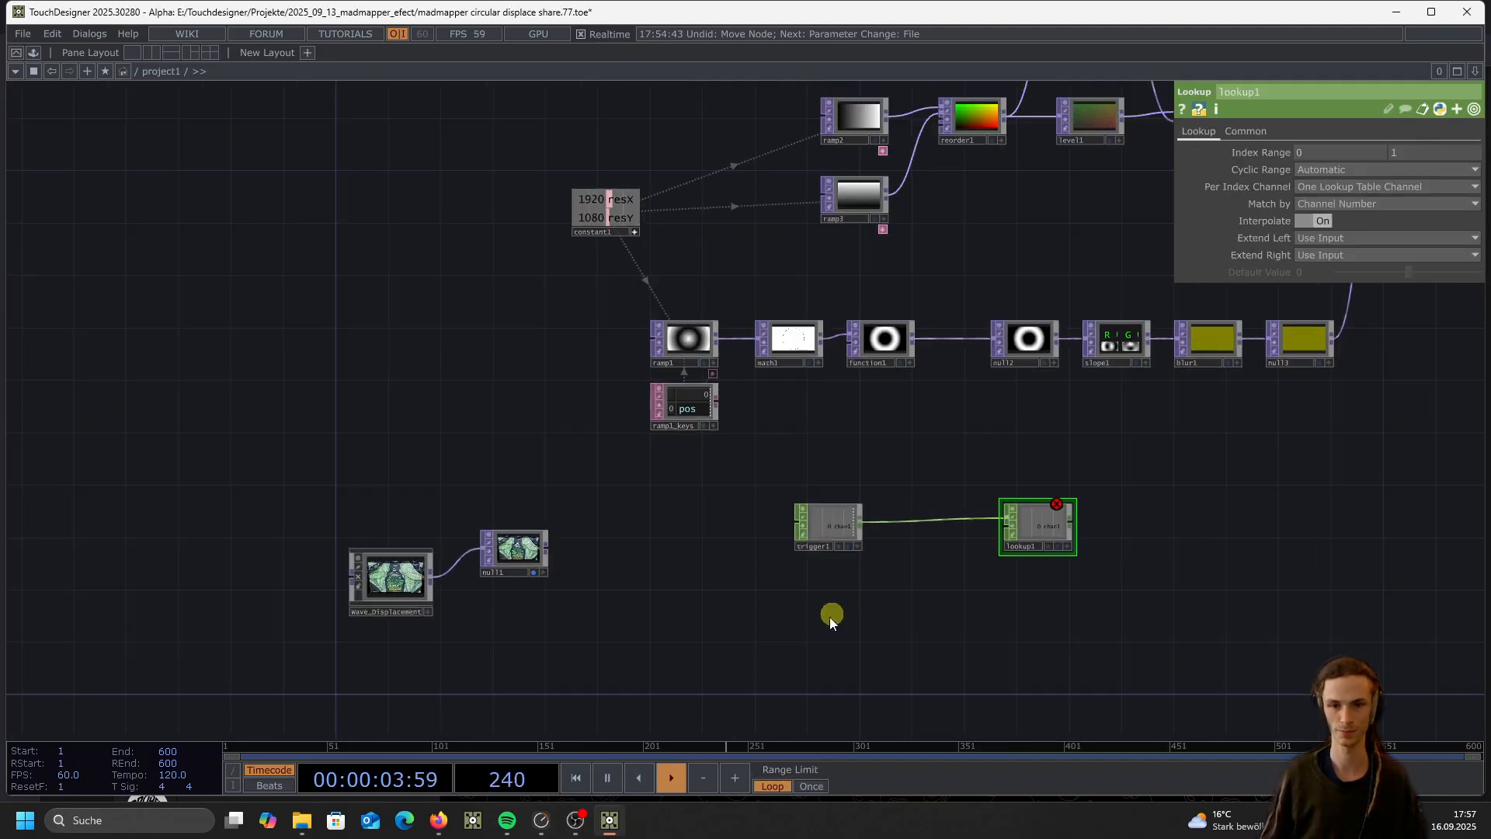
Add a Pattern CHOP directly below the Trigger CHOP
scroll(815, 621, "up", 2)
scroll(812, 608, "down", 2)
scroll(824, 606, "up", 2)
scroll(1074, 474, "up", 2)
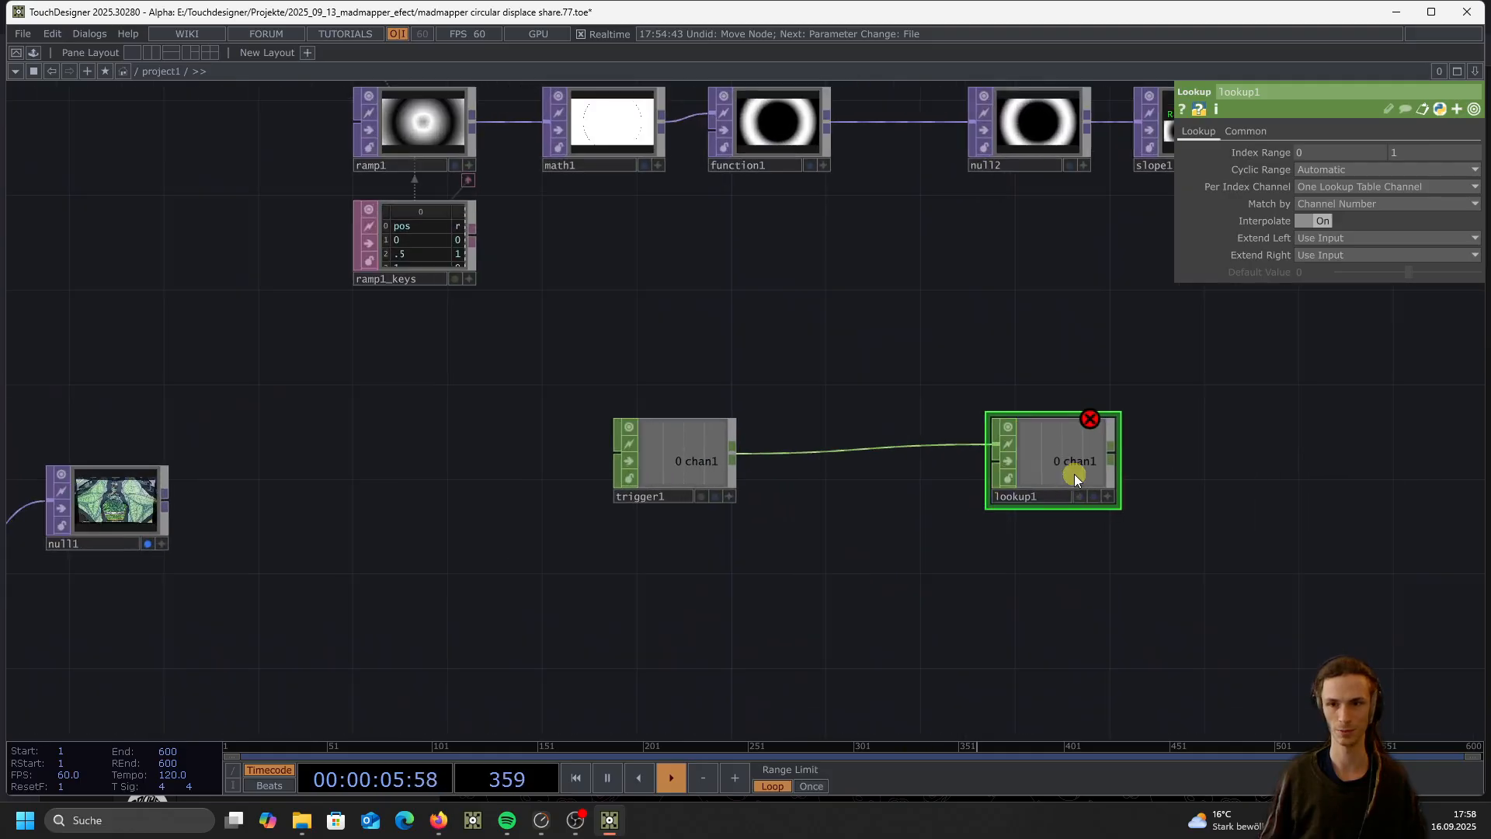
scroll(688, 485, "up", 2)
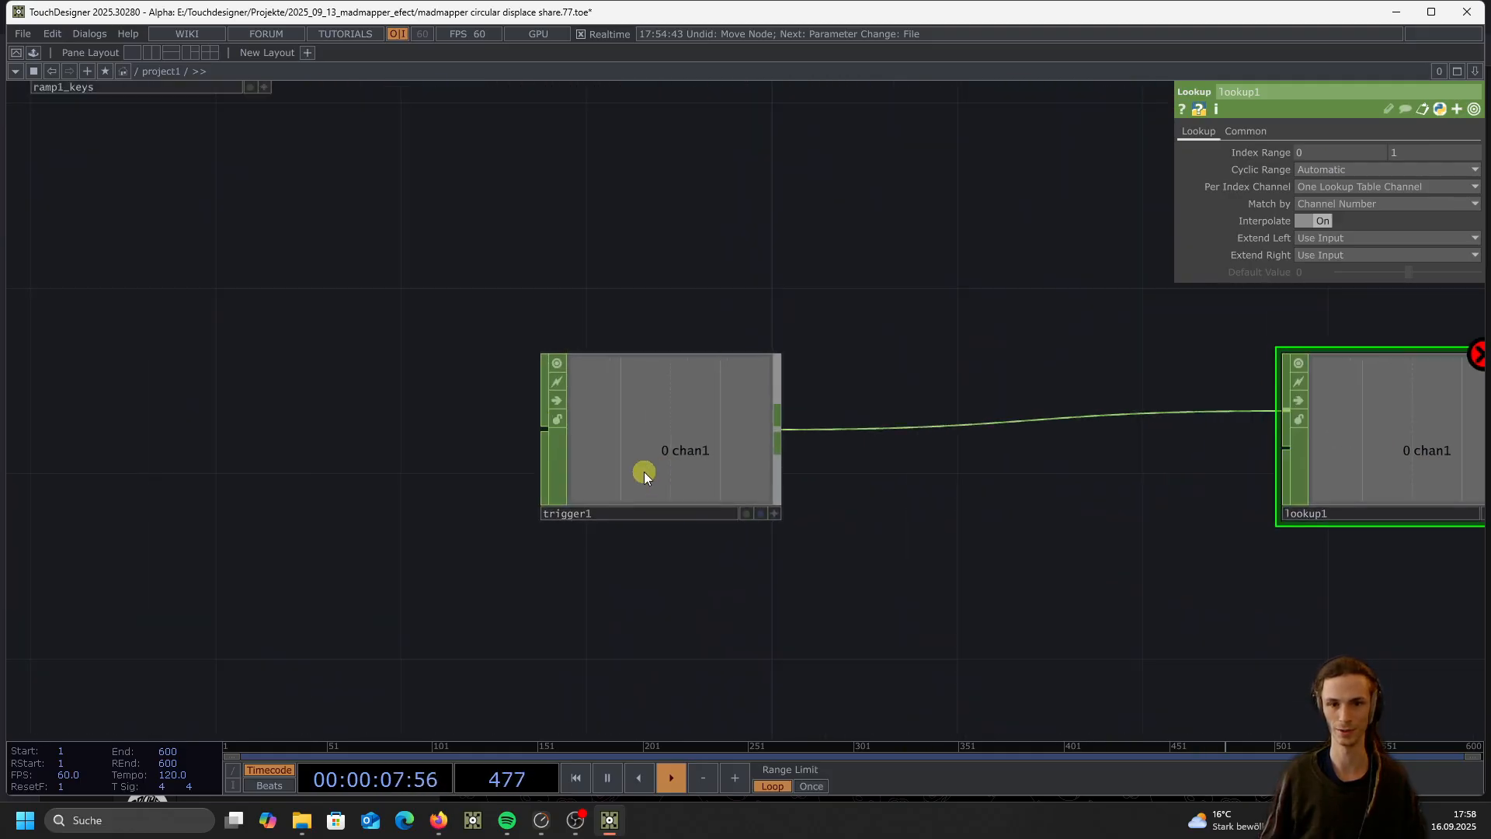
scroll(698, 443, "down", 3)
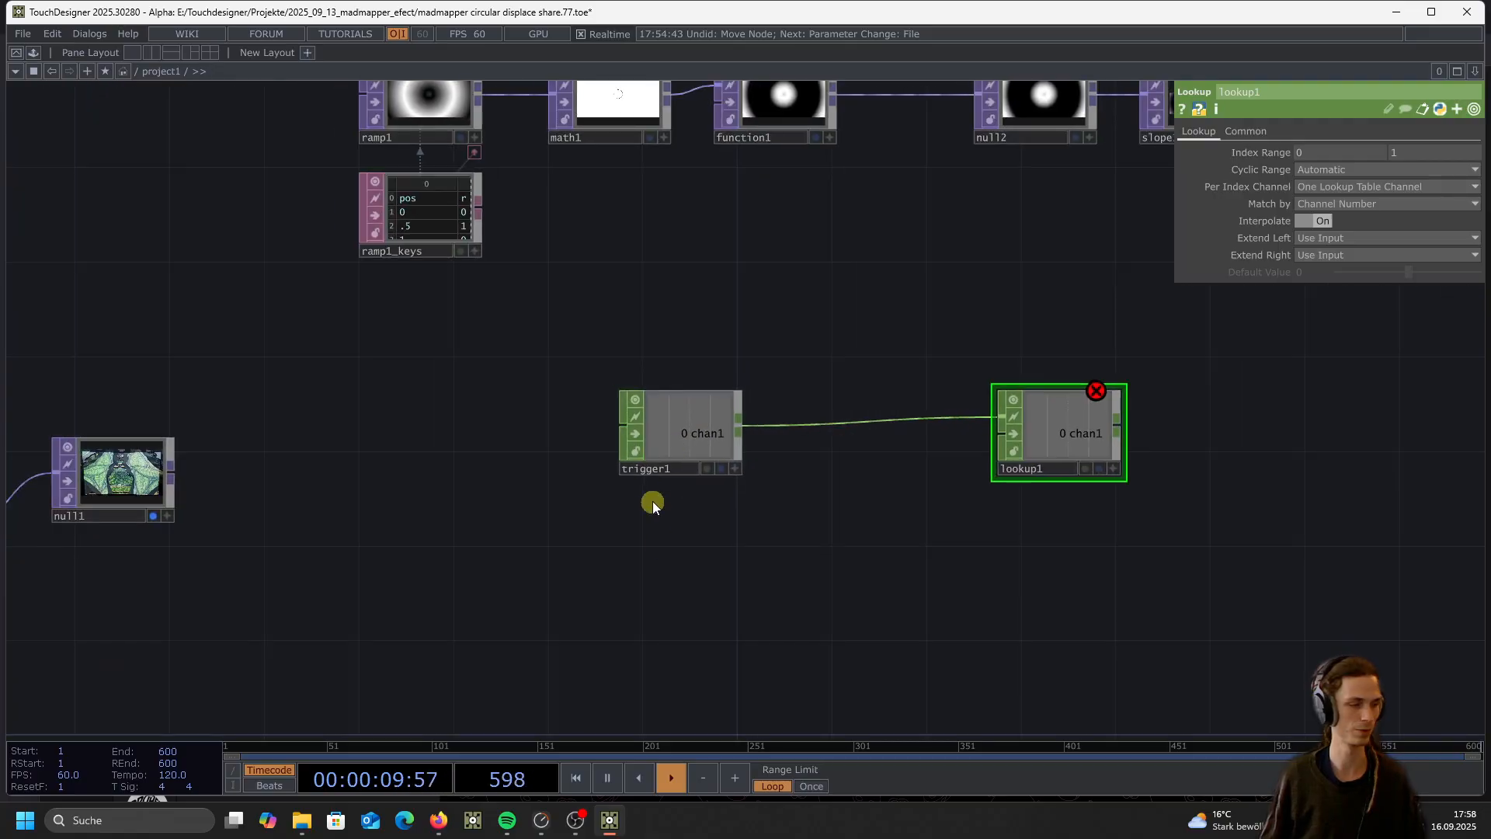
key("Tab")
type("pa")
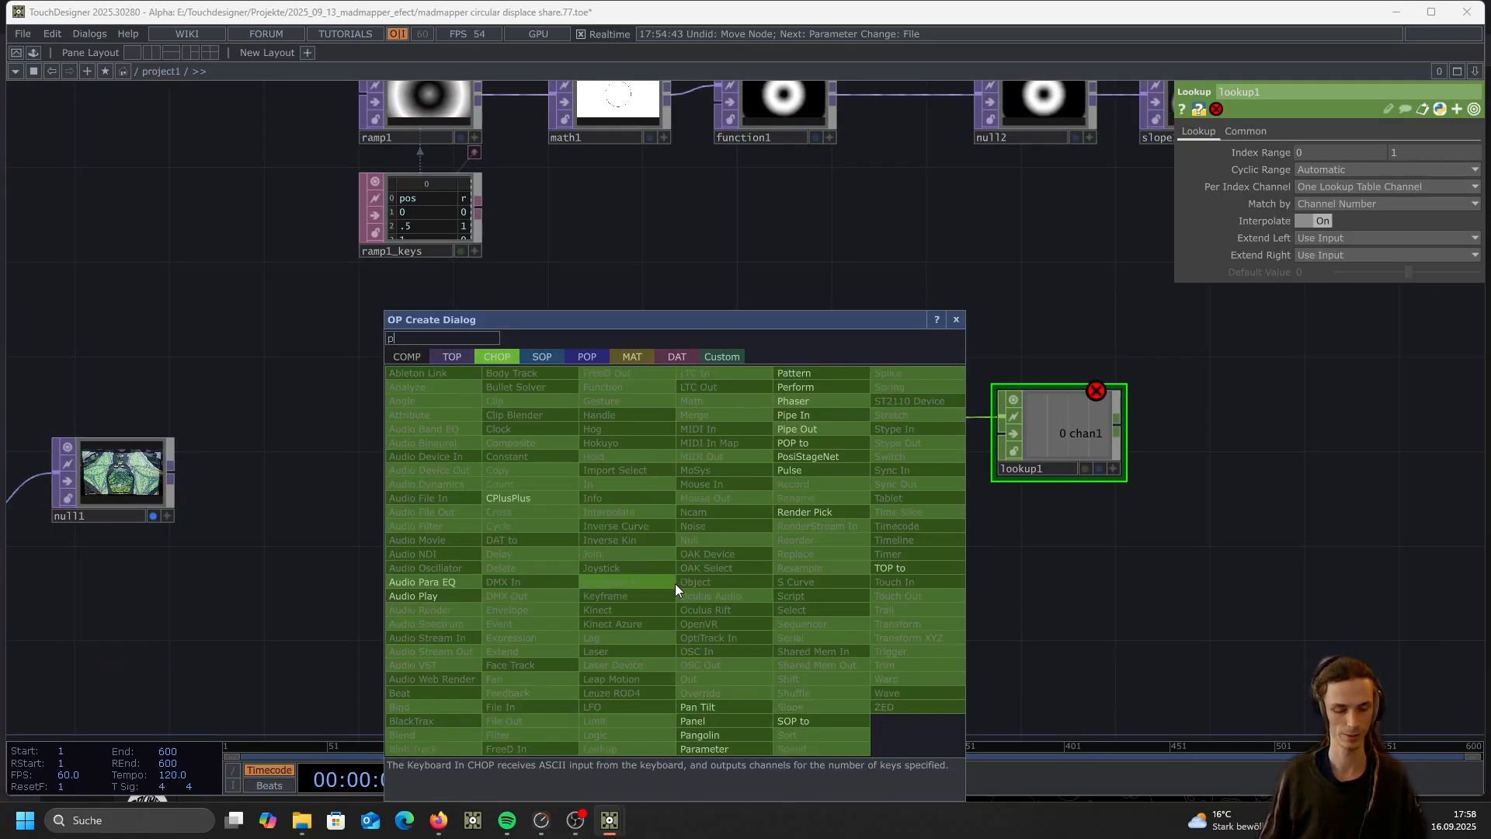
left_click(794, 378)
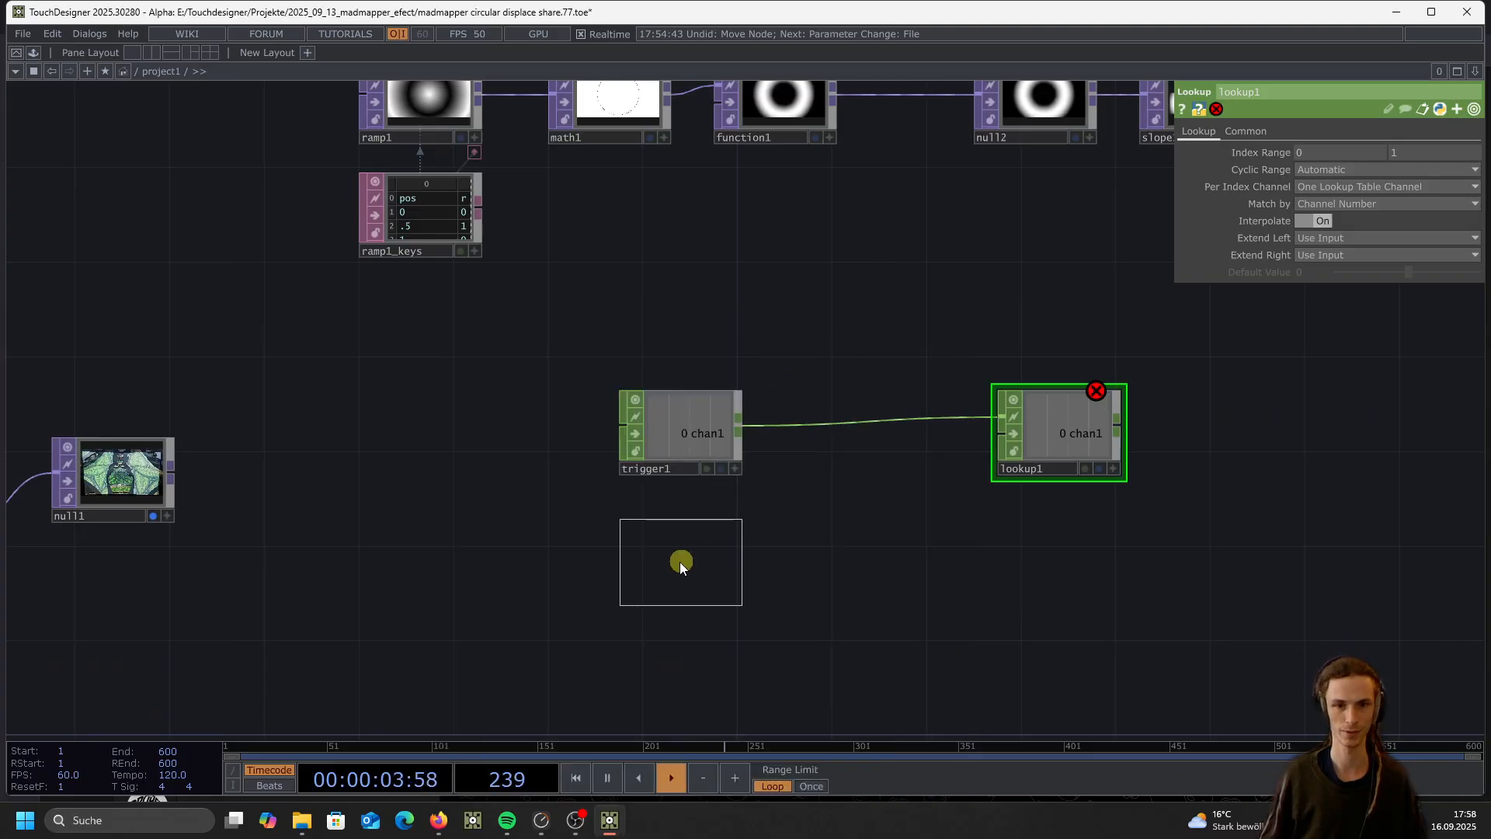
left_click(678, 562)
scroll(691, 562, "up", 3)
Set the Pattern CHOP's Type to Triangle and its Number of Cycles to .5
left_click(1329, 156)
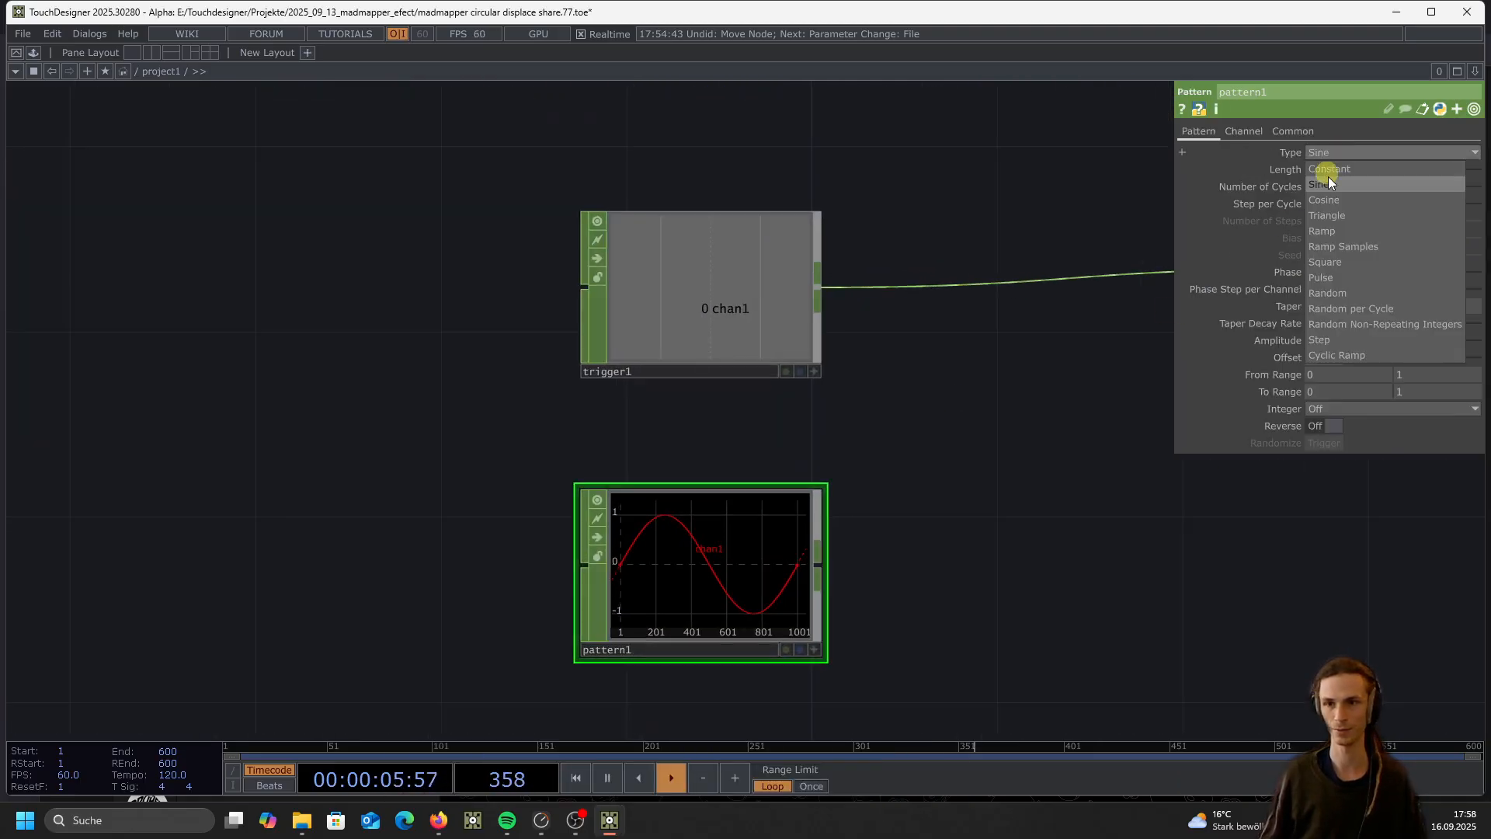
left_click(1345, 217)
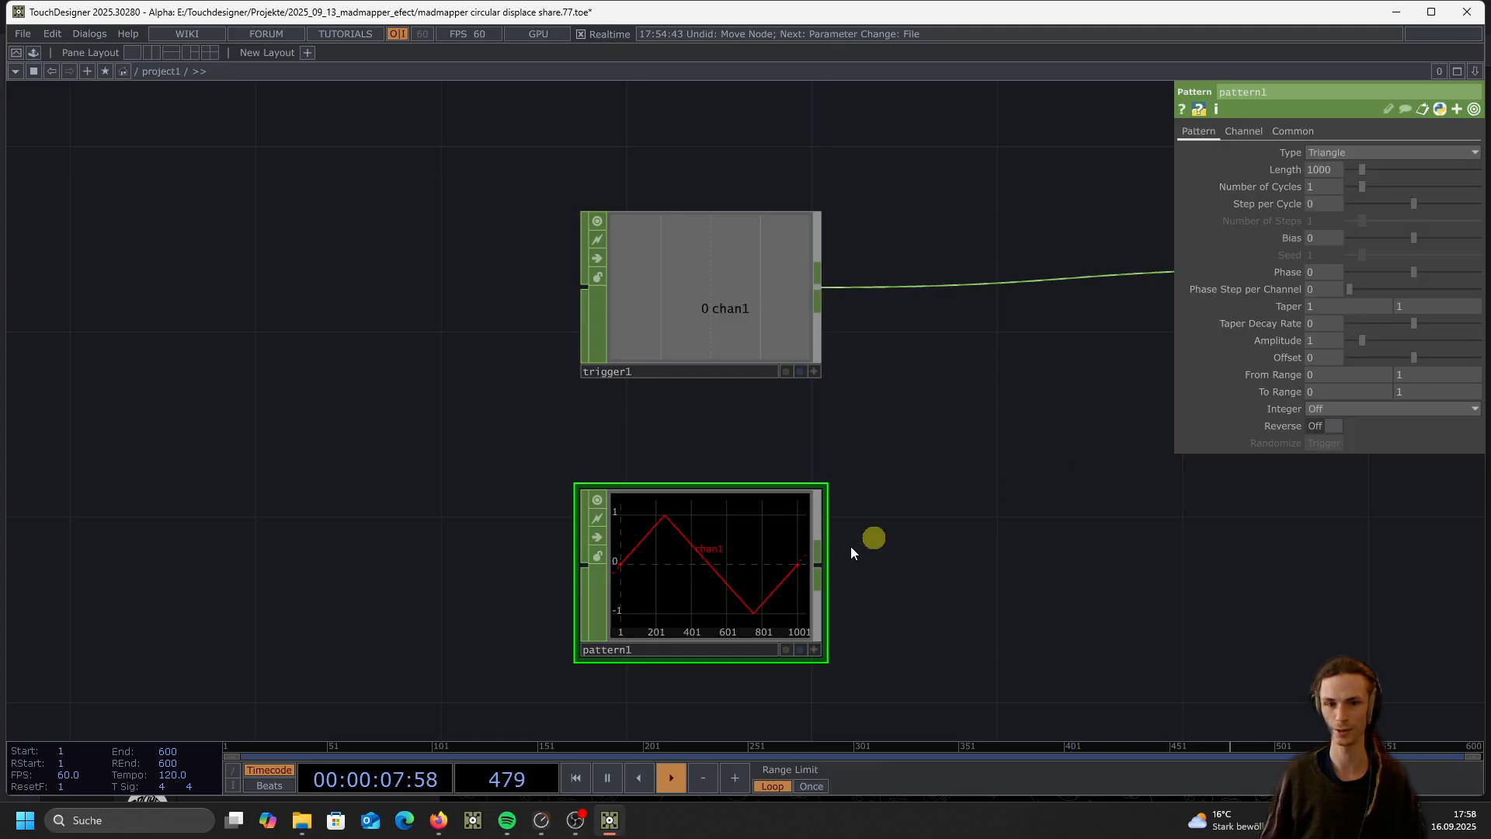
scroll(951, 466, "down", 2)
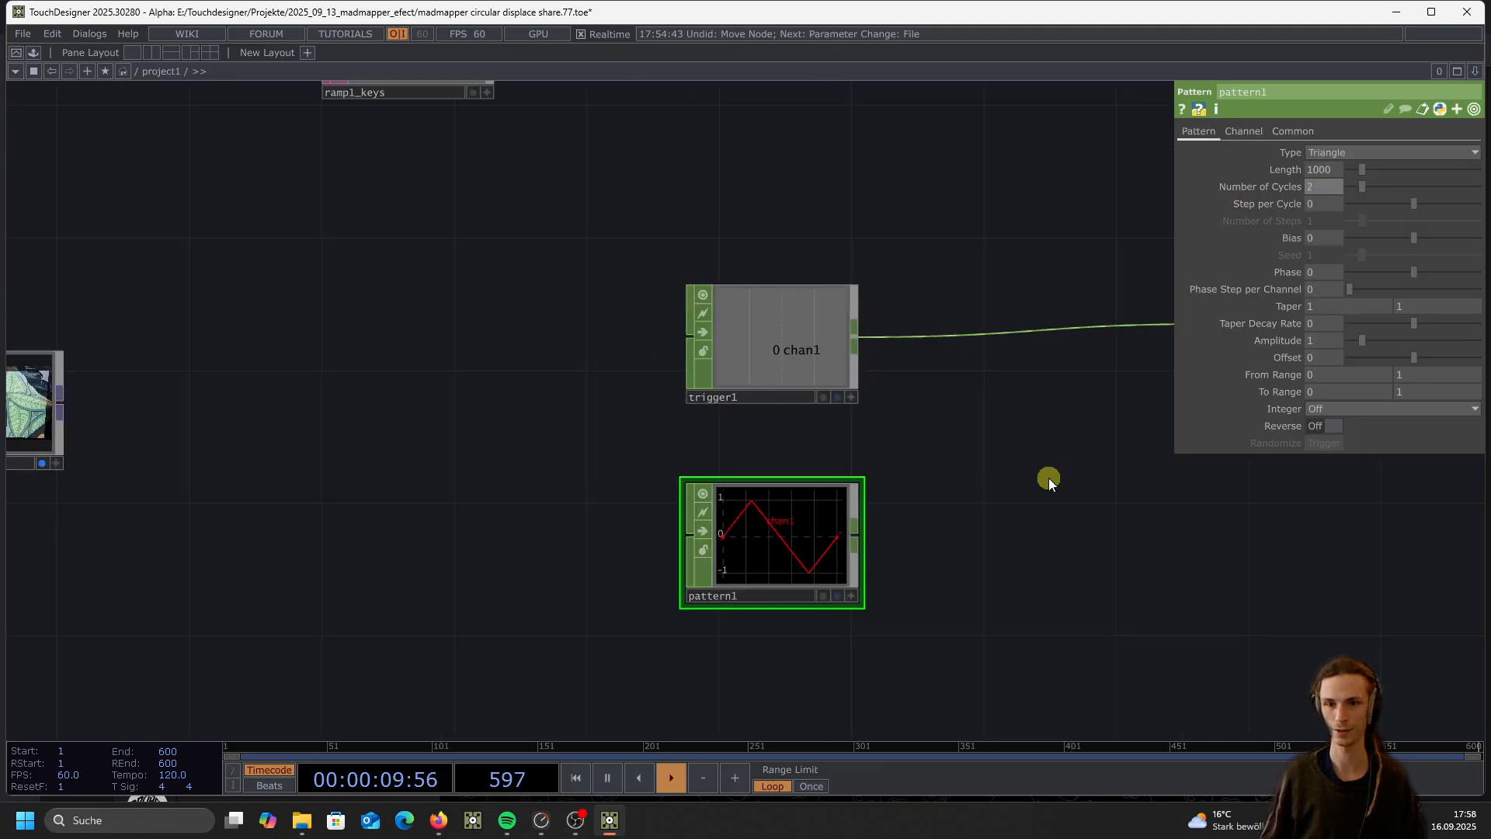
left_click(1325, 187)
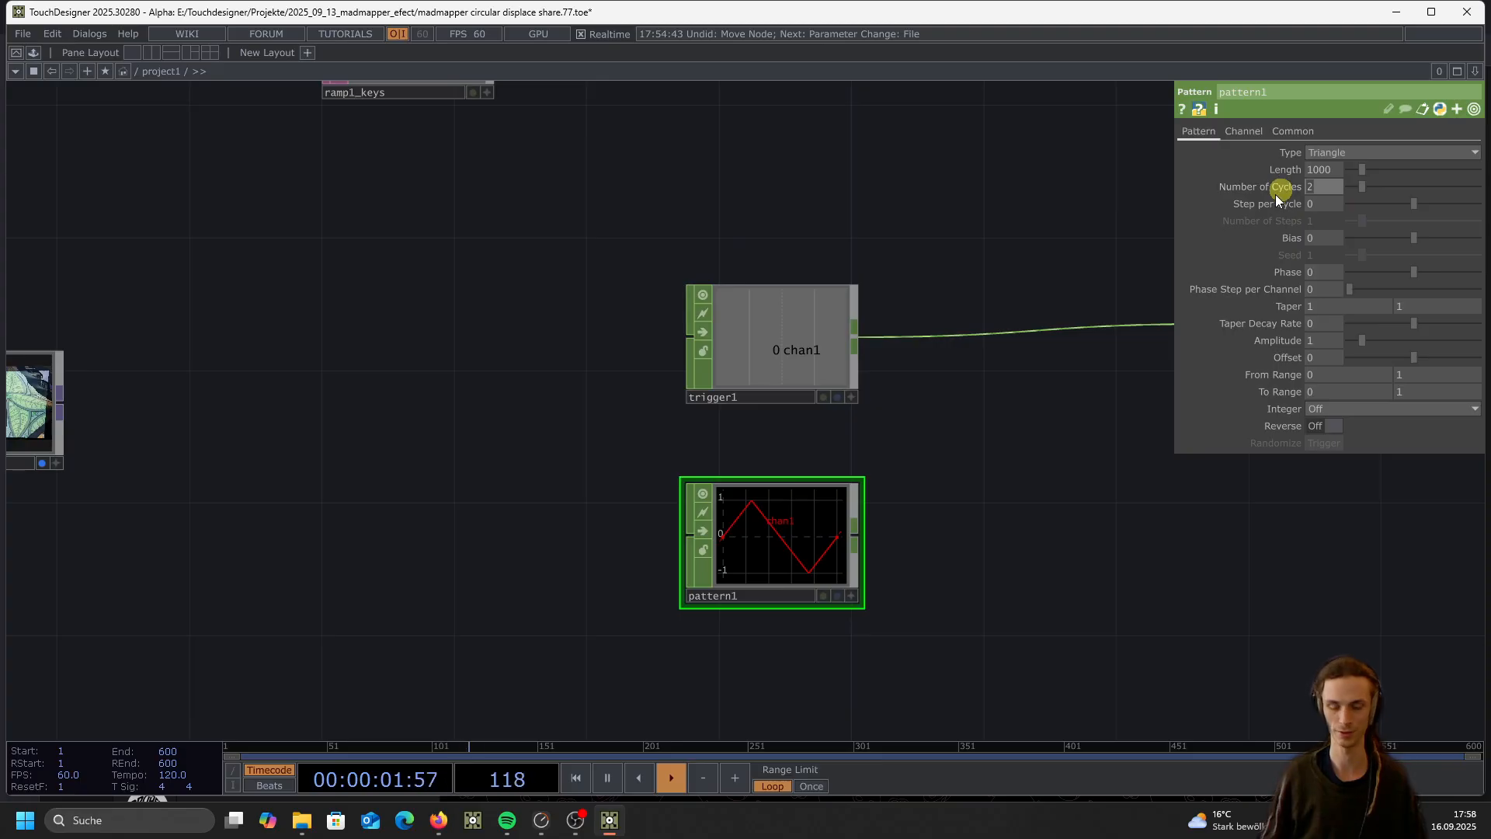
type(".5")
key("Return")
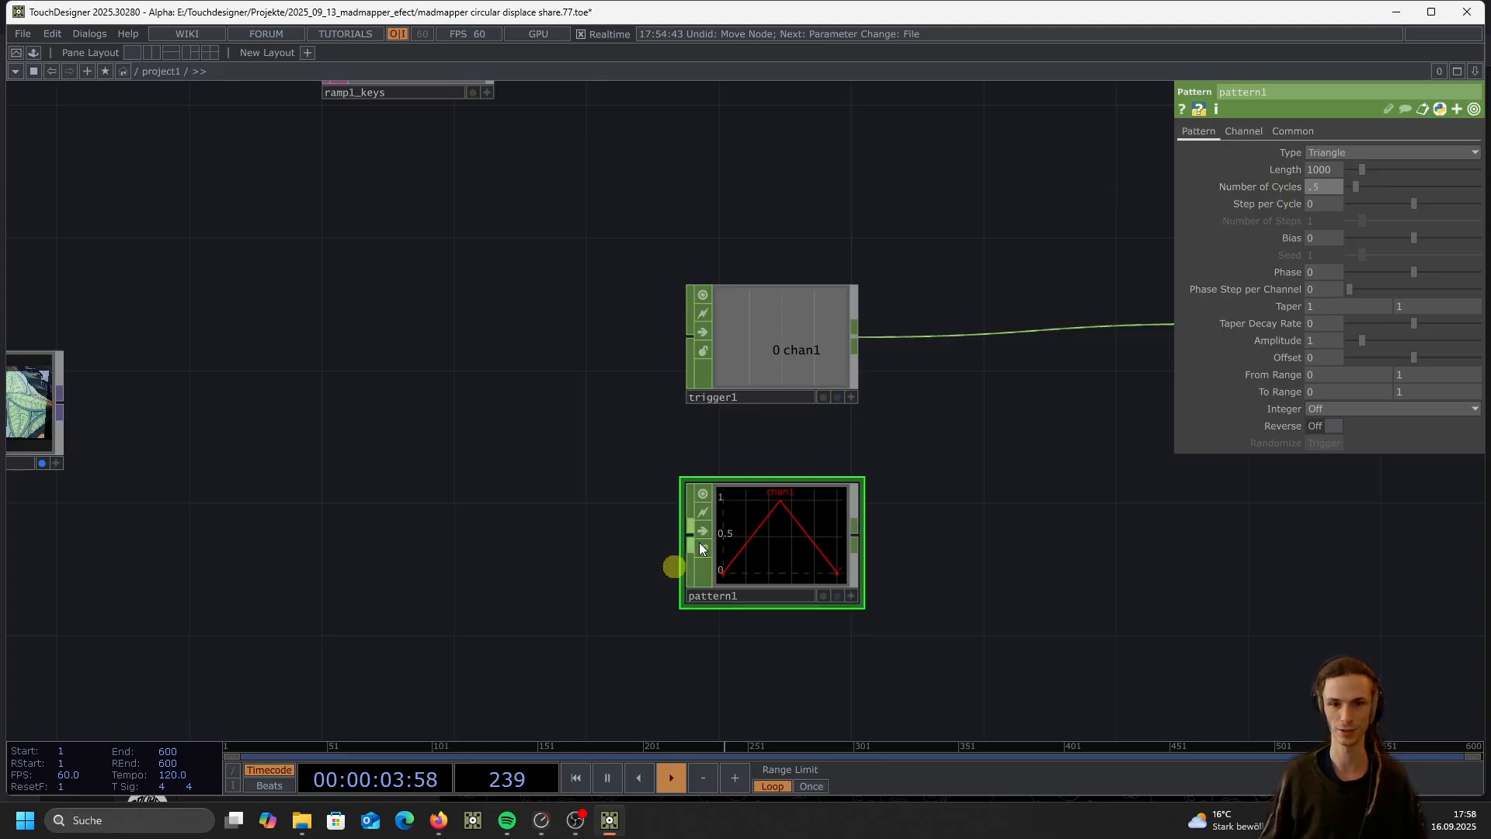
Add an S Curve CHOP after the Pattern CHOP and connect its output to the Lookup CHOP's second input
scroll(765, 517, "down", 3)
left_click(828, 529)
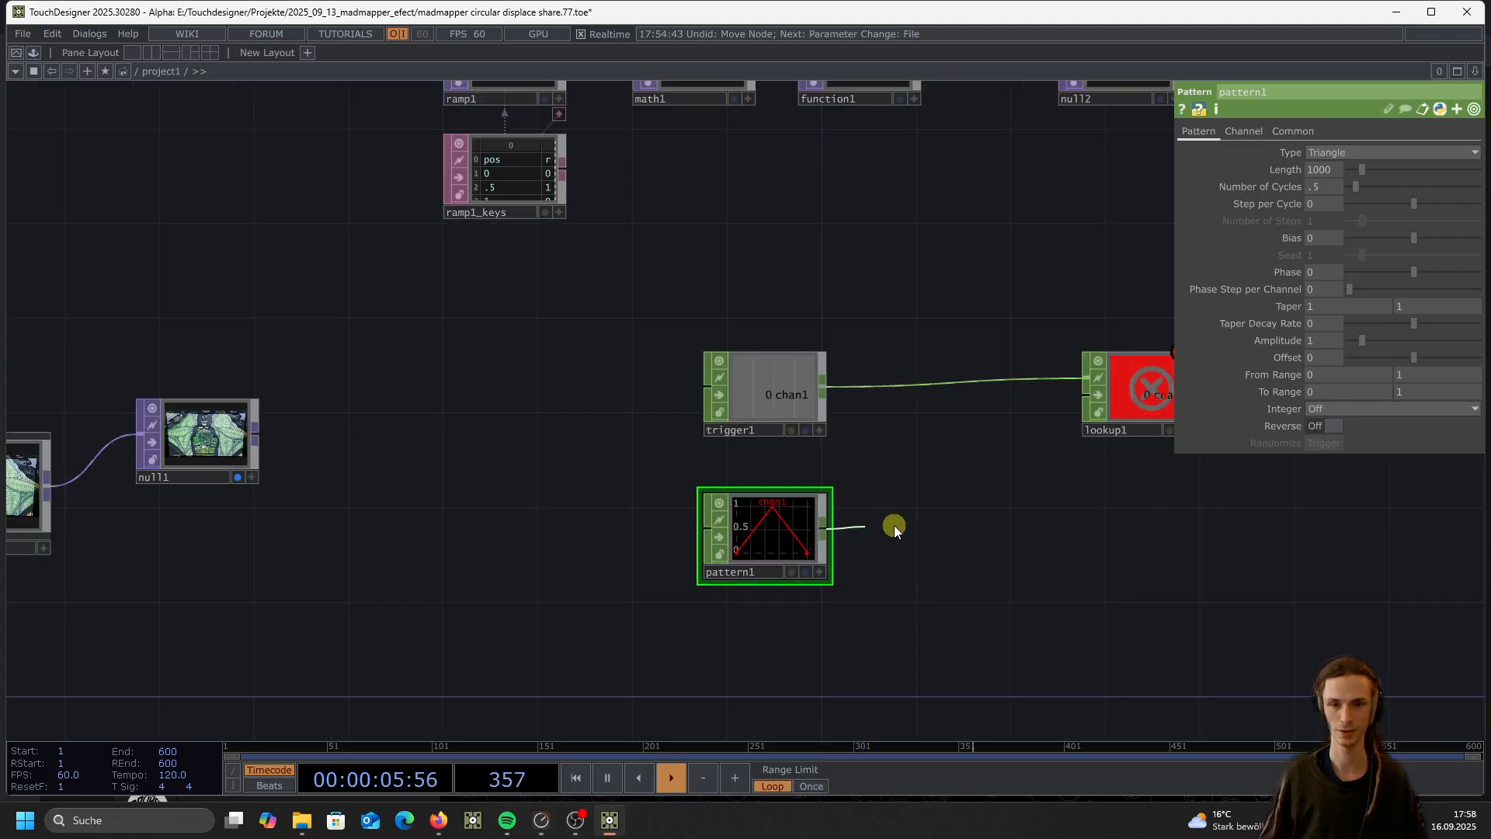
left_click(897, 528)
type("sc")
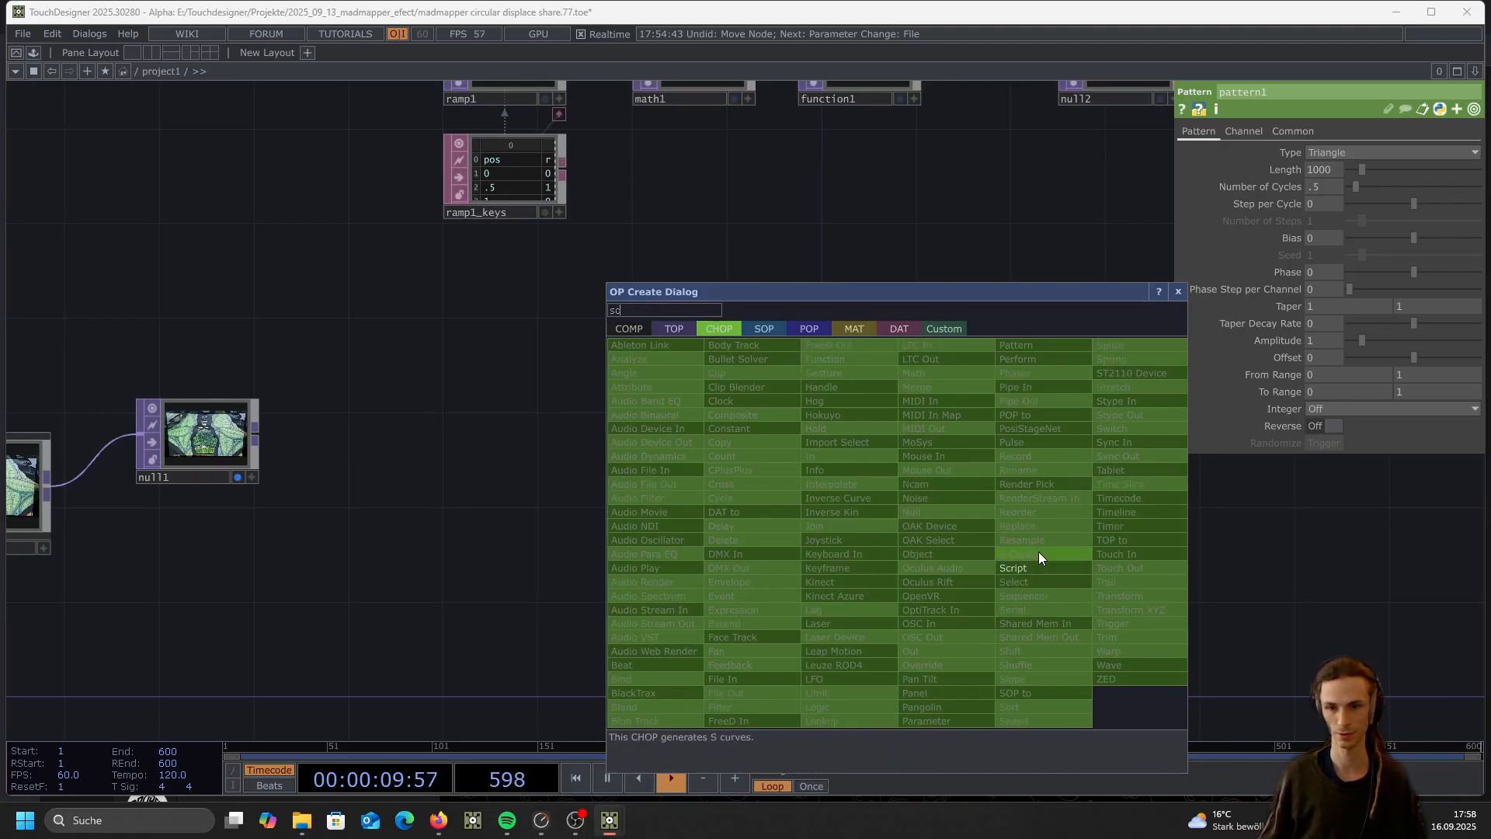
left_click(1038, 551)
left_click(966, 539)
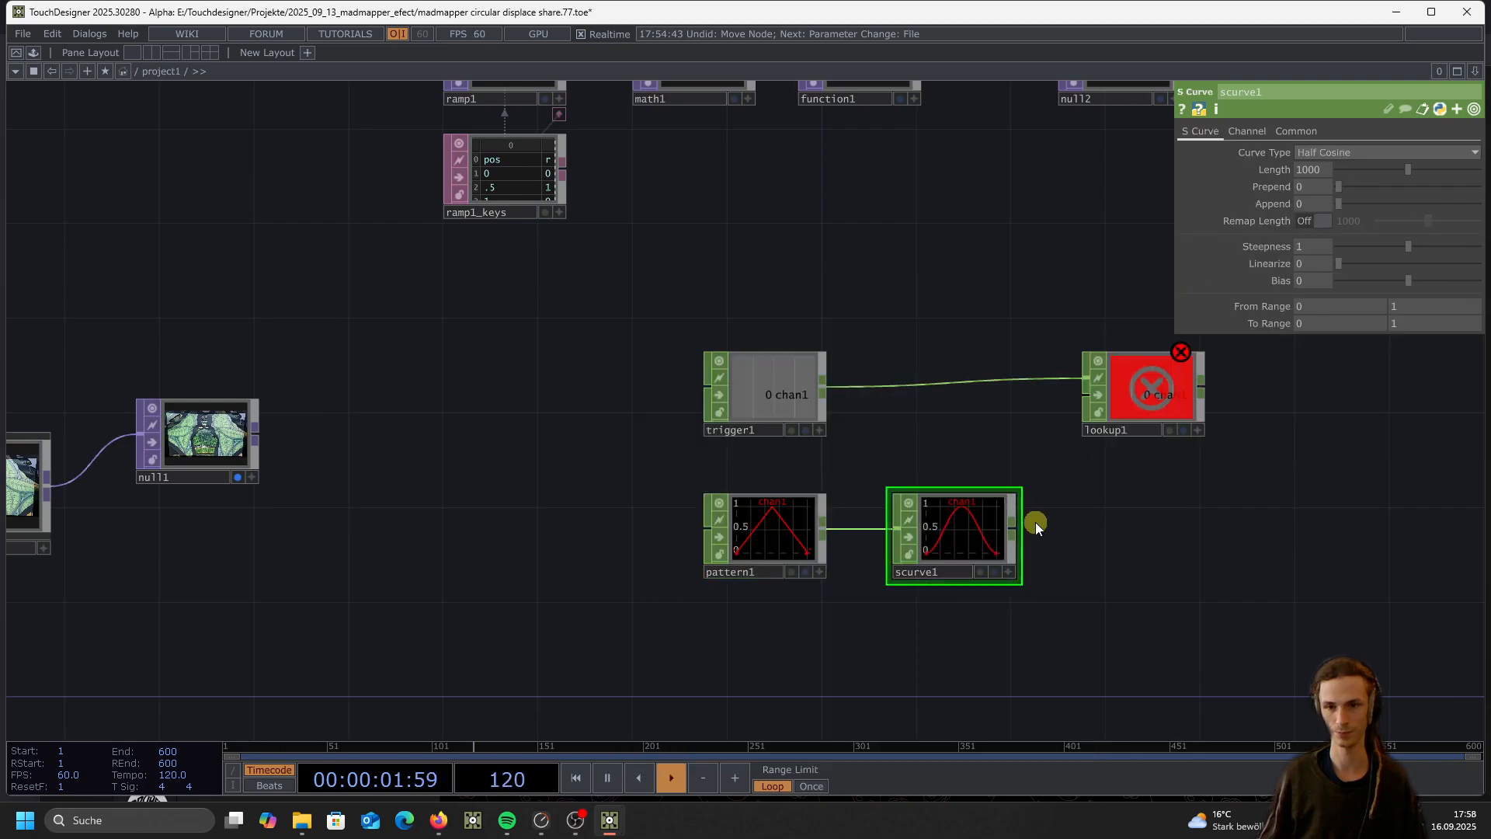
left_click_drag(1000, 526, 1069, 427)
Fire the Trigger CHOP's pulse twice and compare its channel with the Lookup CHOP's output
left_click(779, 396)
left_click(1334, 366)
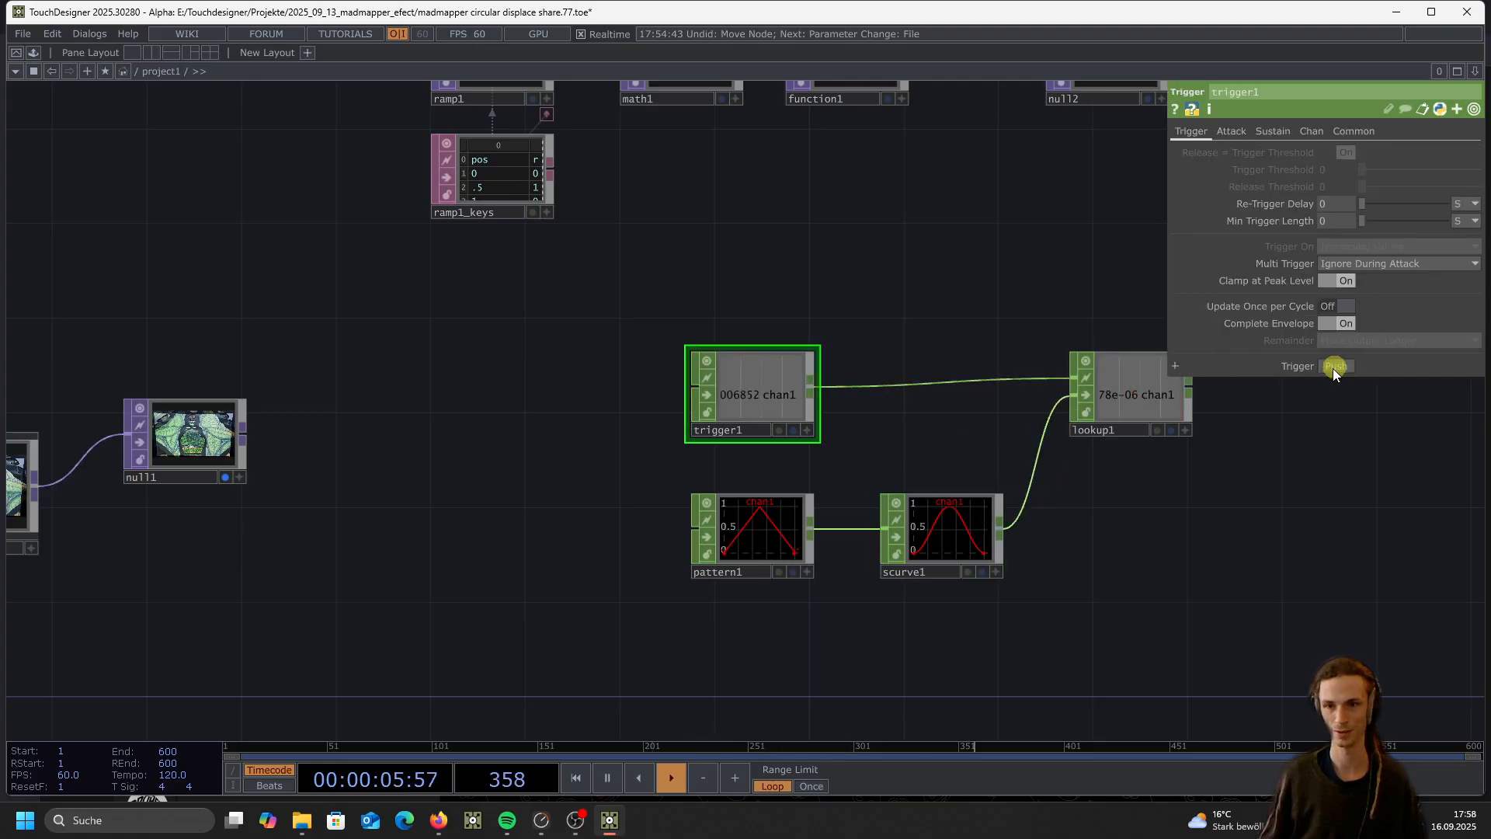
scroll(1172, 410, "up", 4)
left_click(1338, 366)
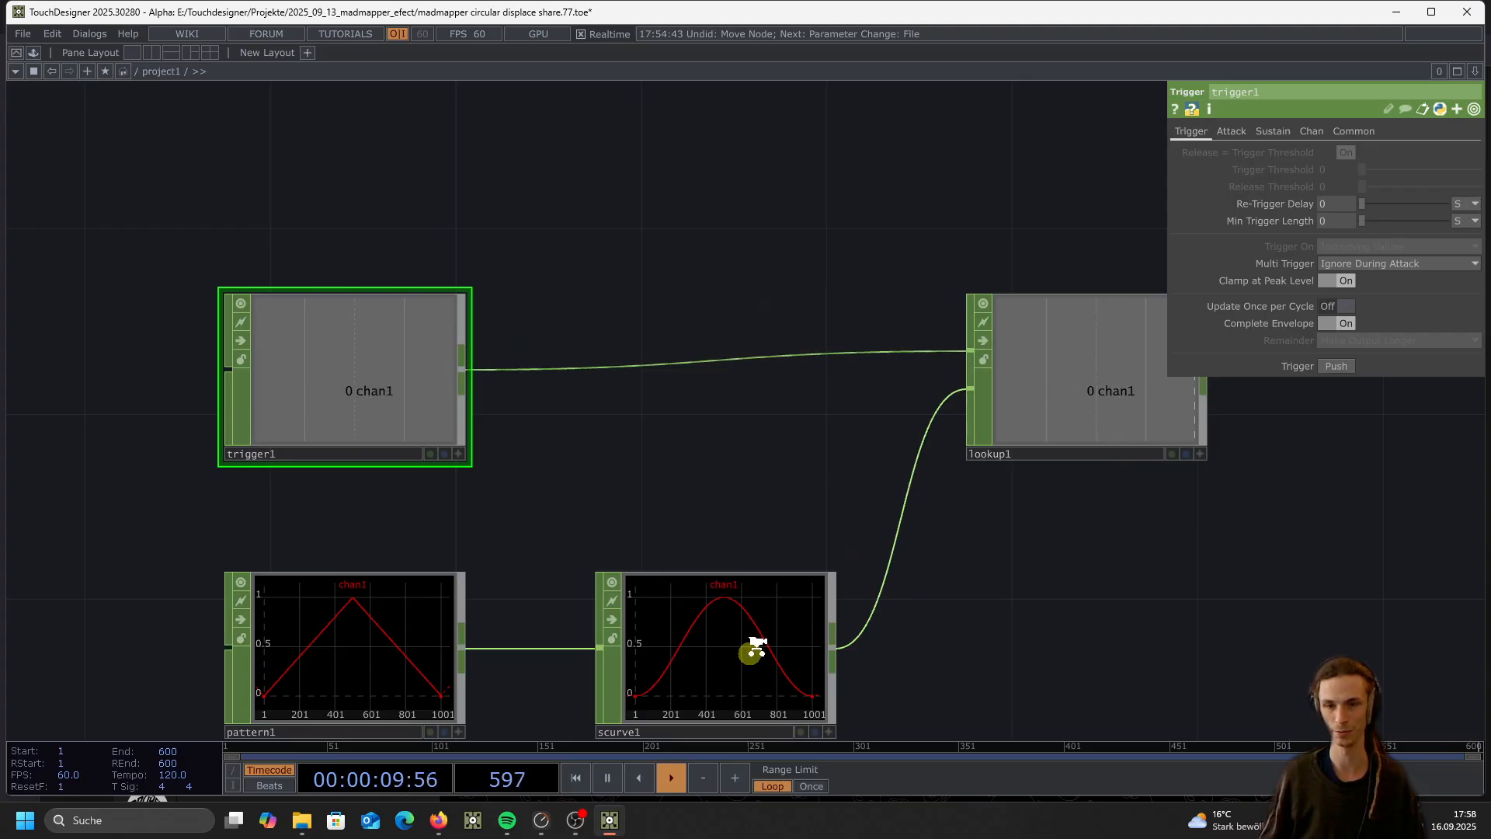
scroll(757, 645, "down", 2)
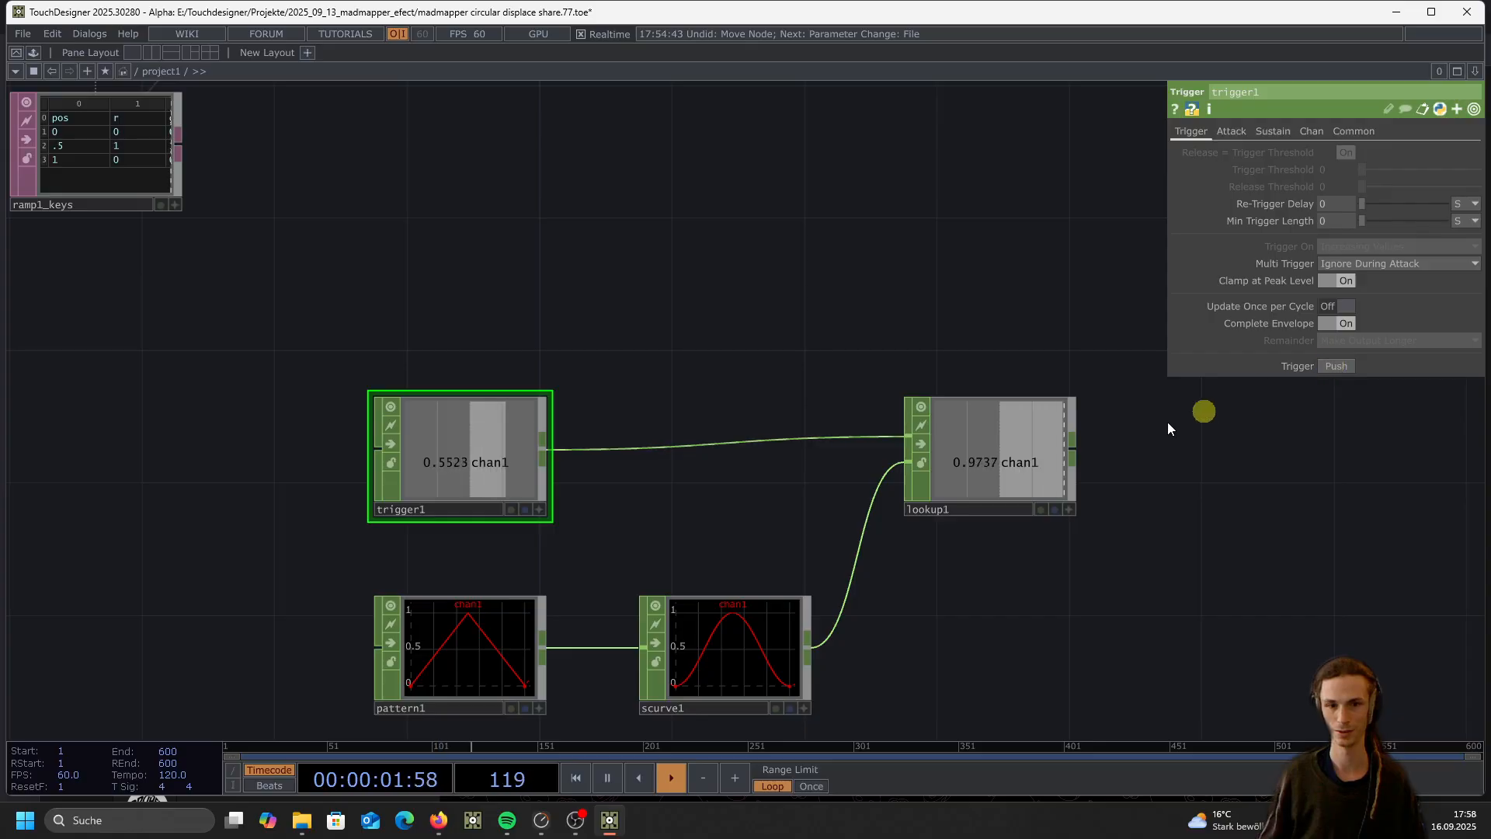
scroll(845, 566, "down", 3)
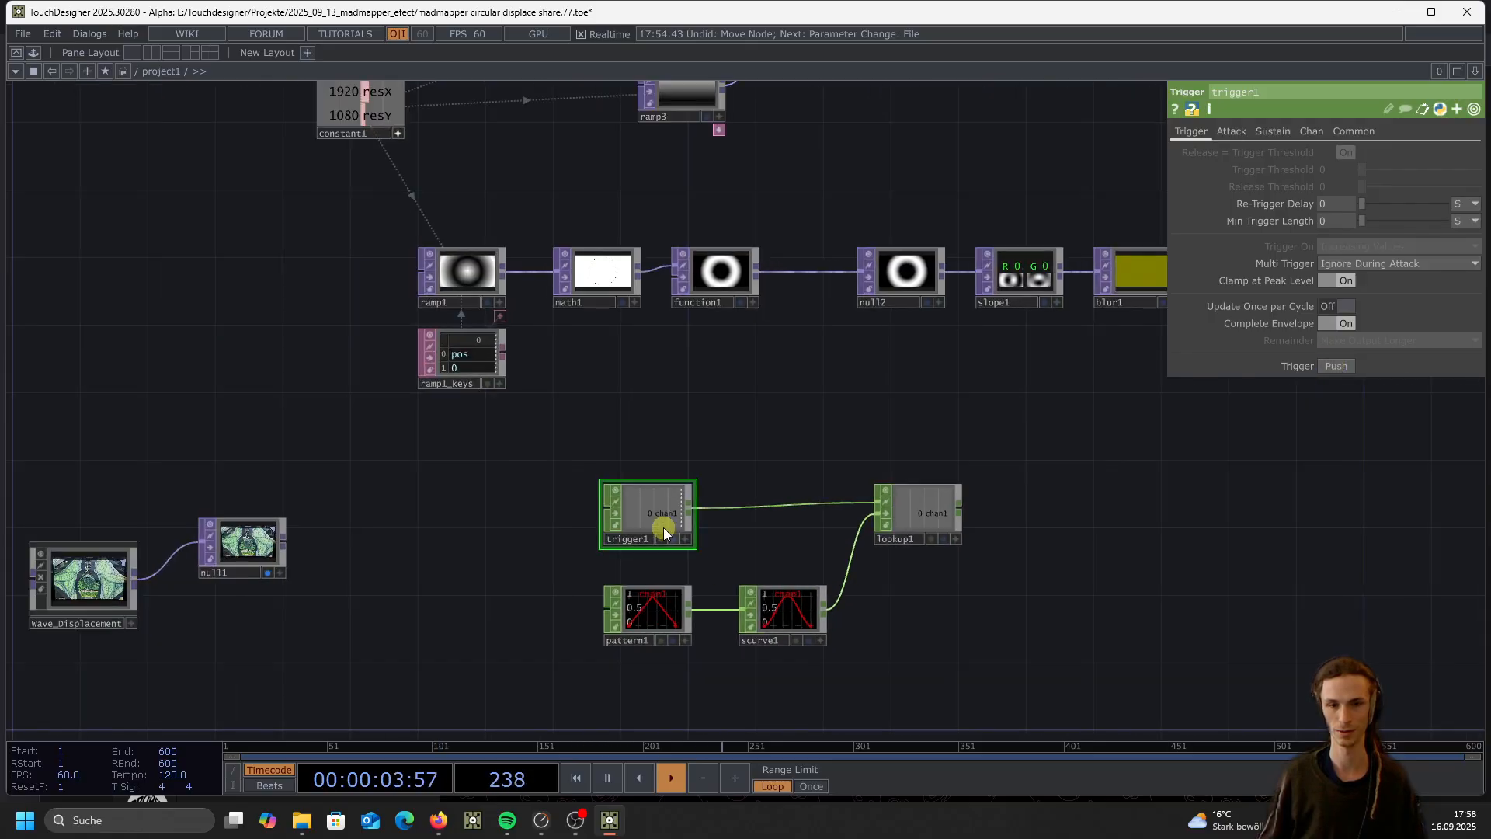
Set the Trigger CHOP's Attack Length to 3
left_click(1231, 132)
left_click(1330, 171)
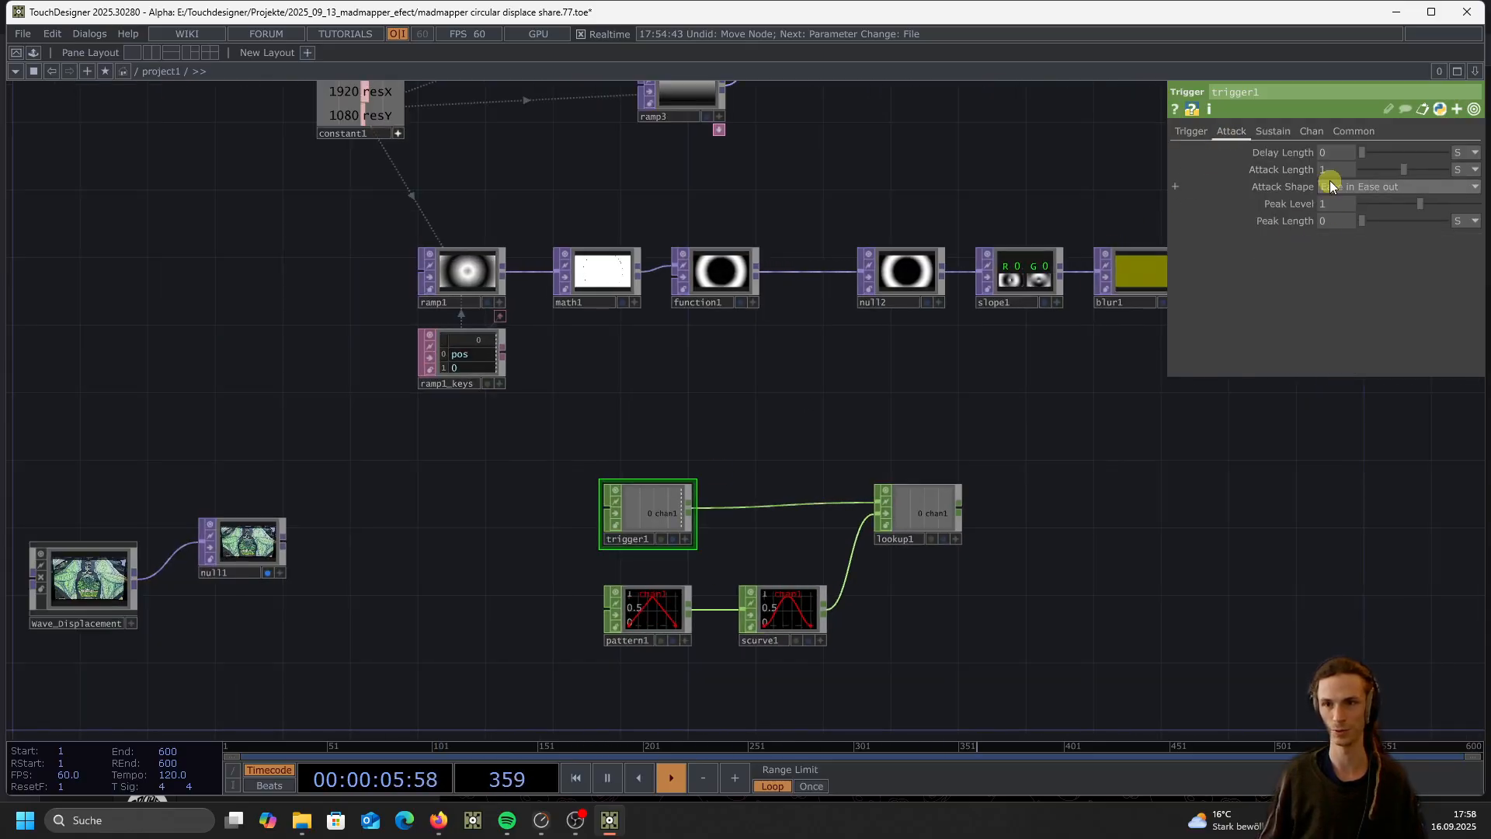
type("3")
key("Return")
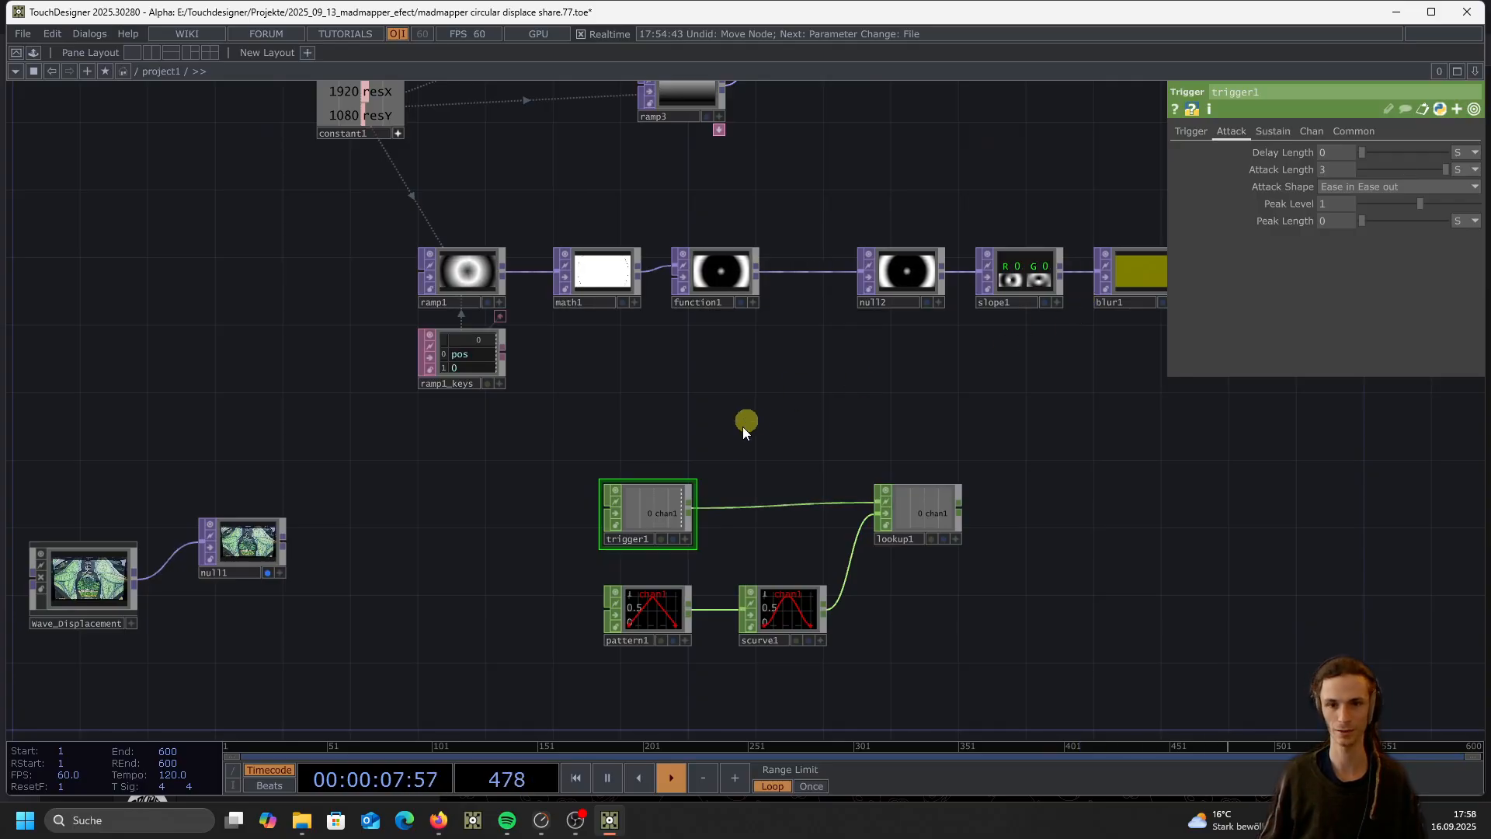
Link the Trigger CHOP's chan1 to ramp1's Phase parameter as a CHOP Reference
left_click(678, 538)
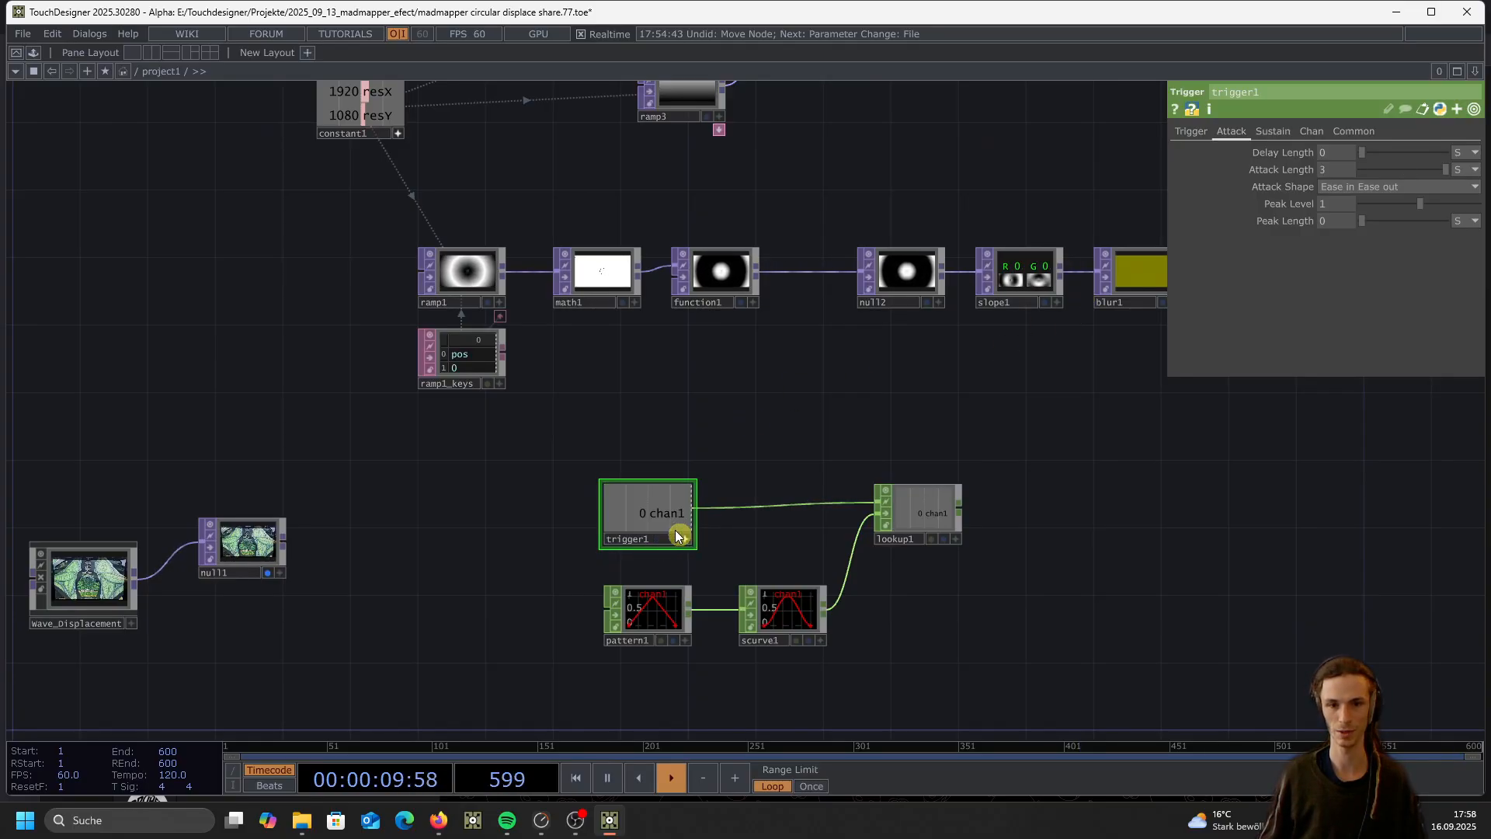
left_click_drag(669, 522, 1326, 286)
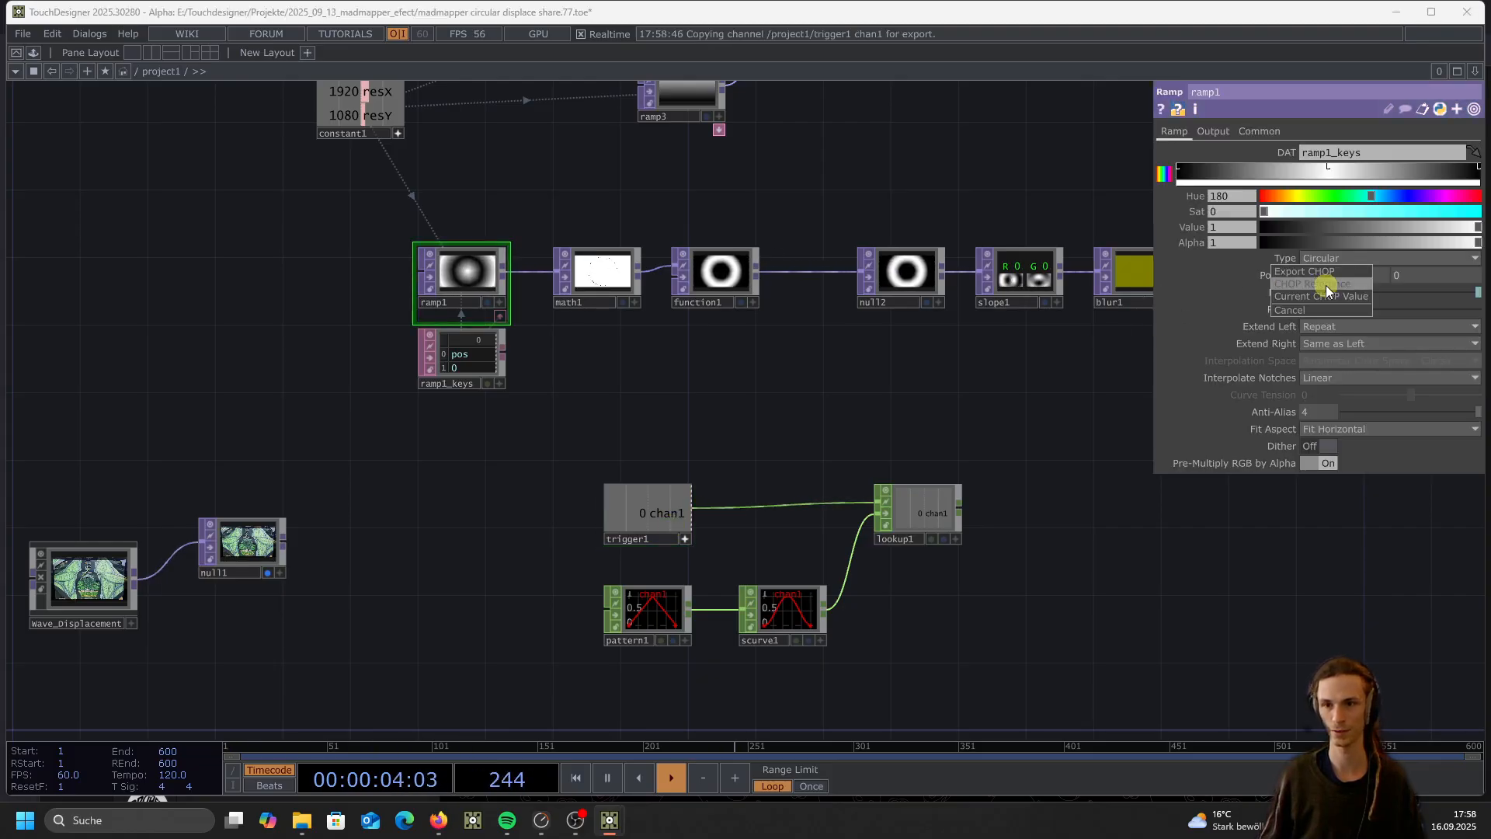
scroll(780, 524, "up", 3)
scroll(773, 506, "down", 3)
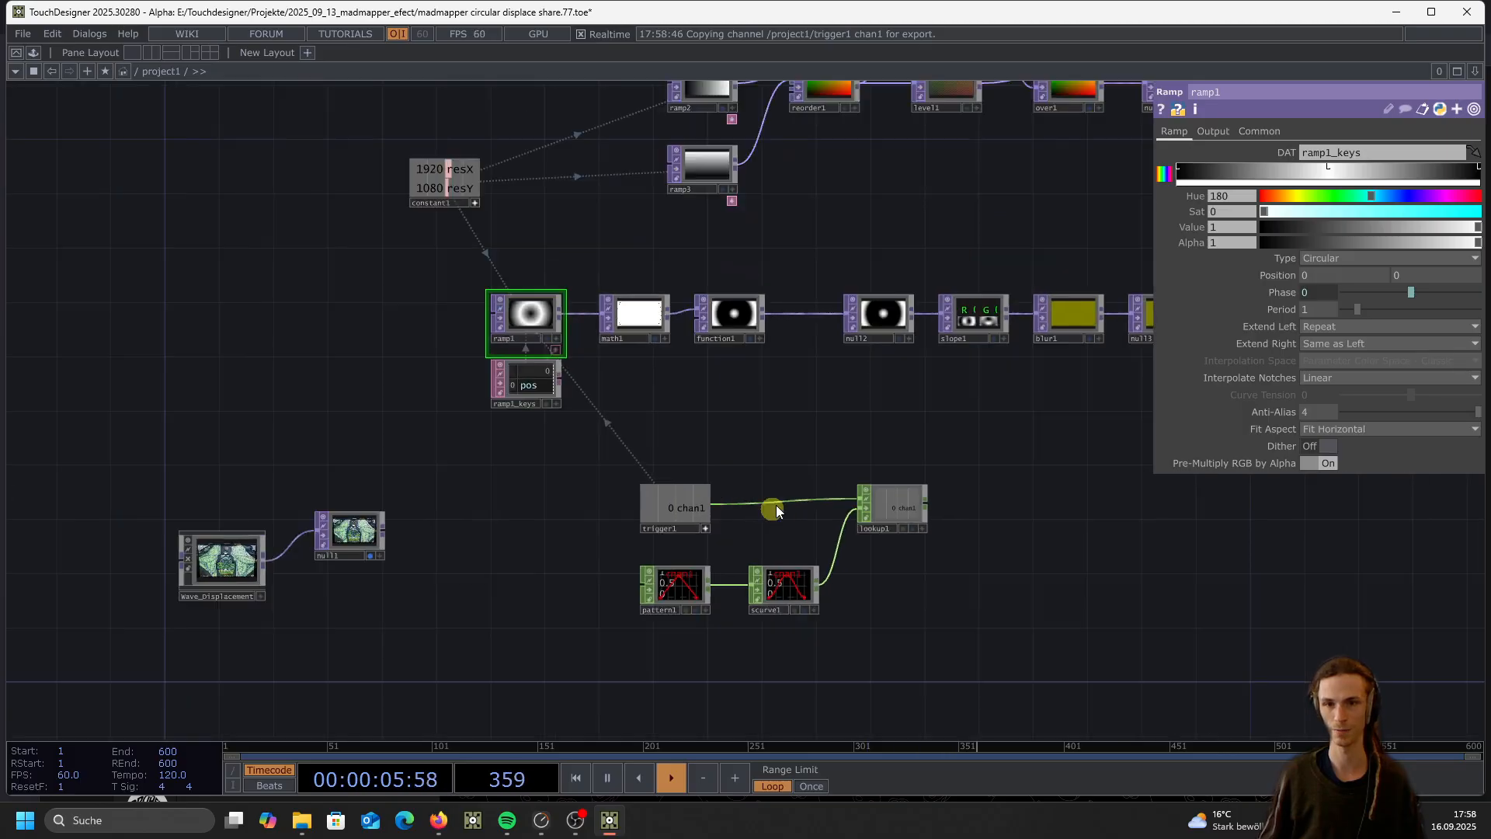
Insert a Level TOP into the connection between function1 and null2
scroll(892, 393, "up", 4)
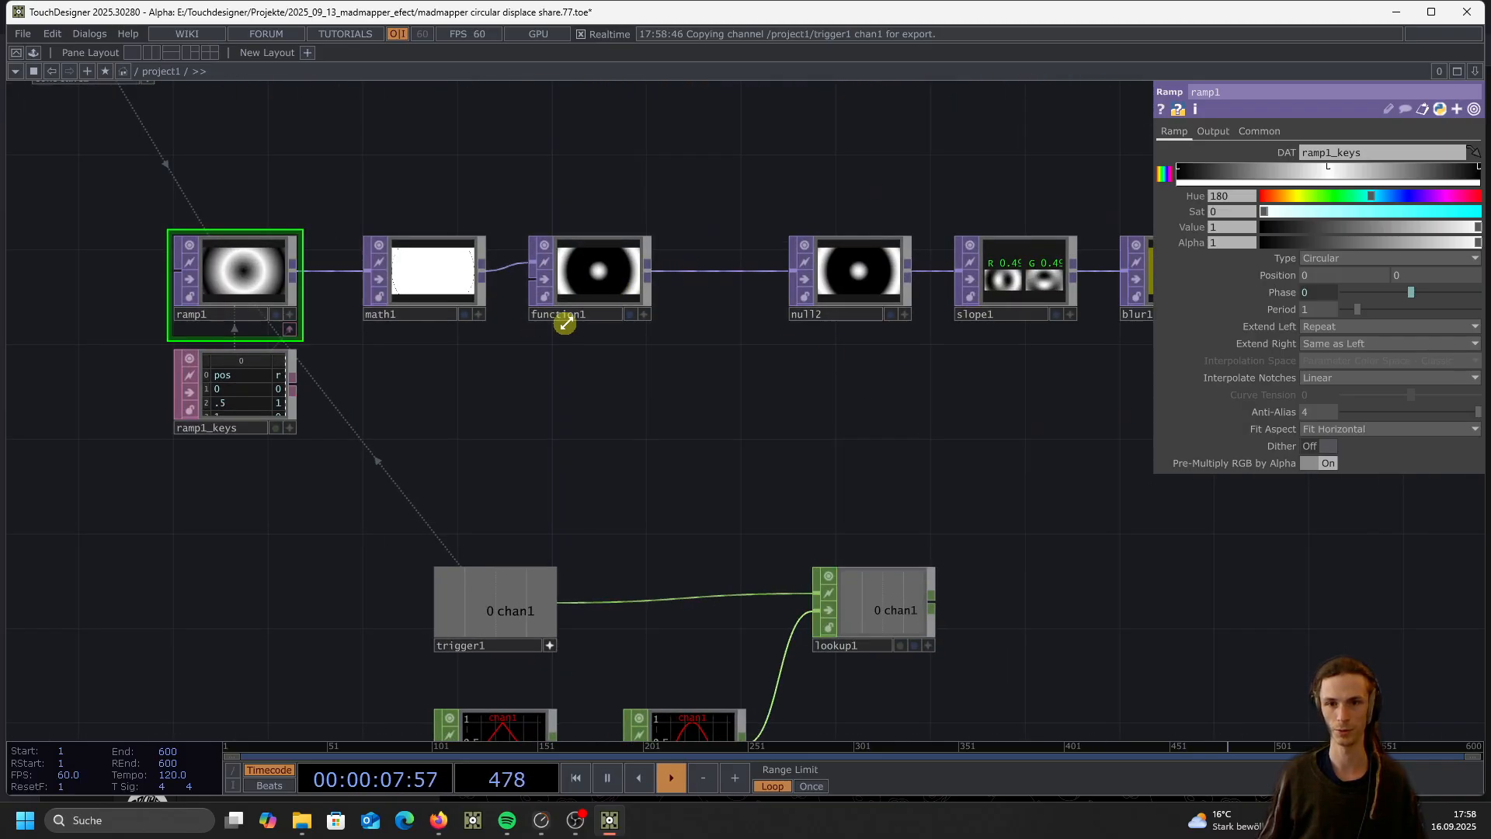
scroll(676, 309, "down", 4)
scroll(777, 292, "up", 4)
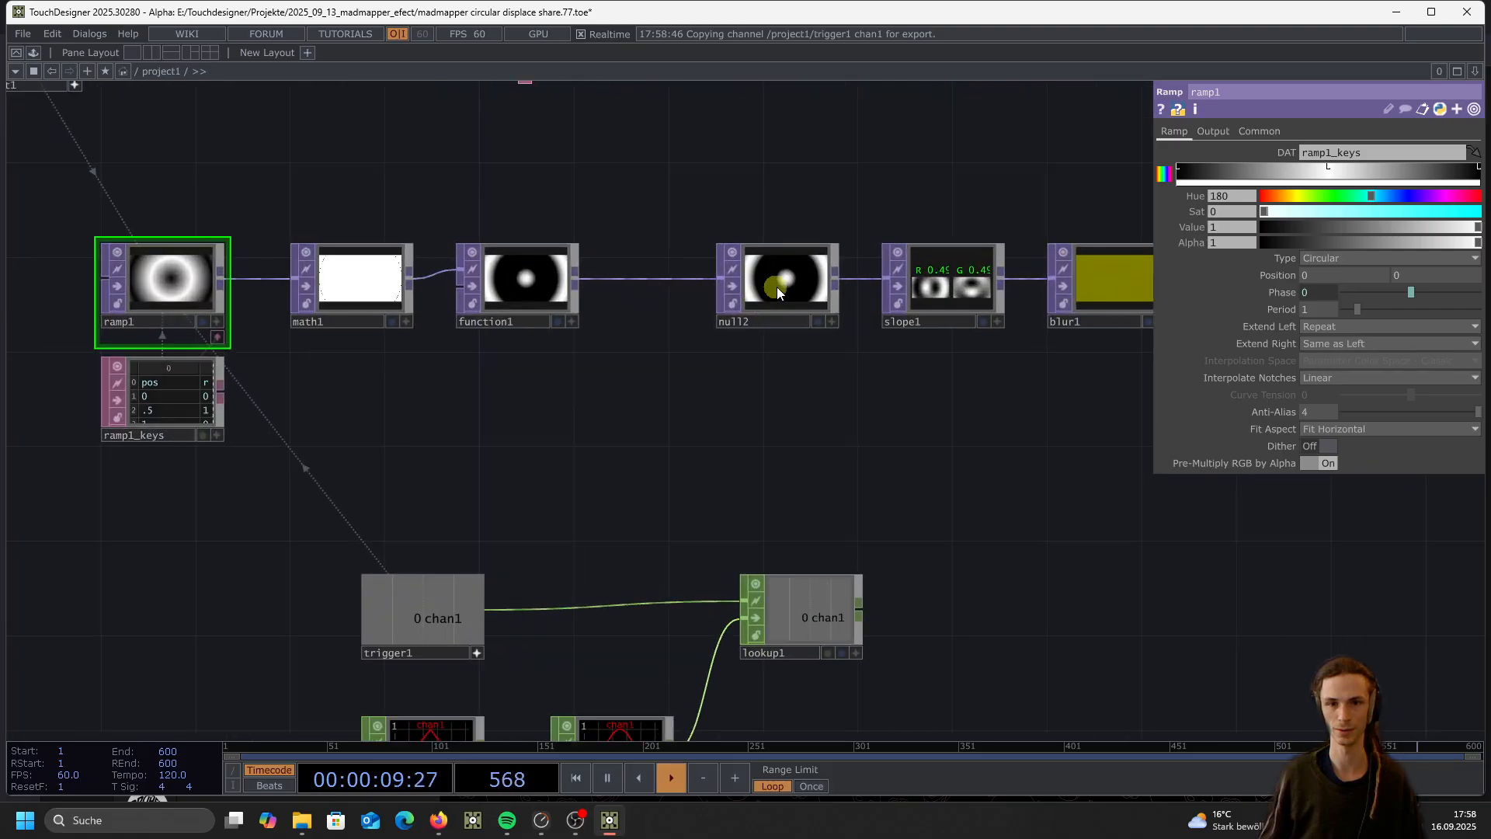
right_click(635, 278)
left_click(678, 258)
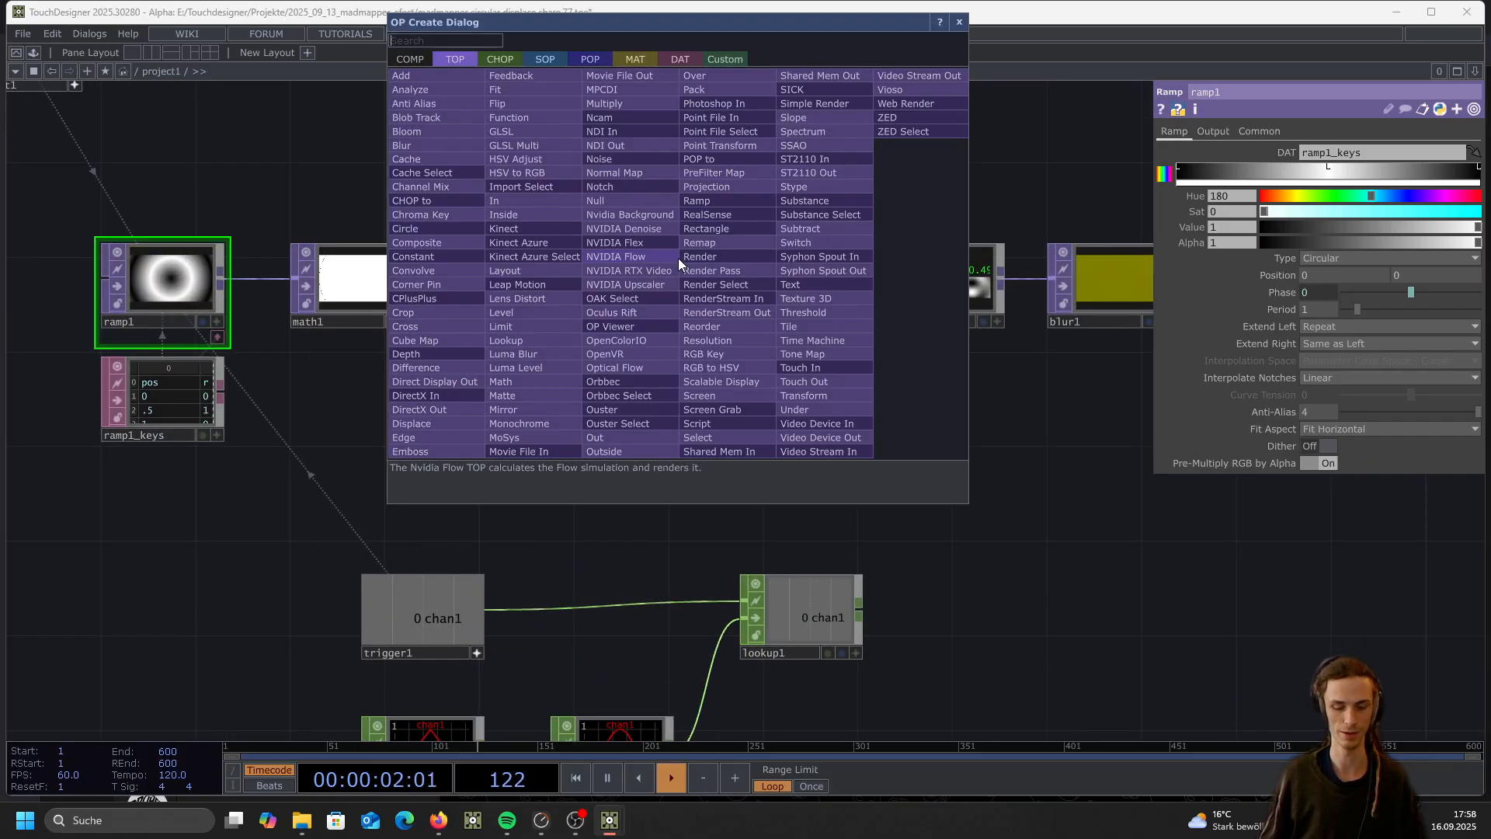
left_click(545, 311)
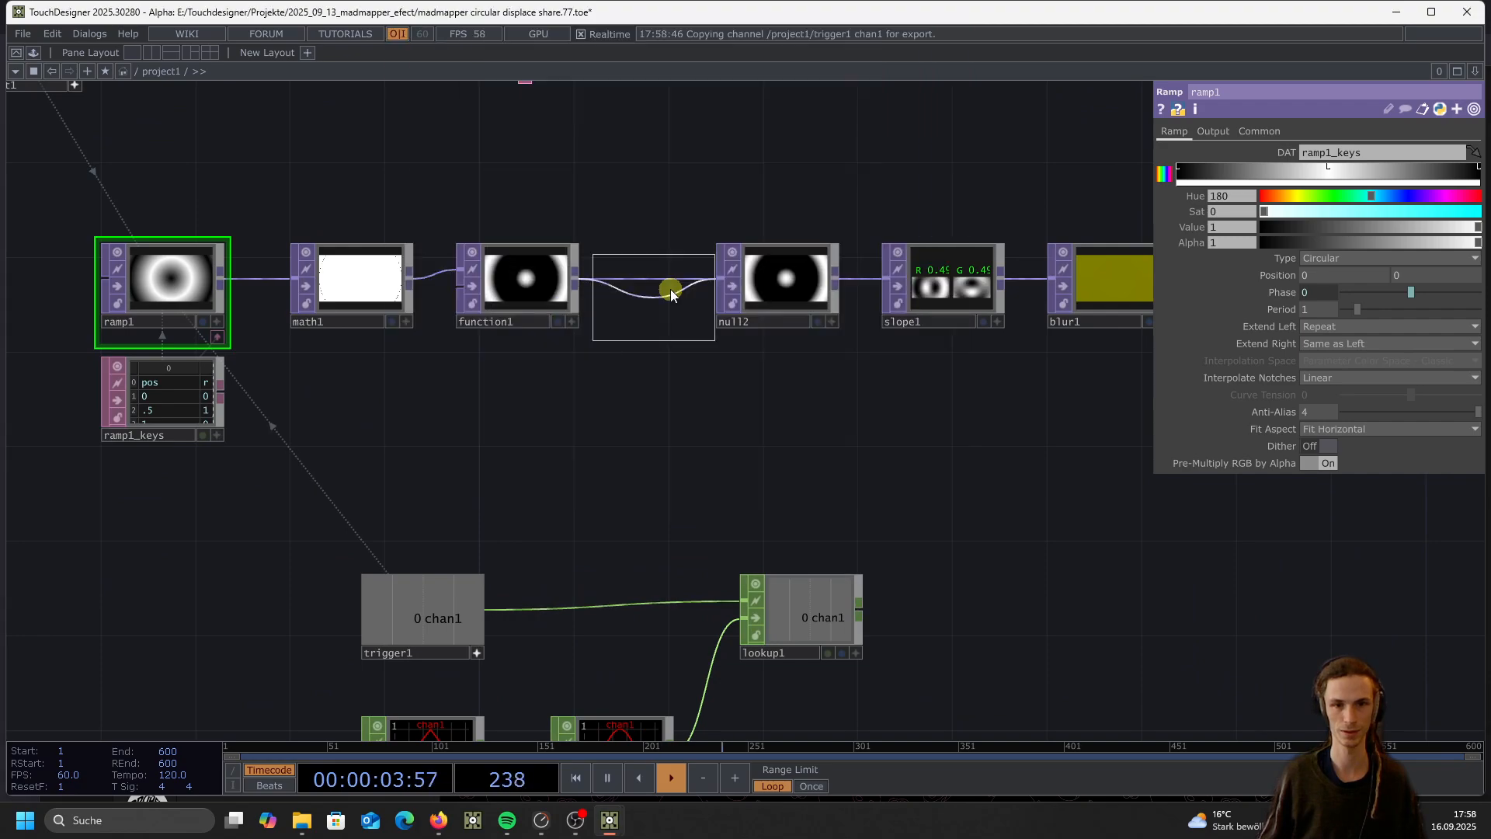
left_click(652, 285)
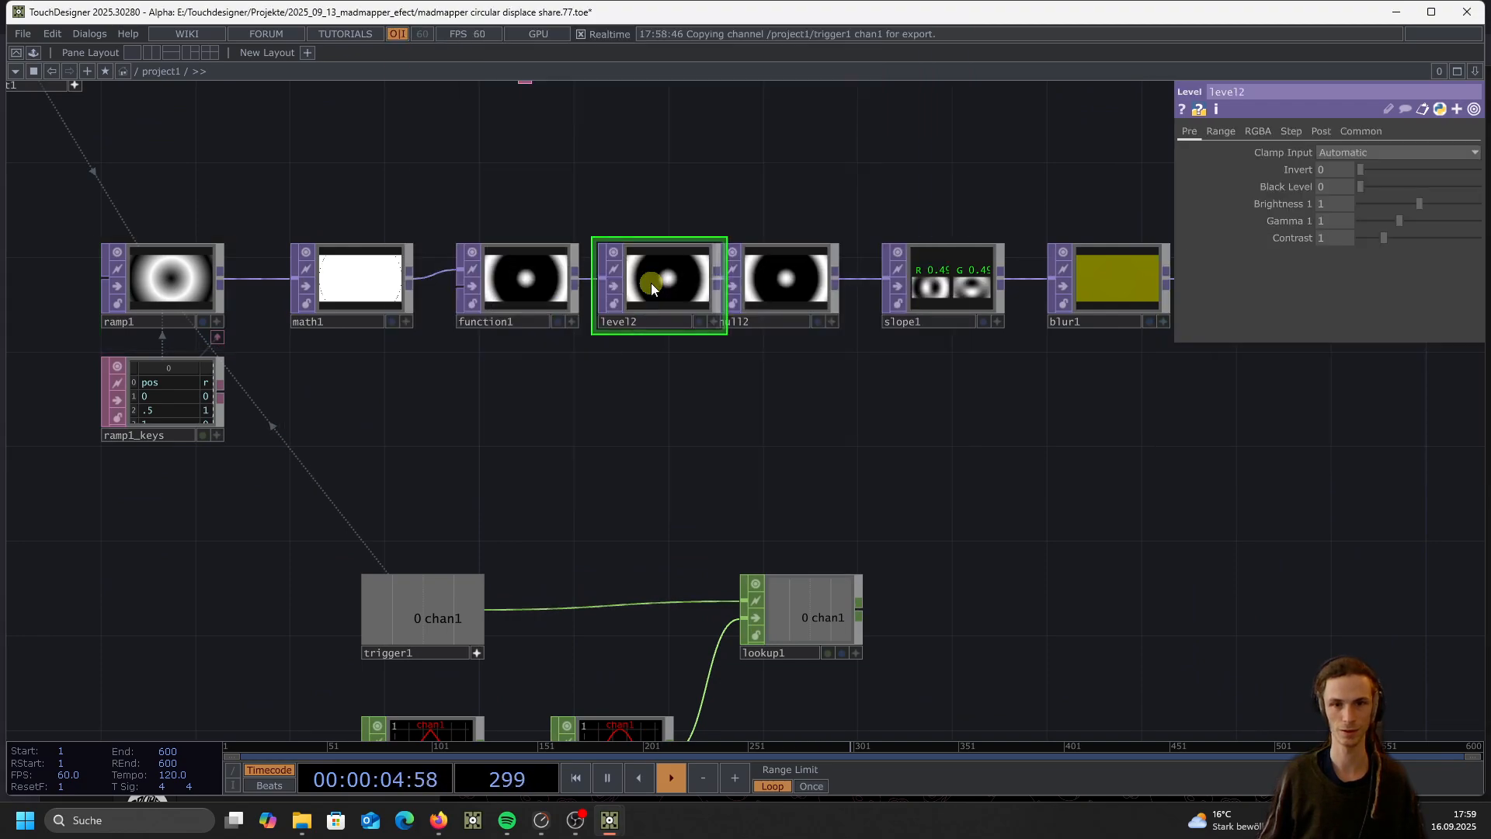
Link the Lookup CHOP's chan1 to the Opacity of level2 as a CHOP Reference
left_click(1318, 132)
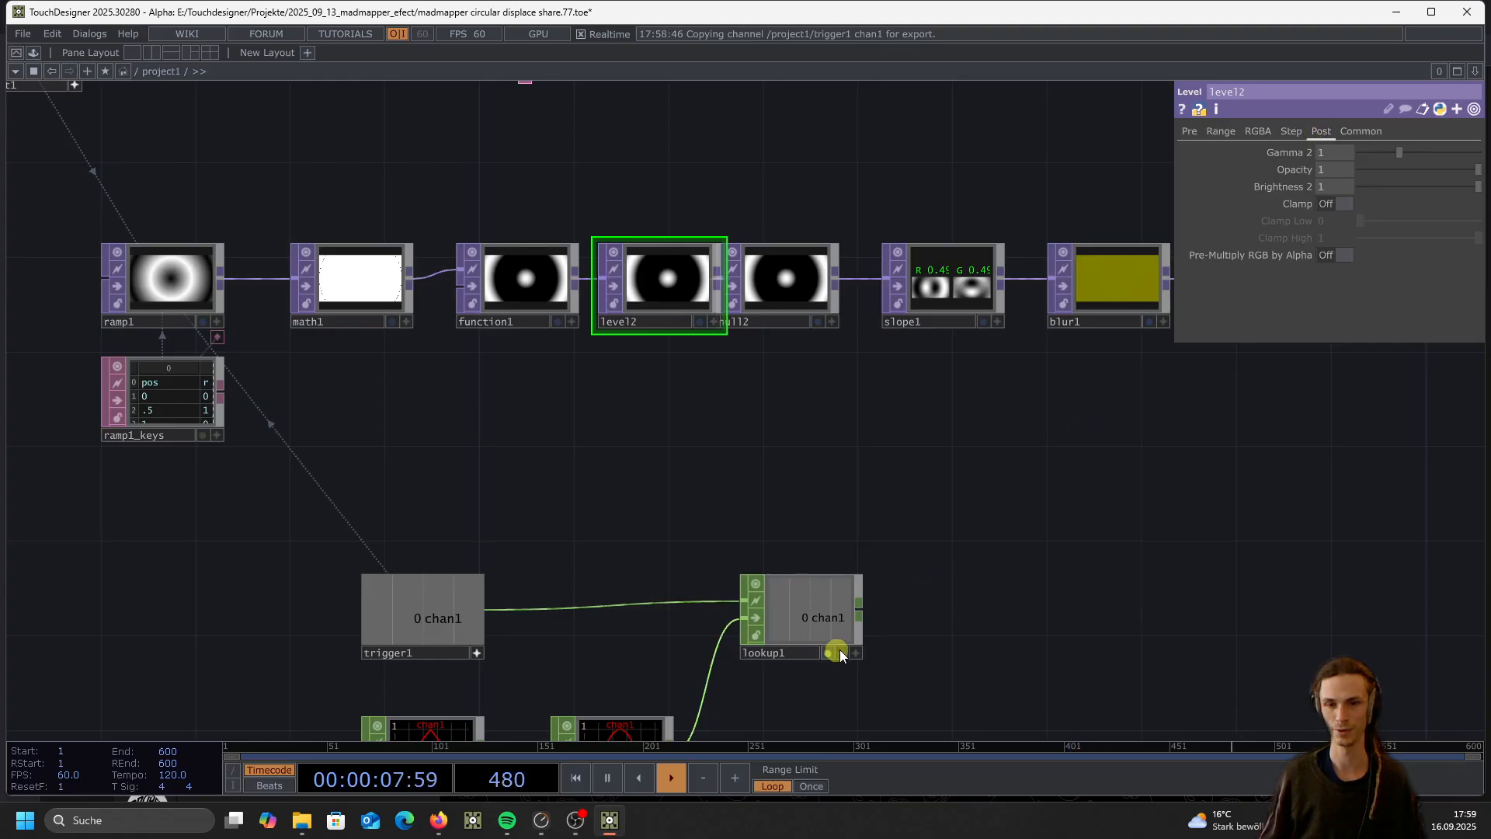
left_click_drag(851, 654, 1219, 299)
left_click_drag(1339, 166, 1340, 167)
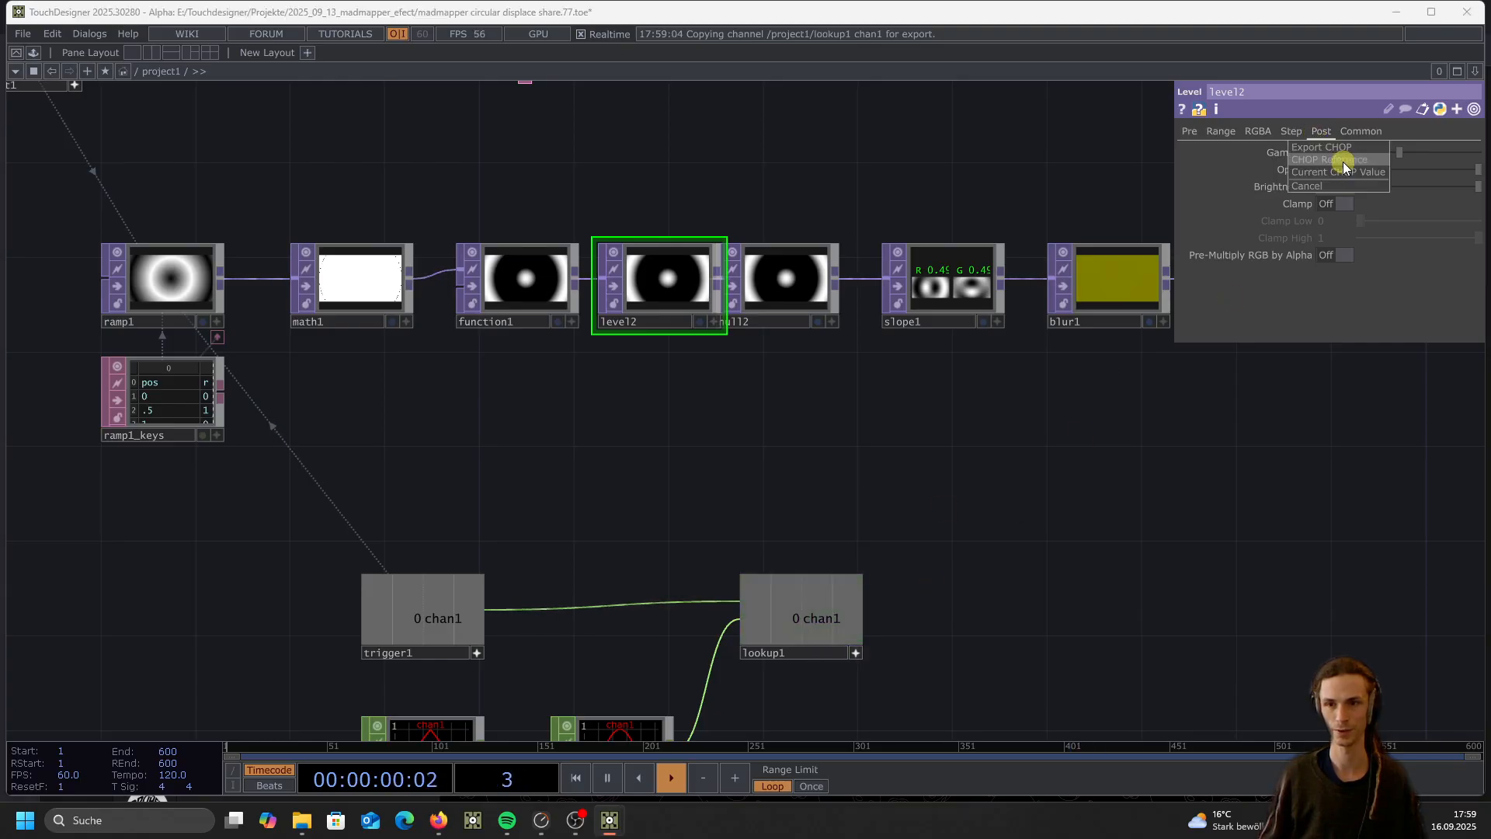
left_click(1344, 160)
Fire the Trigger CHOP's pulse and watch the wave on the remap1 output
scroll(551, 529, "down", 5)
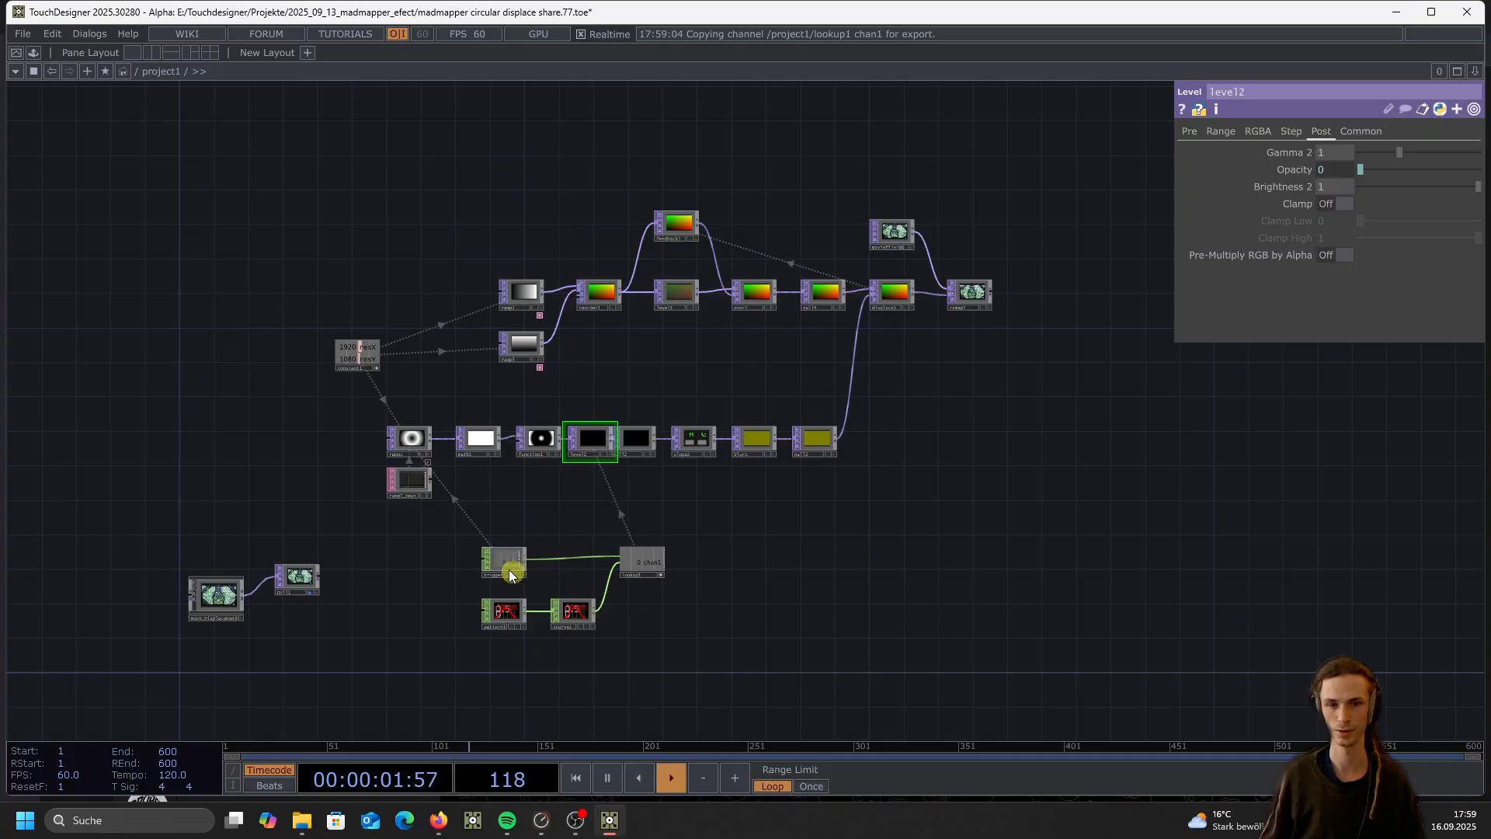
left_click(511, 574)
scroll(982, 259, "up", 10)
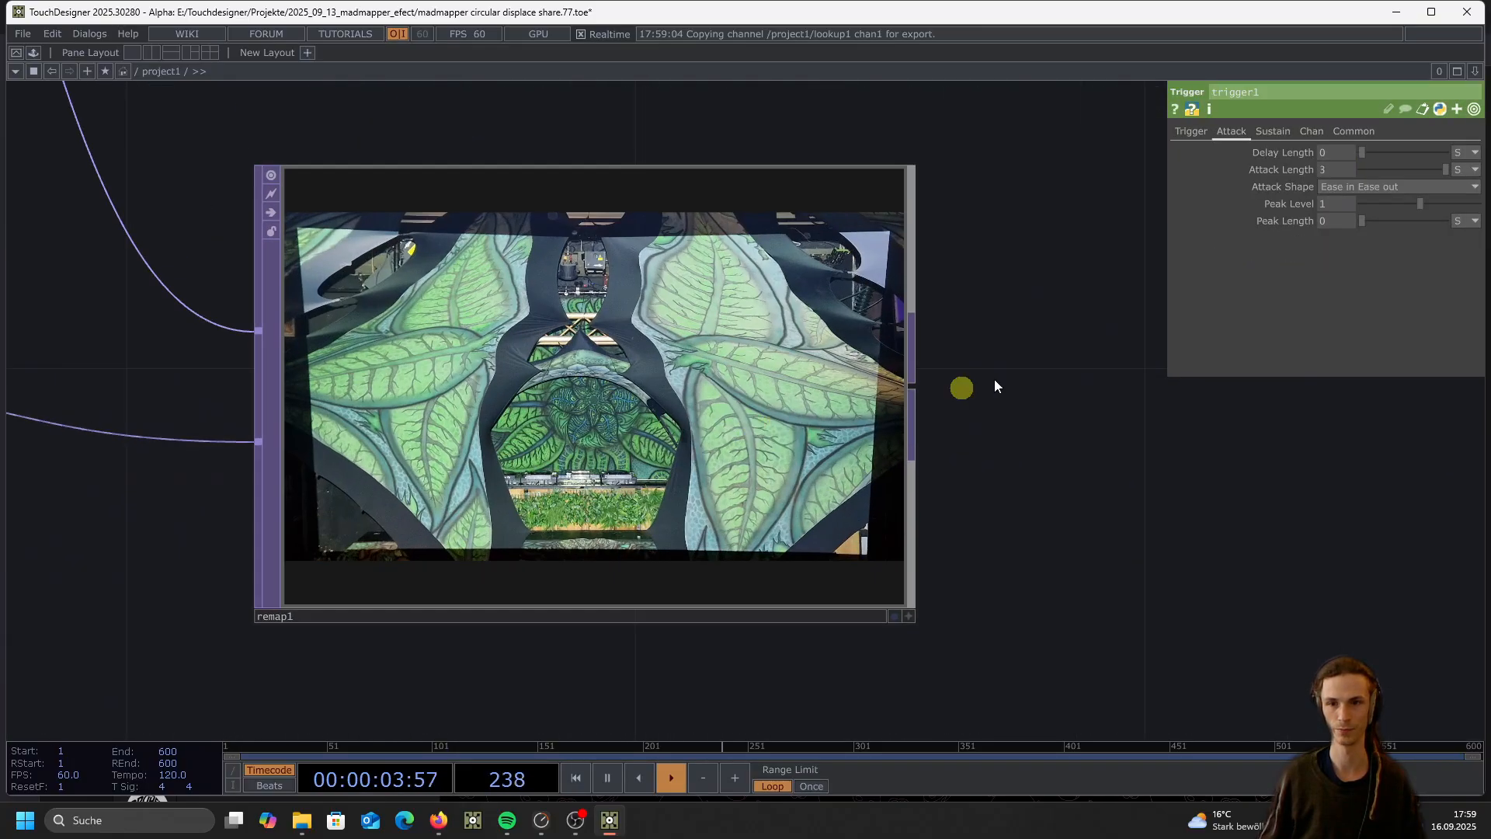
left_click(1190, 131)
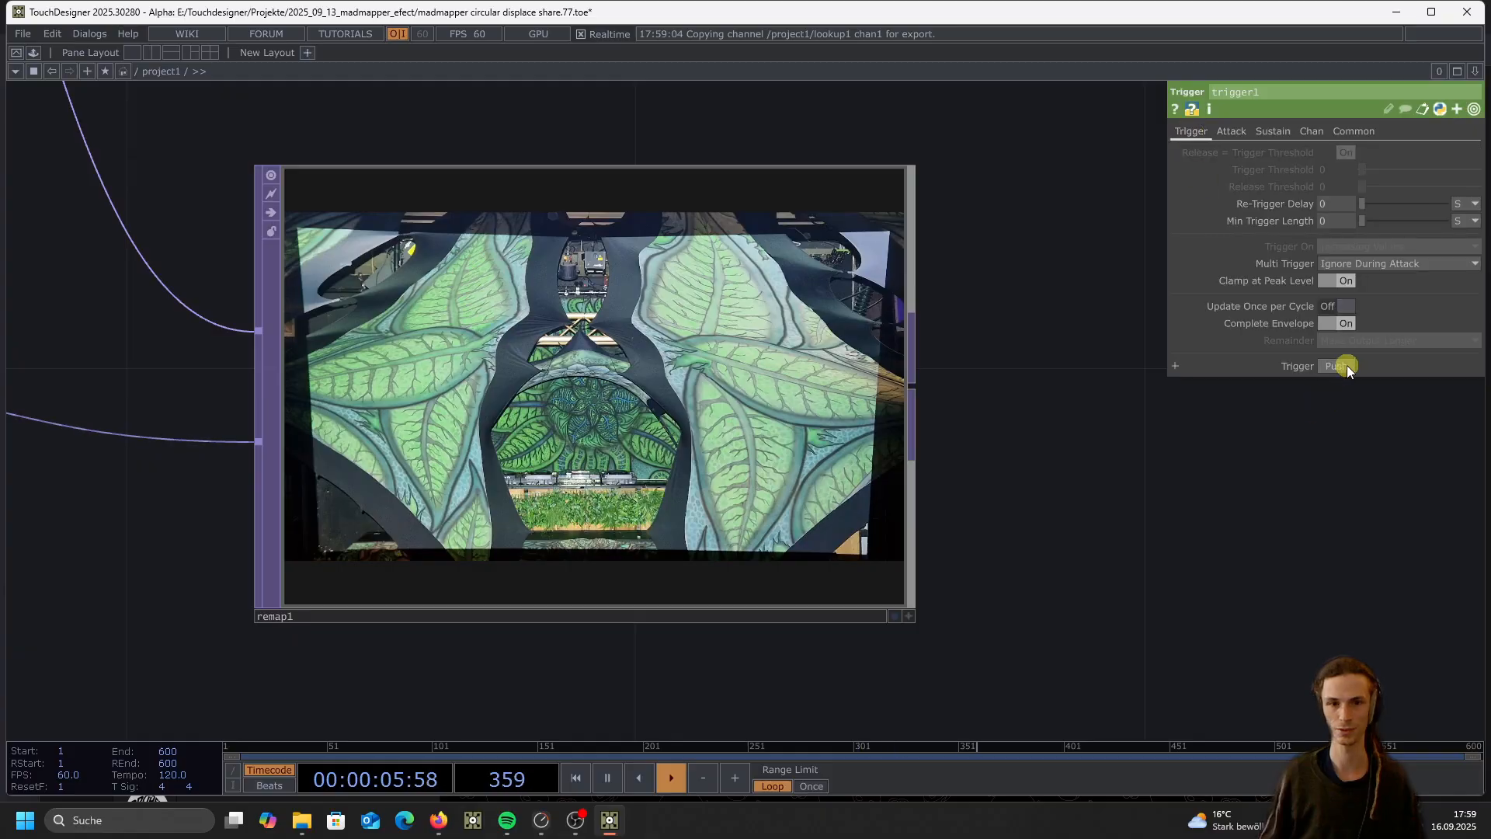
left_click(1347, 366)
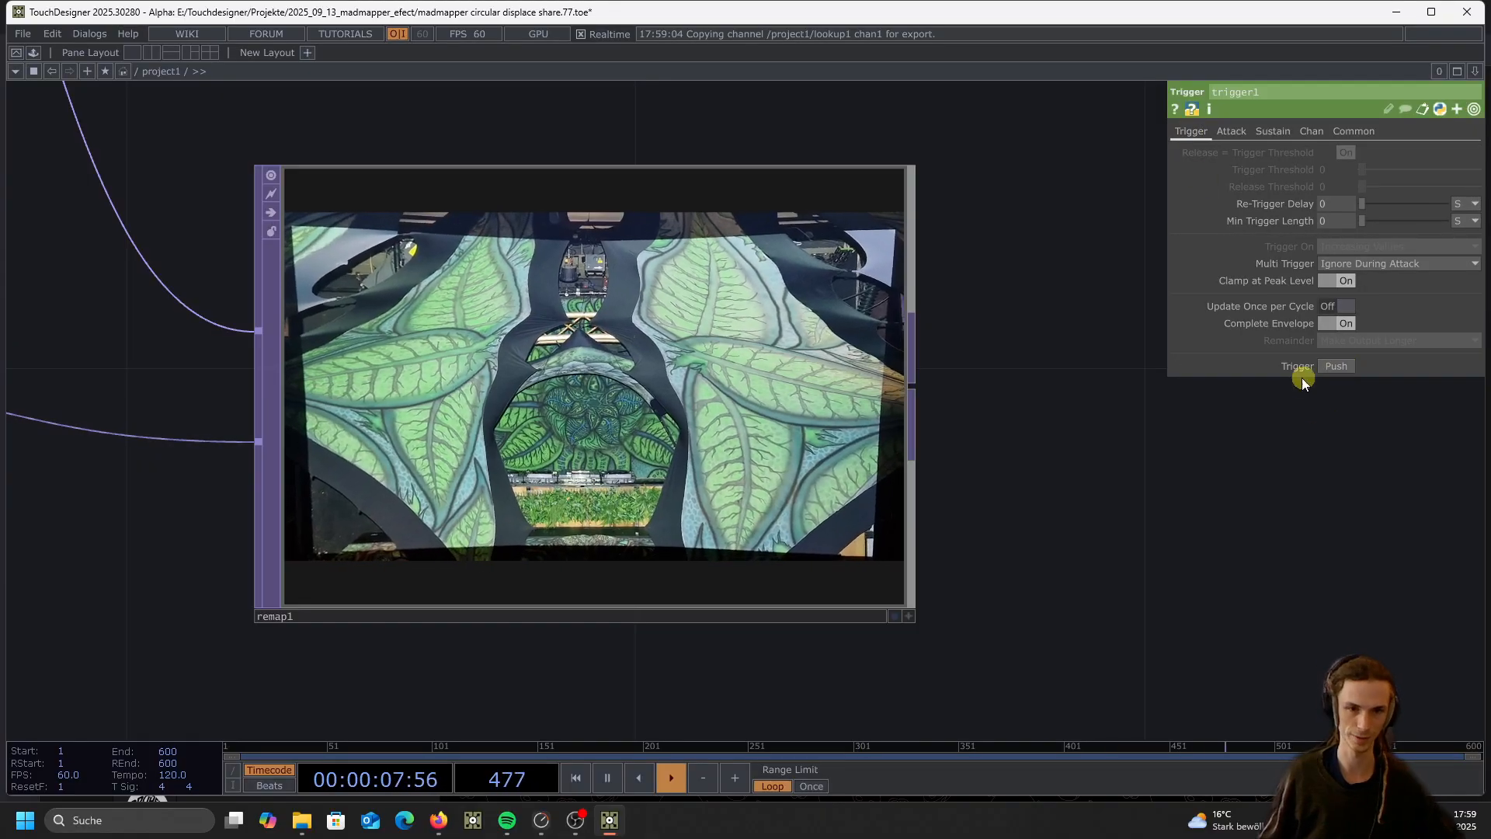
Fire the trigger pulse again and examine how ramp1, math1, function1 and level2 react along the wave chain
scroll(1073, 289, "down", 10)
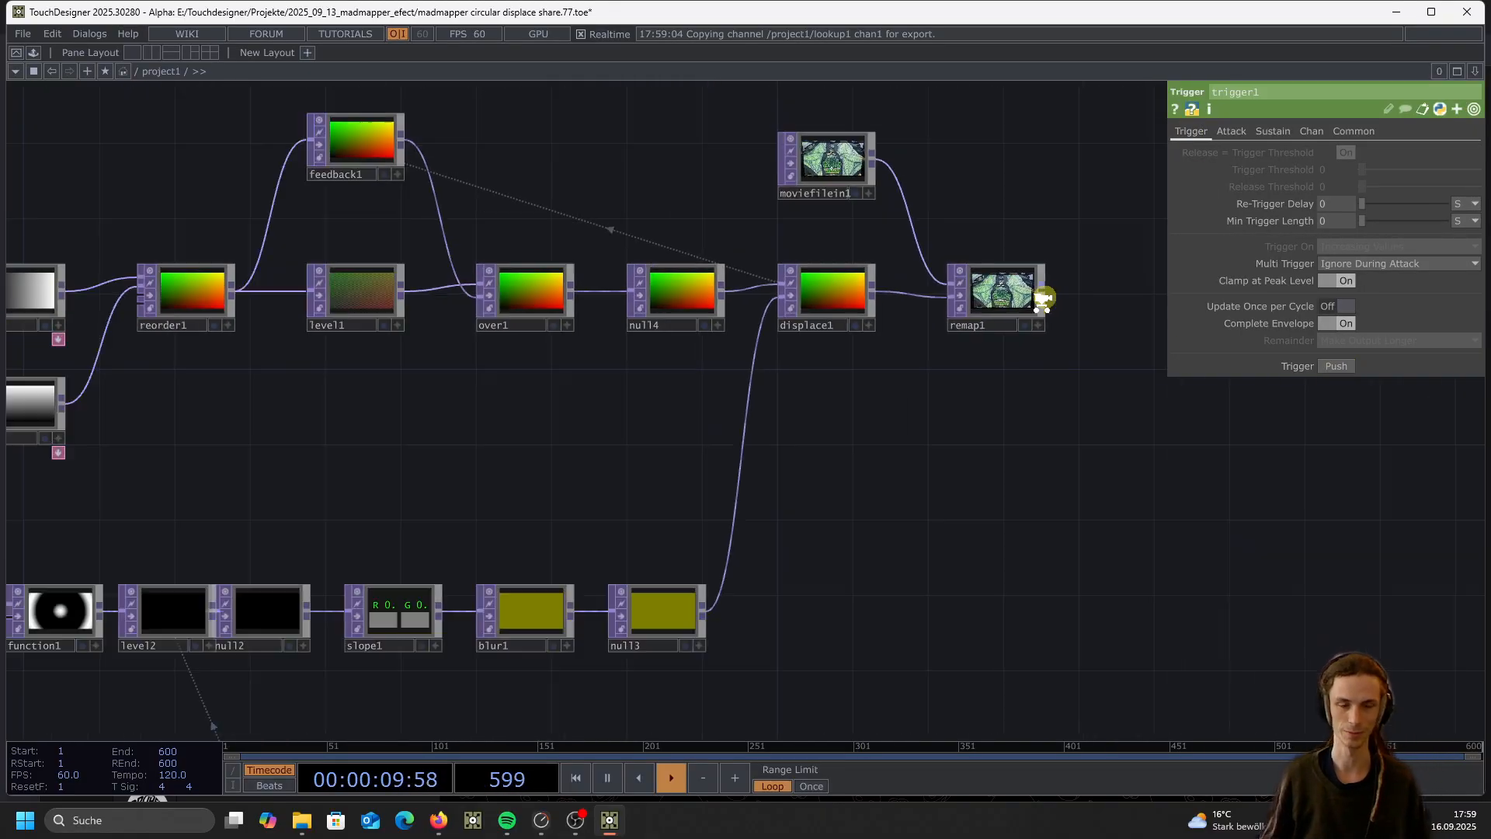
scroll(1042, 299, "down", 3)
scroll(399, 398, "up", 10)
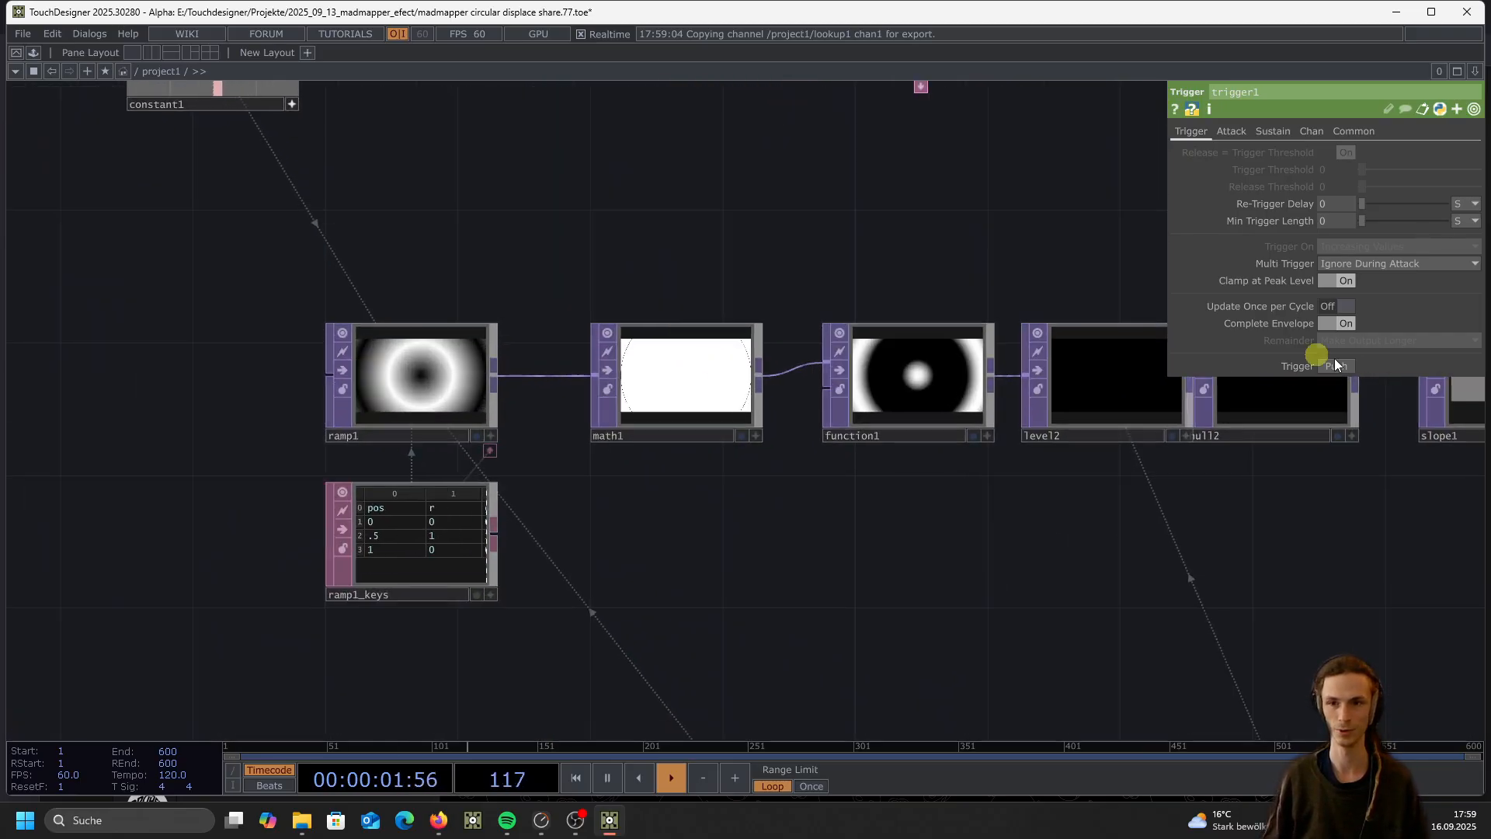
scroll(358, 384, "up", 5)
scroll(300, 419, "down", 5)
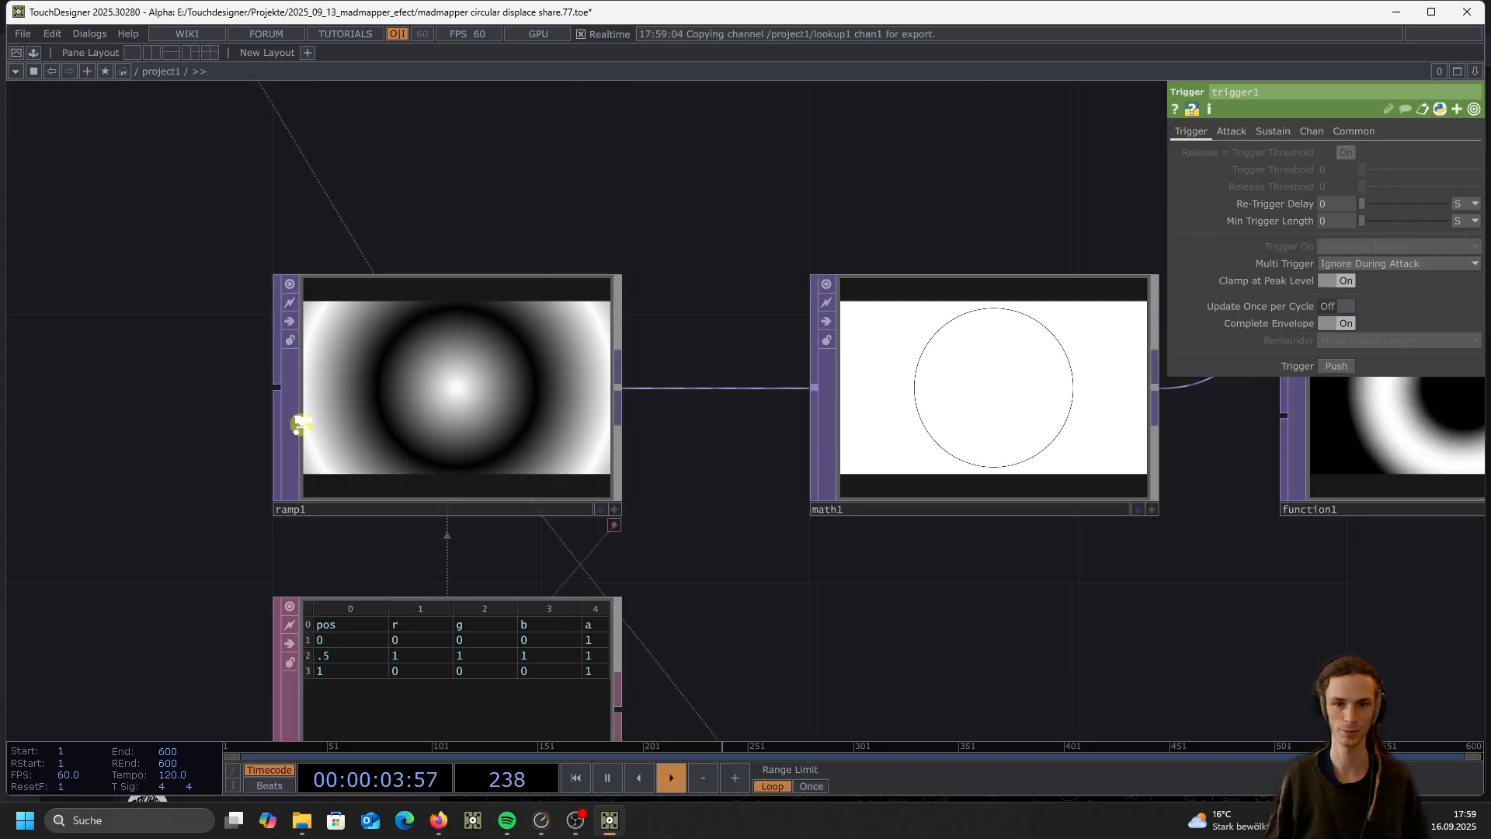
scroll(295, 426, "down", 3)
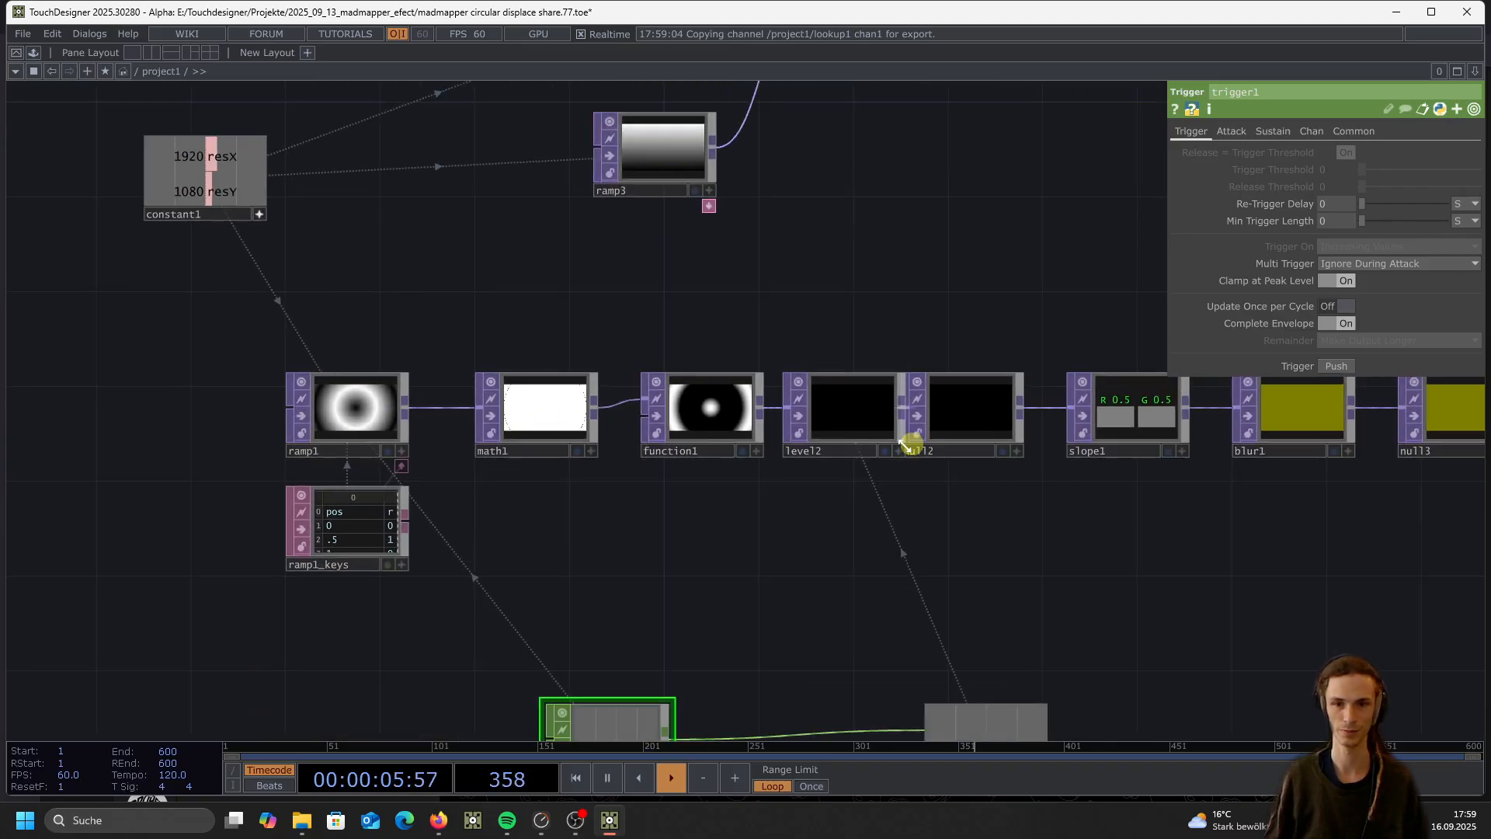
scroll(905, 435, "up", 6)
left_click(1337, 365)
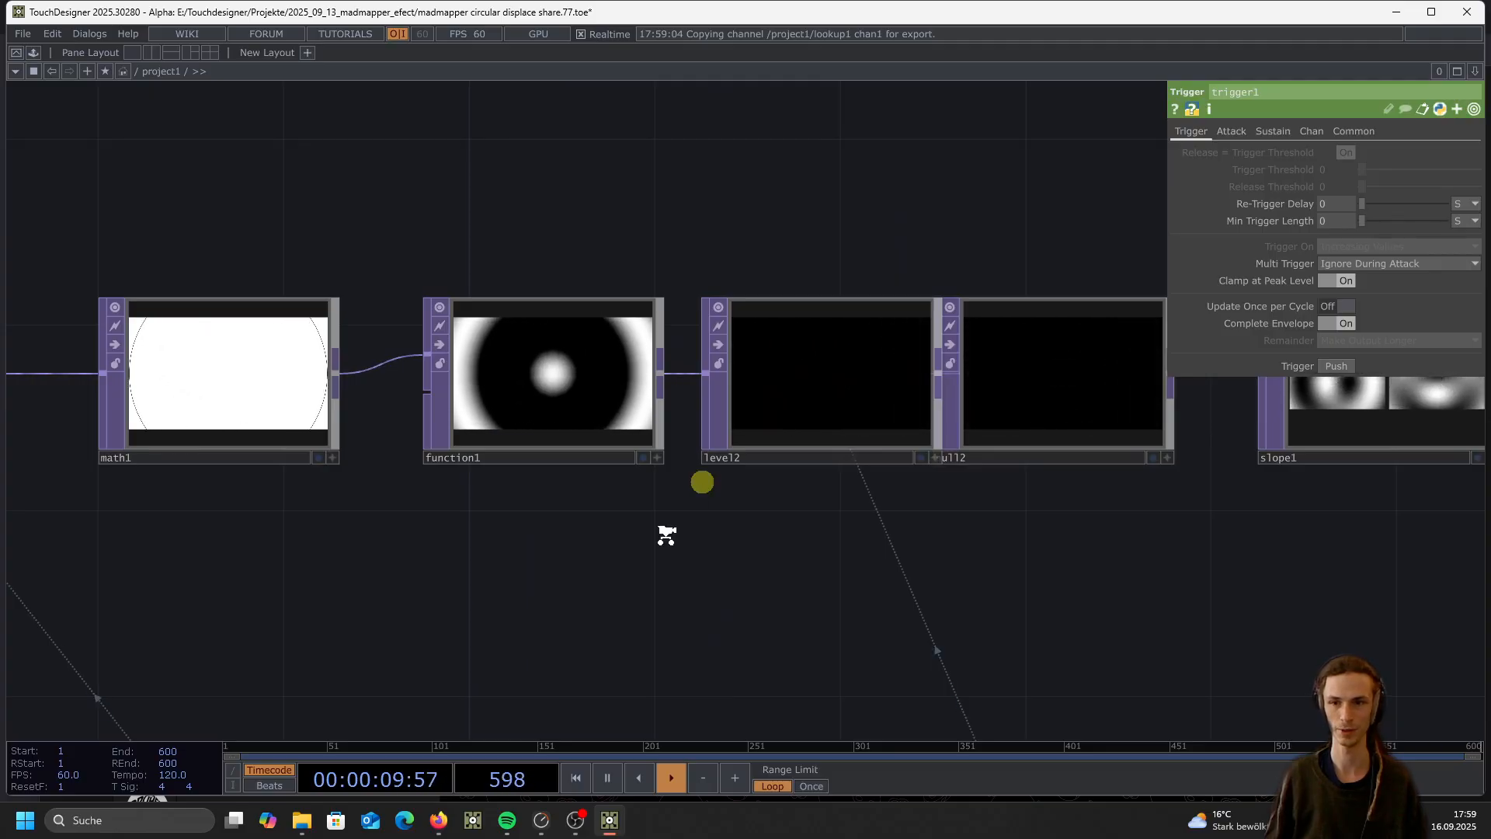
scroll(668, 533, "down", 6)
scroll(971, 357, "up", 5)
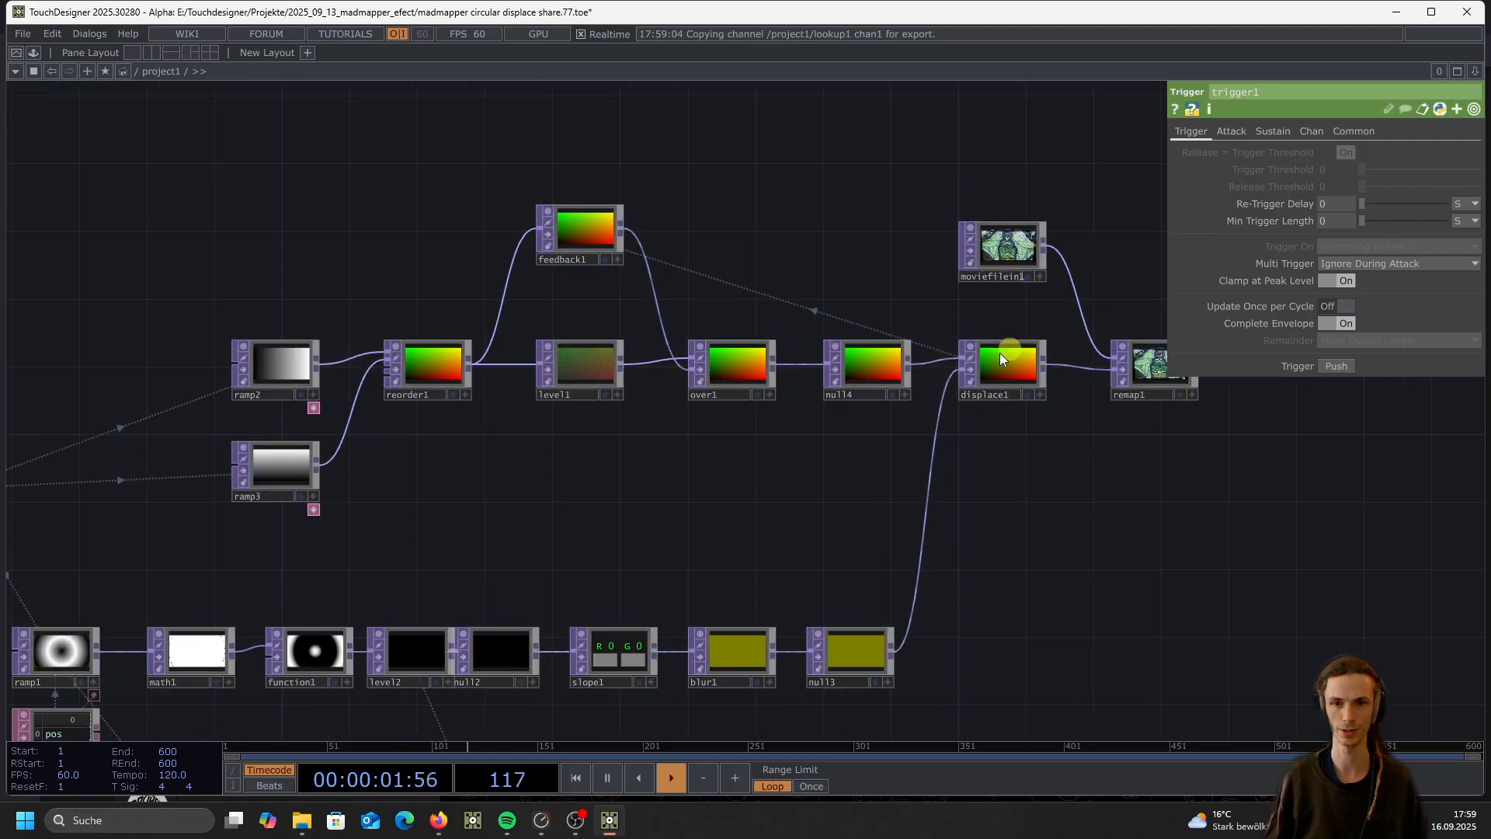
scroll(808, 388, "down", 3)
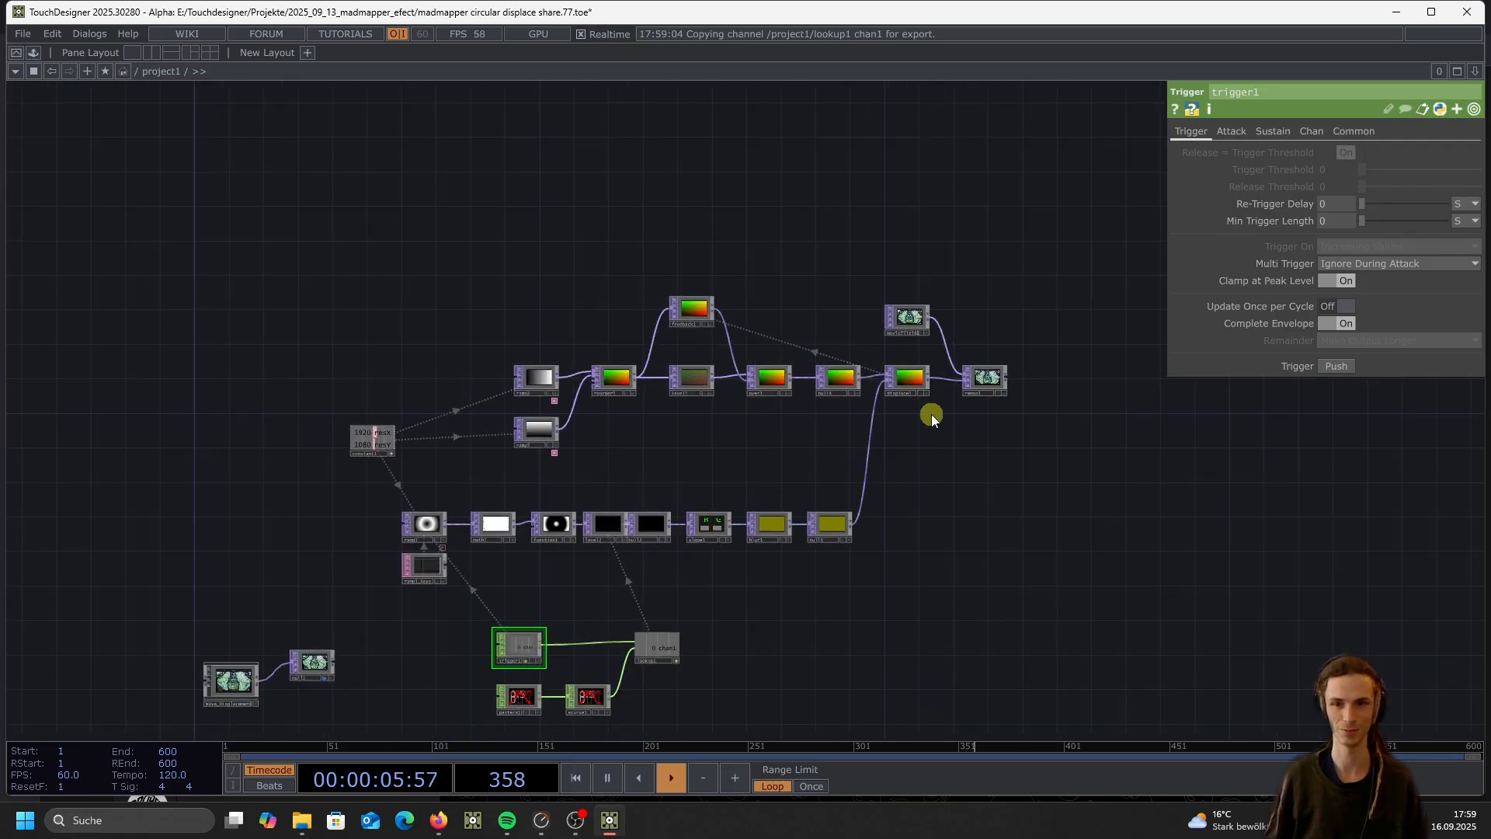
scroll(779, 528, "down", 2)
scroll(715, 613, "up", 2)
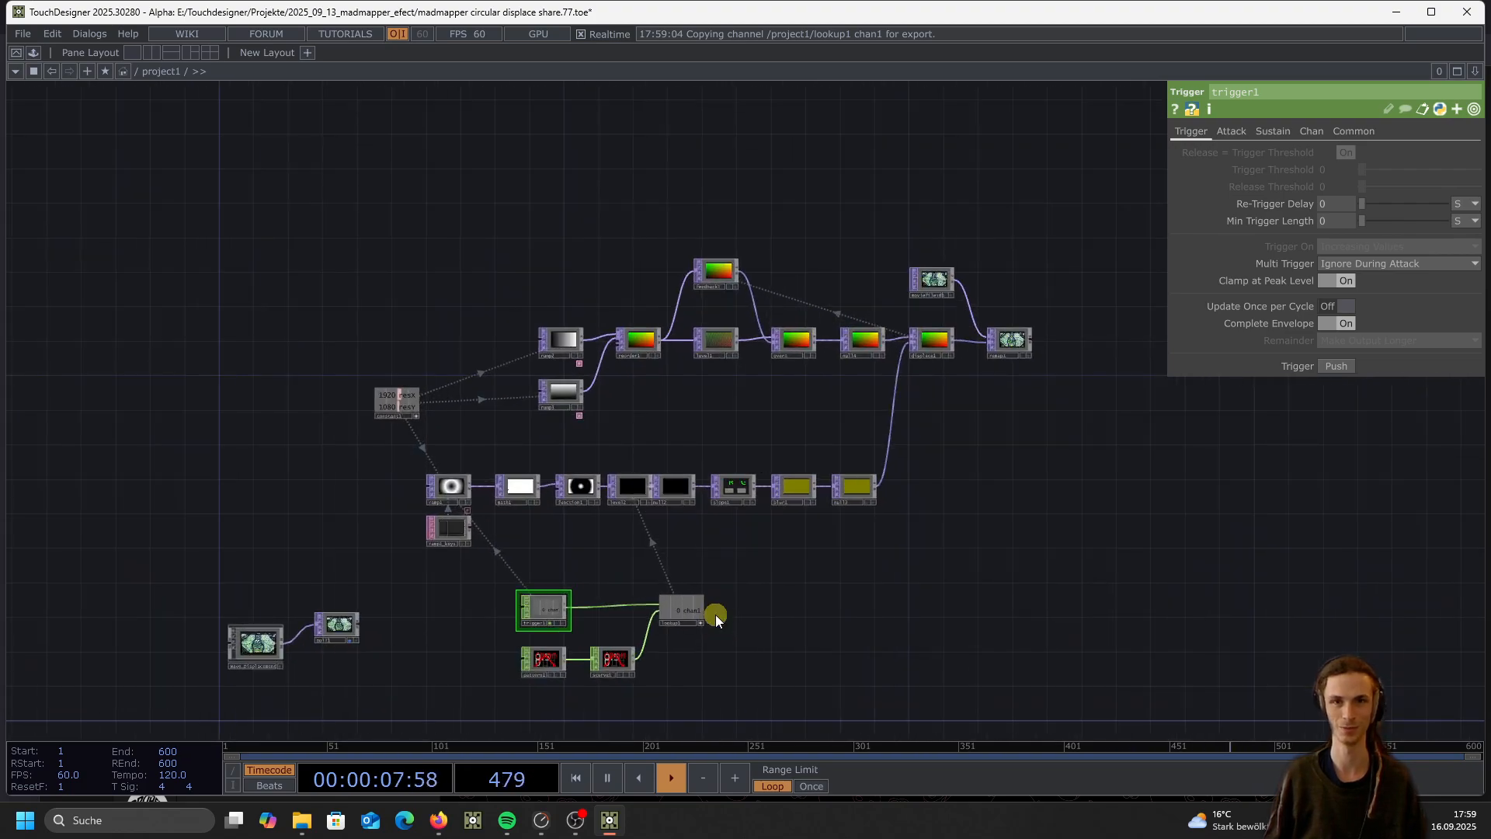